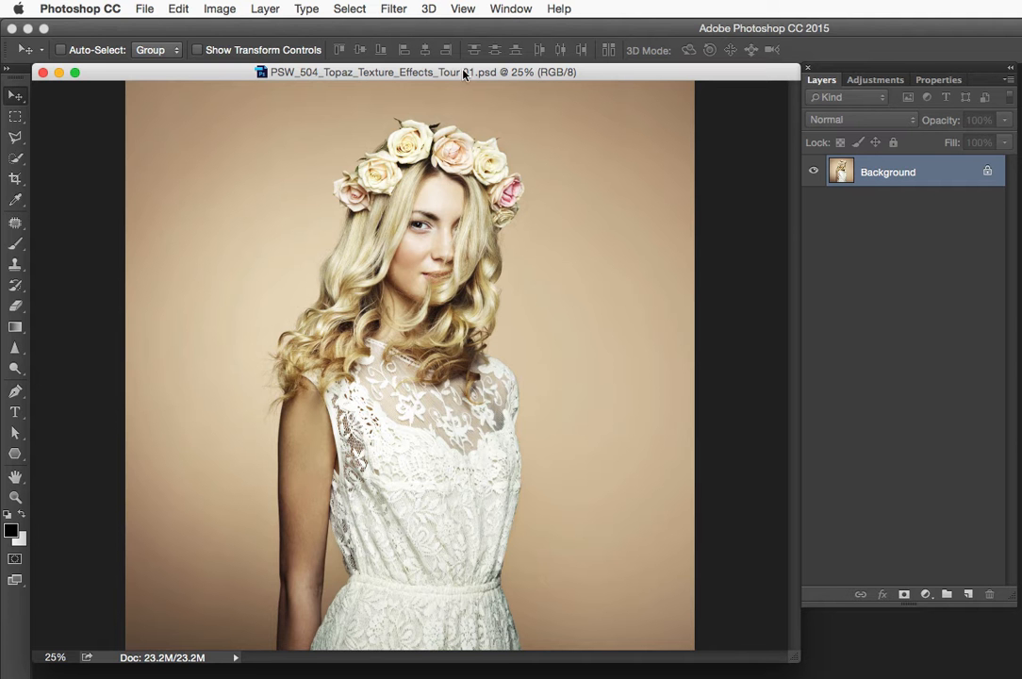
Convert the Background layer for Smart Filters and launch Topaz Labs > Topaz Texture Effects
{"action": "left_click", "coordinate": [394, 8]}
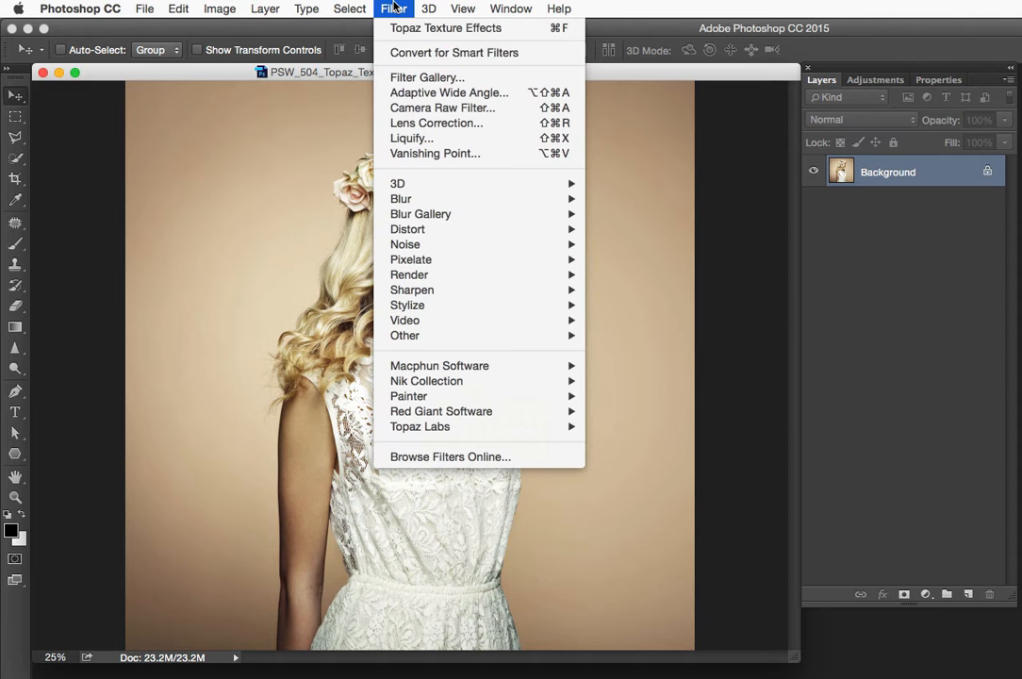
{"action": "left_click", "coordinate": [417, 54]}
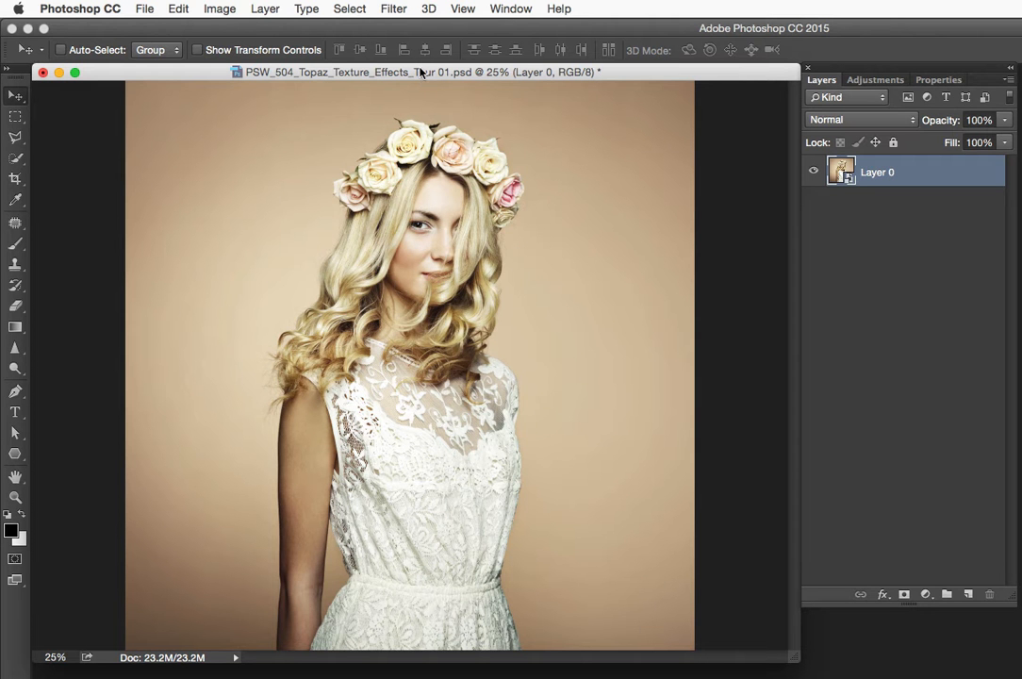
{"action": "left_click", "coordinate": [392, 9]}
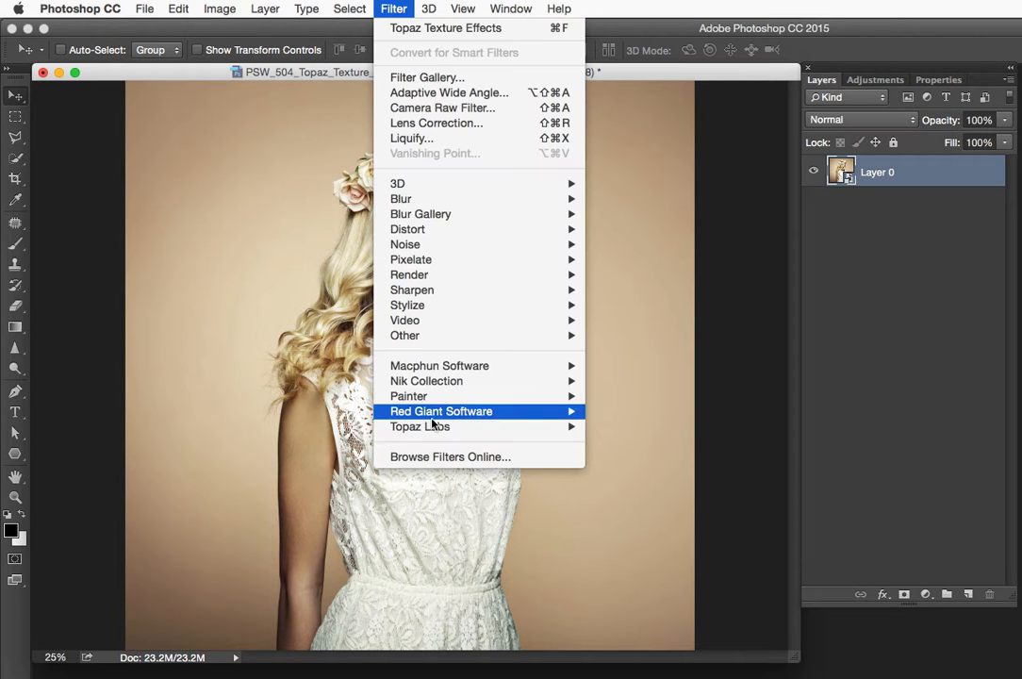
{"action": "mouse_move", "coordinate": [571, 429]}
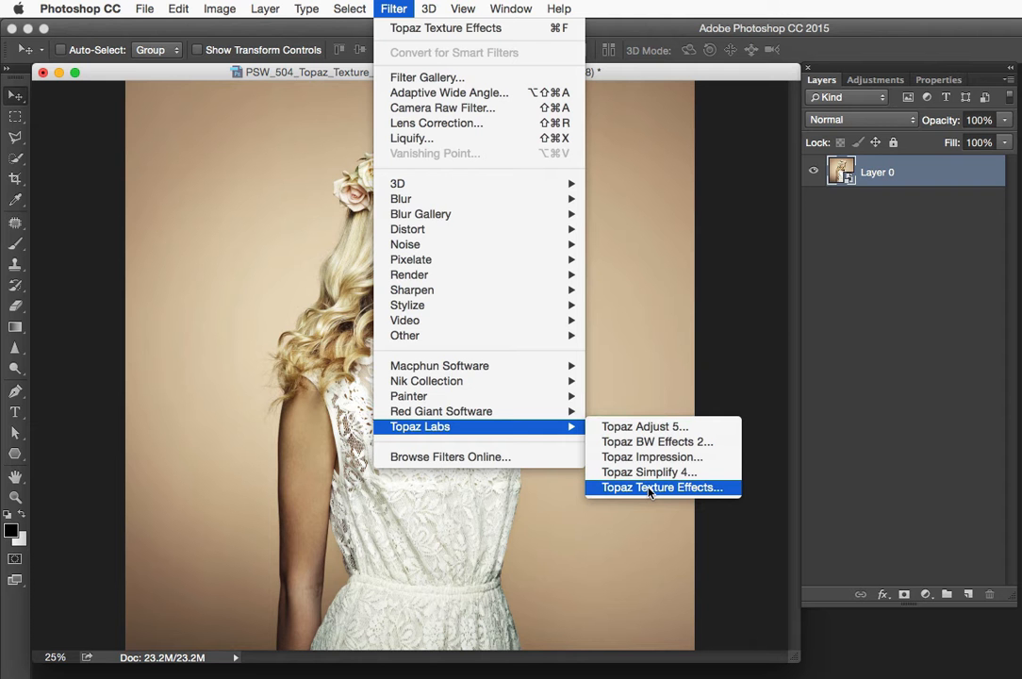
{"action": "left_click", "coordinate": [649, 488]}
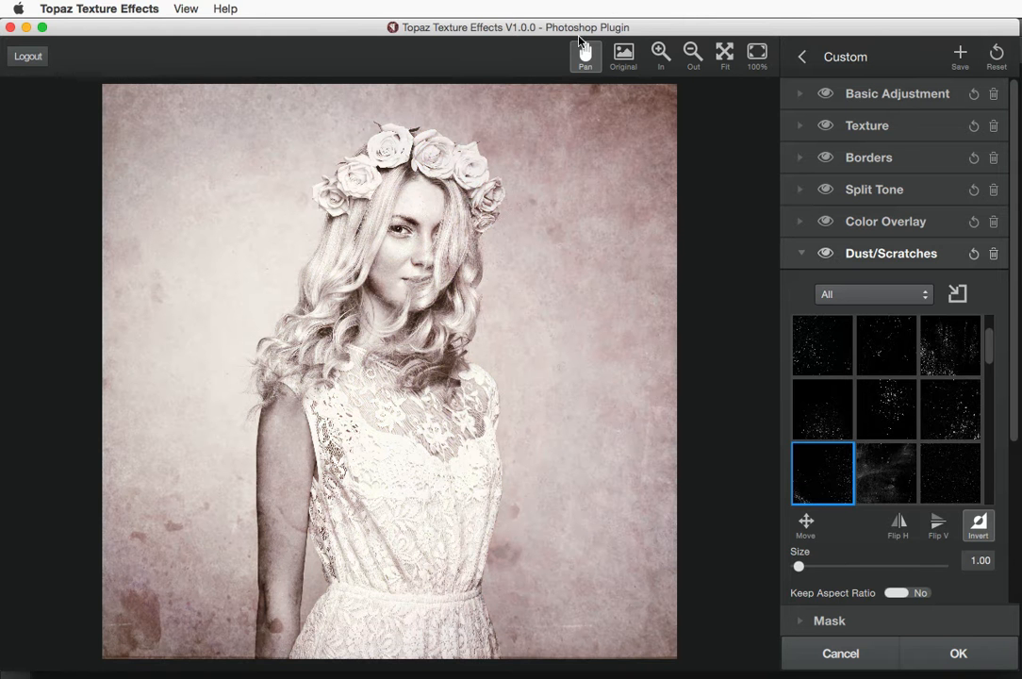
{"action": "left_click", "coordinate": [622, 57]}
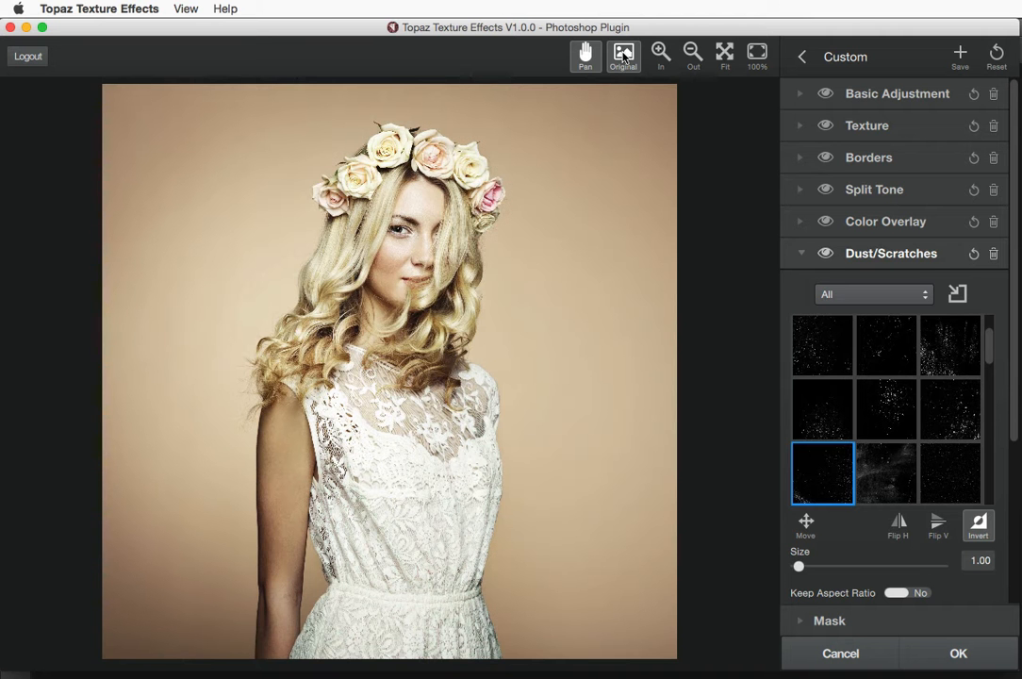
{"action": "left_click", "coordinate": [622, 56]}
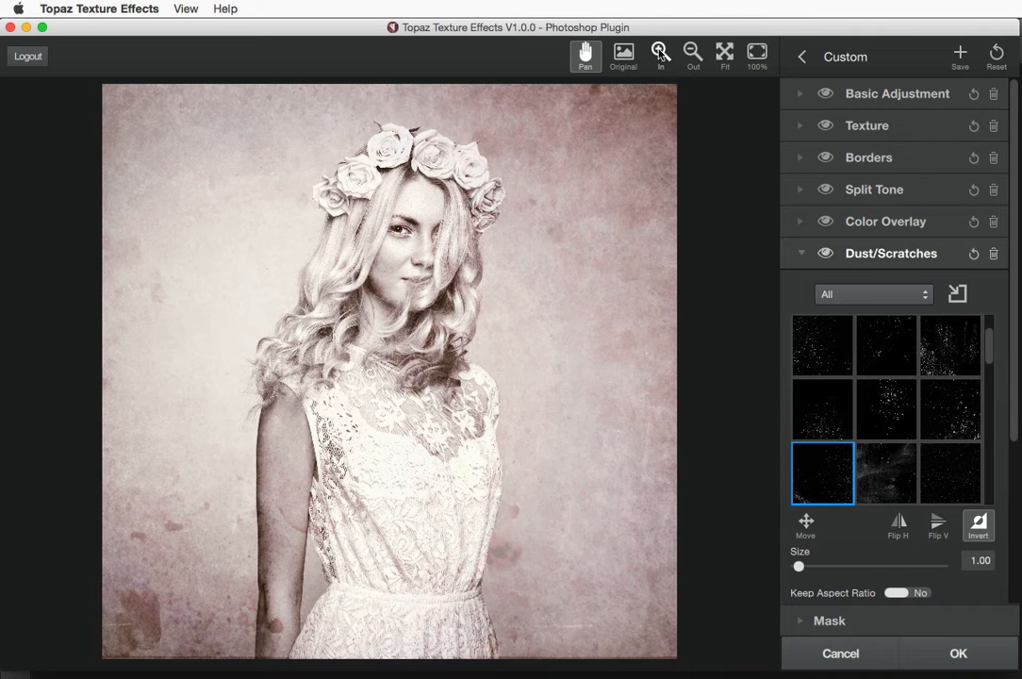
{"action": "left_click", "coordinate": [661, 52]}
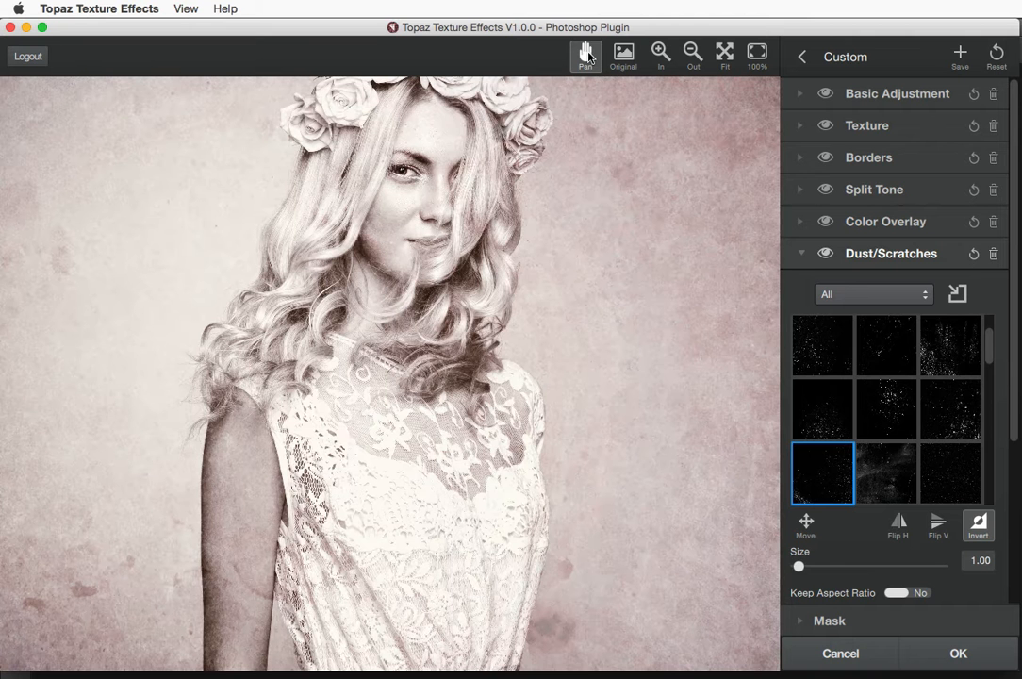
{"action": "left_click_drag", "start_coordinate": [566, 136], "coordinate": [464, 176]}
{"action": "left_click_drag", "start_coordinate": [479, 132], "coordinate": [457, 293]}
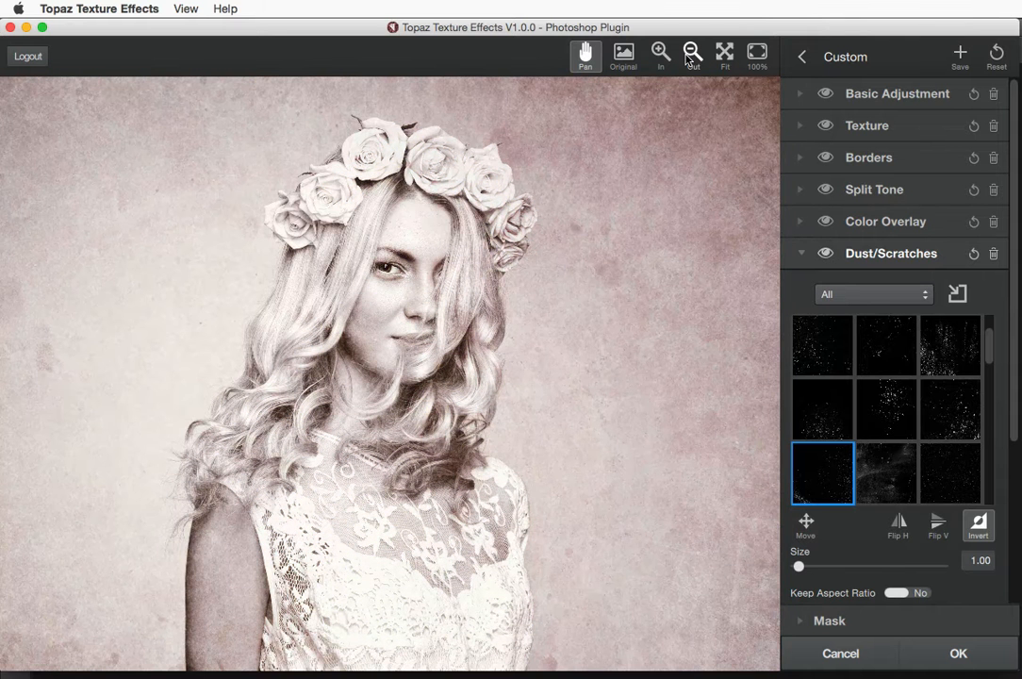
{"action": "left_click", "coordinate": [691, 55]}
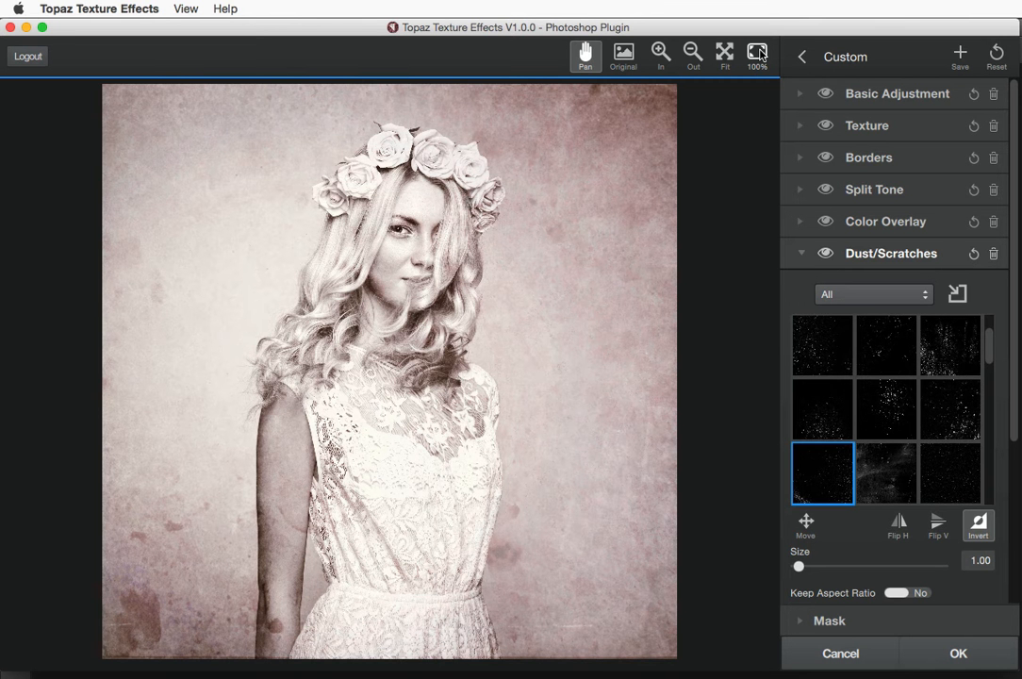
{"action": "left_click", "coordinate": [757, 55]}
{"action": "left_click_drag", "start_coordinate": [529, 156], "coordinate": [585, 422]}
{"action": "left_click_drag", "start_coordinate": [538, 379], "coordinate": [489, 274]}
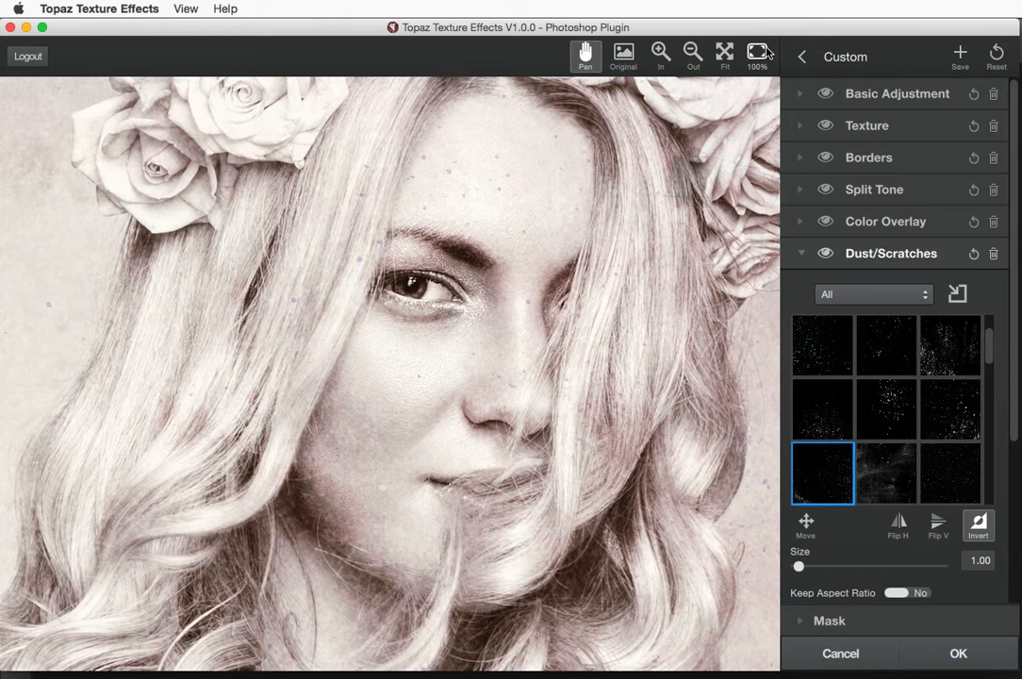
{"action": "left_click", "coordinate": [724, 56]}
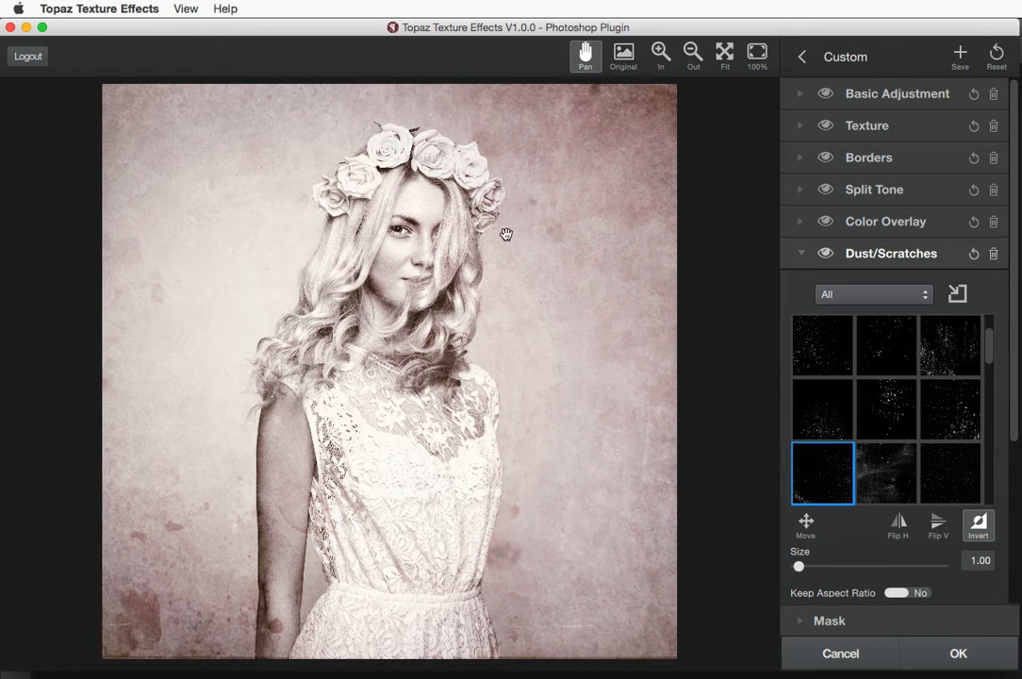
{"action": "left_click", "coordinate": [470, 244]}
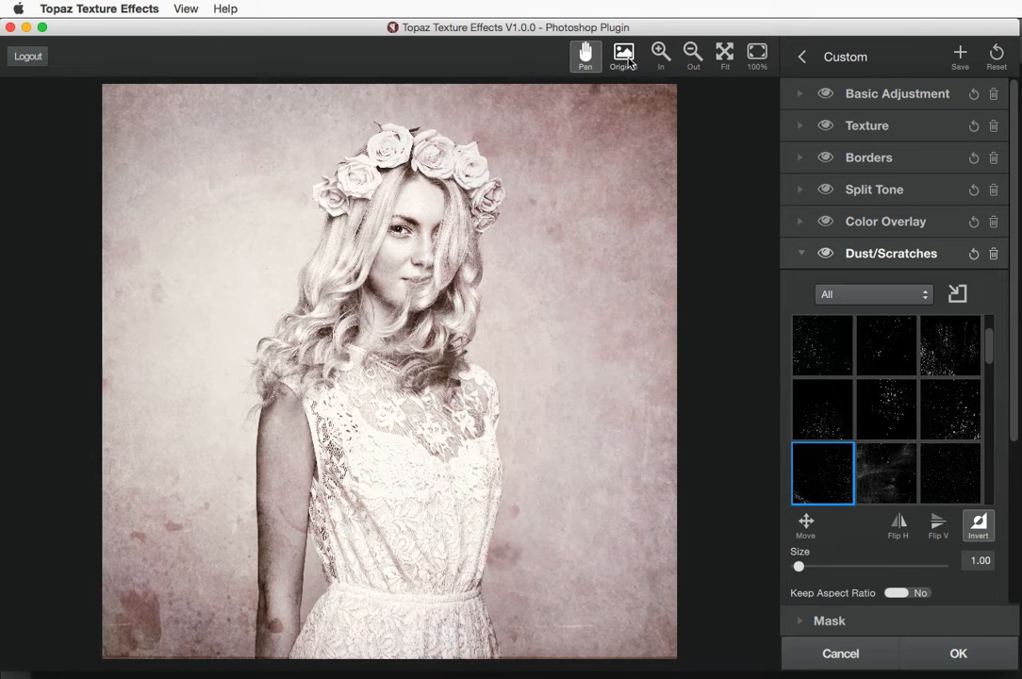
{"action": "left_click", "coordinate": [625, 58]}
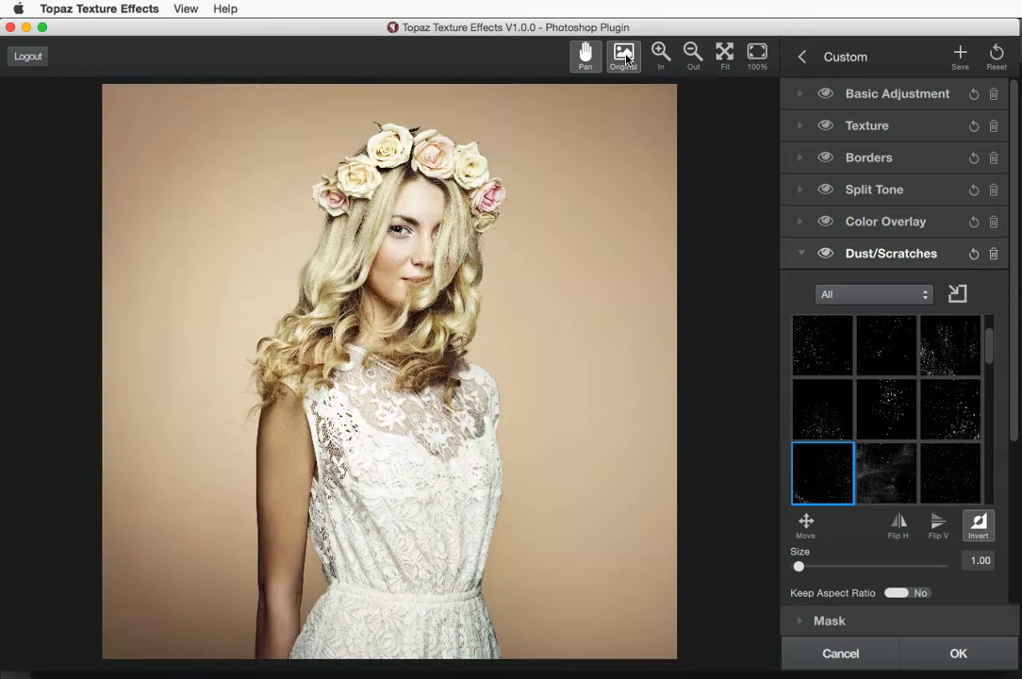
{"action": "left_click", "coordinate": [625, 59]}
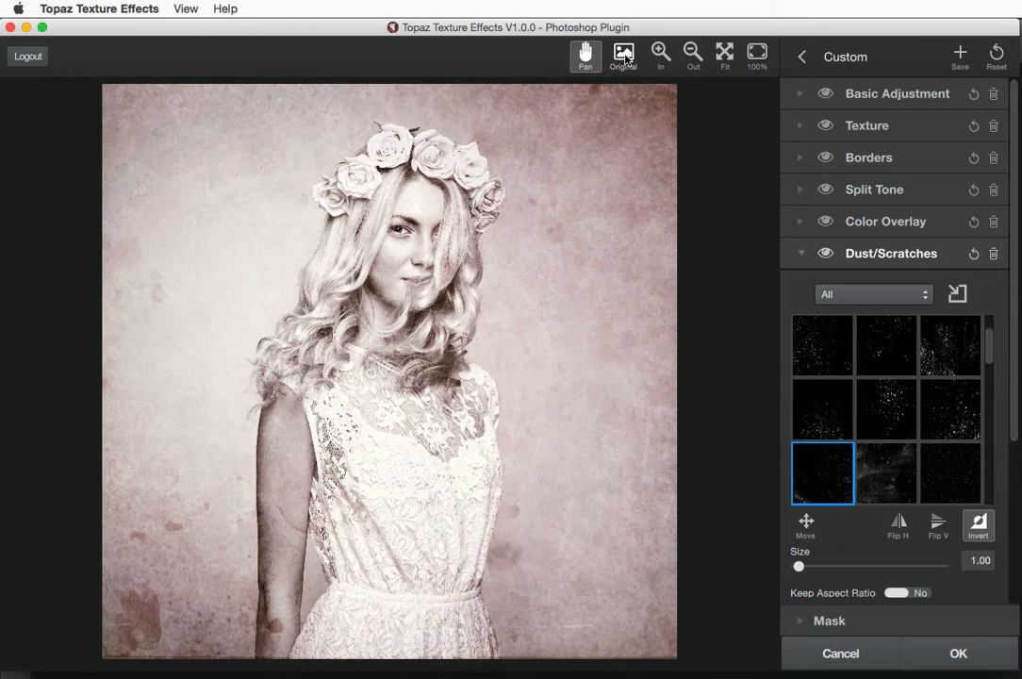
Return to the preset list and look over the category and browsing-option menus without changes
{"action": "left_click", "coordinate": [803, 59]}
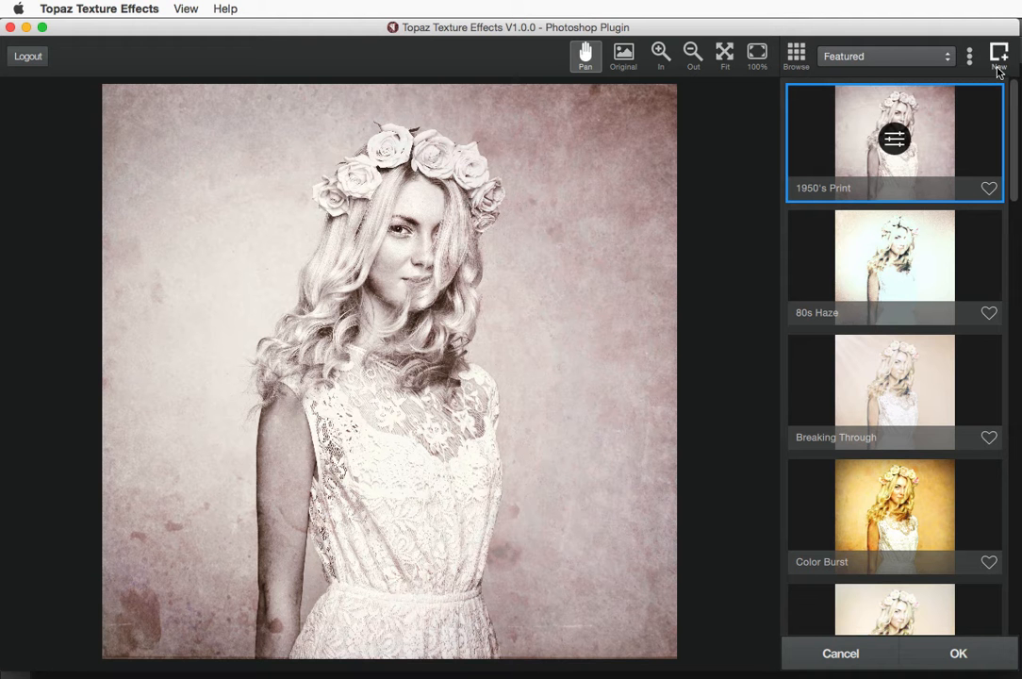
{"action": "left_click", "coordinate": [884, 58]}
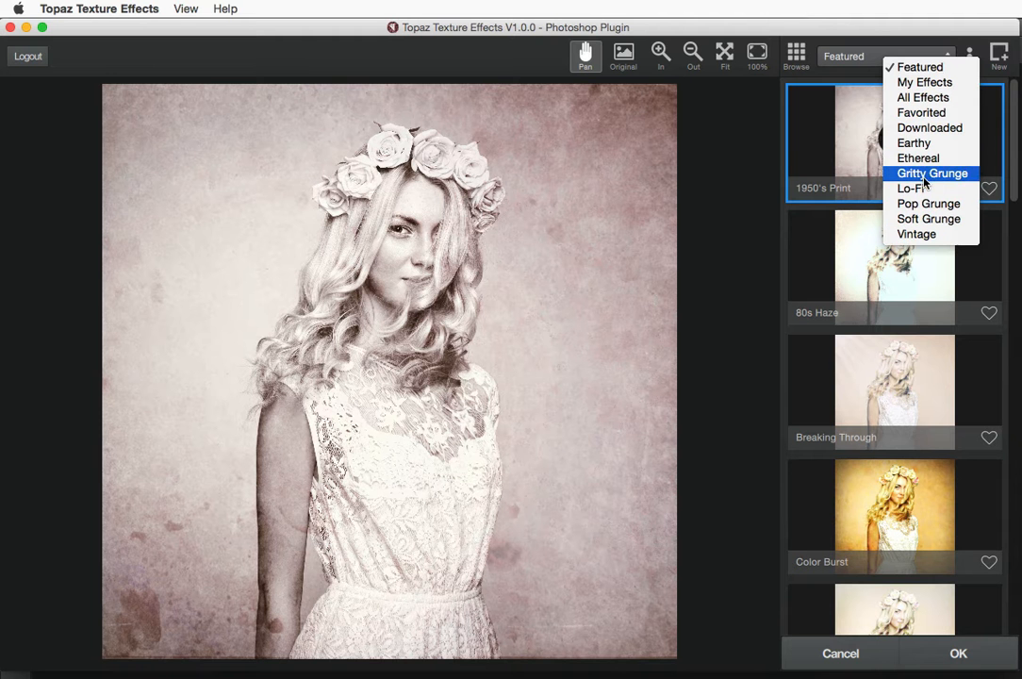
{"action": "left_click", "coordinate": [854, 57]}
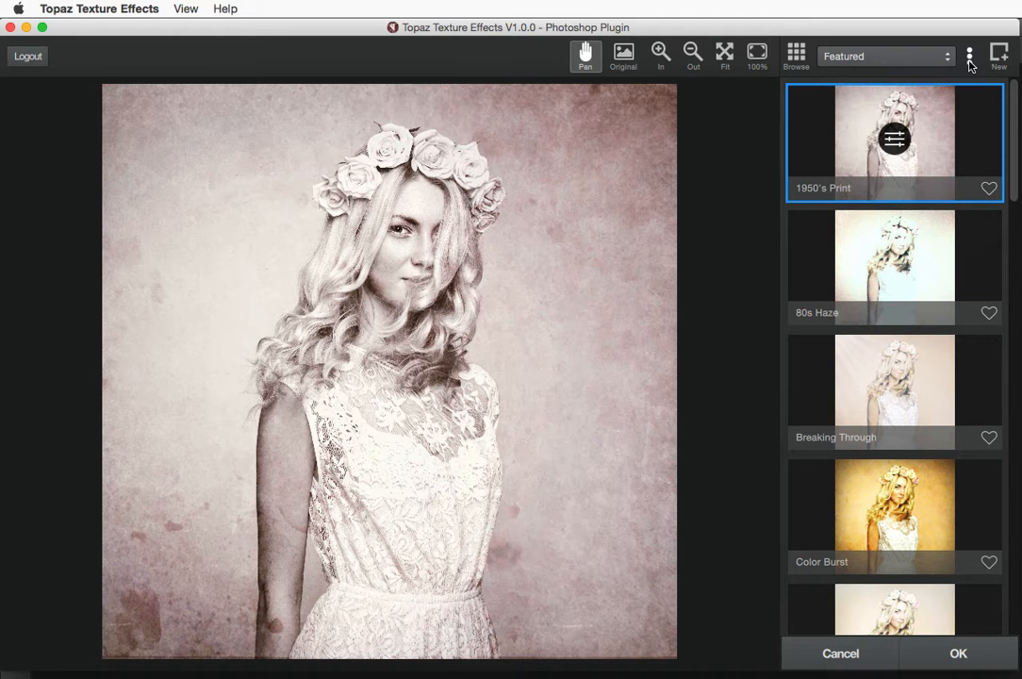
{"action": "left_click", "coordinate": [970, 58]}
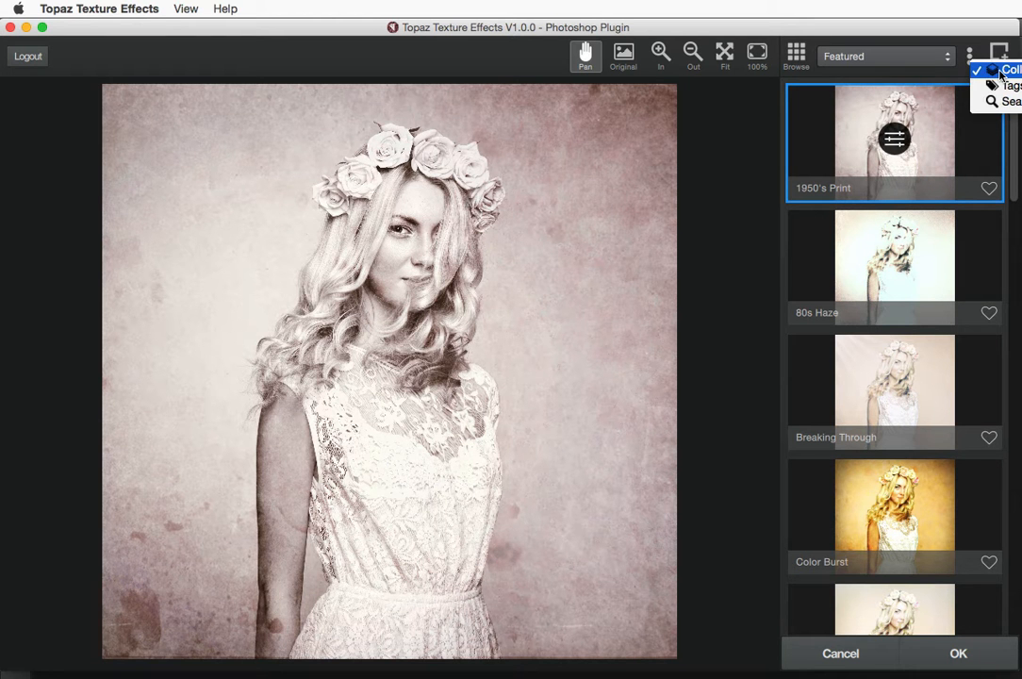
{"action": "left_click", "coordinate": [1001, 71]}
Try the Ethereal presets: Breaking Through, Cool Fairy Wings, Fairy Light I–III and Fall Fairytale
{"action": "left_click", "coordinate": [878, 58]}
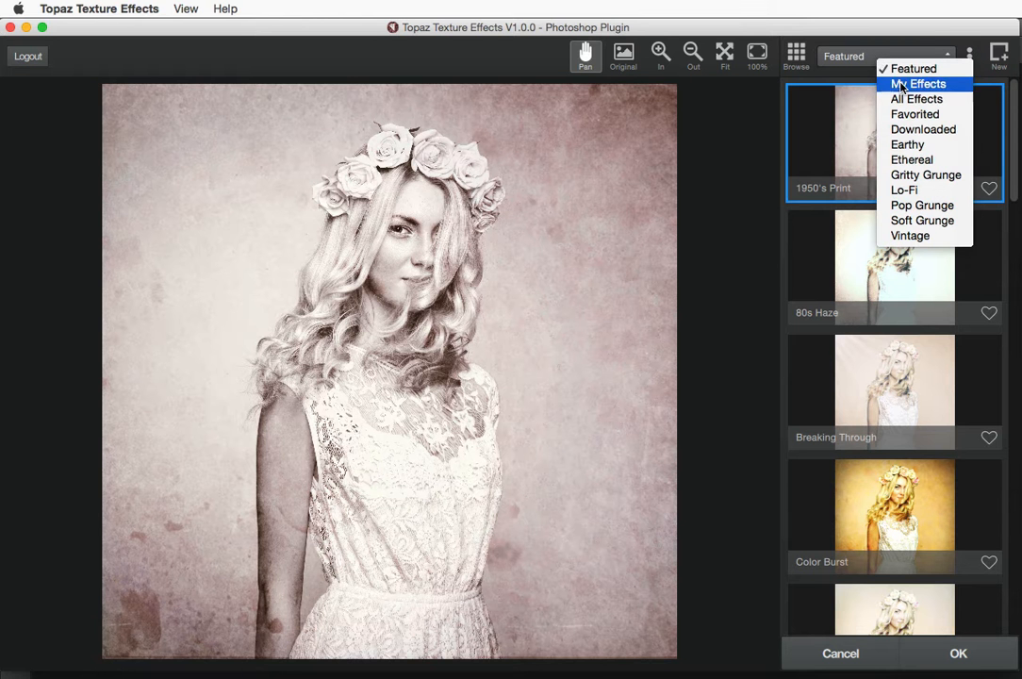
{"action": "left_click", "coordinate": [912, 162]}
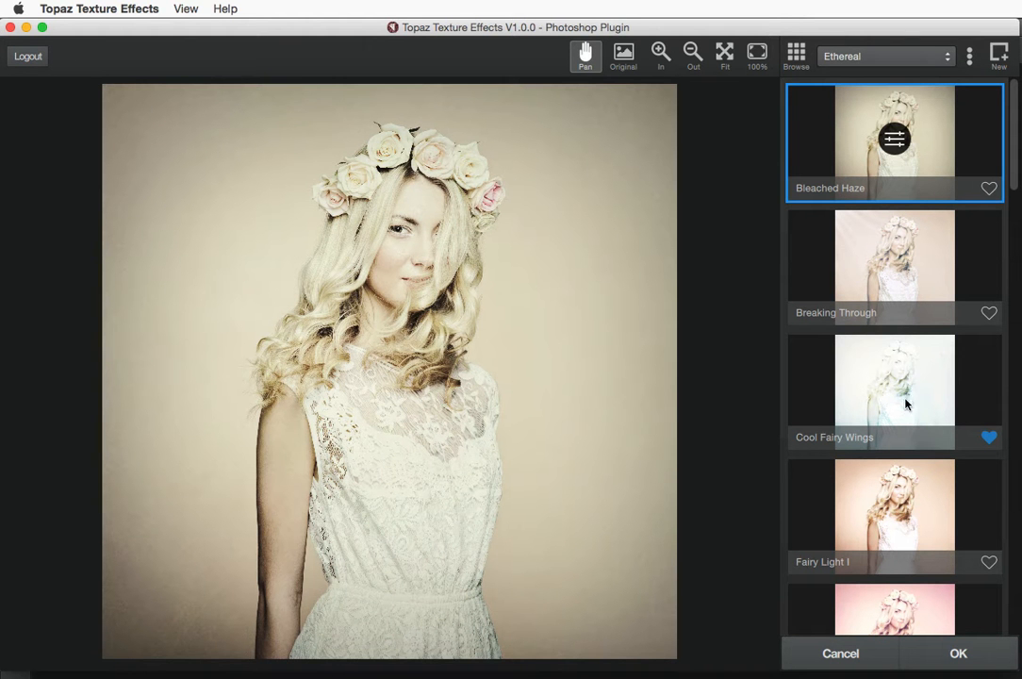
{"action": "left_click", "coordinate": [908, 260]}
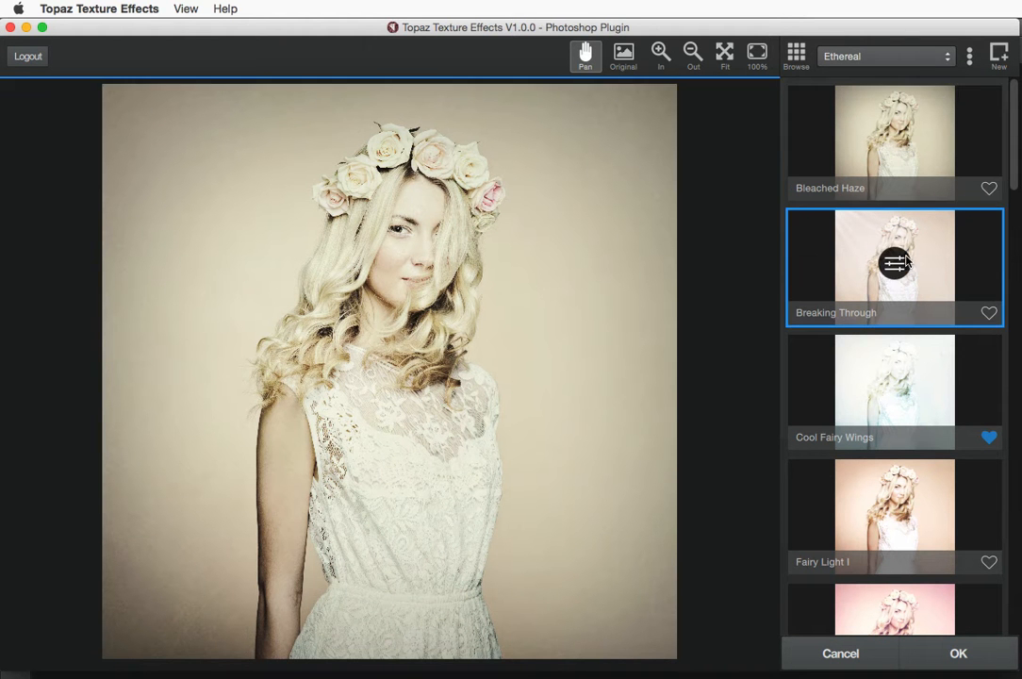
{"action": "left_click", "coordinate": [900, 380]}
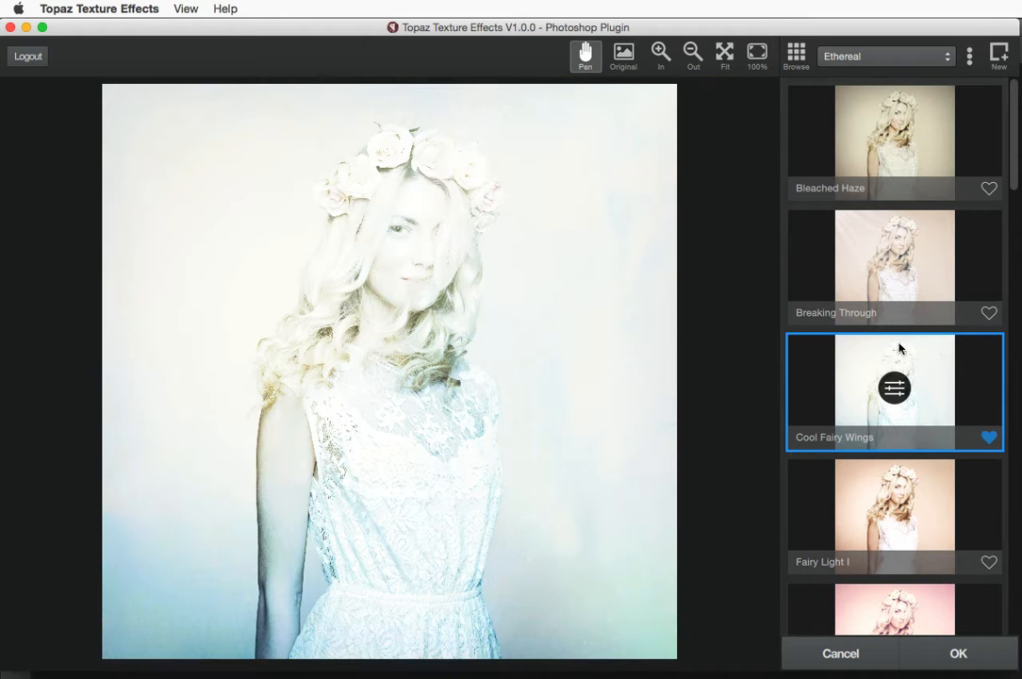
{"action": "left_click", "coordinate": [896, 509]}
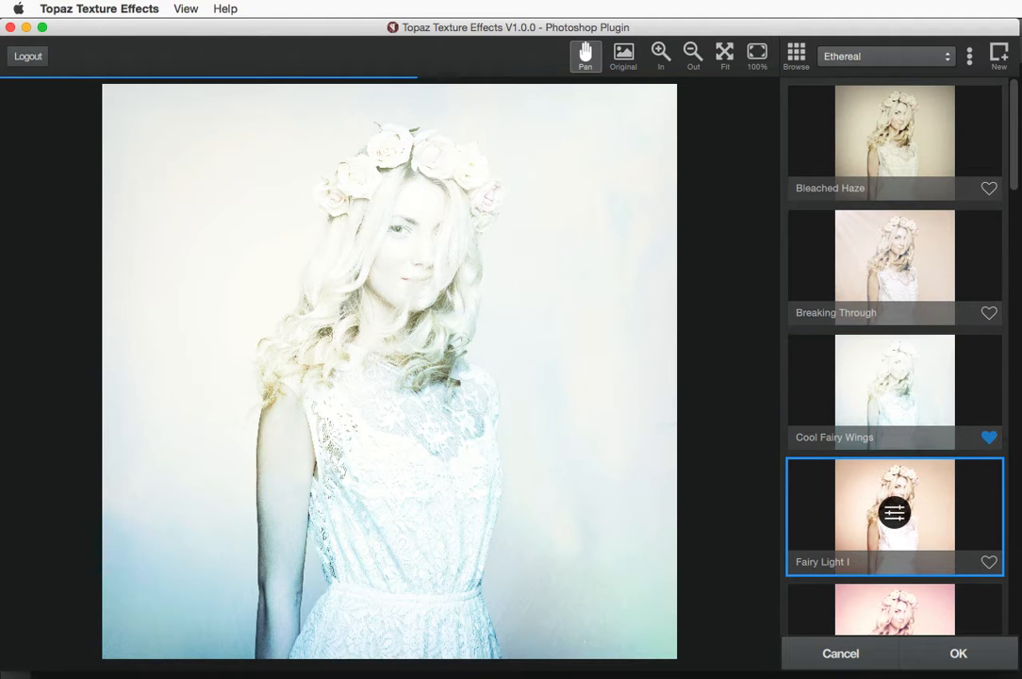
{"action": "left_click", "coordinate": [895, 609]}
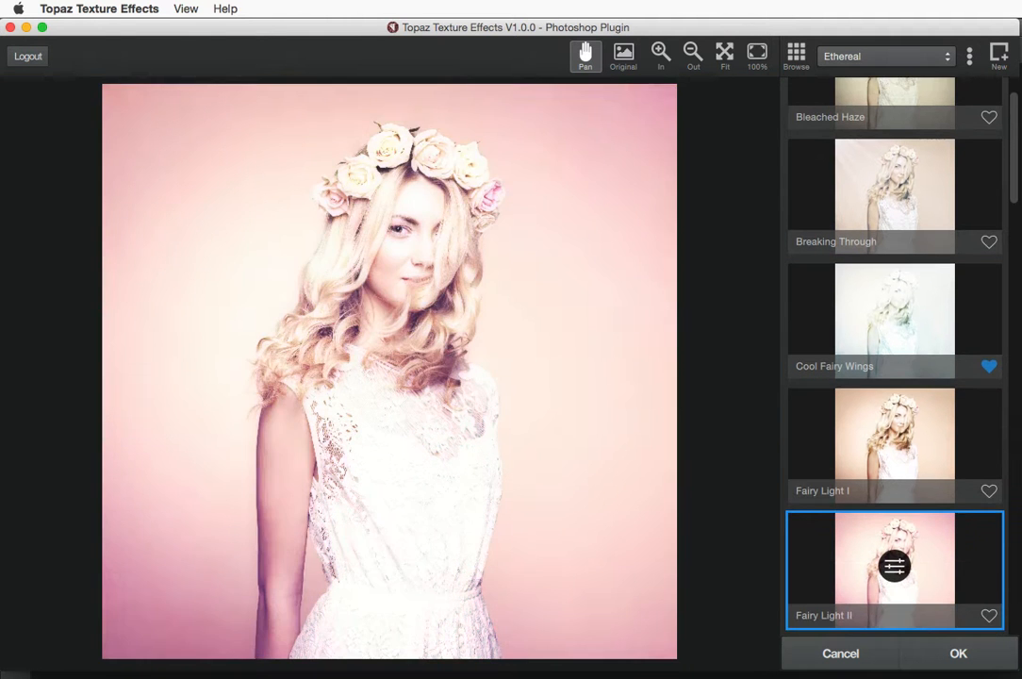
{"action": "left_click", "coordinate": [895, 584]}
{"action": "left_click", "coordinate": [895, 585]}
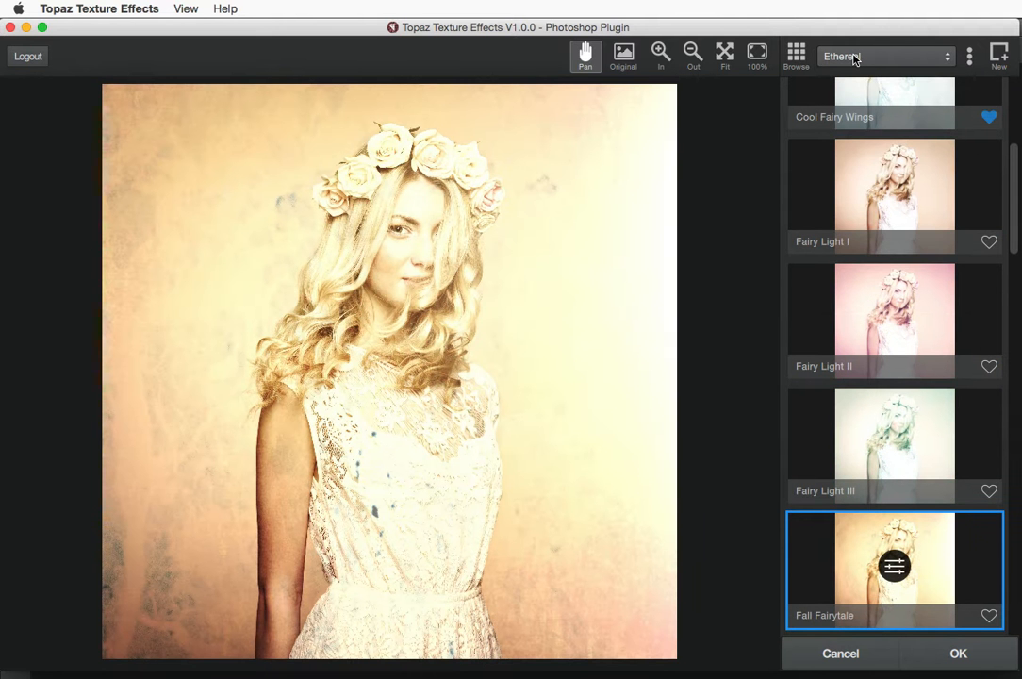
Switch to the Vintage collection, stepping past Antique Harvest and Burning Dust to Coffee Stained
{"action": "left_click", "coordinate": [855, 58]}
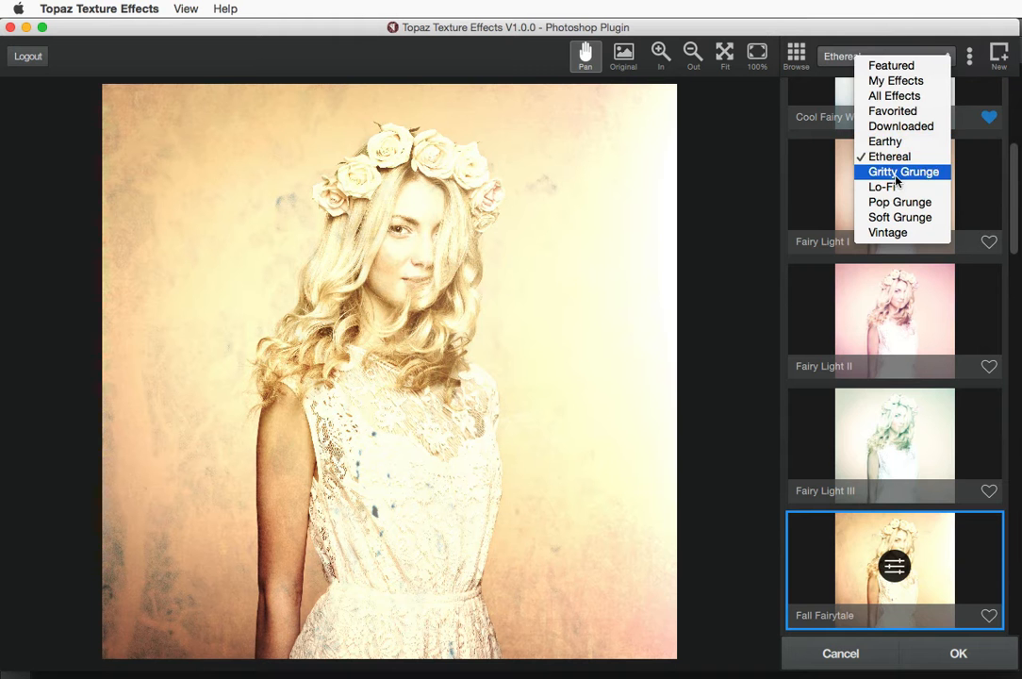
{"action": "left_click", "coordinate": [892, 232]}
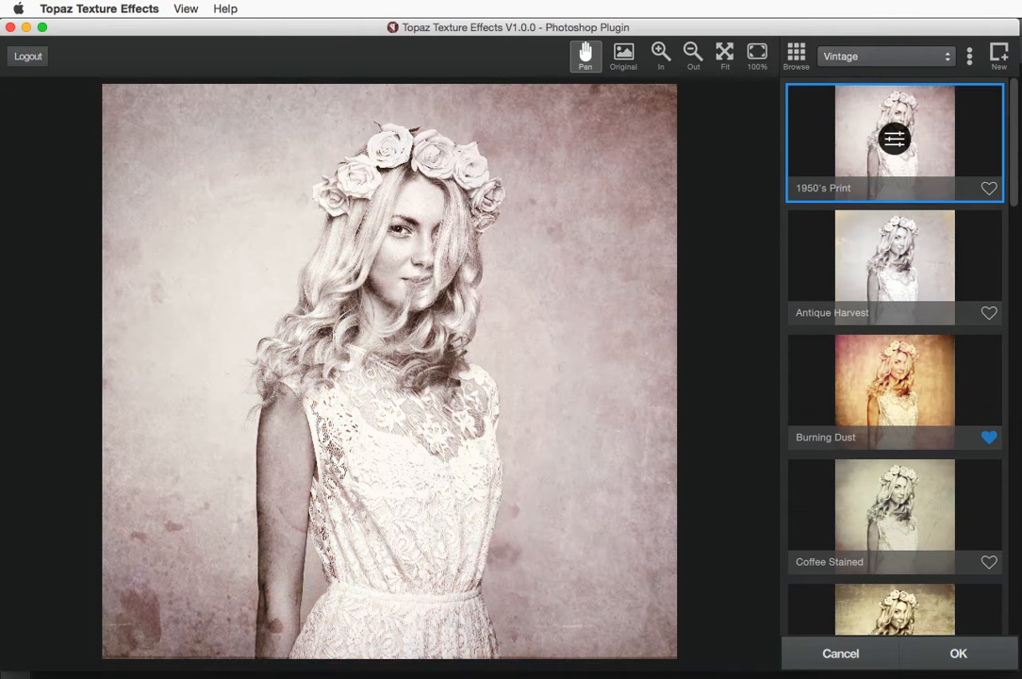
{"action": "key", "text": "Down"}
{"action": "key", "text": "Down"}
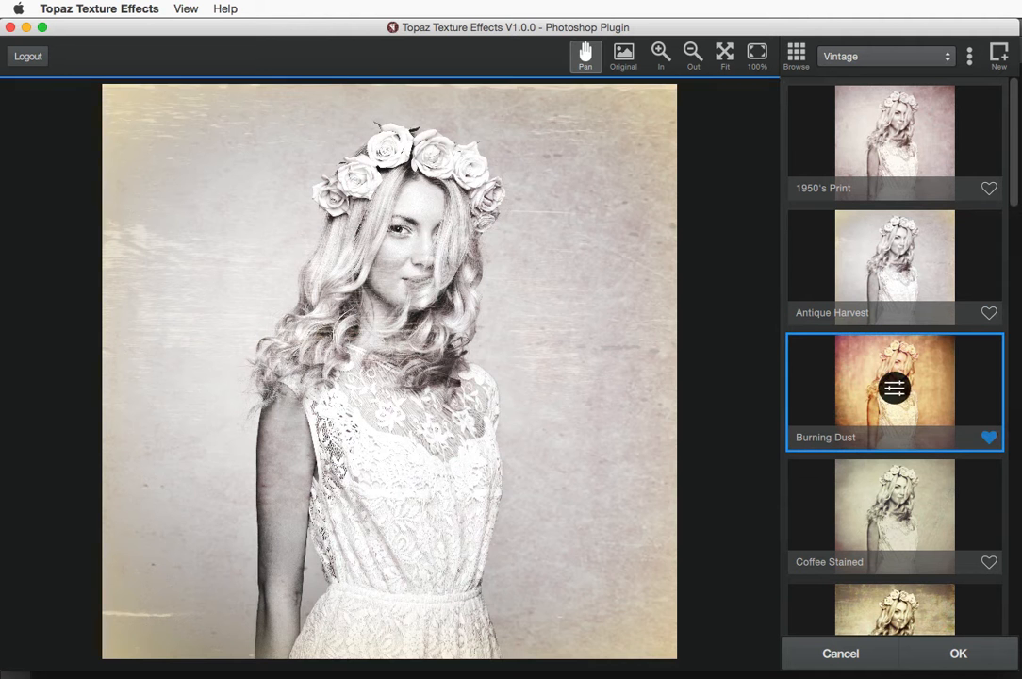
{"action": "key", "text": "Down"}
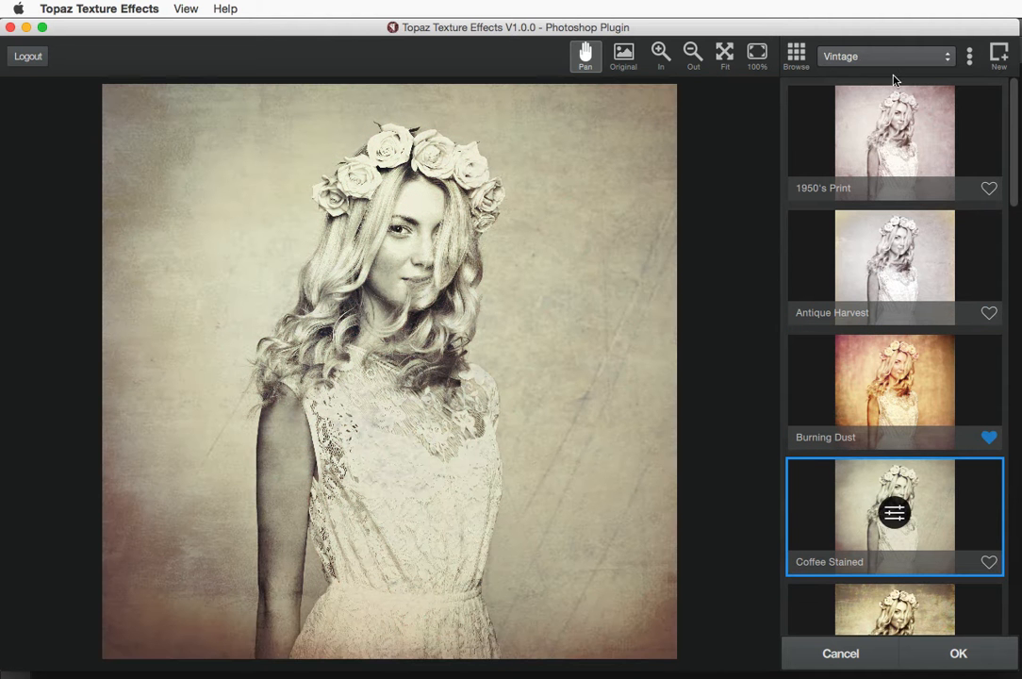
{"action": "left_click", "coordinate": [858, 59]}
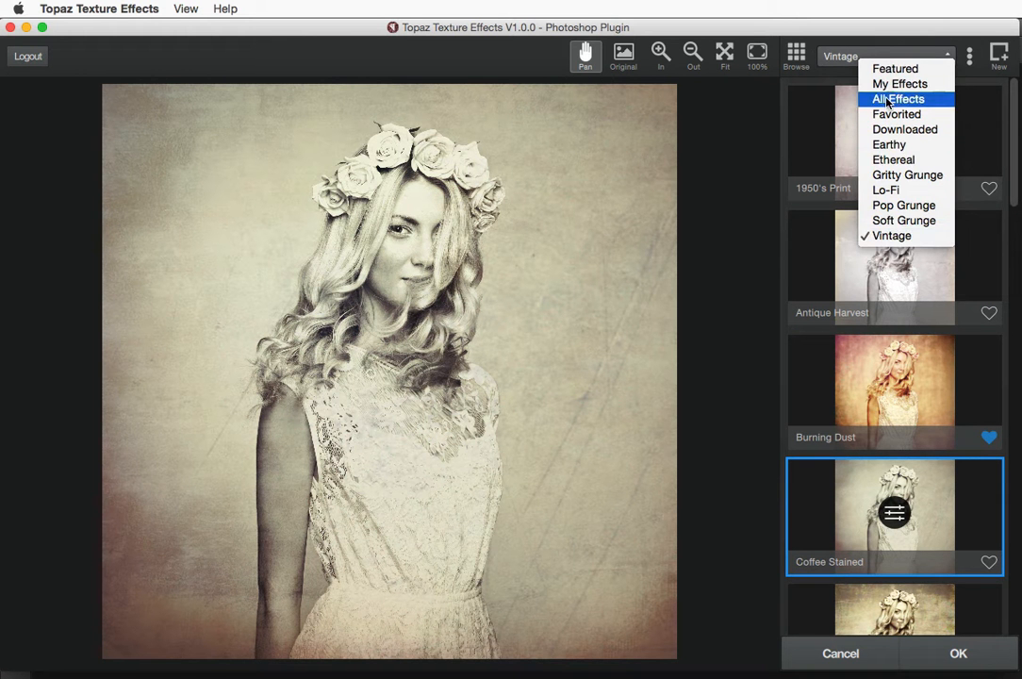
{"action": "left_click", "coordinate": [936, 52]}
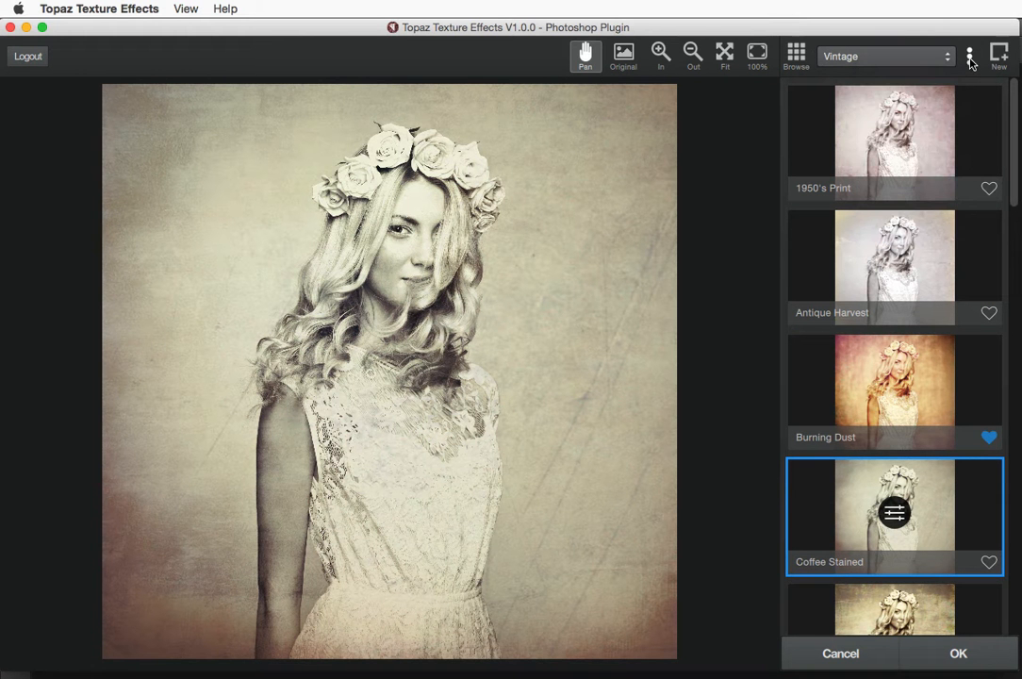
{"action": "left_click", "coordinate": [970, 59]}
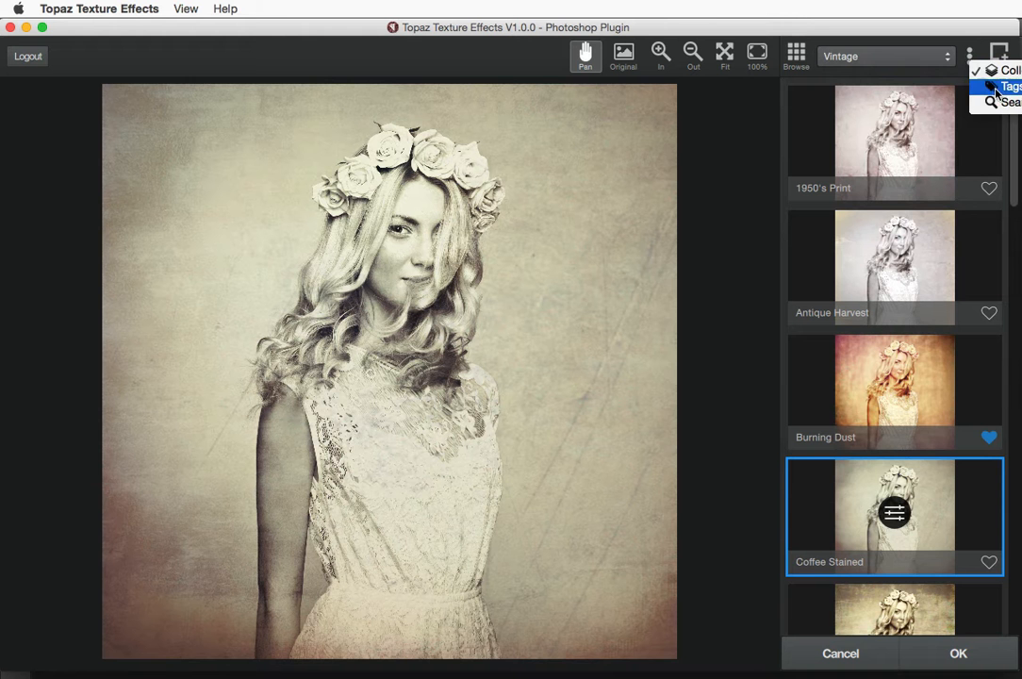
Browse presets by tag, filtering first to Architecture and then to Fine Art
{"action": "left_click", "coordinate": [1000, 87]}
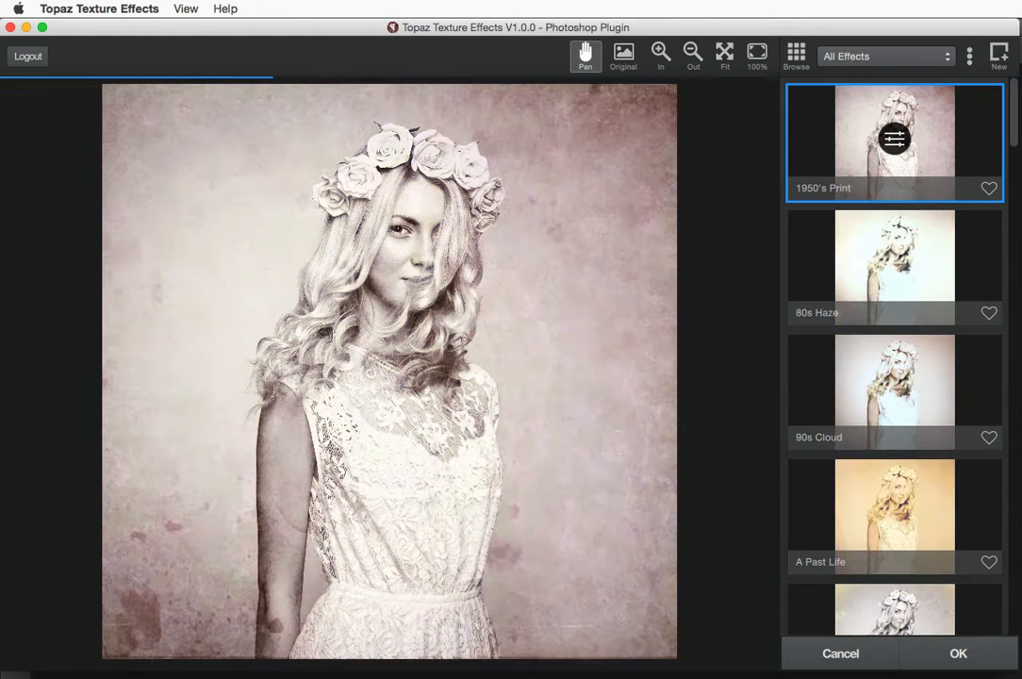
{"action": "left_click", "coordinate": [874, 58]}
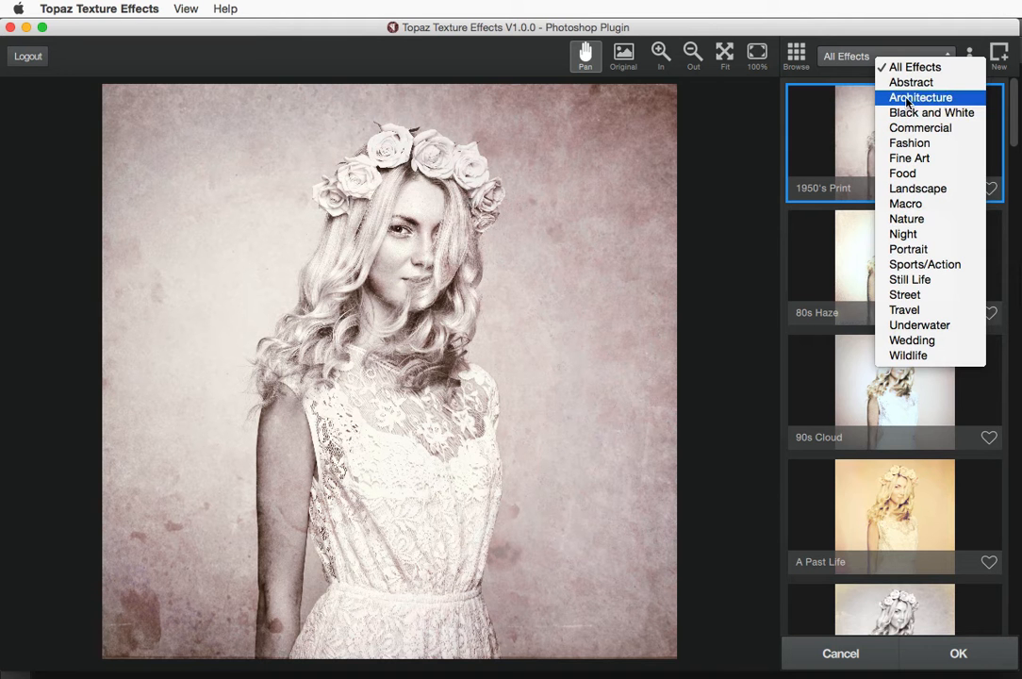
{"action": "left_click", "coordinate": [908, 98]}
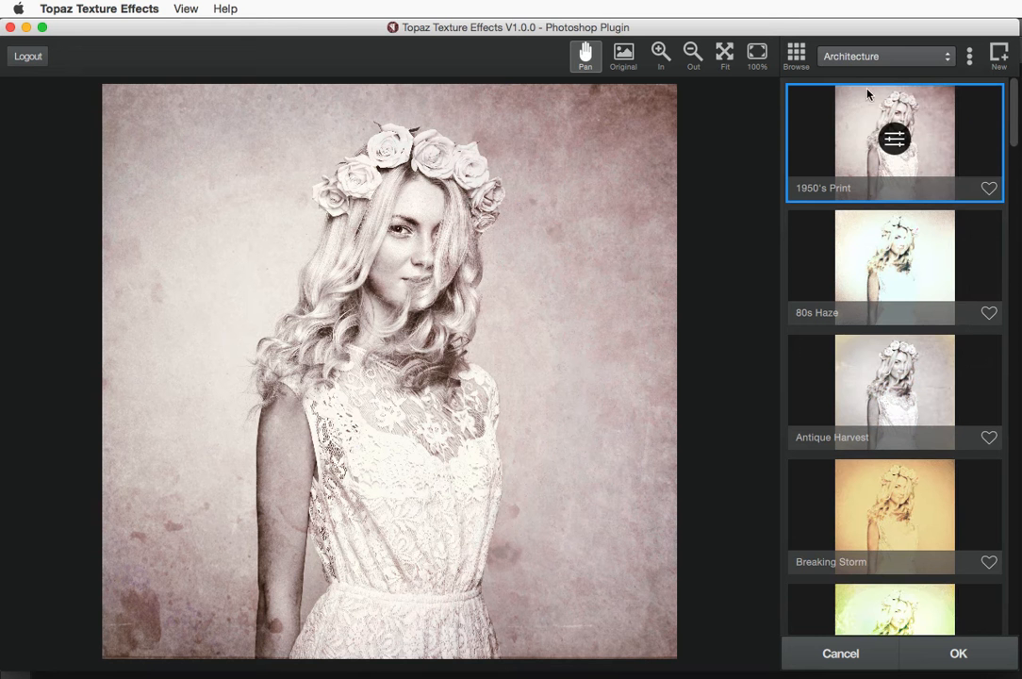
{"action": "left_click", "coordinate": [857, 58]}
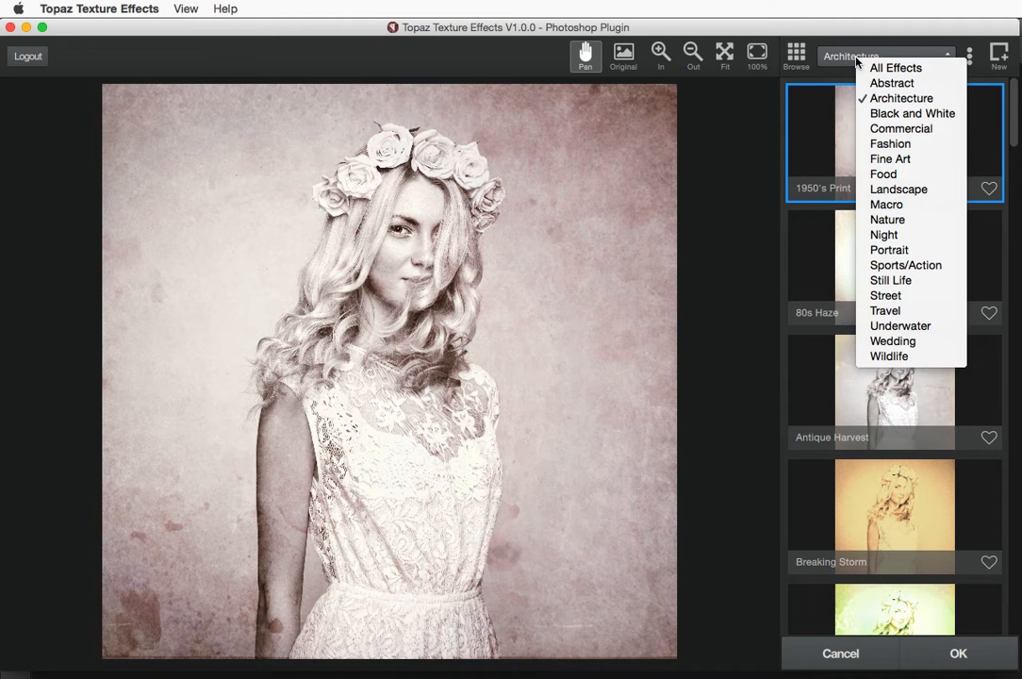
{"action": "left_click", "coordinate": [887, 160]}
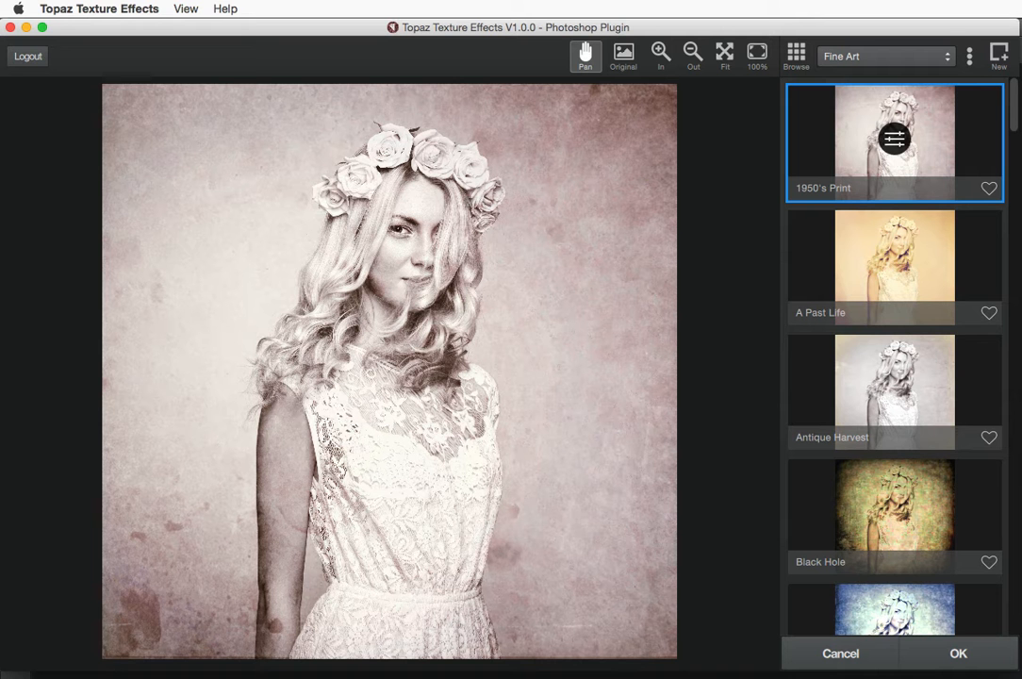
{"action": "left_click", "coordinate": [862, 58]}
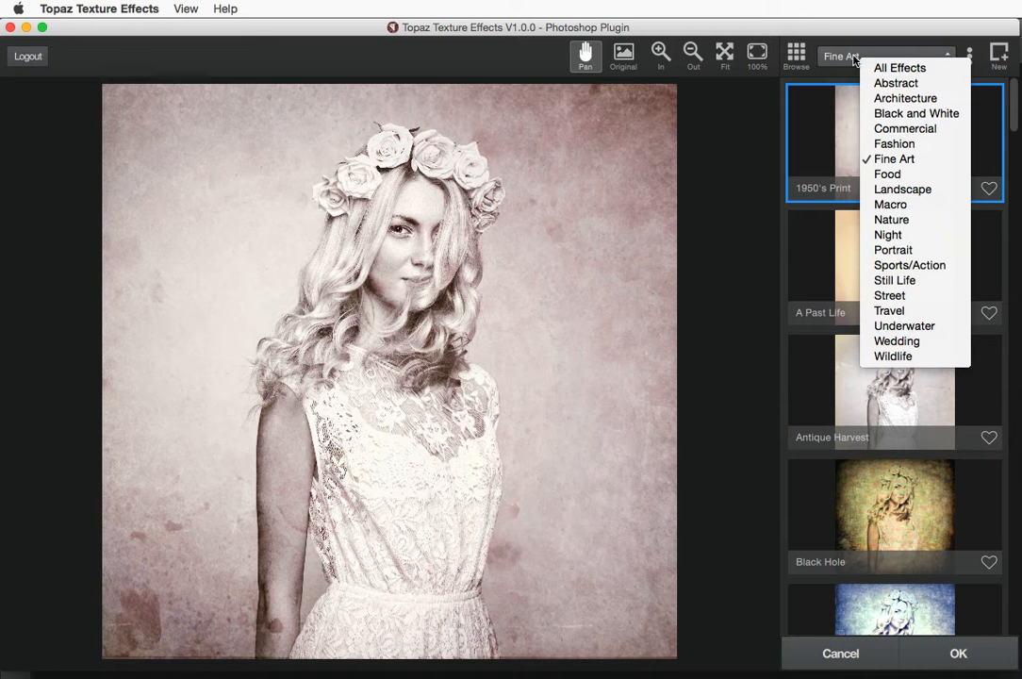
{"action": "left_click", "coordinate": [967, 60]}
Switch browsing back to collections and keep the Featured collection with 1950's Print
{"action": "left_click", "coordinate": [969, 56]}
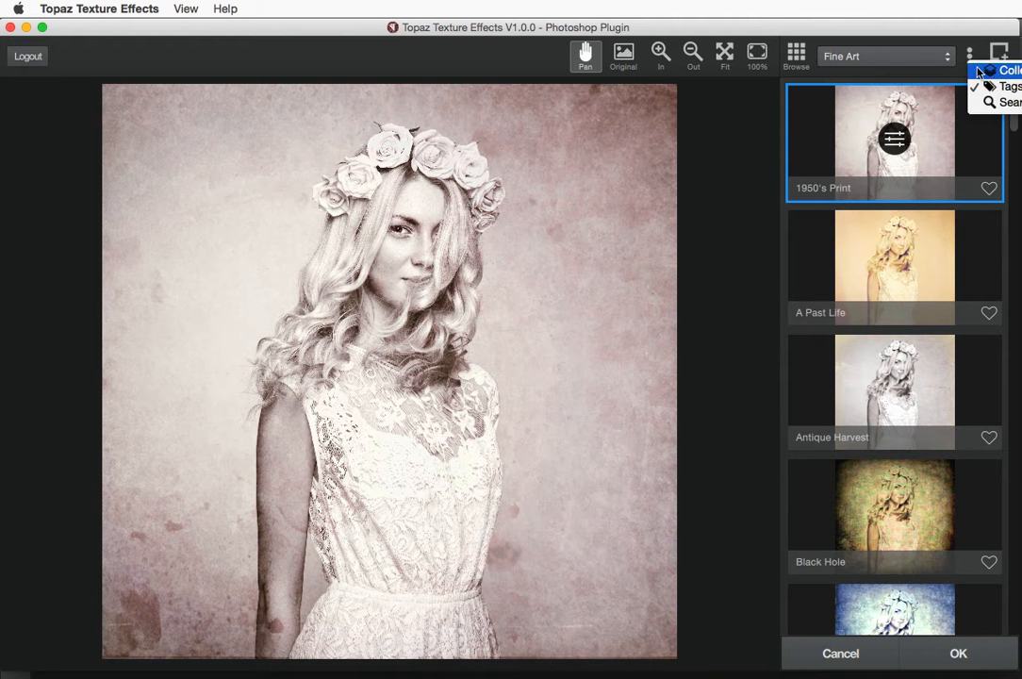
{"action": "left_click", "coordinate": [896, 57]}
{"action": "left_click", "coordinate": [905, 56]}
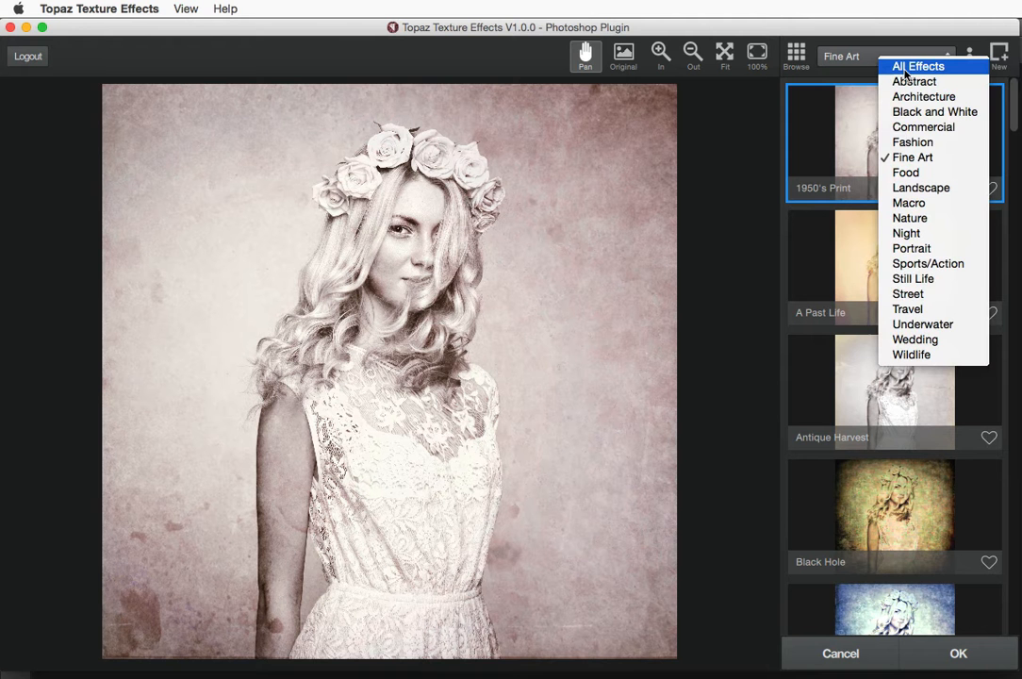
{"action": "left_click", "coordinate": [855, 58]}
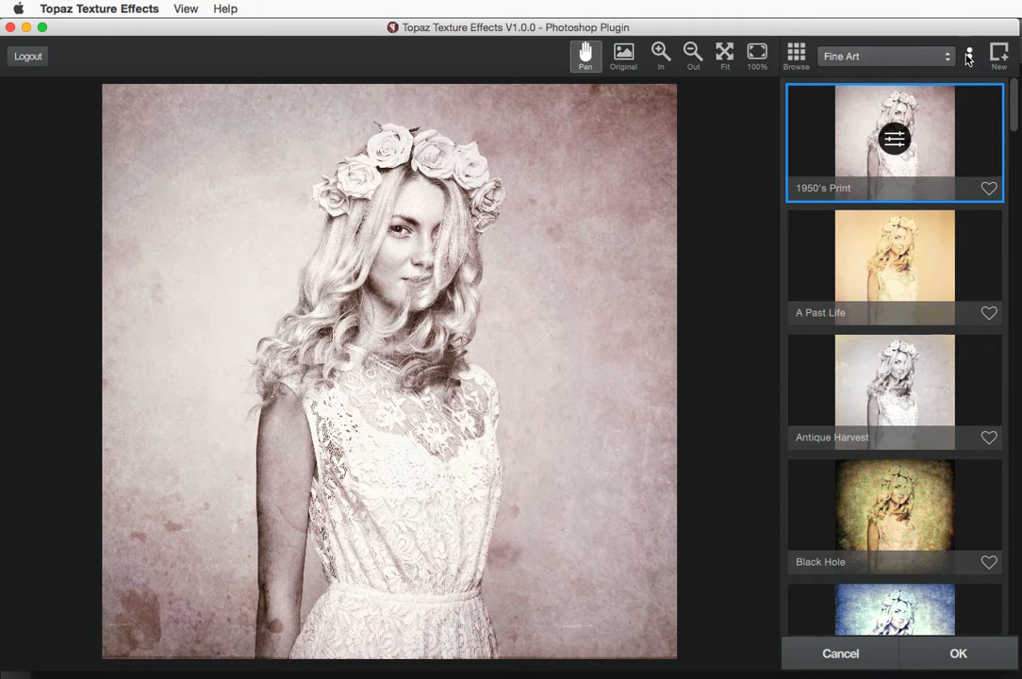
{"action": "left_click", "coordinate": [969, 56]}
{"action": "left_click", "coordinate": [985, 65]}
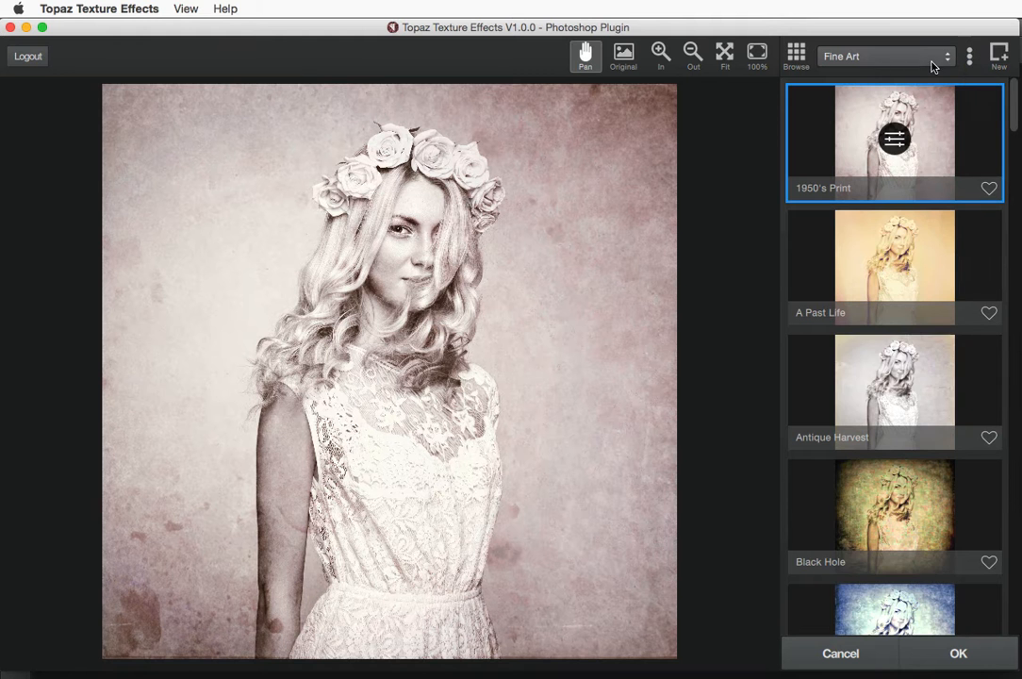
{"action": "left_click", "coordinate": [872, 58]}
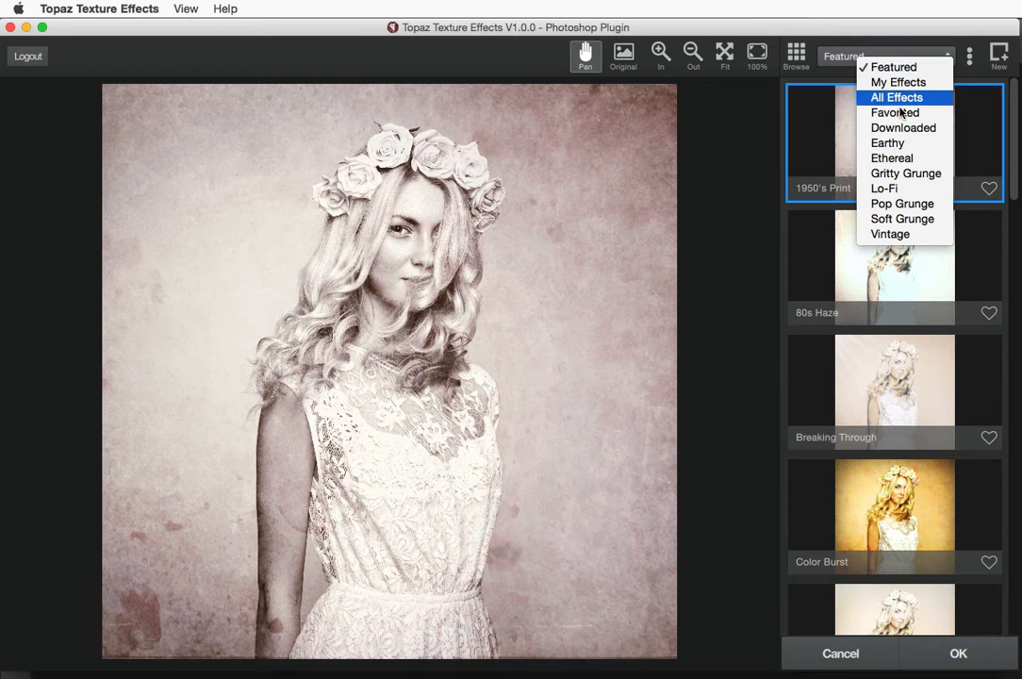
{"action": "left_click", "coordinate": [837, 58]}
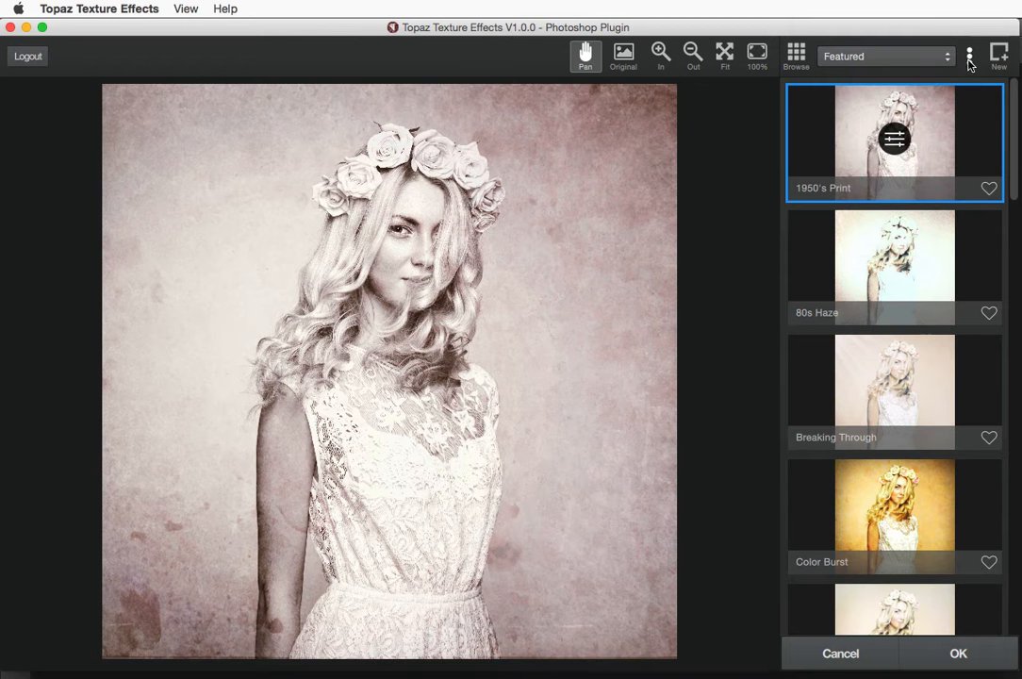
{"action": "left_click", "coordinate": [969, 59]}
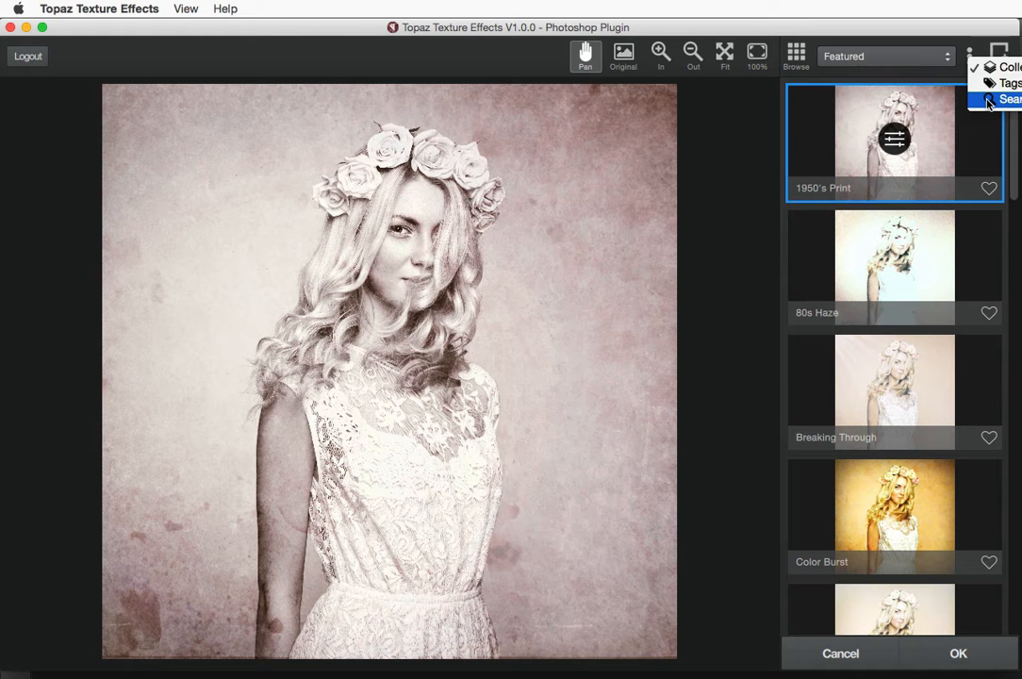
Search presets for 'mauve fog' and preview the Mauve Fog preset's adjustment settings
{"action": "left_click", "coordinate": [988, 100]}
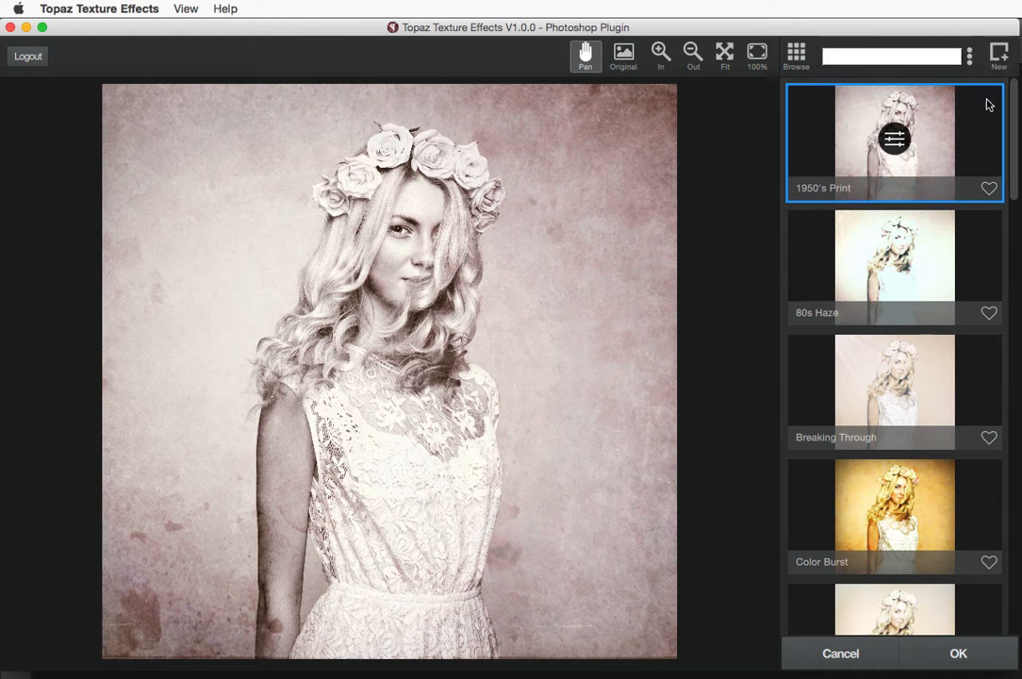
{"action": "left_click", "coordinate": [854, 56]}
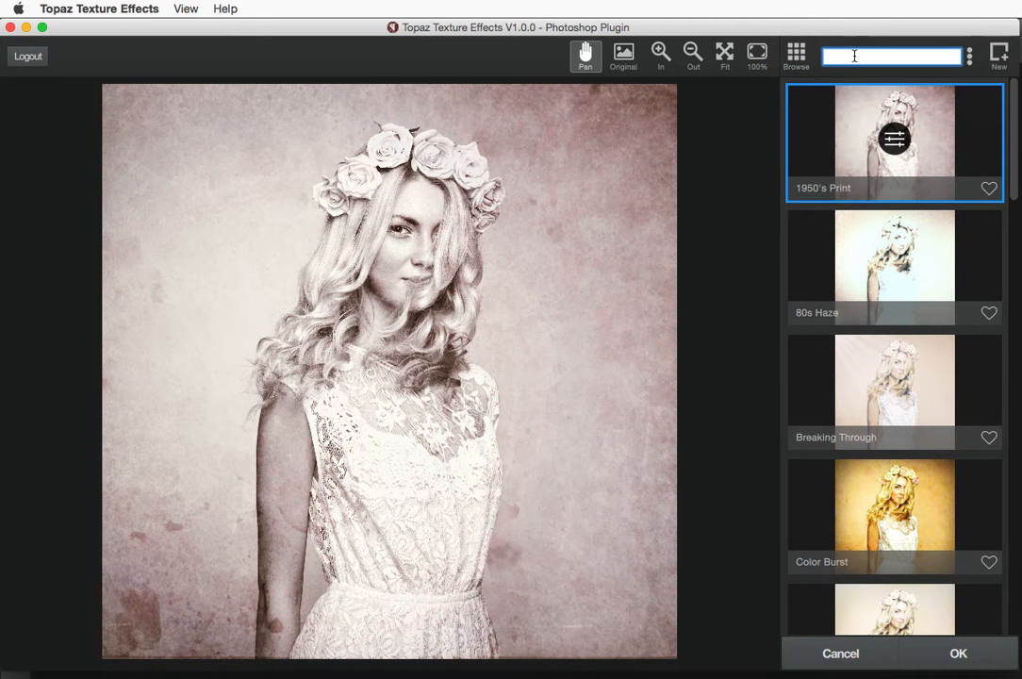
{"action": "type", "text": "mauve"}
{"action": "type", "text": "fog"}
{"action": "key", "text": "Return"}
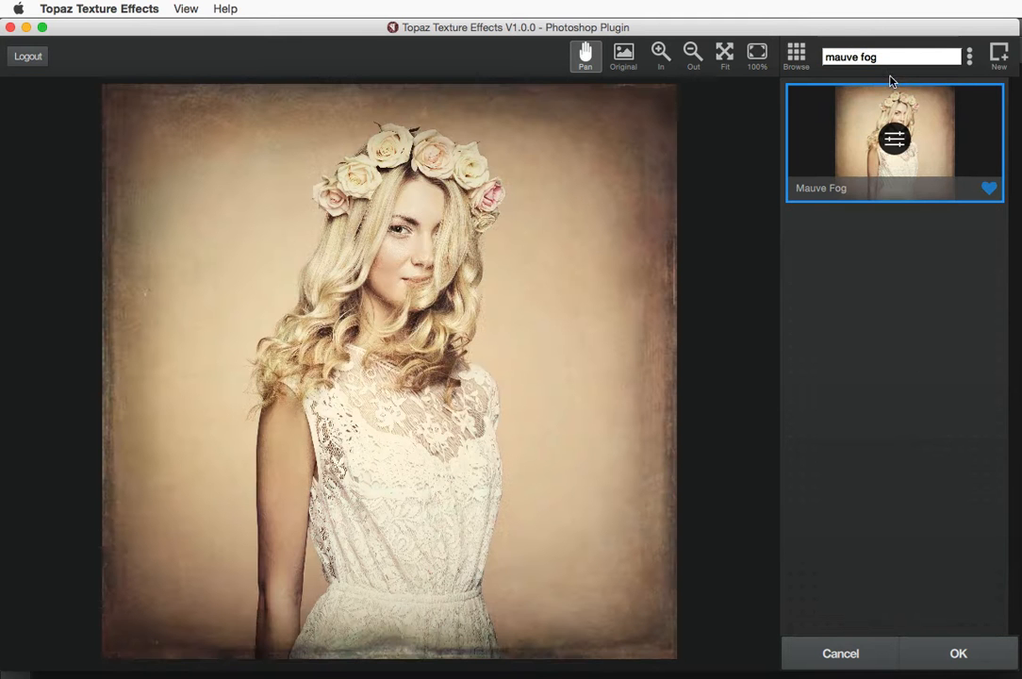
{"action": "left_click", "coordinate": [882, 139]}
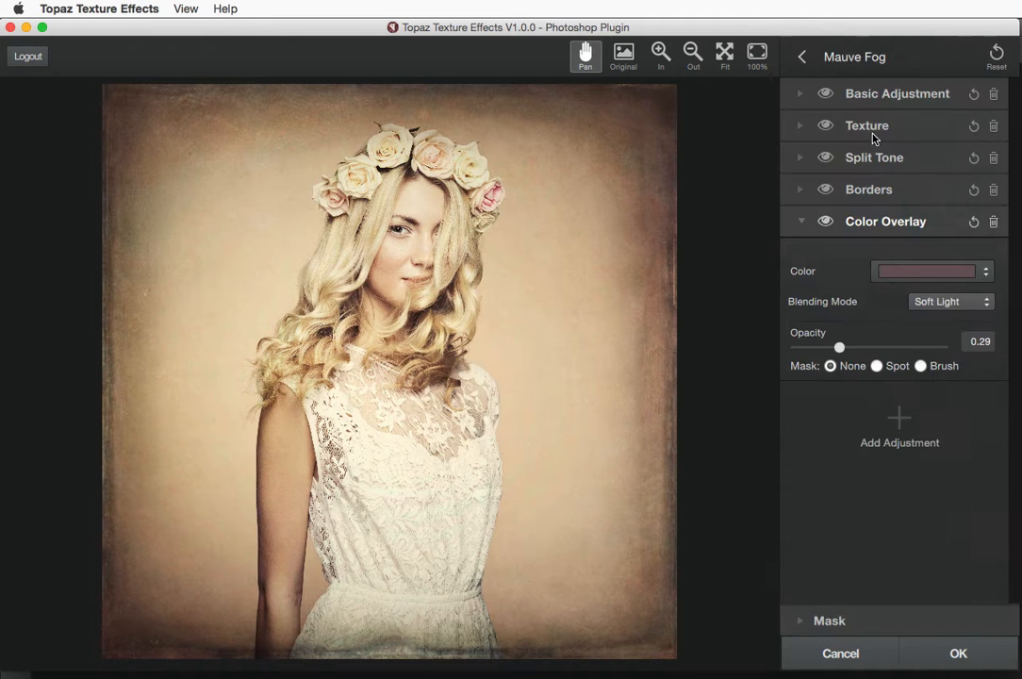
{"action": "left_click", "coordinate": [803, 59]}
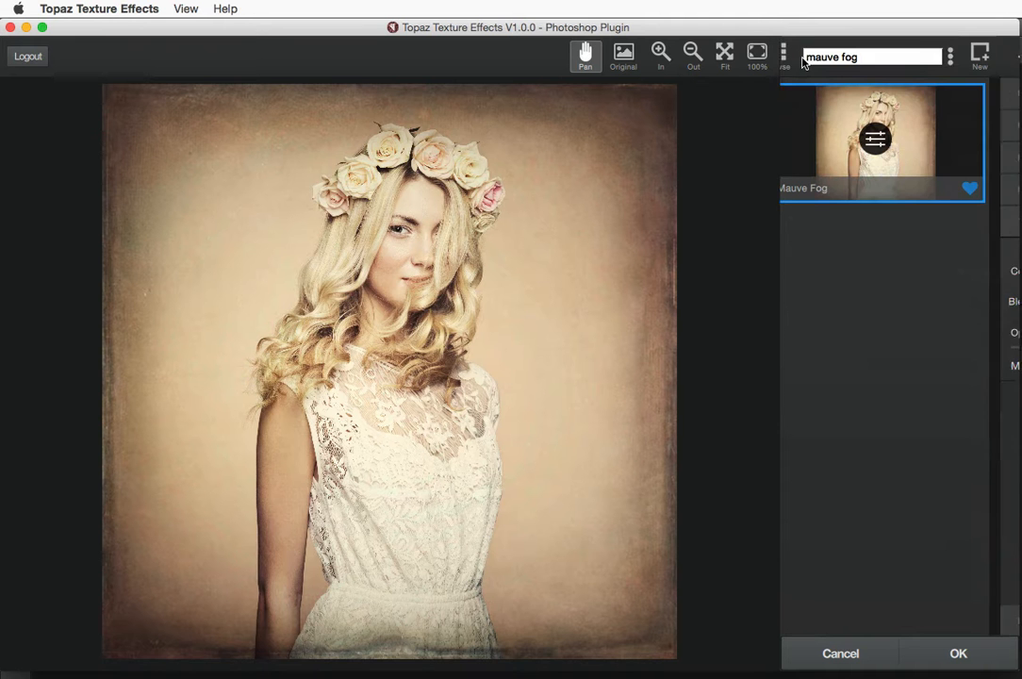
{"action": "left_click", "coordinate": [969, 58]}
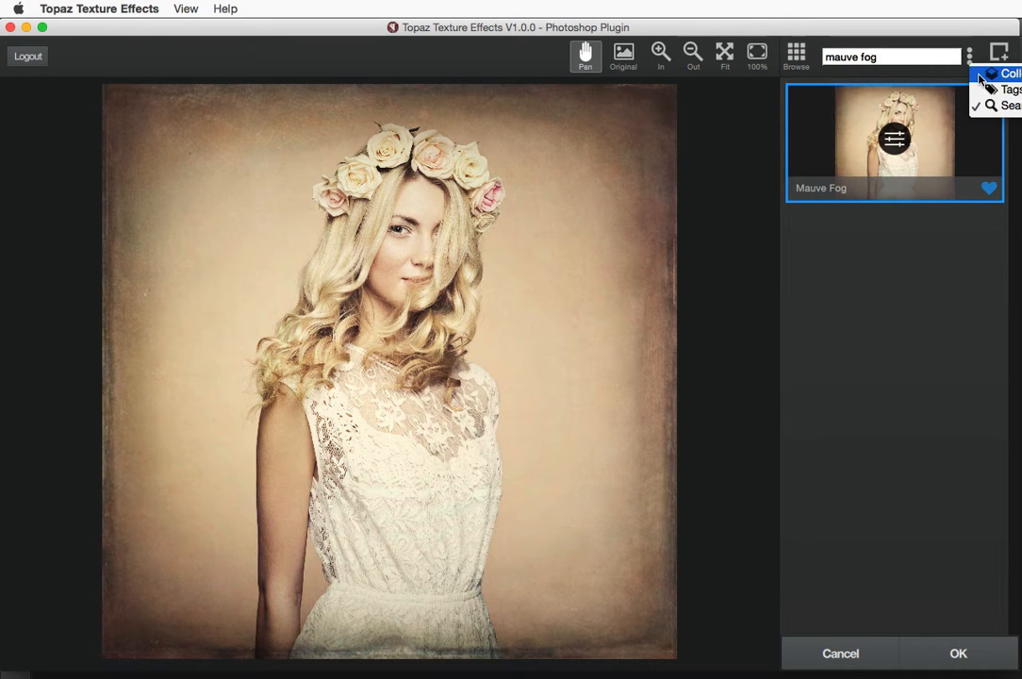
Browse presets by the Fine Art tag and scroll through its list
{"action": "left_click", "coordinate": [988, 92]}
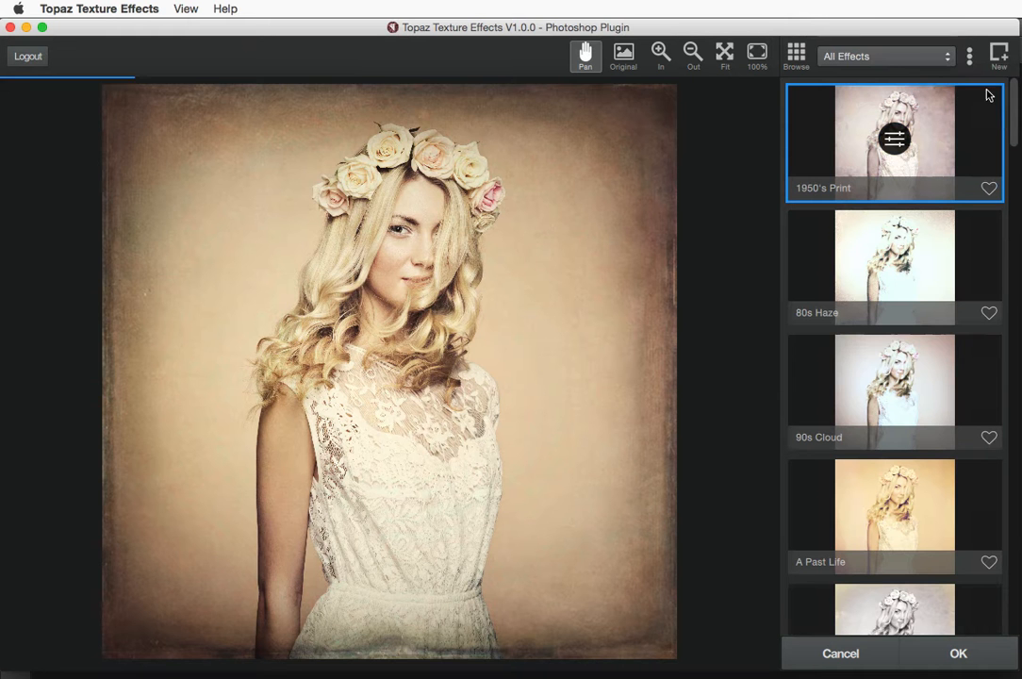
{"action": "left_click", "coordinate": [869, 59]}
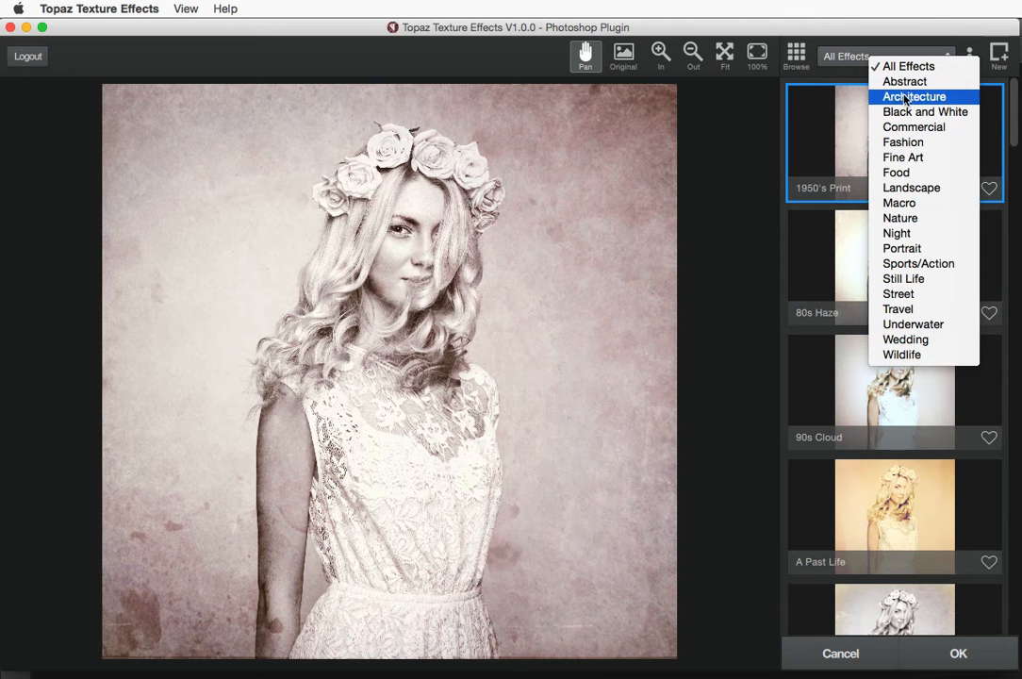
{"action": "left_click", "coordinate": [903, 157]}
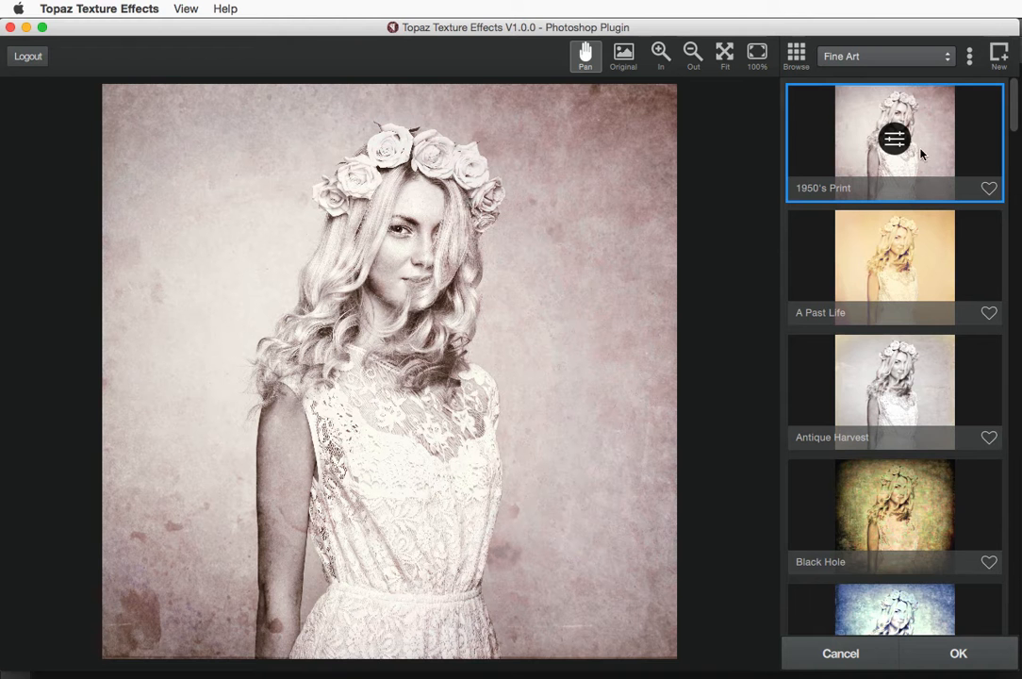
{"action": "scroll", "coordinate": [916, 271], "scroll_direction": "down", "scroll_amount": 1}
{"action": "scroll", "coordinate": [916, 271], "scroll_direction": "down", "scroll_amount": 8}
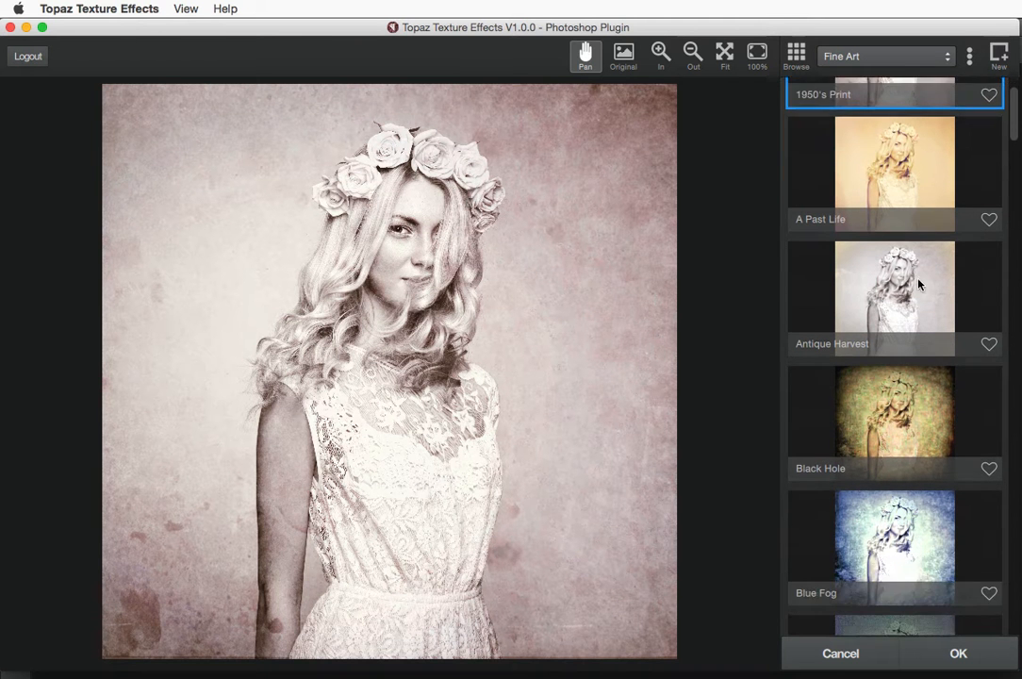
{"action": "scroll", "coordinate": [924, 292], "scroll_direction": "down", "scroll_amount": 10}
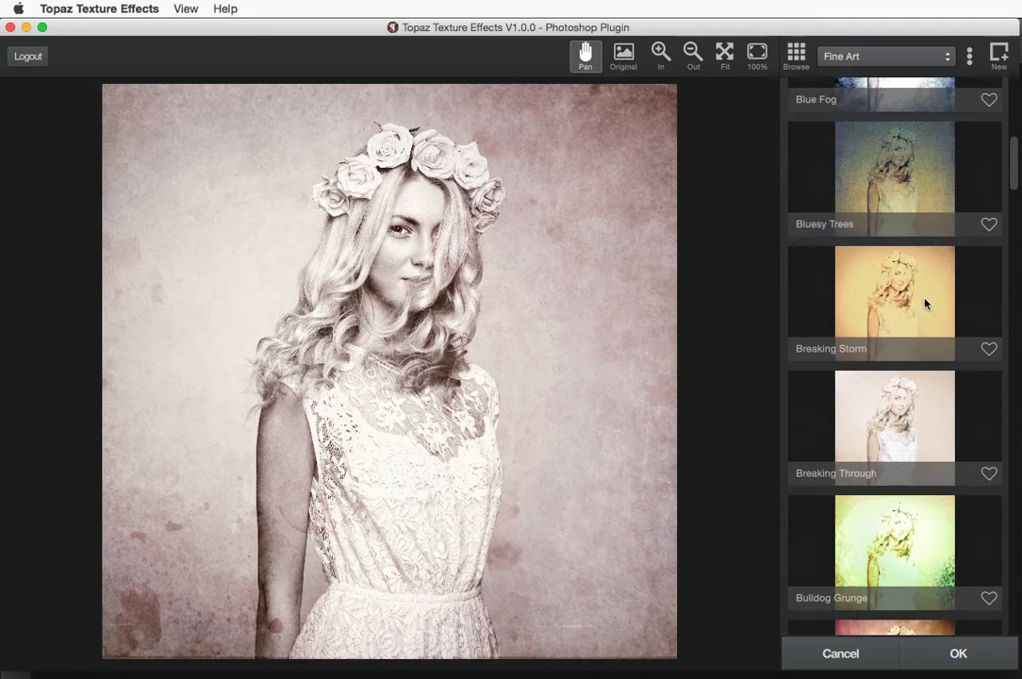
{"action": "scroll", "coordinate": [925, 316], "scroll_direction": "down", "scroll_amount": 4}
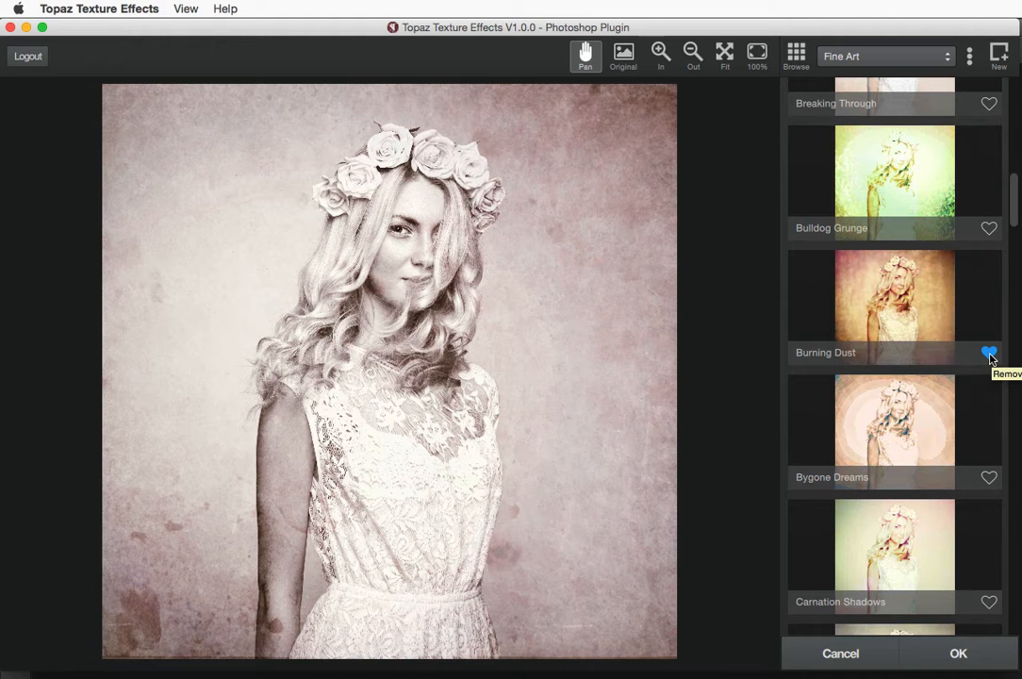
Apply the Burning Dust preset from the Fine Art list to the portrait
{"action": "left_click", "coordinate": [865, 58]}
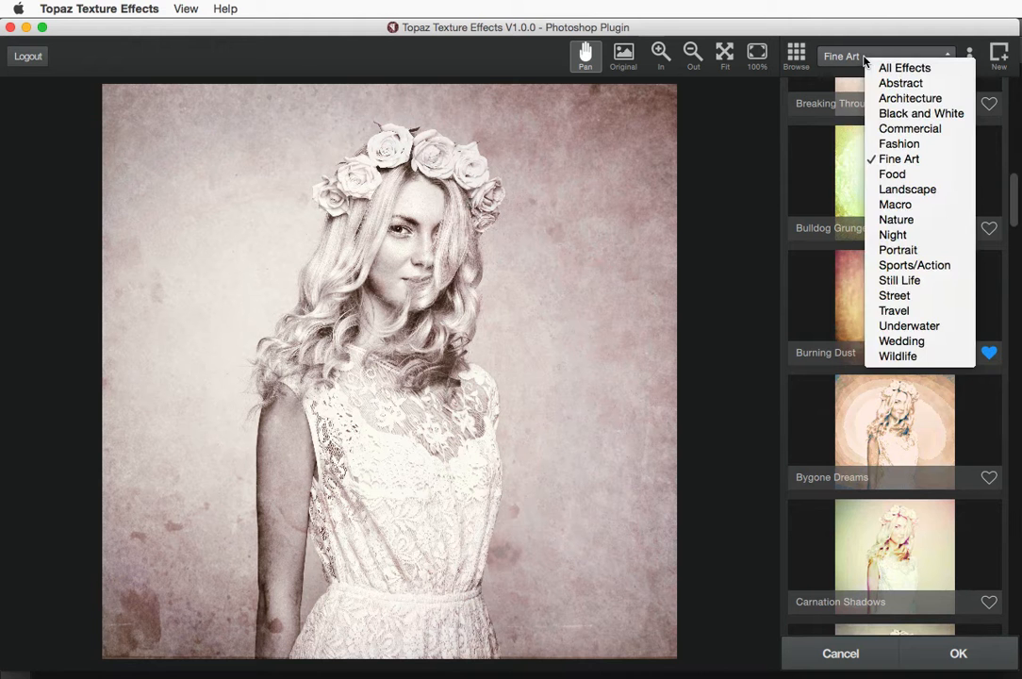
{"action": "left_click", "coordinate": [877, 56]}
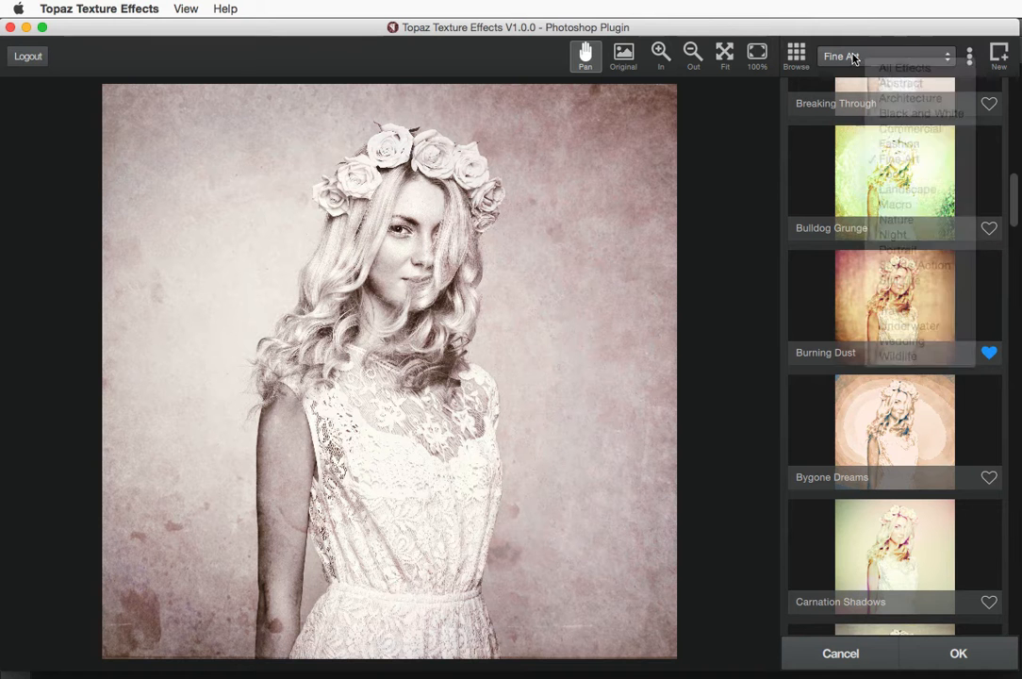
{"action": "left_click", "coordinate": [970, 57]}
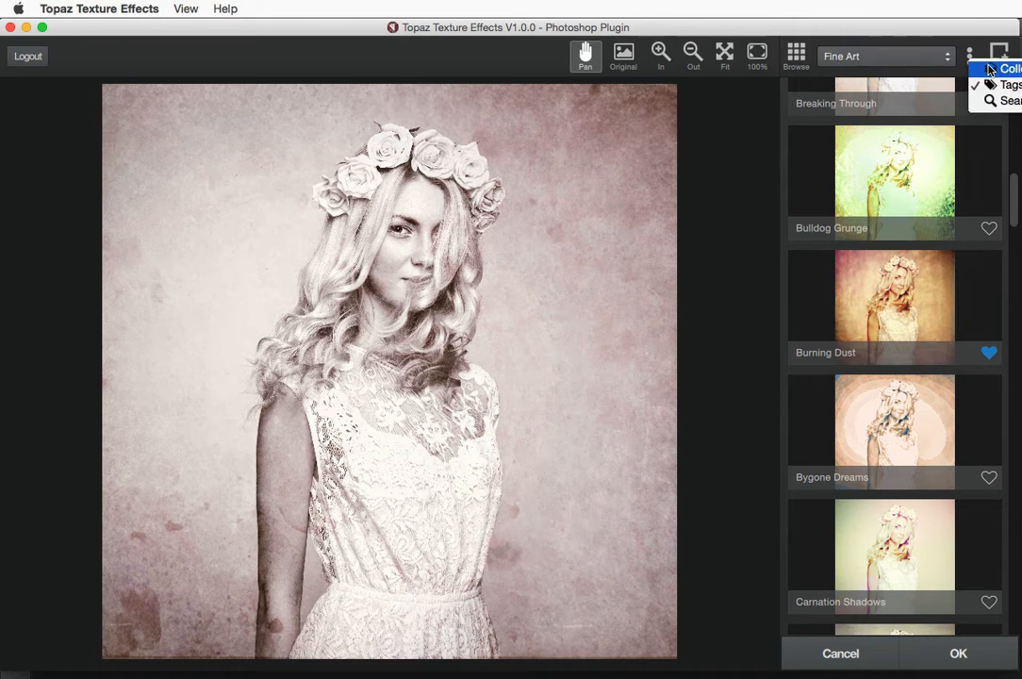
{"action": "left_click", "coordinate": [968, 54]}
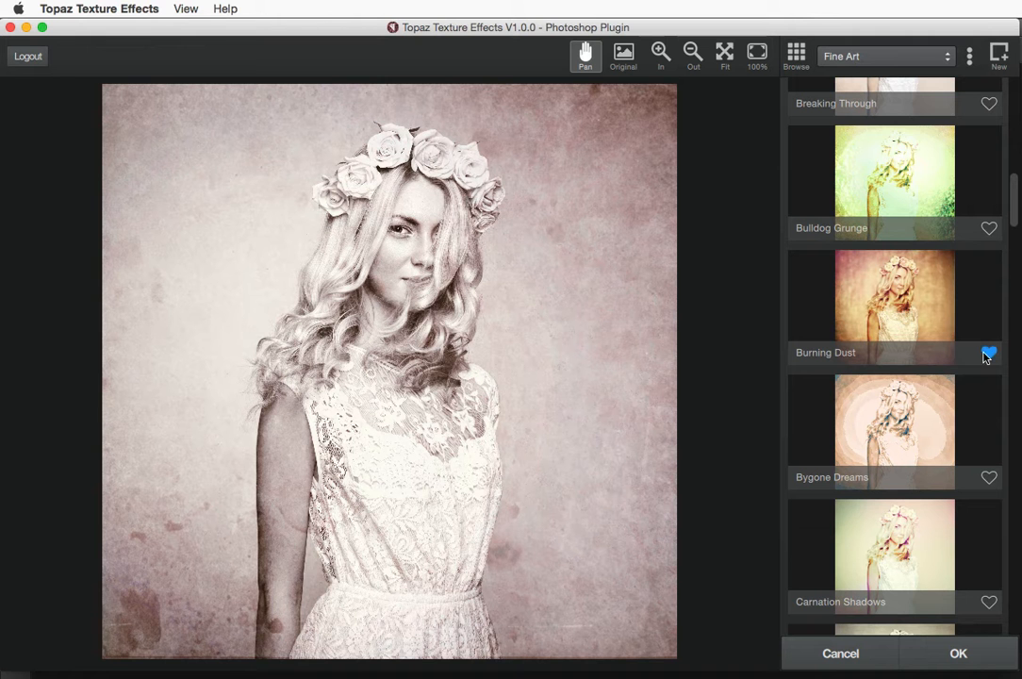
{"action": "left_click", "coordinate": [884, 299]}
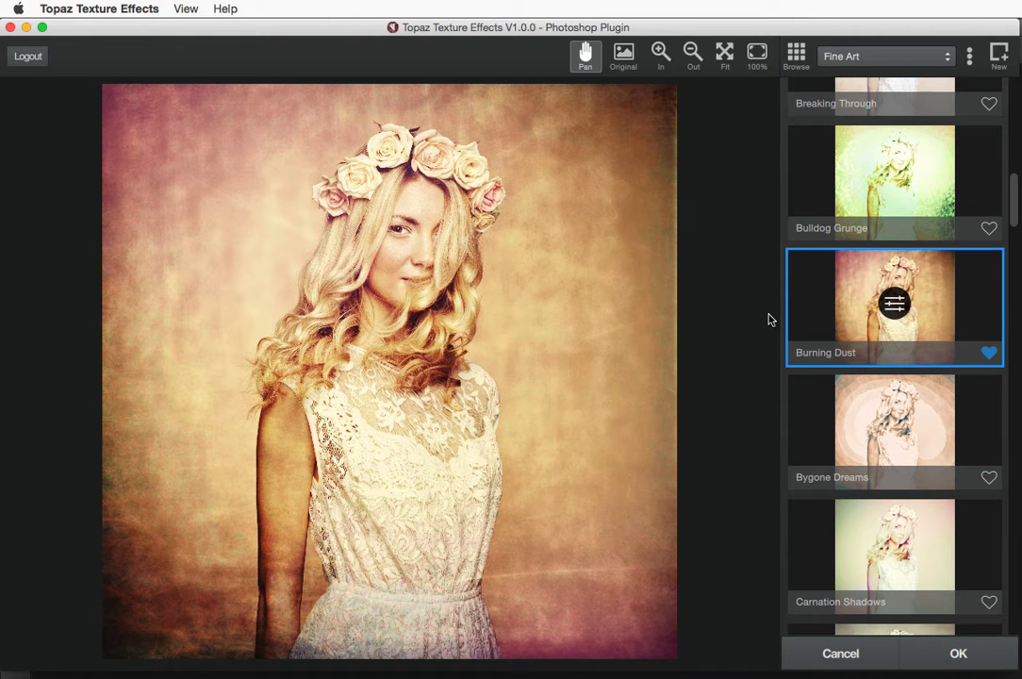
Open Burning Dust's adjustment stack, collapse Light Leak, and view the Add Adjustment list without adding
{"action": "left_click", "coordinate": [893, 304]}
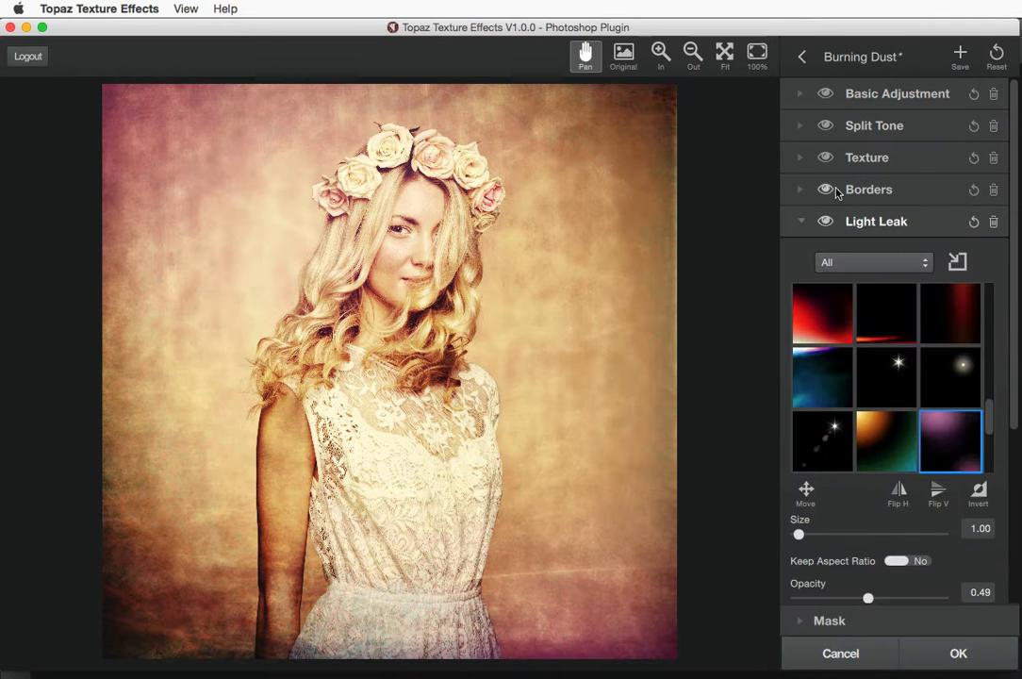
{"action": "left_click", "coordinate": [802, 224]}
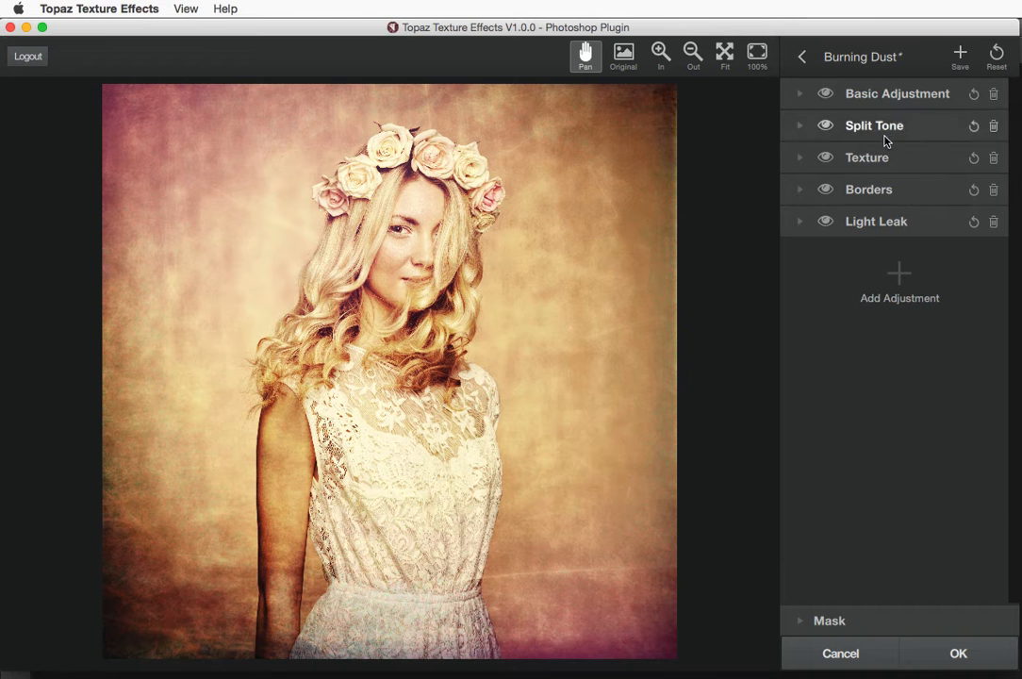
{"action": "left_click", "coordinate": [899, 278]}
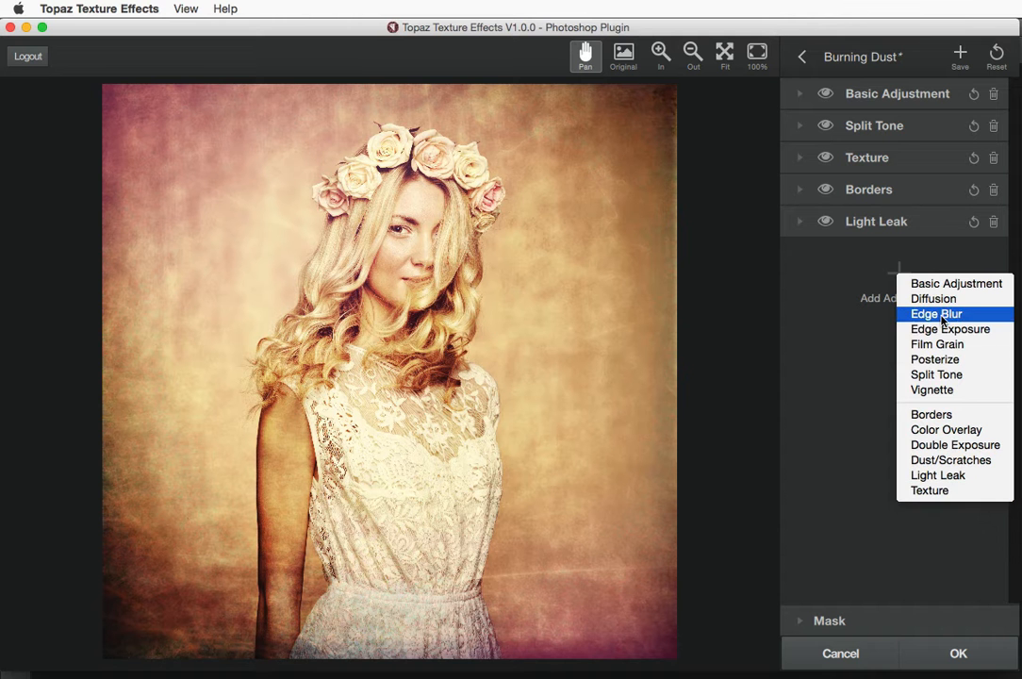
{"action": "left_click", "coordinate": [830, 285]}
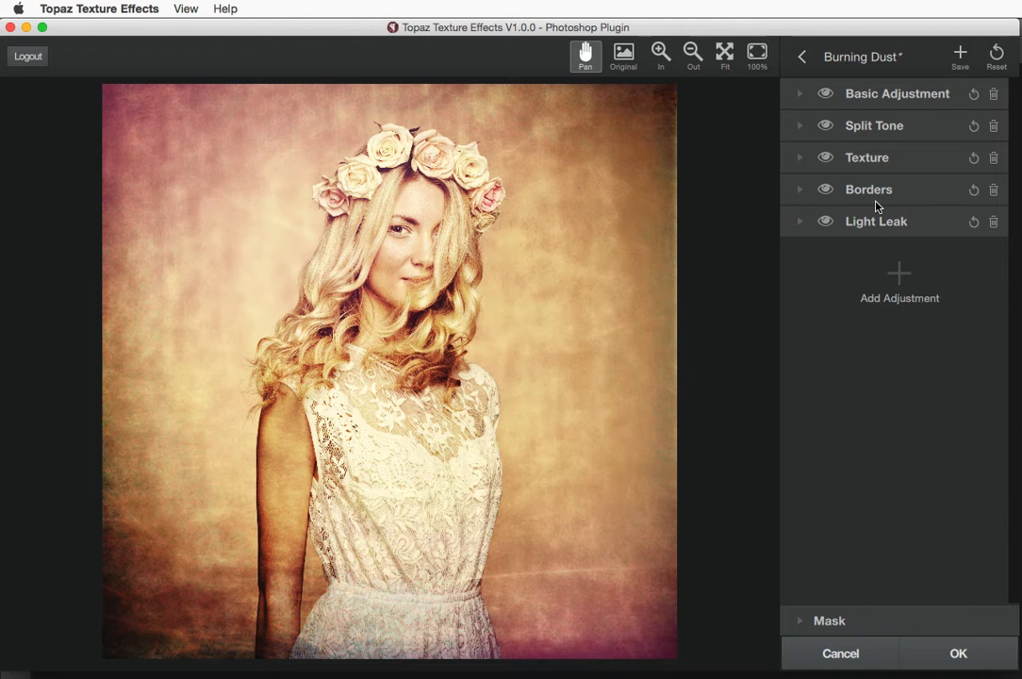
Expand Basic Adjustment and toggle its visibility on and off to compare before and after
{"action": "left_click", "coordinate": [799, 97]}
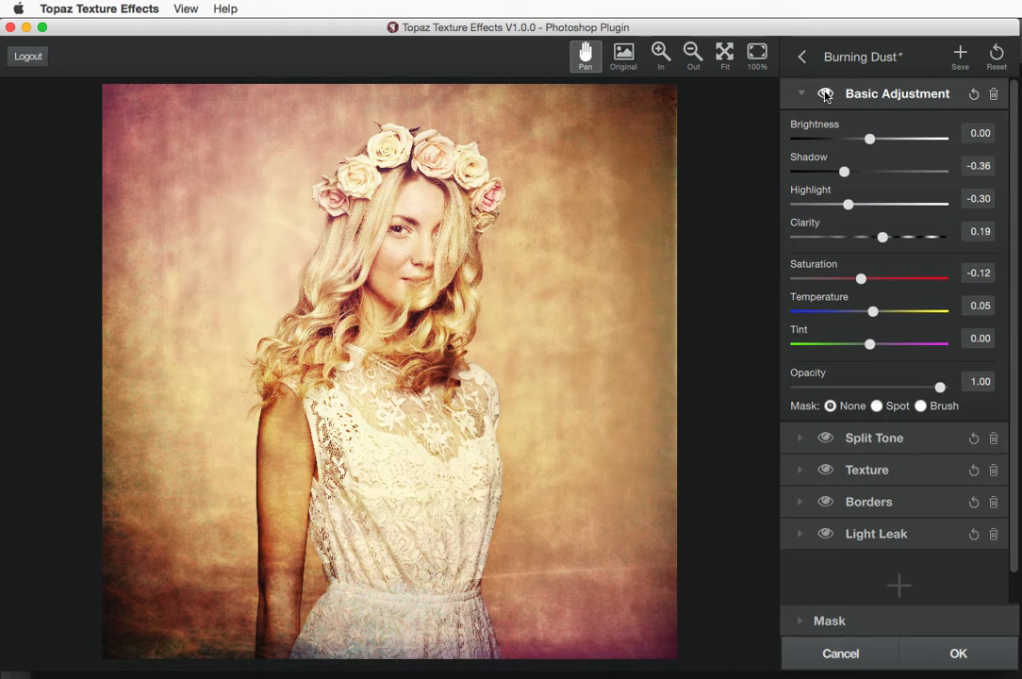
{"action": "left_click", "coordinate": [825, 94]}
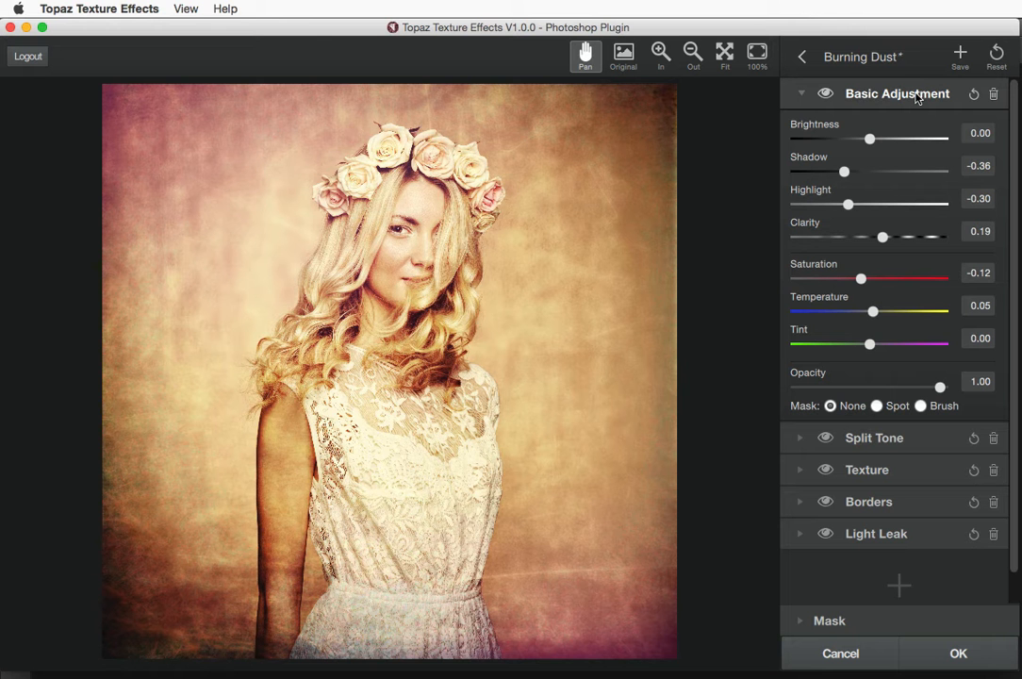
{"action": "left_click", "coordinate": [826, 94]}
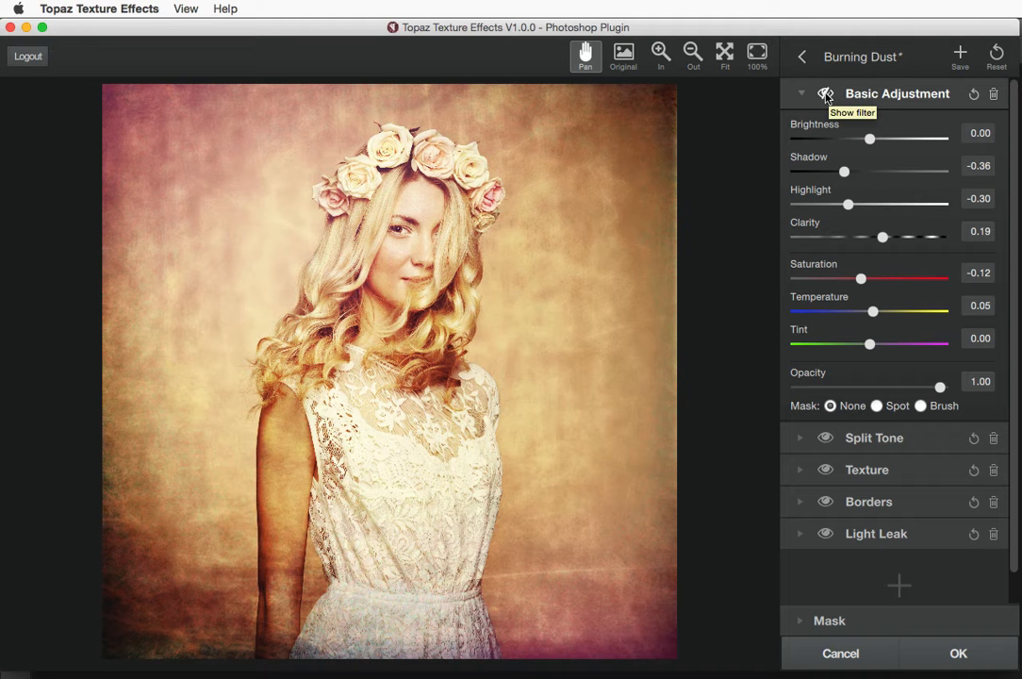
{"action": "left_click", "coordinate": [826, 95]}
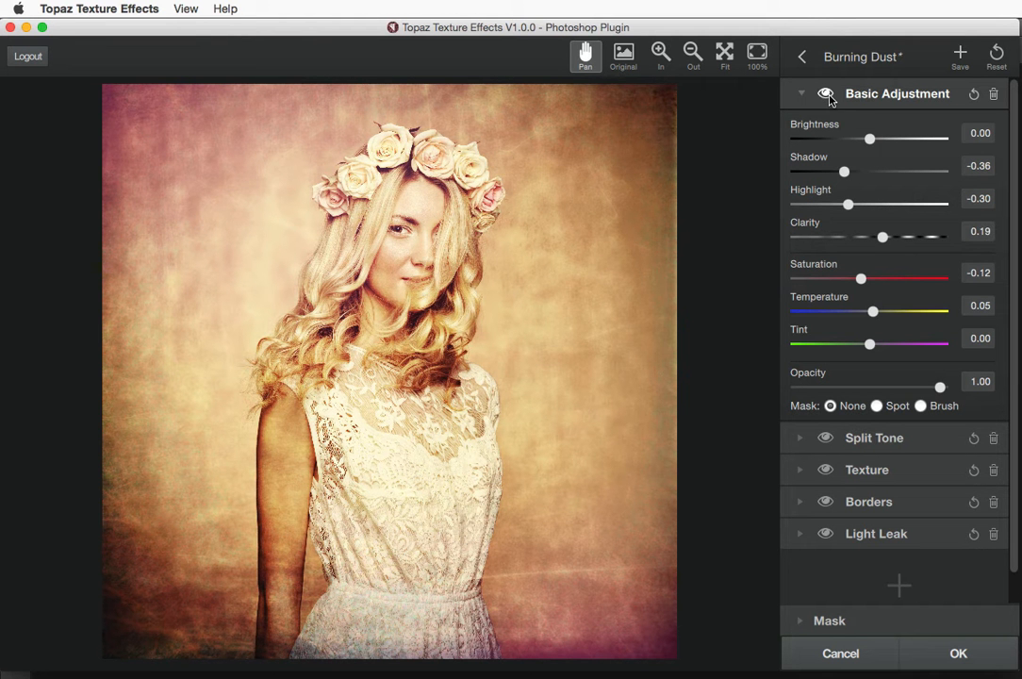
{"action": "left_click", "coordinate": [827, 96]}
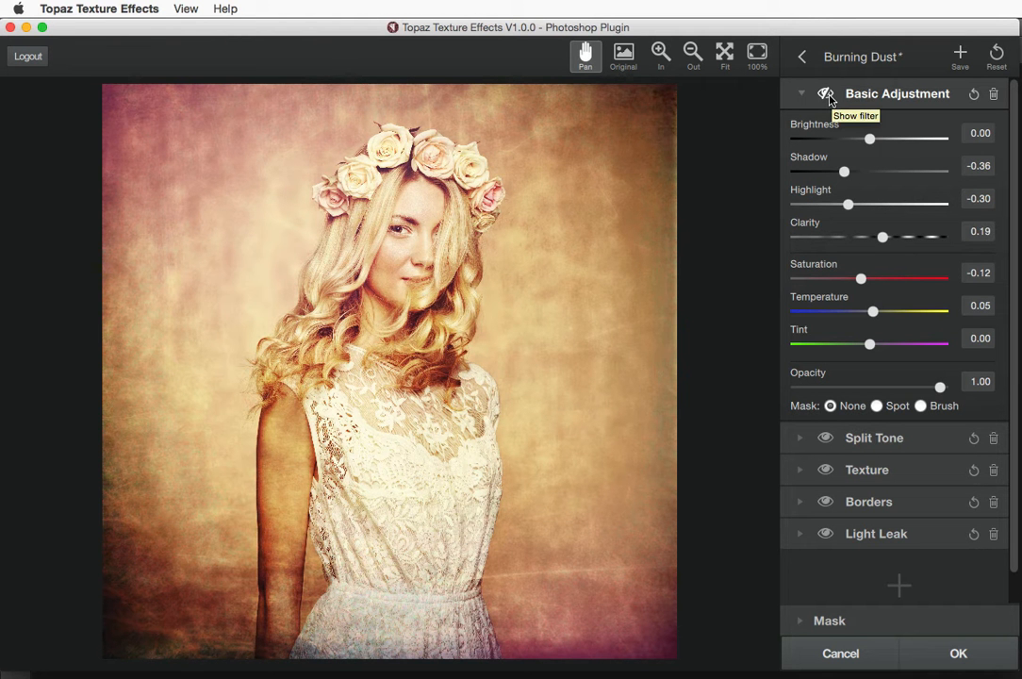
{"action": "left_click", "coordinate": [827, 96]}
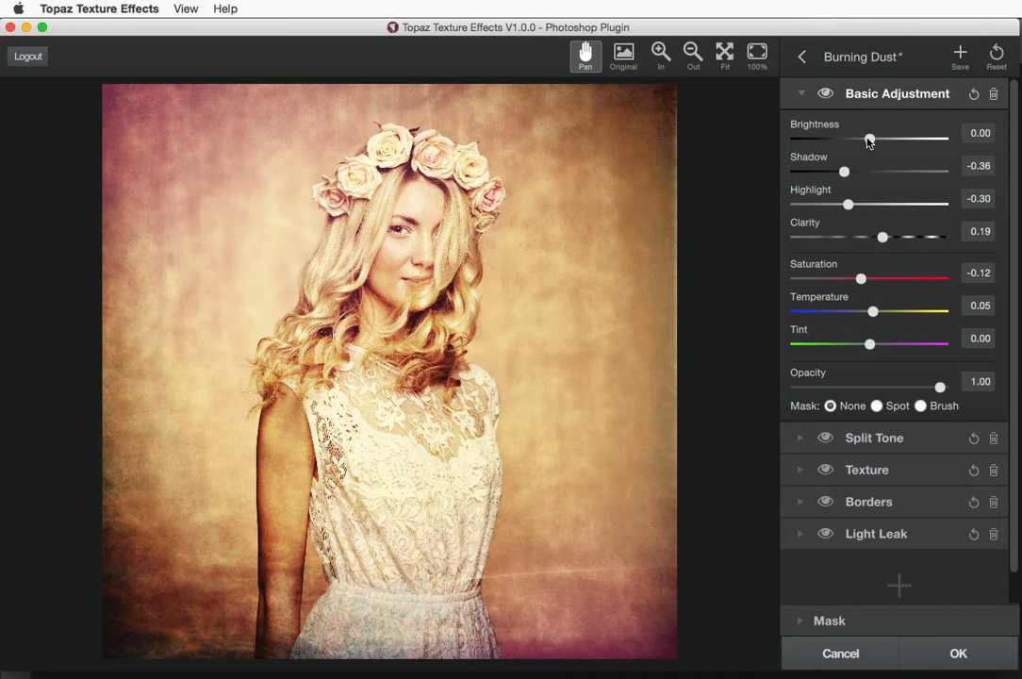
Try raising Brightness, lowering Shadow and adding Clarity, then reset Basic Adjustment to 0.00
{"action": "left_click_drag", "start_coordinate": [869, 139], "coordinate": [897, 139]}
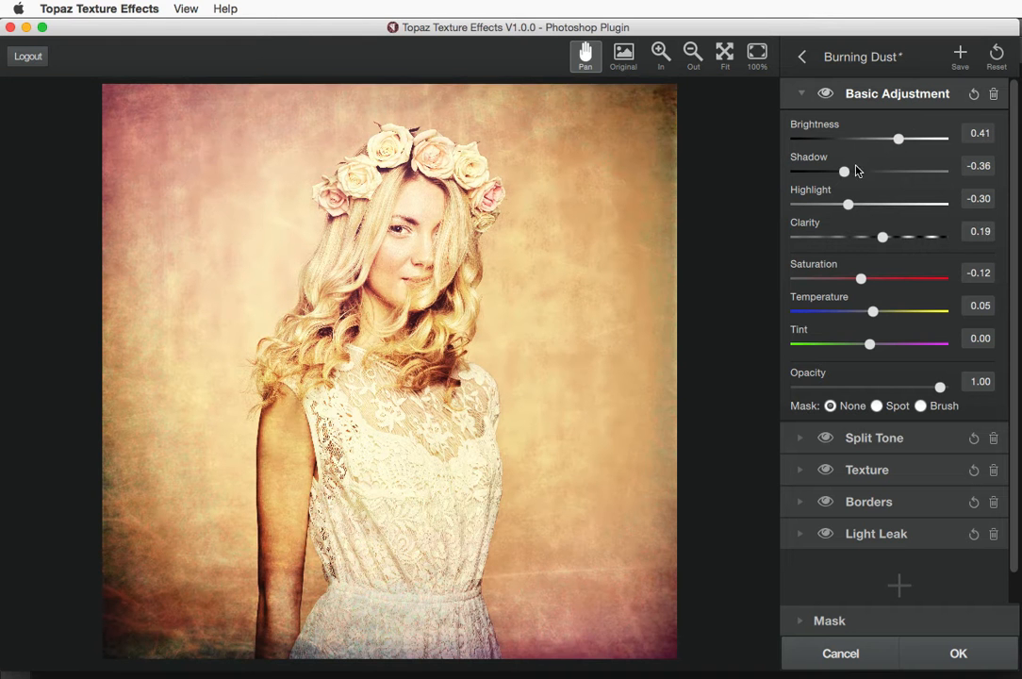
{"action": "mouse_move", "coordinate": [842, 170]}
{"action": "left_mouse_down"}
{"action": "mouse_move", "coordinate": [858, 173]}
{"action": "mouse_move", "coordinate": [816, 179]}
{"action": "mouse_move", "coordinate": [823, 174]}
{"action": "left_mouse_up"}
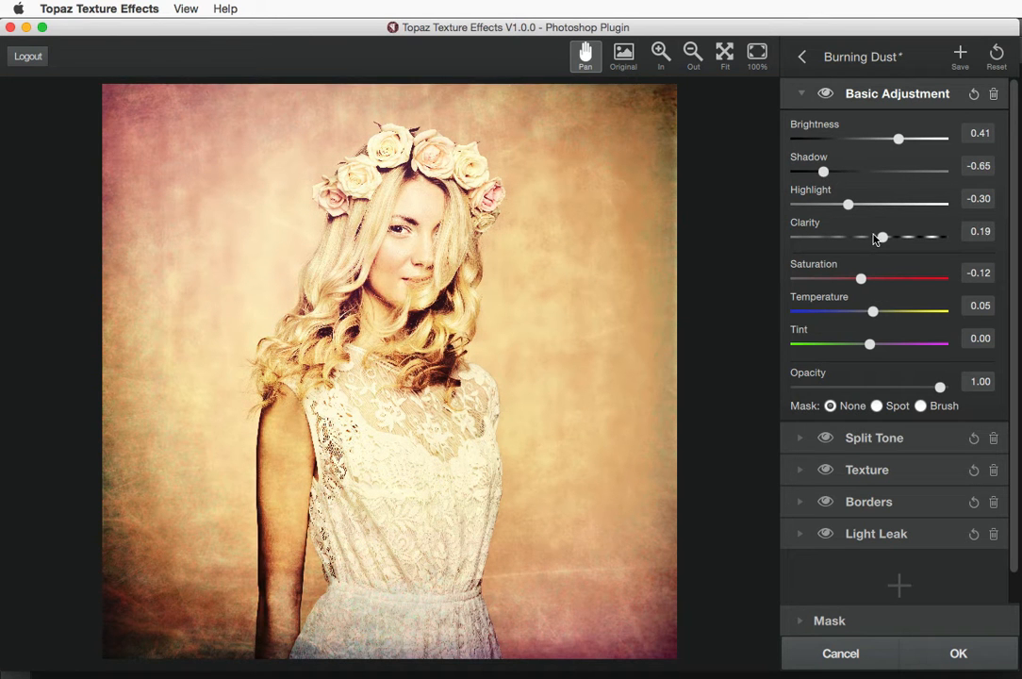
{"action": "left_click_drag", "start_coordinate": [882, 237], "coordinate": [913, 237]}
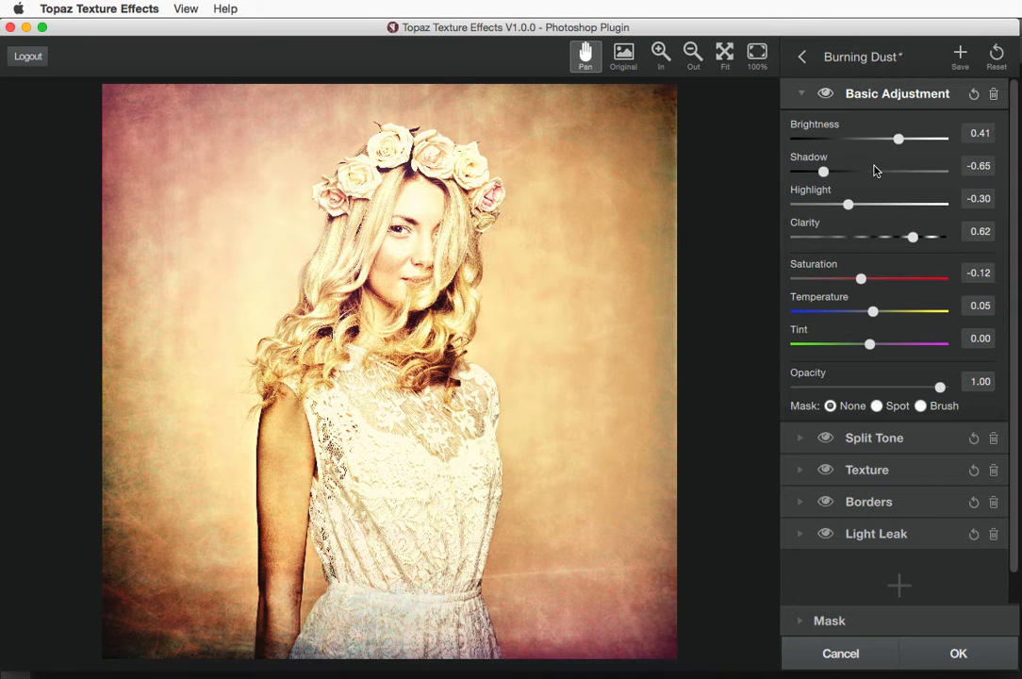
{"action": "left_click", "coordinate": [974, 96]}
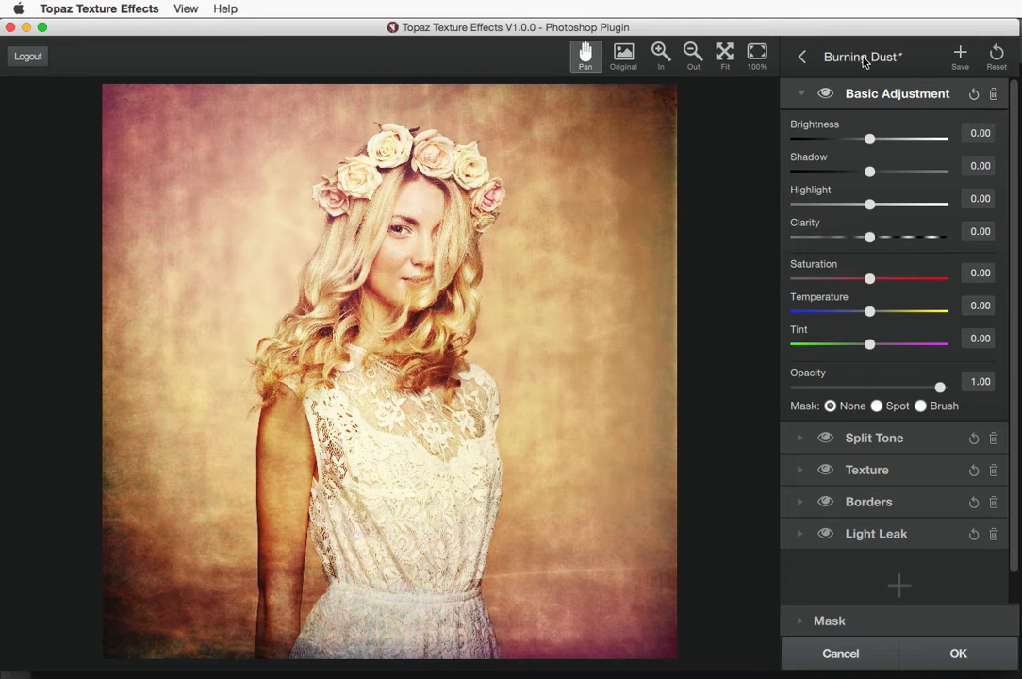
Reload Burning Dust and reopen its Basic Adjustment showing Shadow -0.36, Highlight -0.30, Clarity 0.19
{"action": "left_click", "coordinate": [802, 57]}
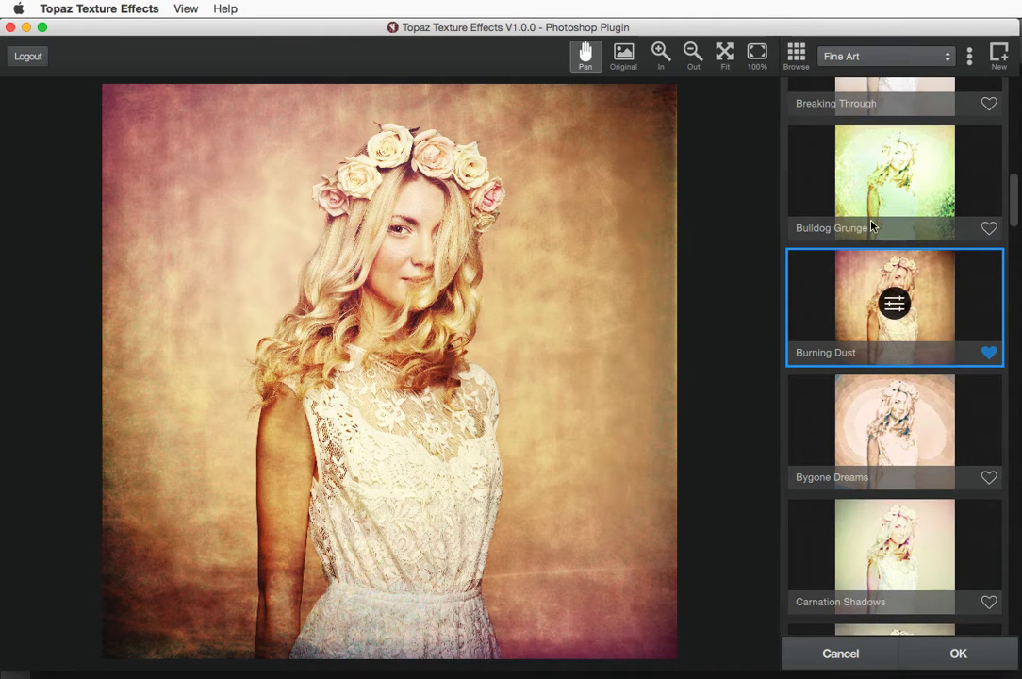
{"action": "left_click", "coordinate": [867, 181]}
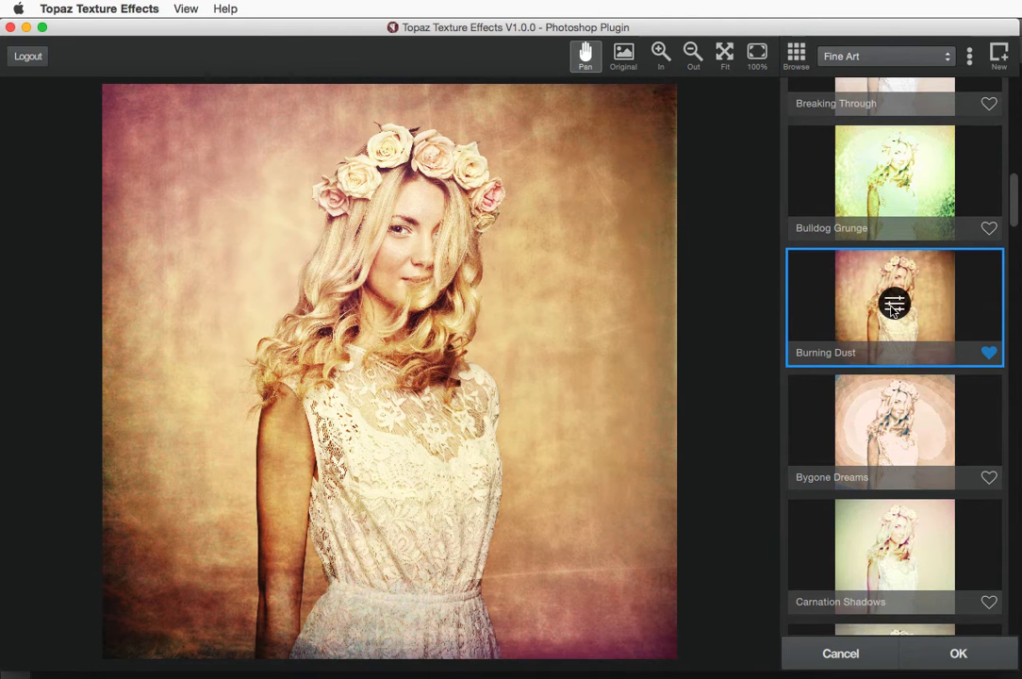
{"action": "left_click", "coordinate": [893, 303]}
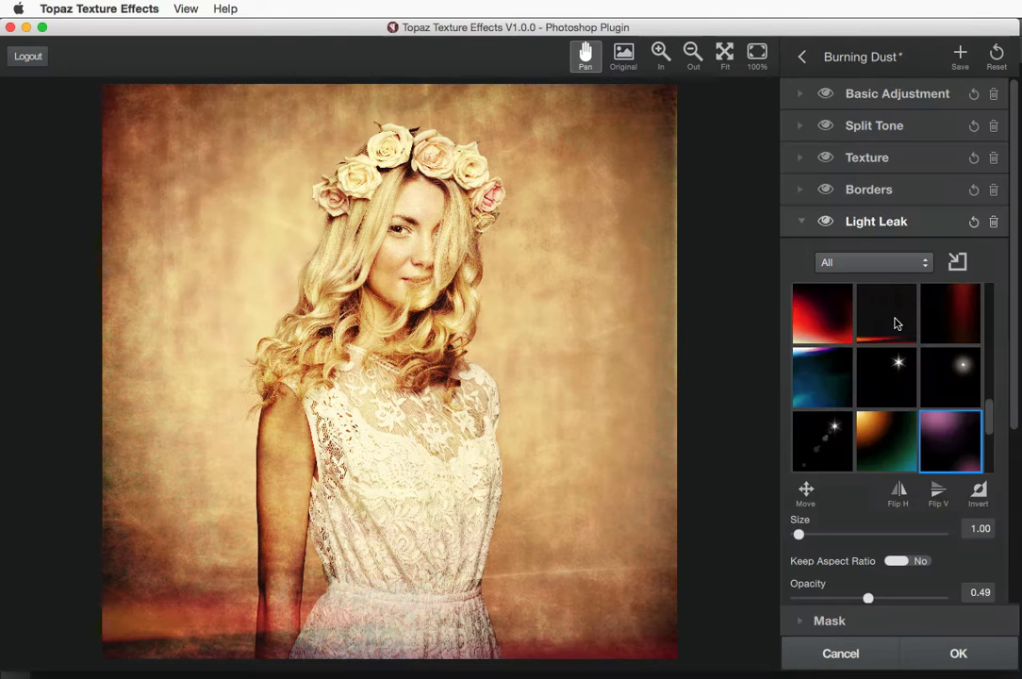
{"action": "left_click", "coordinate": [800, 95]}
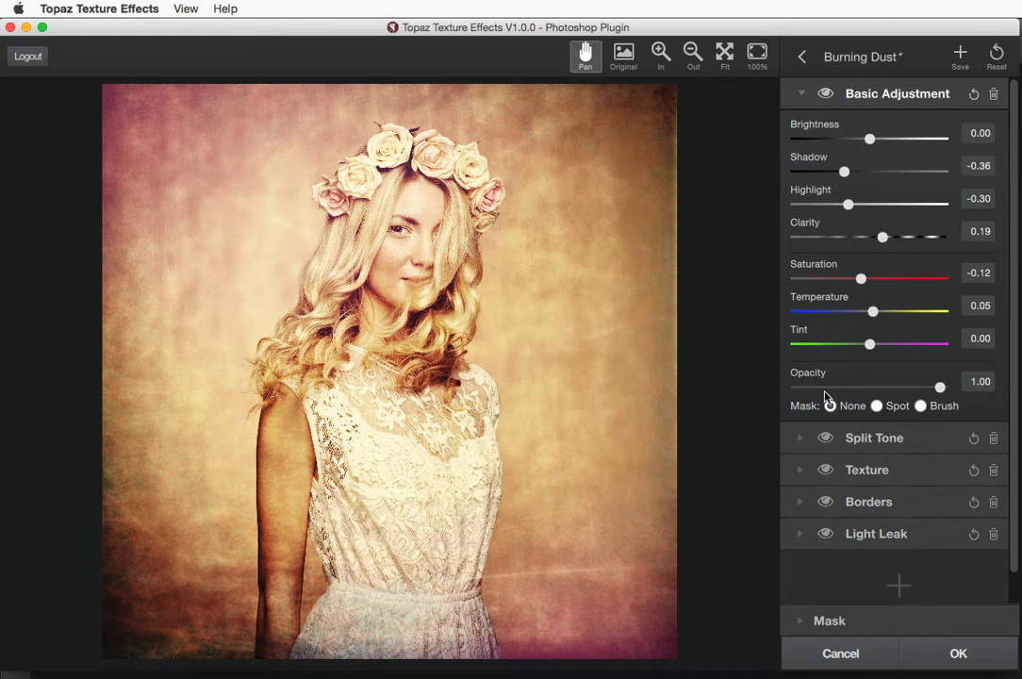
Add a brush mask to Basic Adjustment, raise Brightness to about 0.80, and paint the face out
{"action": "left_click", "coordinate": [920, 406]}
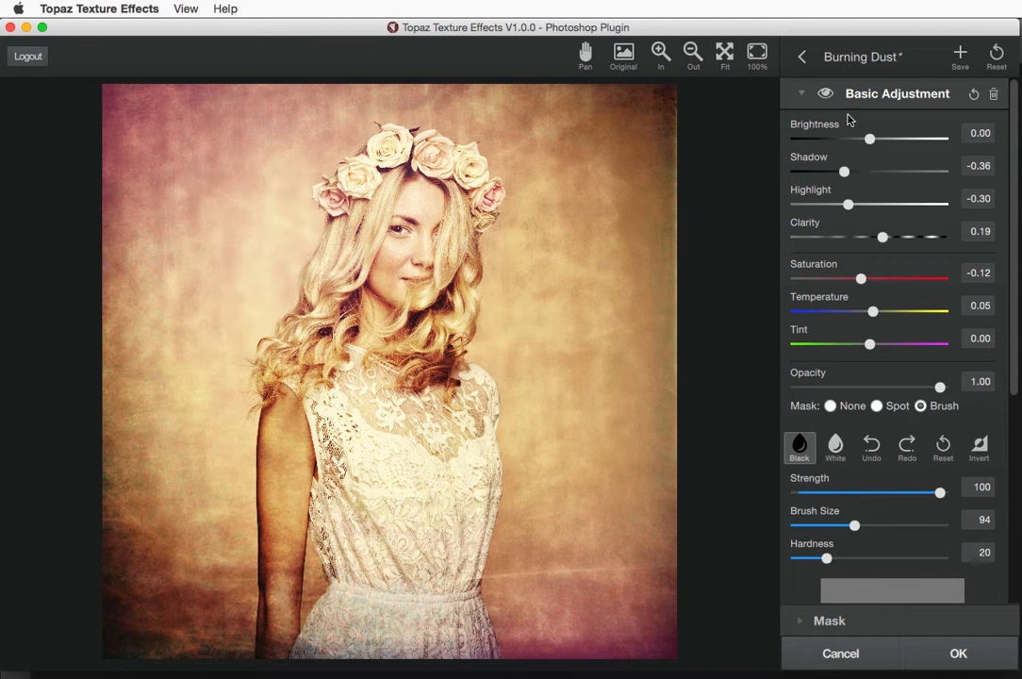
{"action": "left_click_drag", "start_coordinate": [870, 140], "coordinate": [929, 140]}
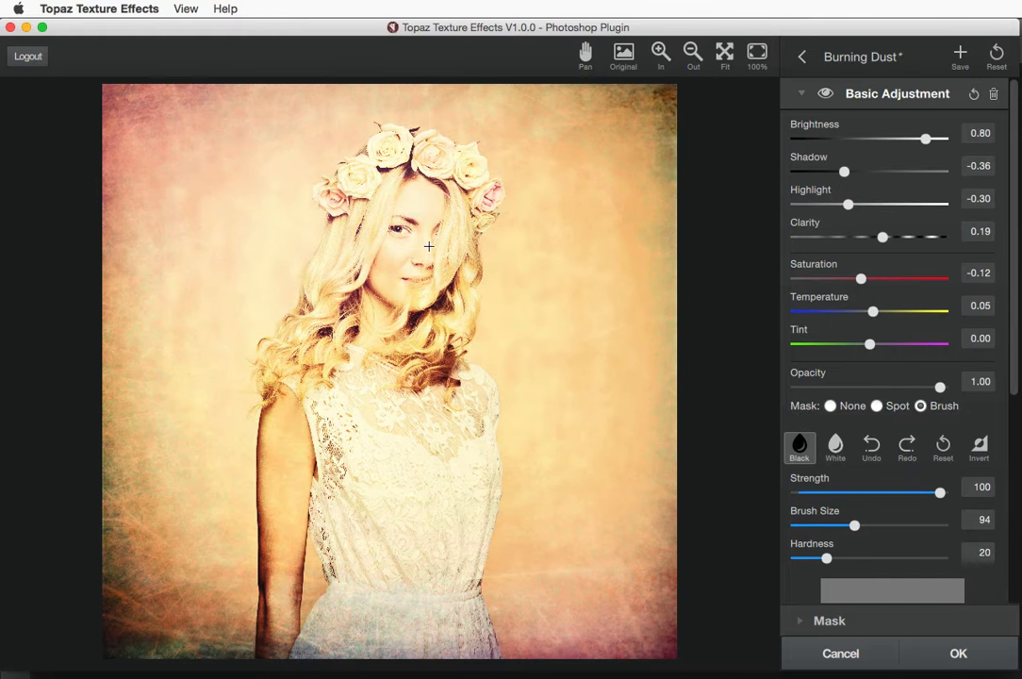
{"action": "mouse_move", "coordinate": [414, 219]}
{"action": "left_mouse_down"}
{"action": "mouse_move", "coordinate": [402, 288]}
{"action": "mouse_move", "coordinate": [421, 199]}
{"action": "mouse_move", "coordinate": [375, 322]}
{"action": "mouse_move", "coordinate": [422, 206]}
{"action": "mouse_move", "coordinate": [341, 226]}
{"action": "mouse_move", "coordinate": [344, 259]}
{"action": "mouse_move", "coordinate": [413, 260]}
{"action": "mouse_move", "coordinate": [340, 247]}
{"action": "mouse_move", "coordinate": [358, 182]}
{"action": "left_mouse_up"}
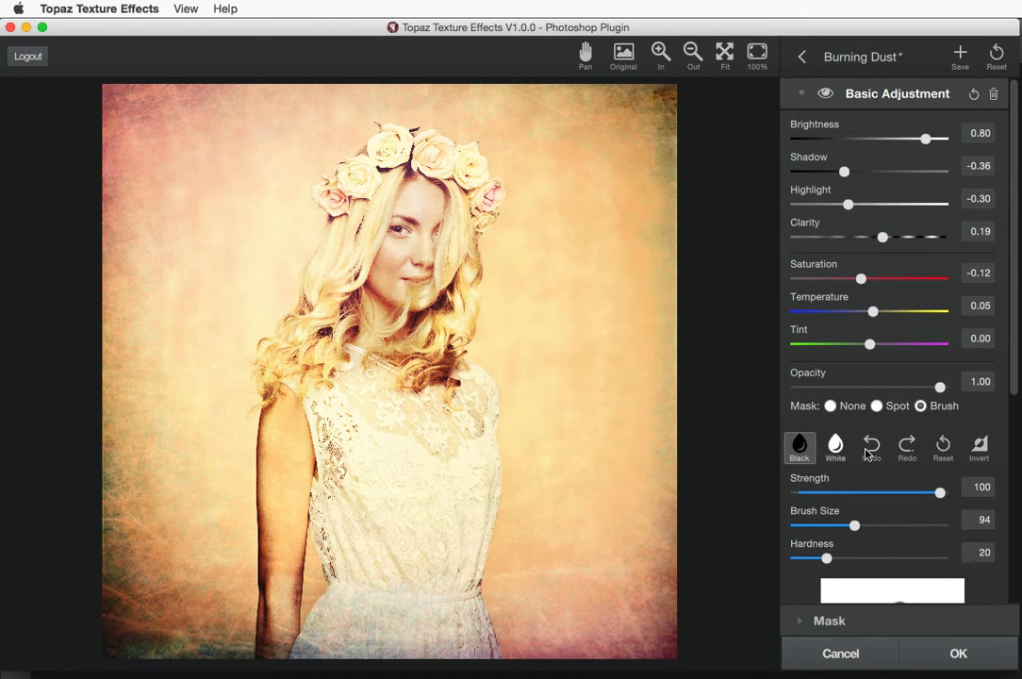
{"action": "left_click_drag", "start_coordinate": [1013, 382], "coordinate": [1008, 462]}
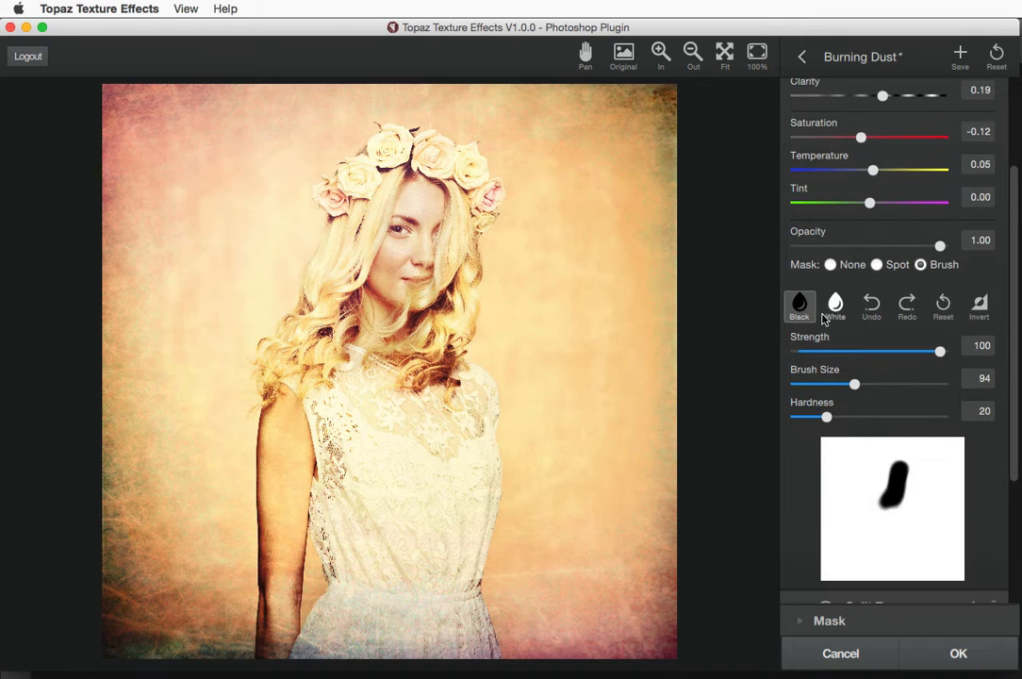
{"action": "left_click", "coordinate": [871, 308]}
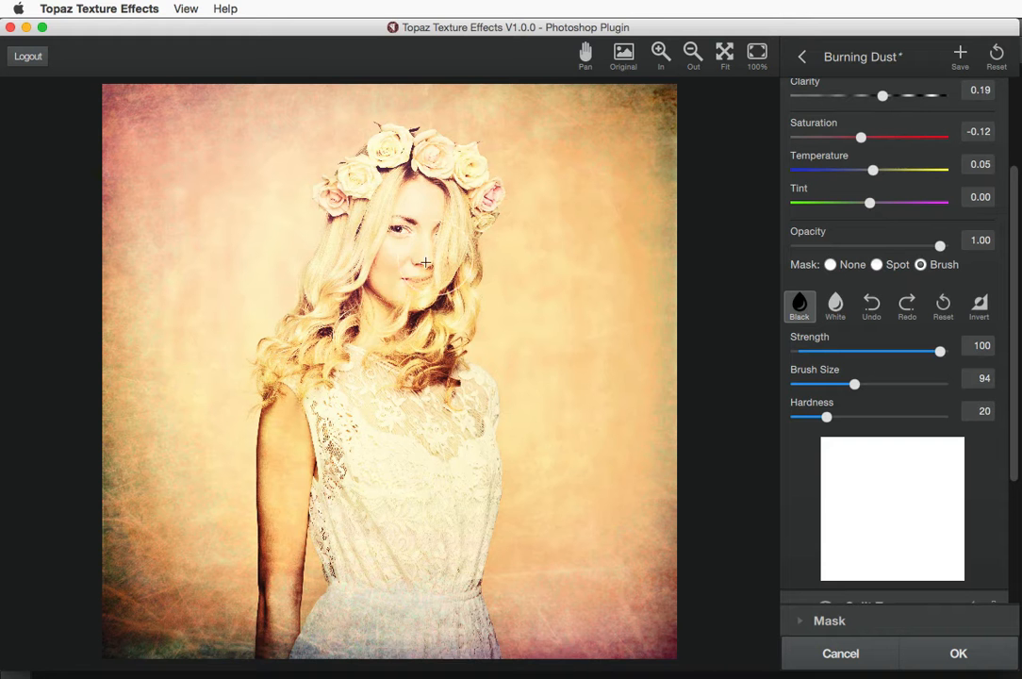
{"action": "mouse_move", "coordinate": [389, 279]}
{"action": "left_mouse_down"}
{"action": "mouse_move", "coordinate": [398, 230]}
{"action": "mouse_move", "coordinate": [392, 277]}
{"action": "mouse_move", "coordinate": [408, 302]}
{"action": "mouse_move", "coordinate": [413, 247]}
{"action": "mouse_move", "coordinate": [397, 337]}
{"action": "left_mouse_up"}
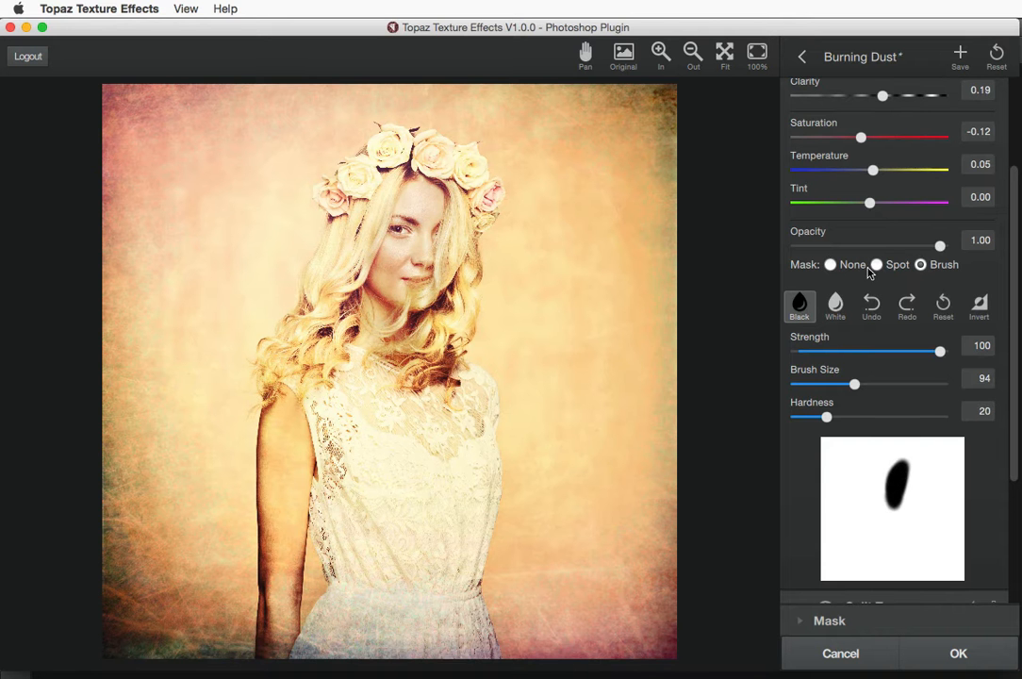
{"action": "left_click", "coordinate": [836, 304]}
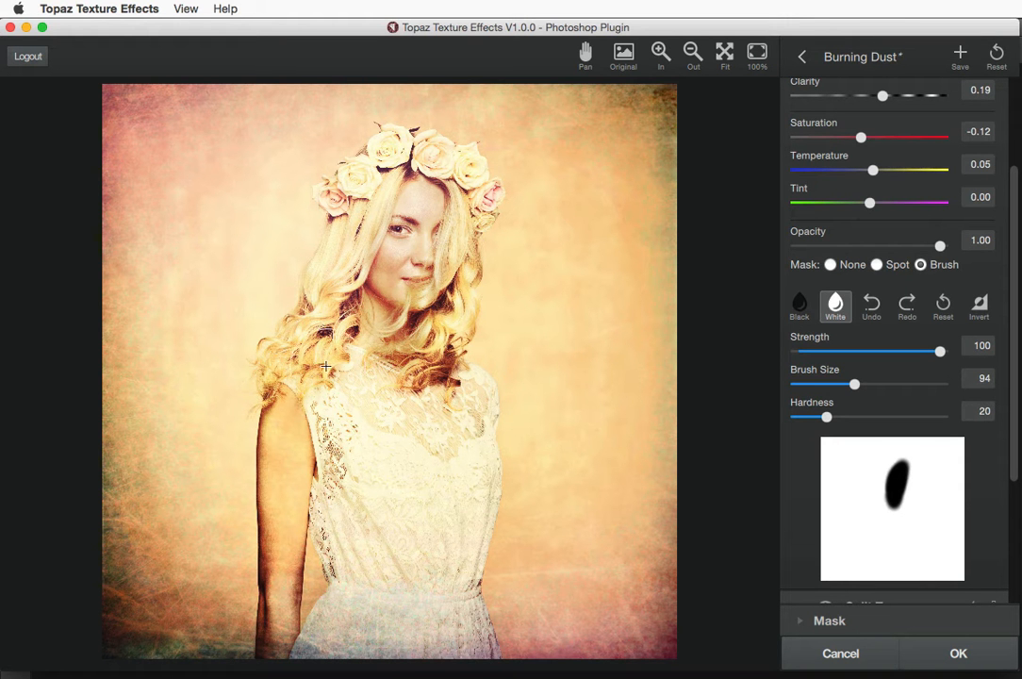
{"action": "left_click_drag", "start_coordinate": [374, 379], "coordinate": [416, 377]}
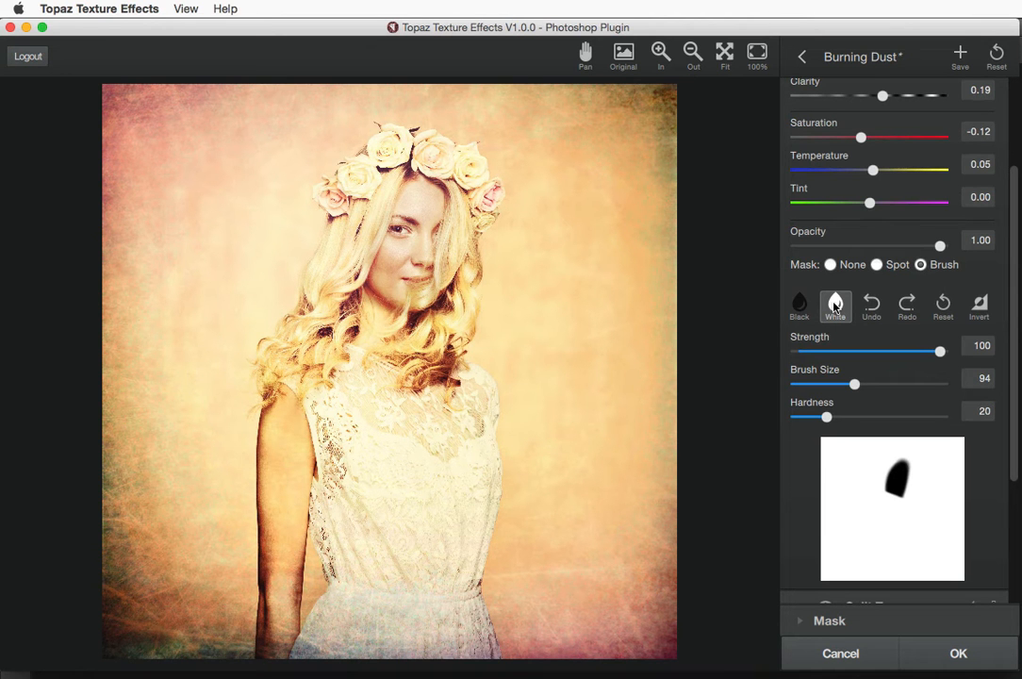
Clear the brush mask and repaint the face out of the adjustment
{"action": "left_click", "coordinate": [943, 304]}
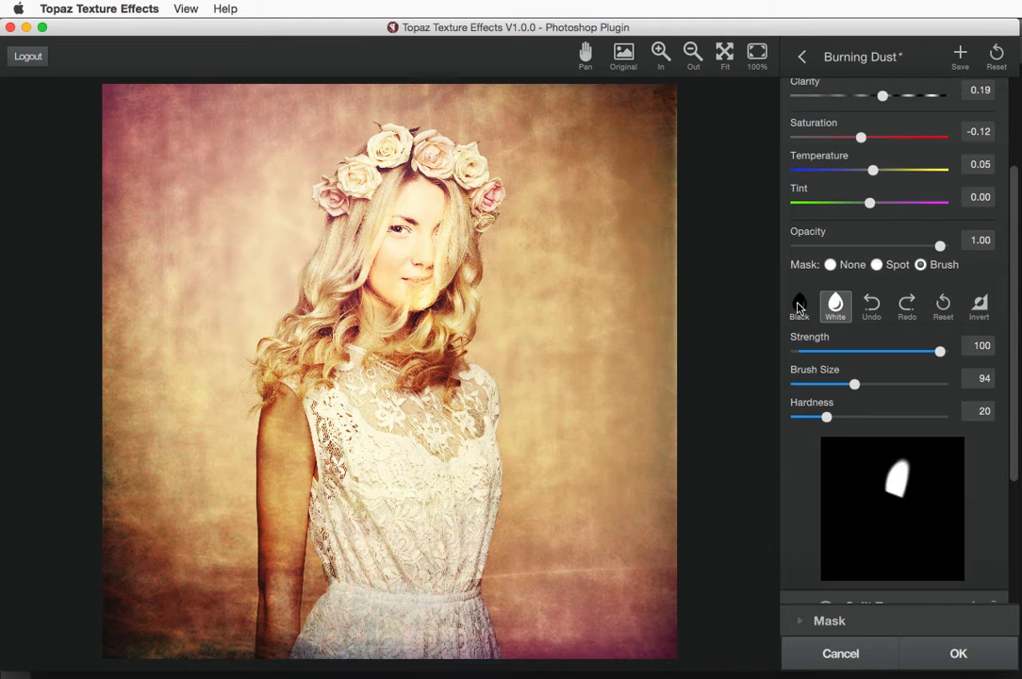
{"action": "left_click", "coordinate": [944, 307]}
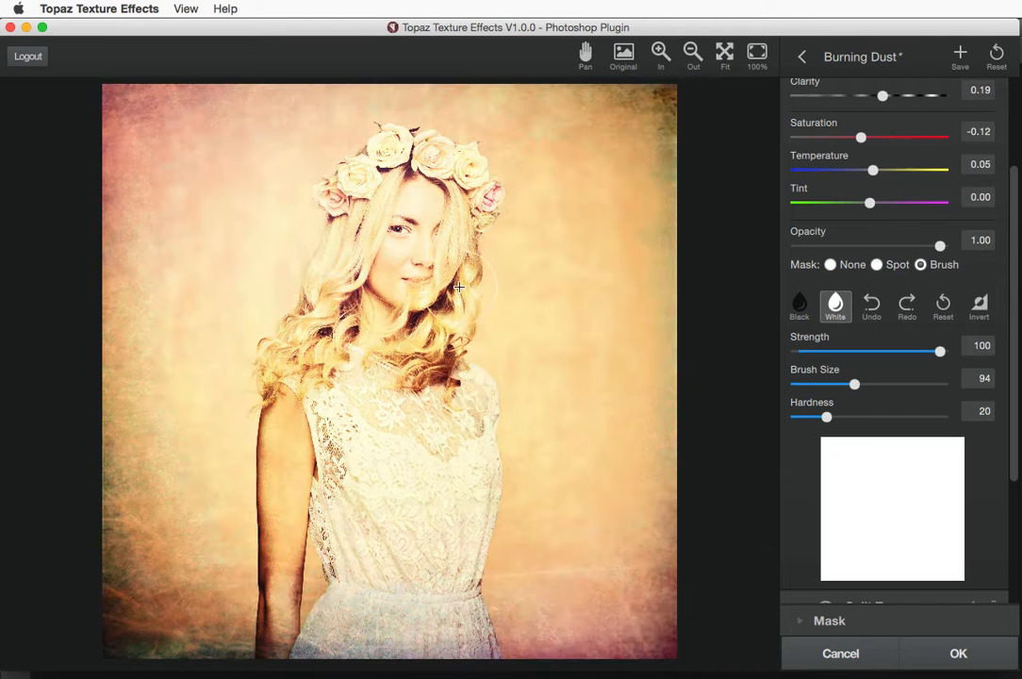
{"action": "left_click", "coordinate": [799, 303]}
{"action": "mouse_move", "coordinate": [364, 233]}
{"action": "left_mouse_down"}
{"action": "mouse_move", "coordinate": [398, 254]}
{"action": "mouse_move", "coordinate": [410, 304]}
{"action": "mouse_move", "coordinate": [419, 230]}
{"action": "mouse_move", "coordinate": [399, 250]}
{"action": "mouse_move", "coordinate": [407, 245]}
{"action": "mouse_move", "coordinate": [410, 275]}
{"action": "left_mouse_up"}
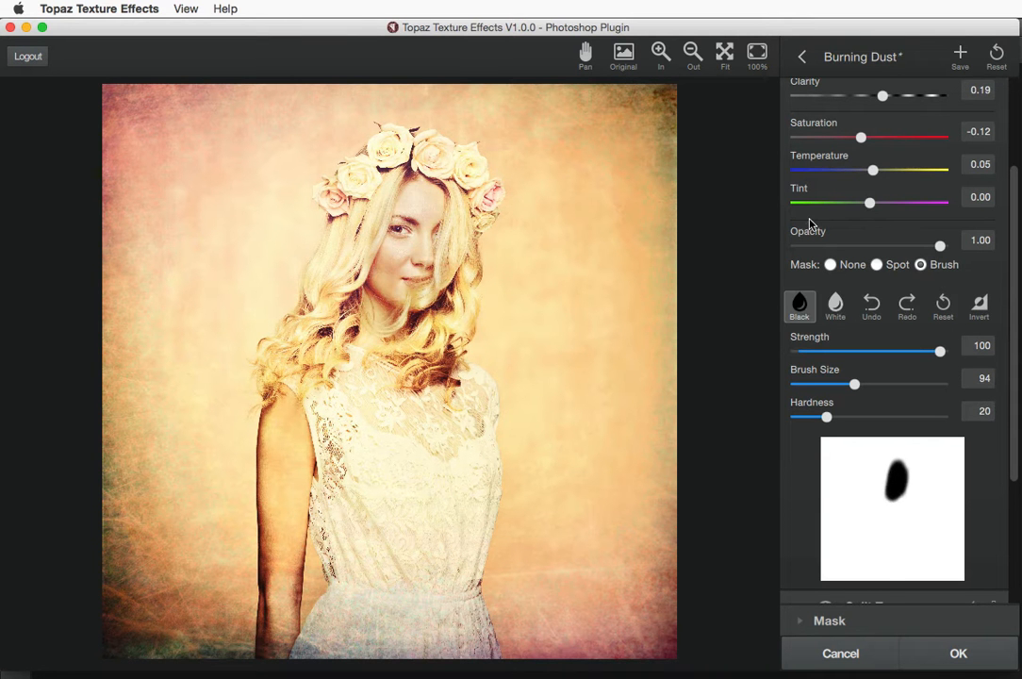
{"action": "scroll", "coordinate": [830, 236], "scroll_direction": "up", "scroll_amount": 5}
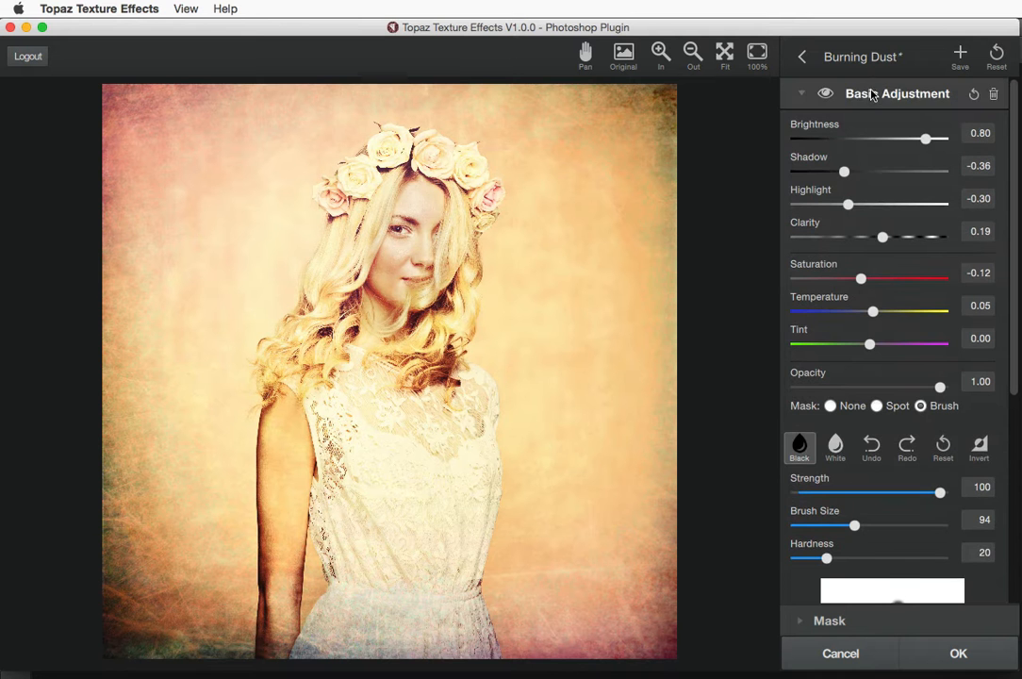
{"action": "scroll", "coordinate": [822, 360], "scroll_direction": "down", "scroll_amount": 2}
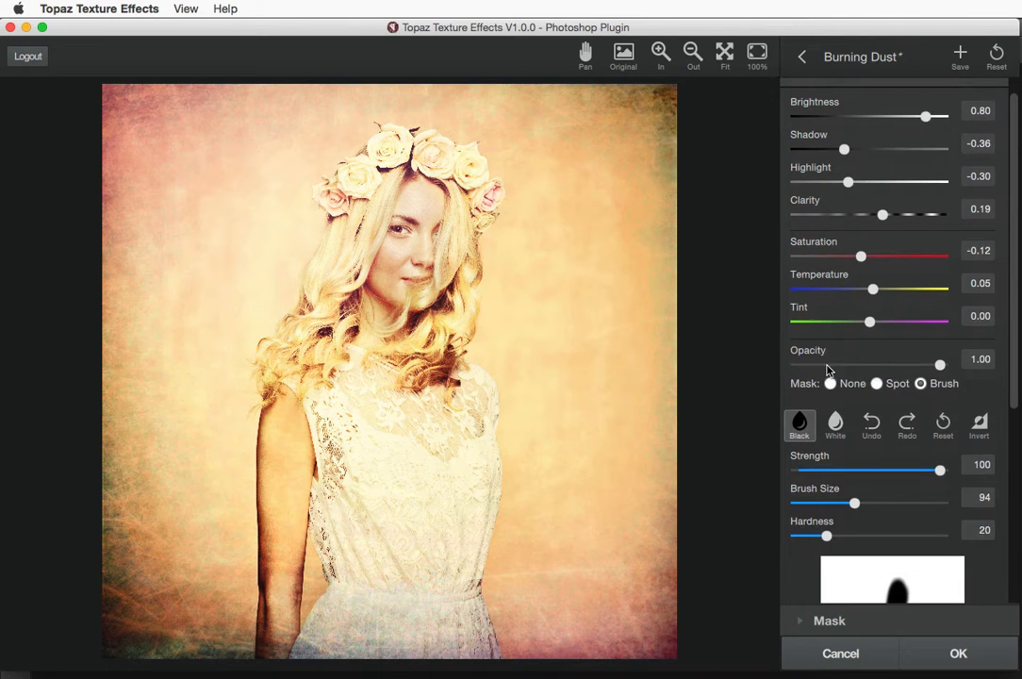
Invert the mask onto the background, raise Brightness to 0.91, and test weaker strengths
{"action": "left_click", "coordinate": [837, 424]}
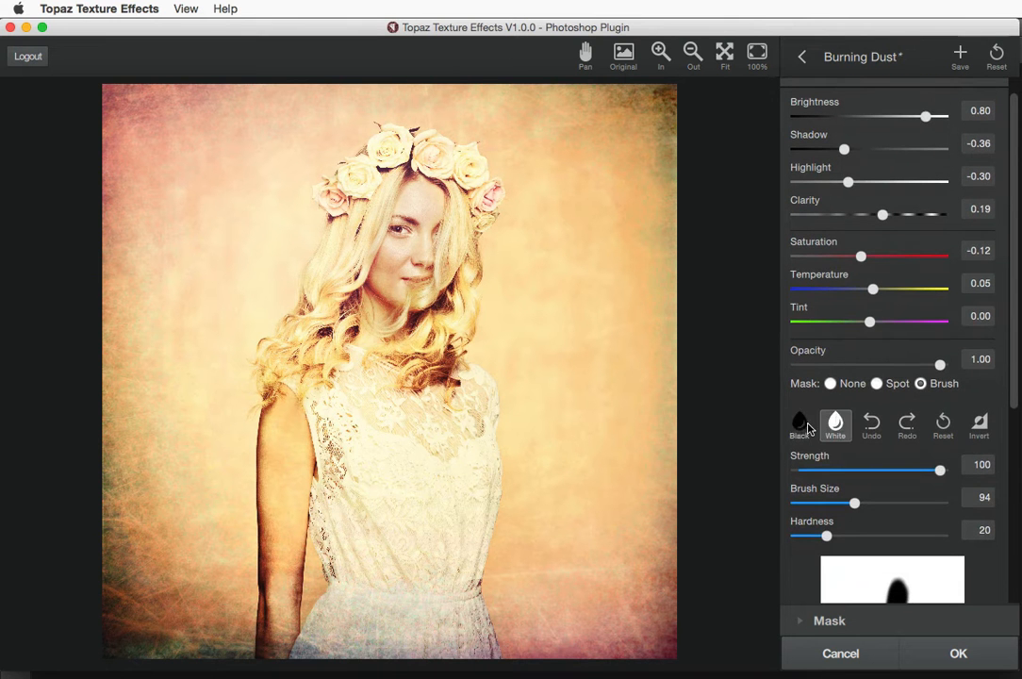
{"action": "left_click", "coordinate": [799, 425]}
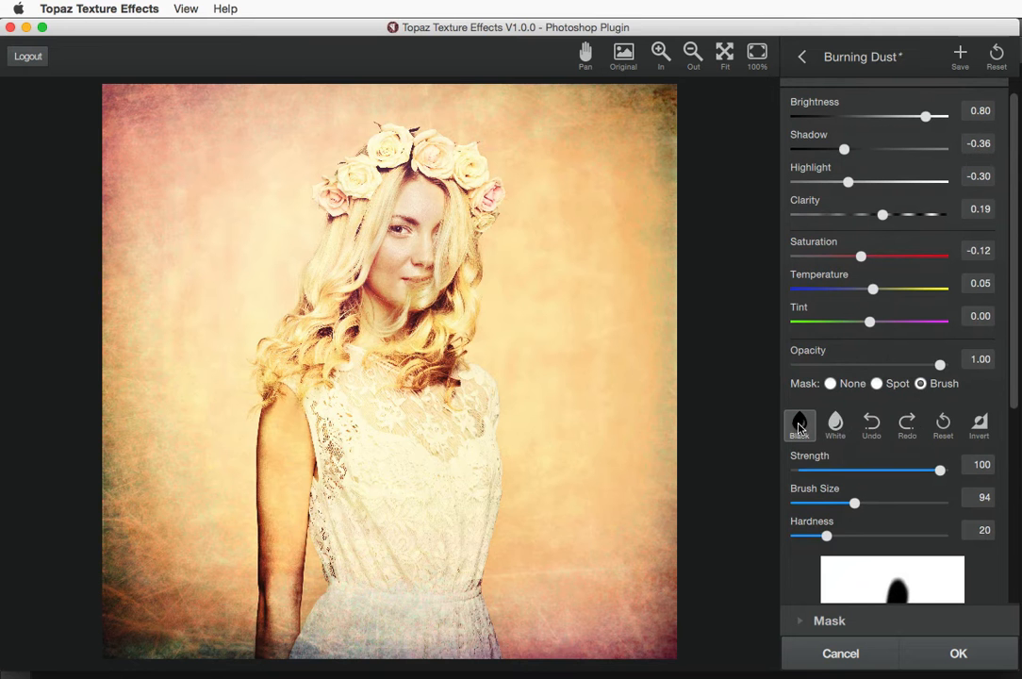
{"action": "left_click", "coordinate": [980, 426]}
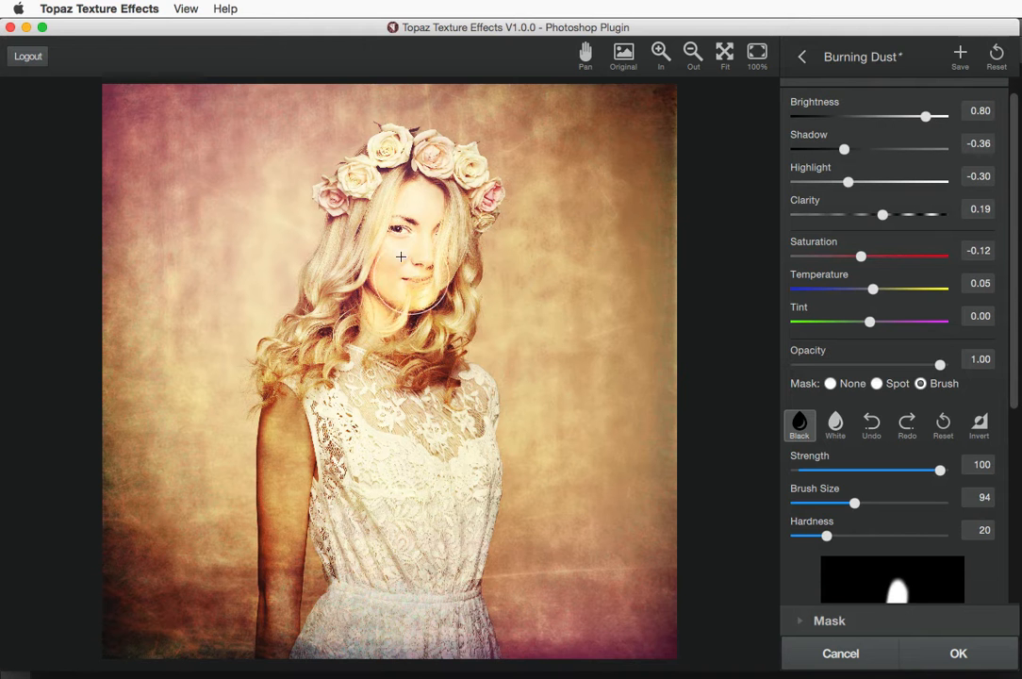
{"action": "mouse_move", "coordinate": [927, 117]}
{"action": "left_mouse_down"}
{"action": "mouse_move", "coordinate": [863, 117]}
{"action": "mouse_move", "coordinate": [937, 125]}
{"action": "left_mouse_up"}
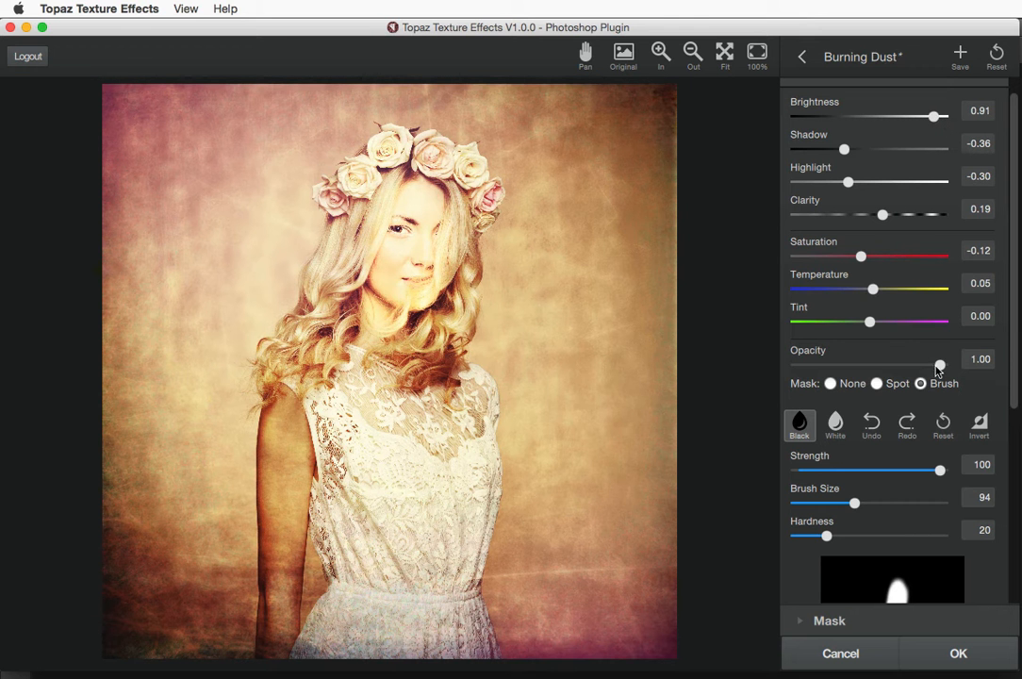
{"action": "mouse_move", "coordinate": [930, 368]}
{"action": "left_mouse_down"}
{"action": "mouse_move", "coordinate": [879, 365]}
{"action": "mouse_move", "coordinate": [940, 365]}
{"action": "mouse_move", "coordinate": [832, 365]}
{"action": "mouse_move", "coordinate": [942, 368]}
{"action": "left_mouse_up"}
{"action": "scroll", "coordinate": [1015, 301], "scroll_direction": "up", "scroll_amount": 2}
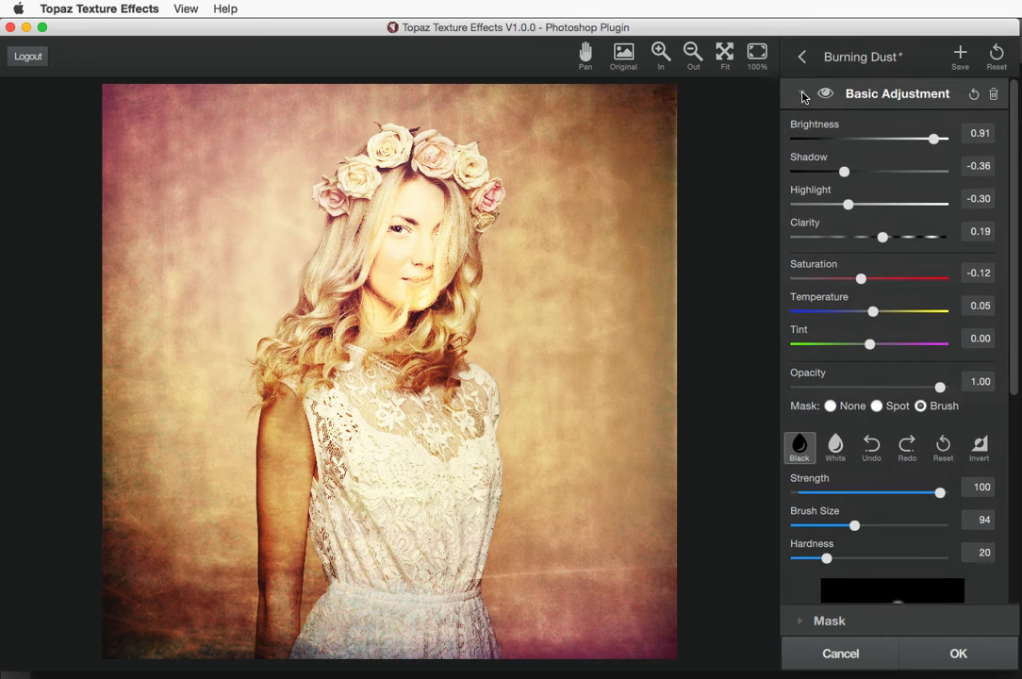
Reset Basic Adjustment, then try Split Tone saturation and hue changes before resetting Split Tone
{"action": "left_click", "coordinate": [973, 95]}
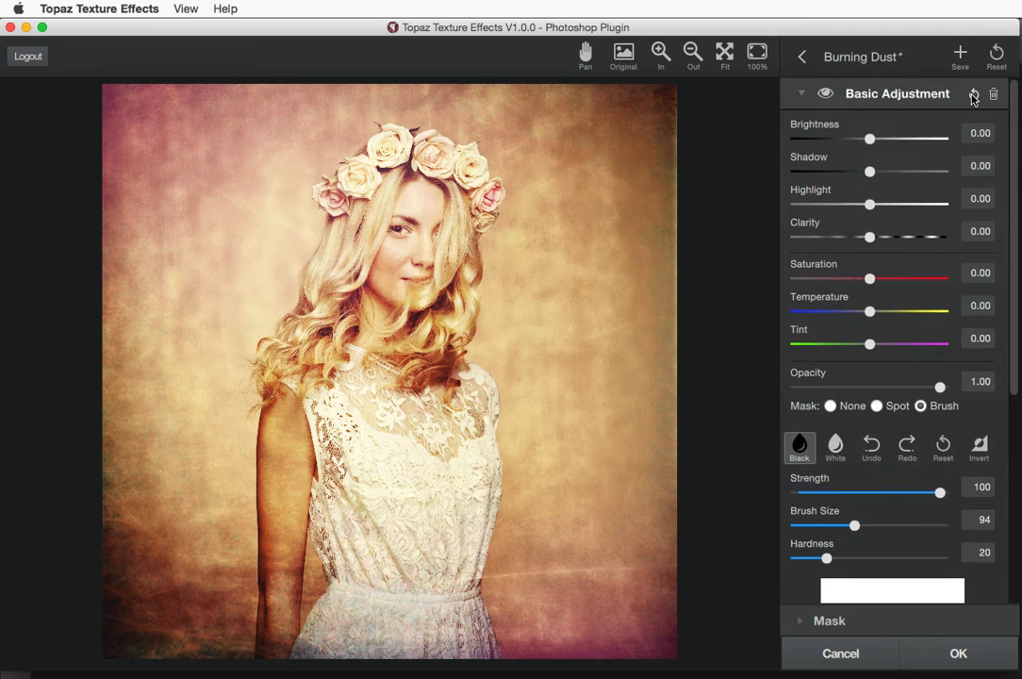
{"action": "left_click", "coordinate": [801, 93]}
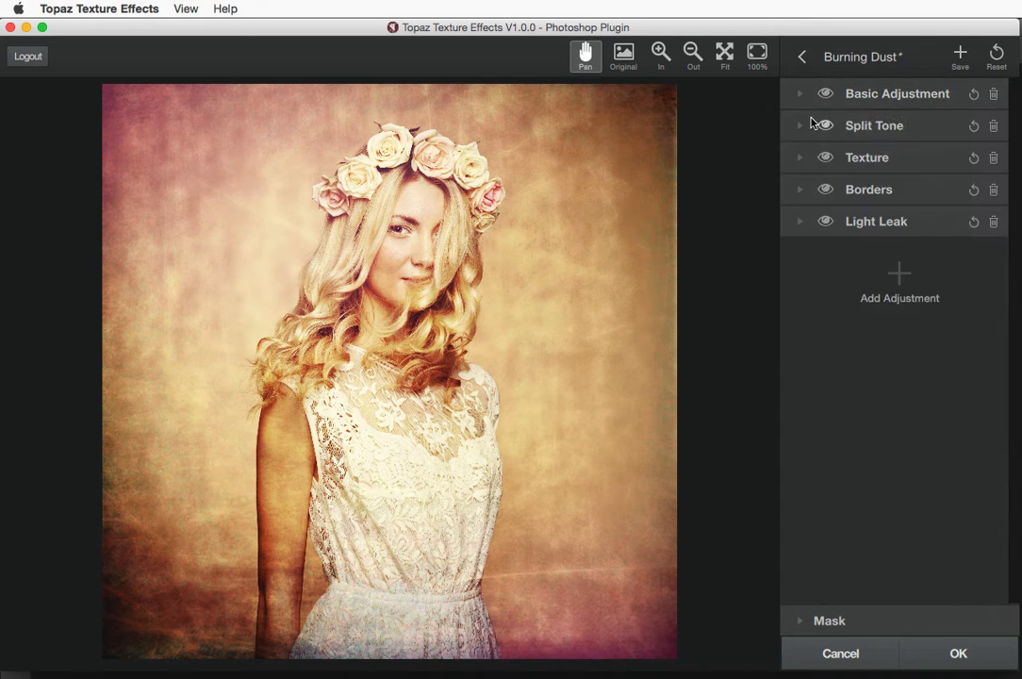
{"action": "left_click", "coordinate": [800, 127]}
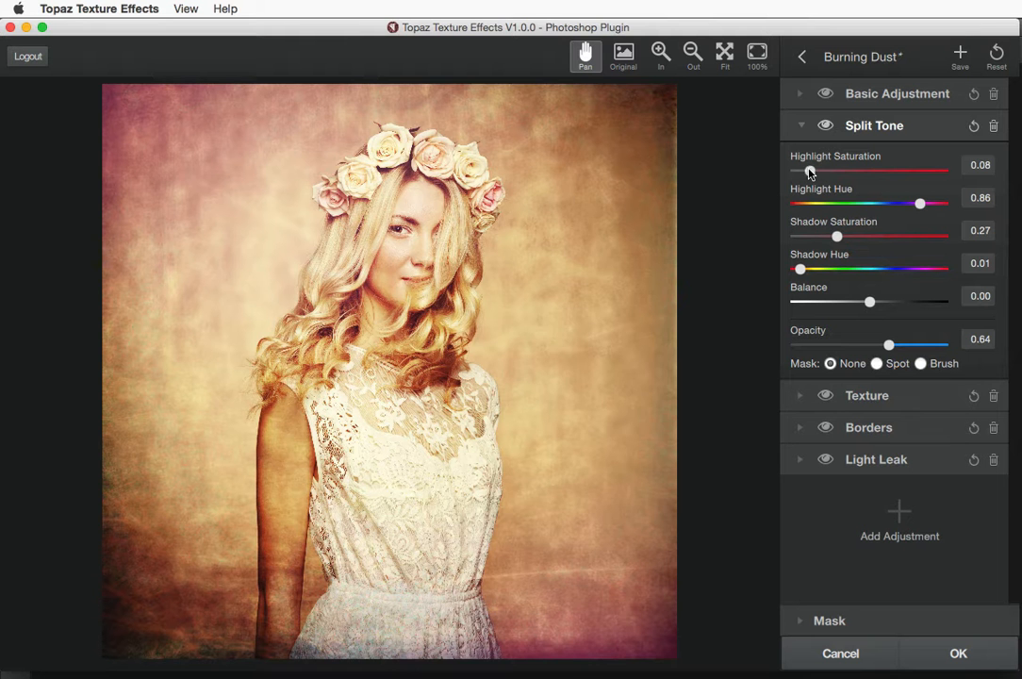
{"action": "left_click_drag", "start_coordinate": [809, 173], "coordinate": [889, 204]}
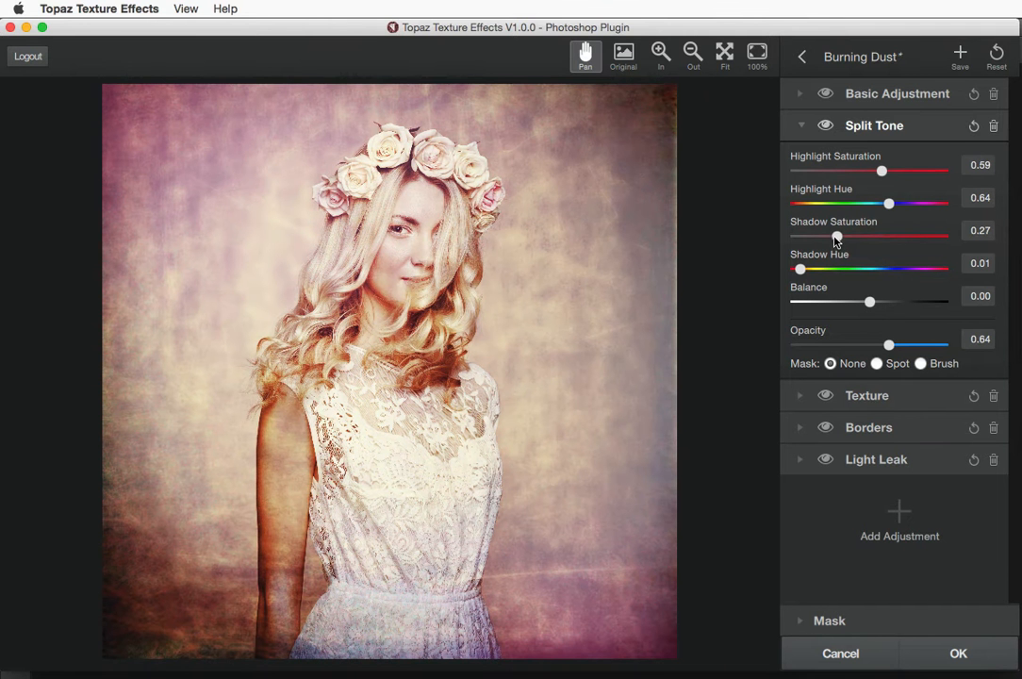
{"action": "left_click_drag", "start_coordinate": [836, 237], "coordinate": [905, 236]}
{"action": "left_click_drag", "start_coordinate": [799, 269], "coordinate": [870, 298]}
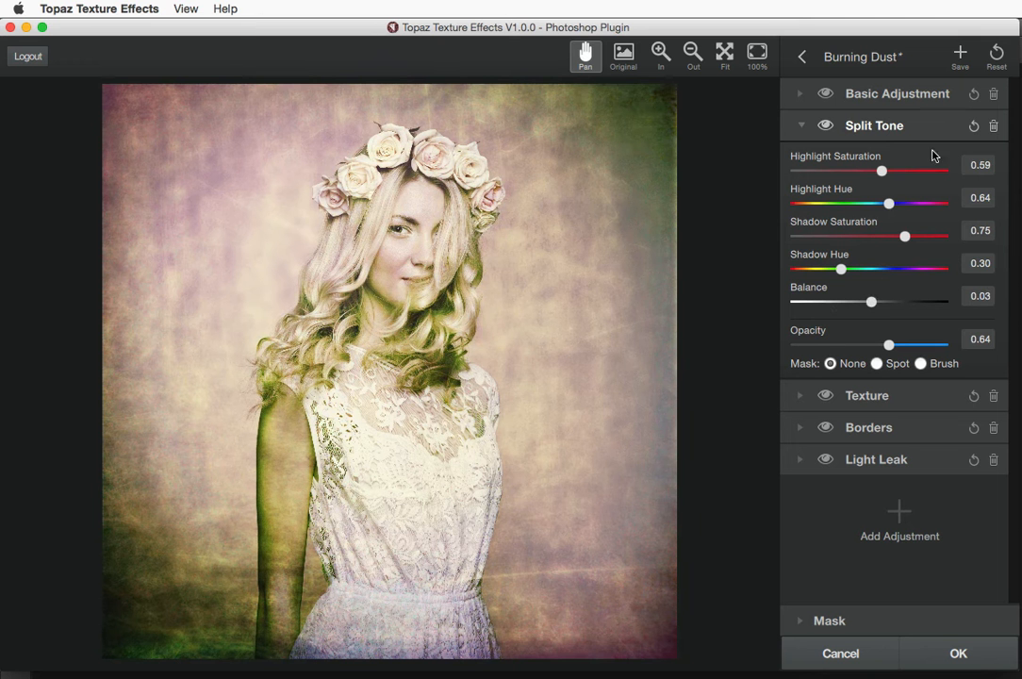
{"action": "left_click", "coordinate": [973, 126]}
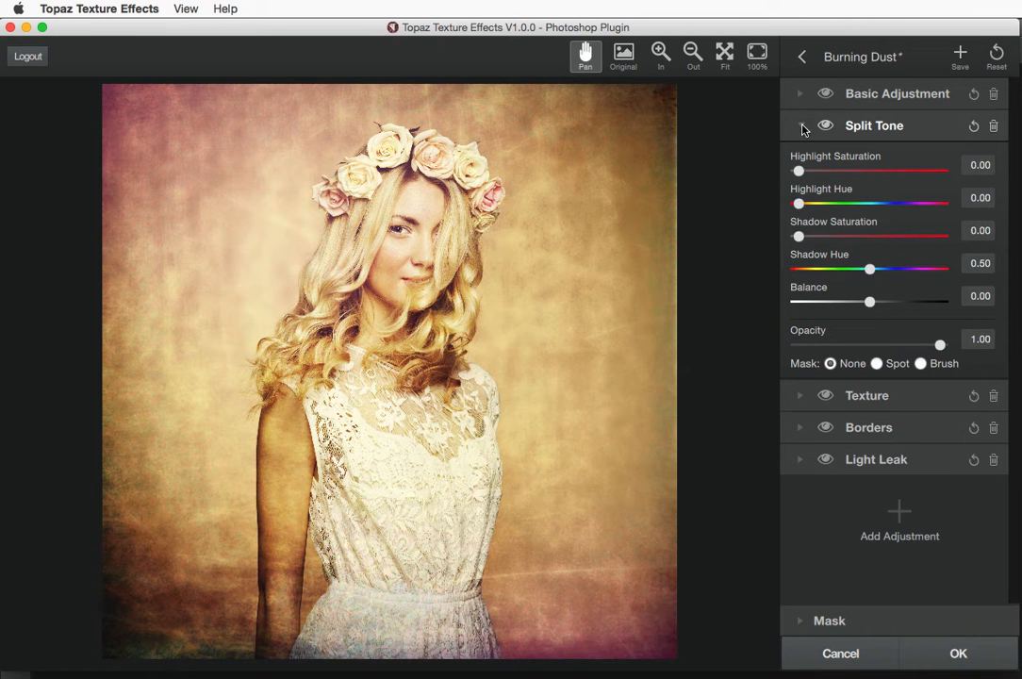
{"action": "left_click", "coordinate": [801, 127]}
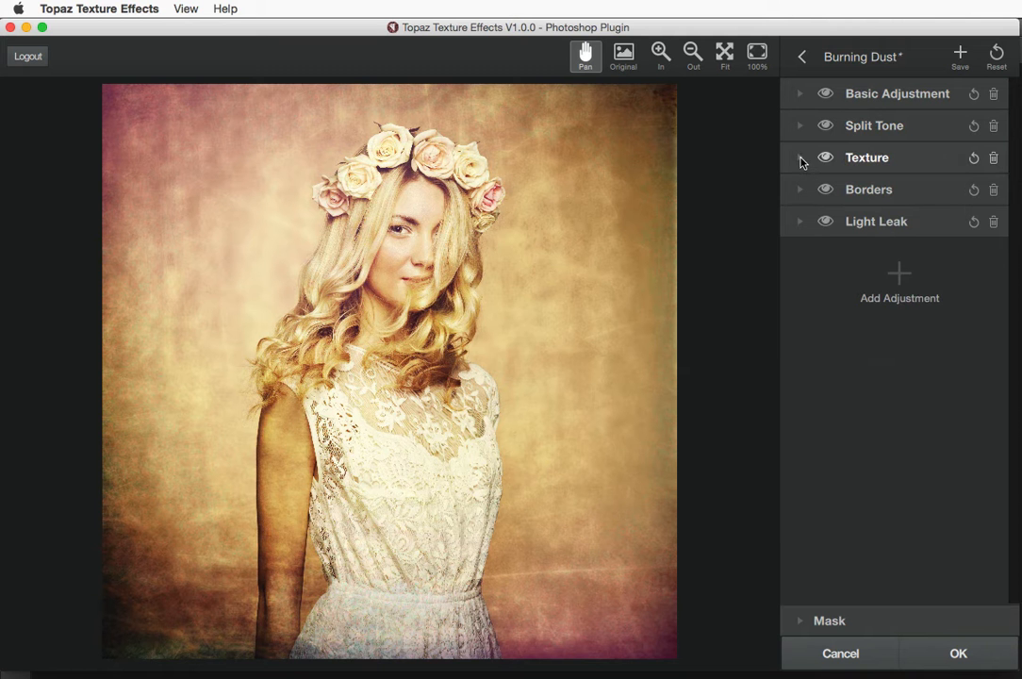
Expand Burning Dust's Texture adjustment and browse the textures, keeping the orange grunge texture
{"action": "left_click", "coordinate": [801, 158]}
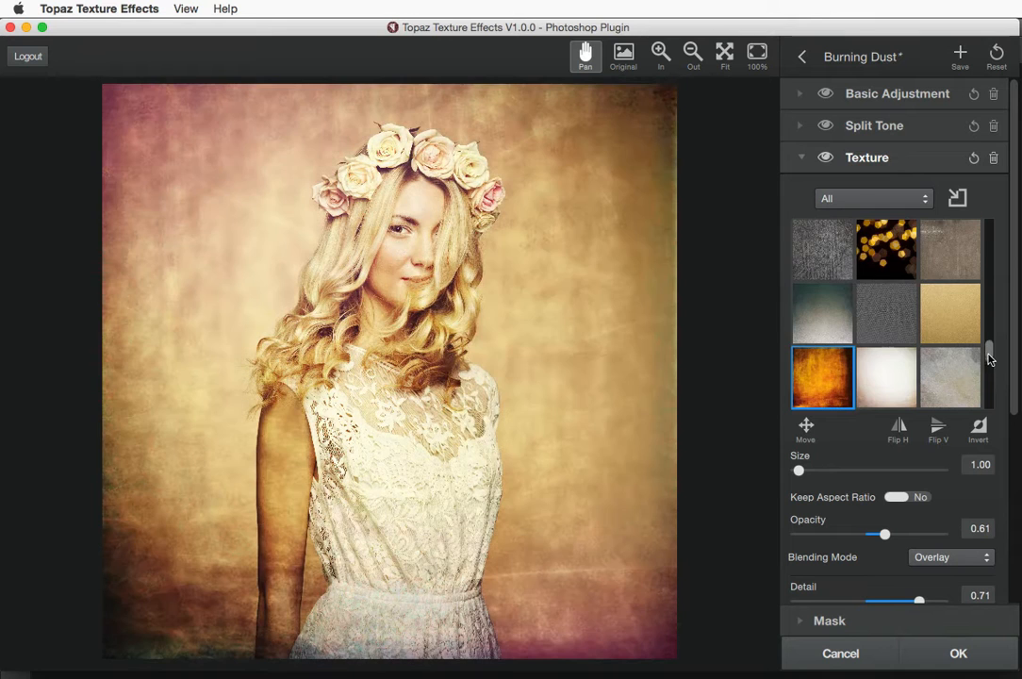
{"action": "left_click_drag", "start_coordinate": [989, 358], "coordinate": [988, 376]}
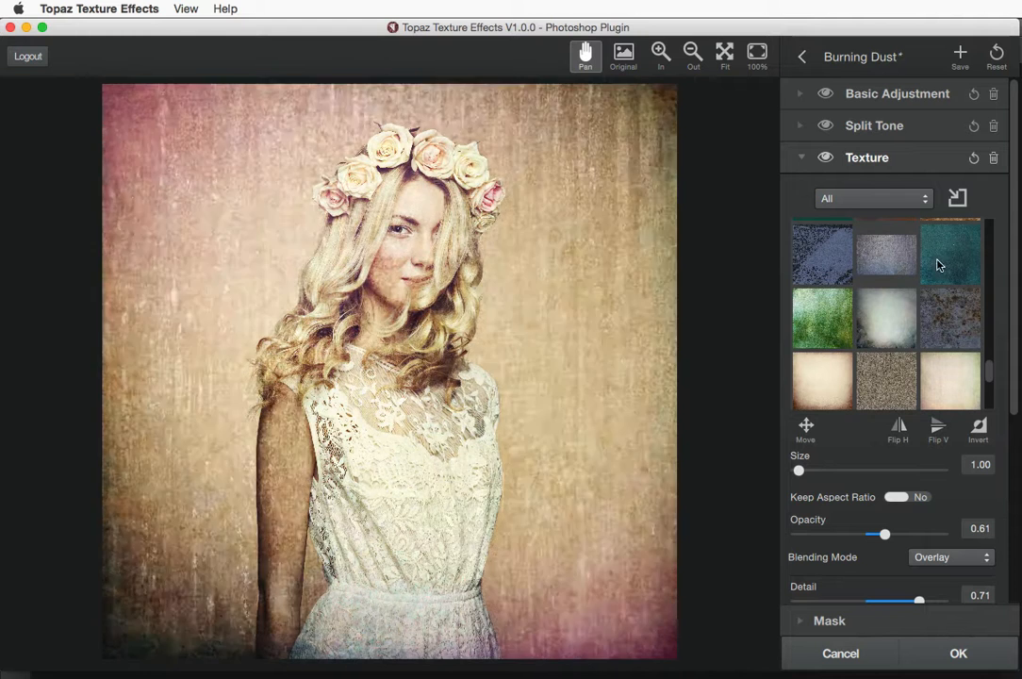
{"action": "left_click_drag", "start_coordinate": [989, 365], "coordinate": [988, 346]}
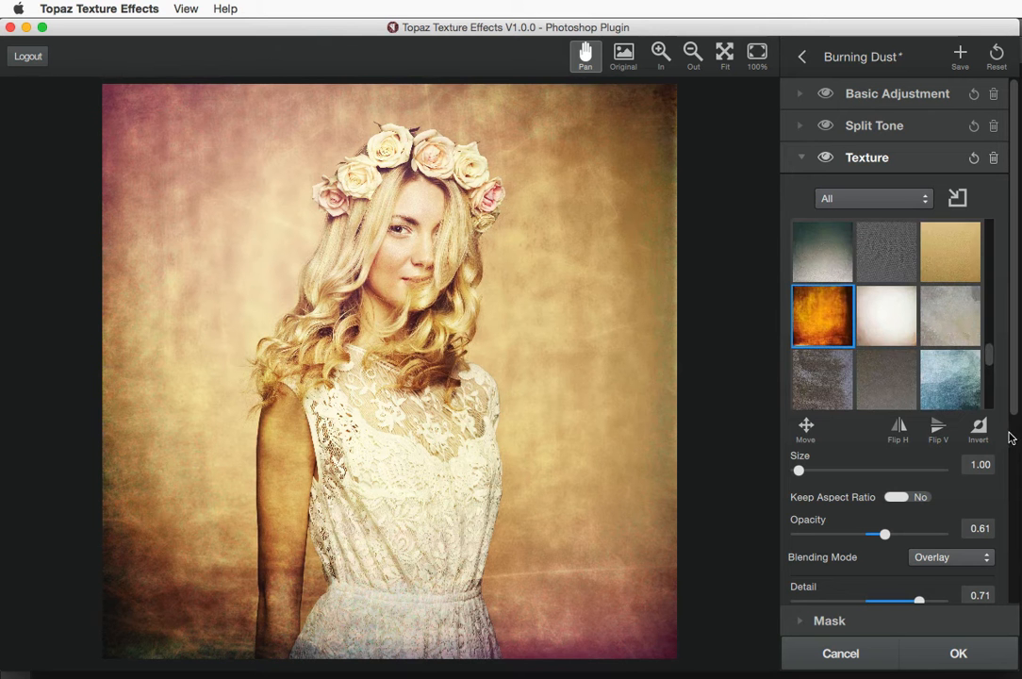
{"action": "left_click_drag", "start_coordinate": [1016, 391], "coordinate": [1013, 504]}
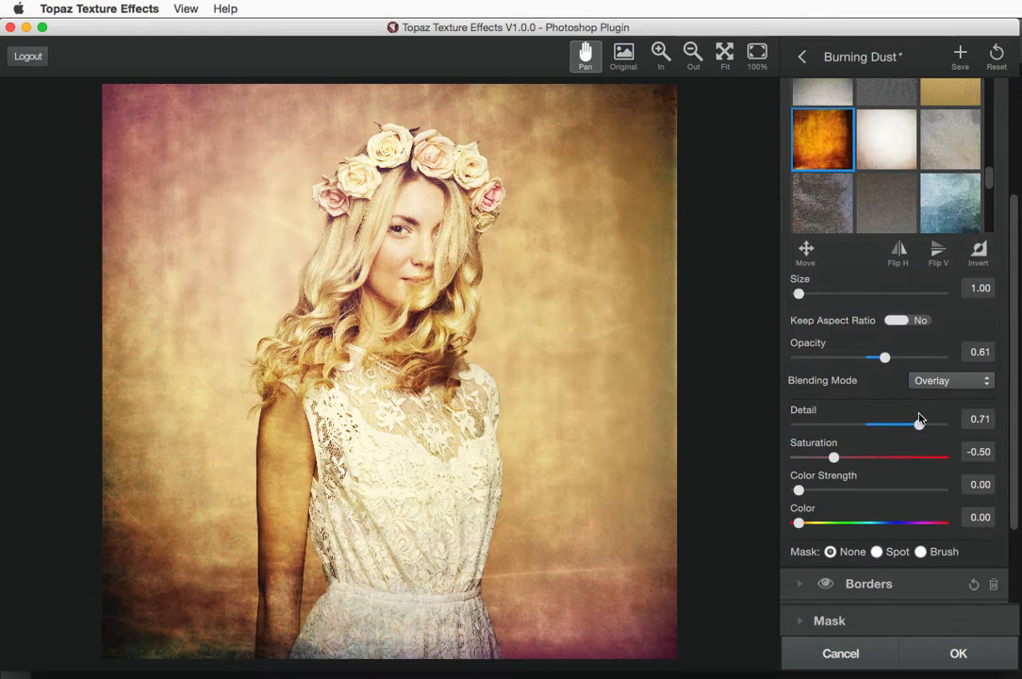
Keep texture Size 1.00 with aspect ratio unlocked, raise Opacity to 0.71, and keep Overlay blending
{"action": "mouse_move", "coordinate": [799, 294]}
{"action": "left_mouse_down"}
{"action": "mouse_move", "coordinate": [894, 295]}
{"action": "mouse_move", "coordinate": [801, 294]}
{"action": "left_mouse_up"}
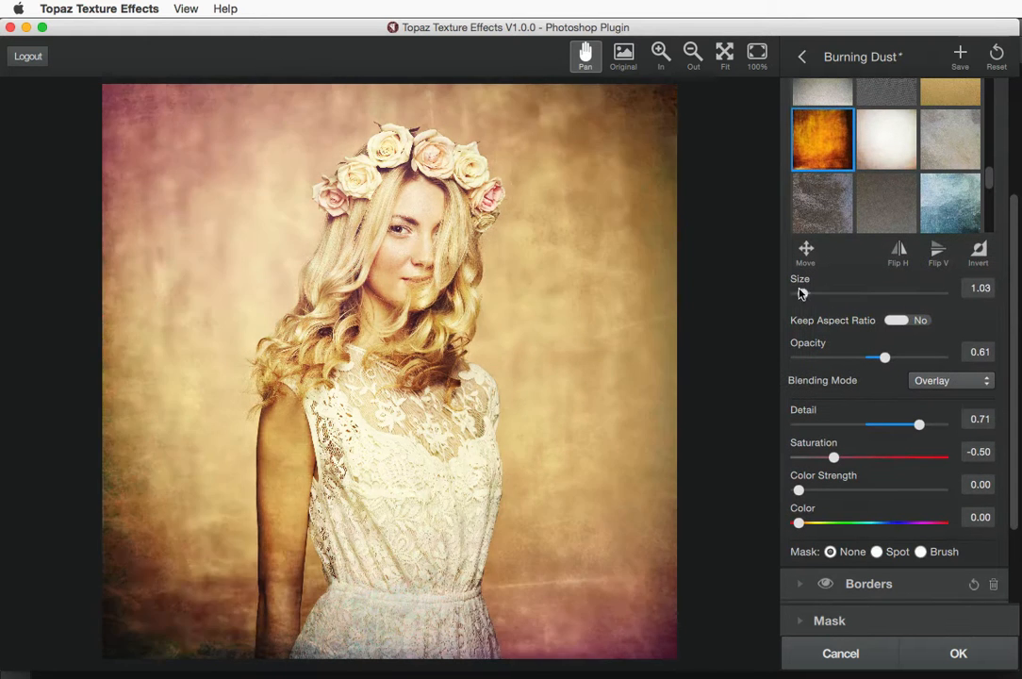
{"action": "left_click", "coordinate": [896, 321]}
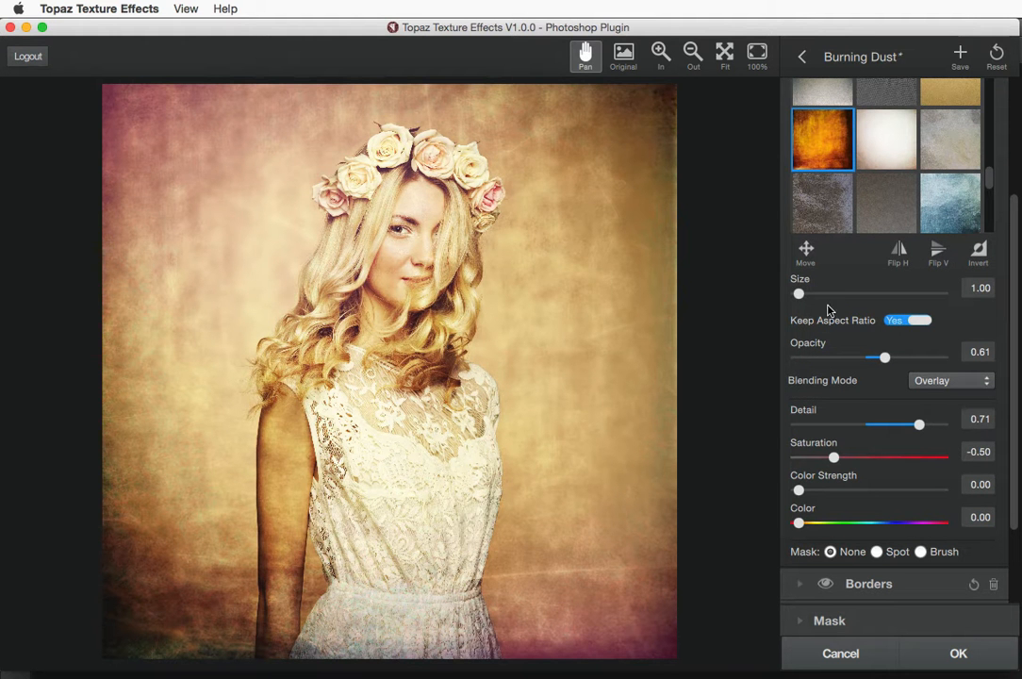
{"action": "mouse_move", "coordinate": [799, 295]}
{"action": "left_mouse_down"}
{"action": "mouse_move", "coordinate": [839, 294]}
{"action": "mouse_move", "coordinate": [784, 296]}
{"action": "left_mouse_up"}
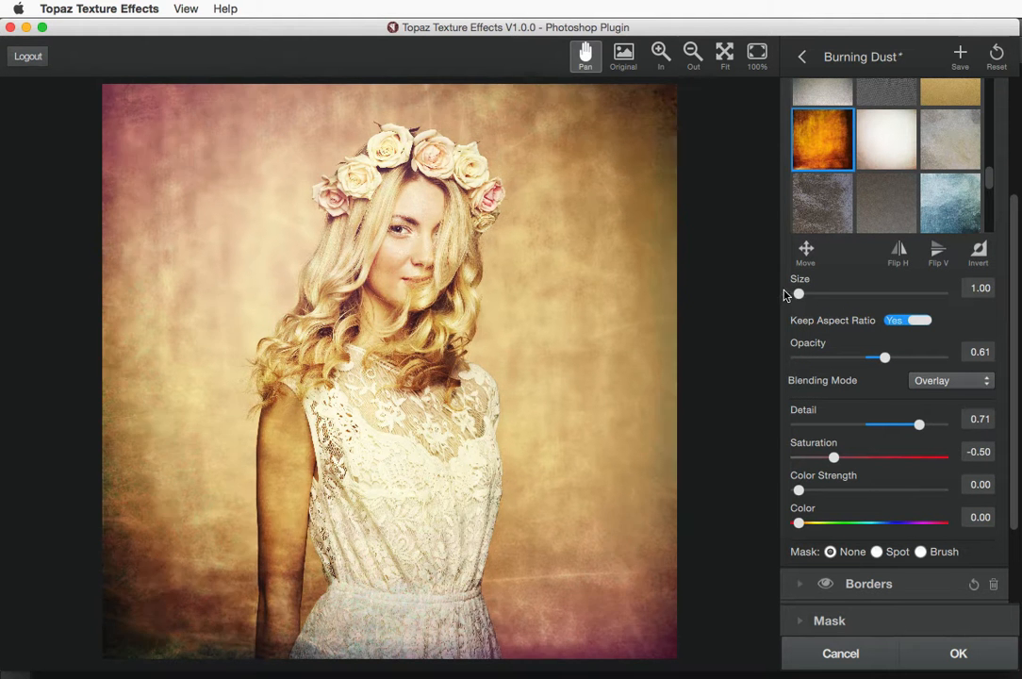
{"action": "left_click", "coordinate": [900, 320]}
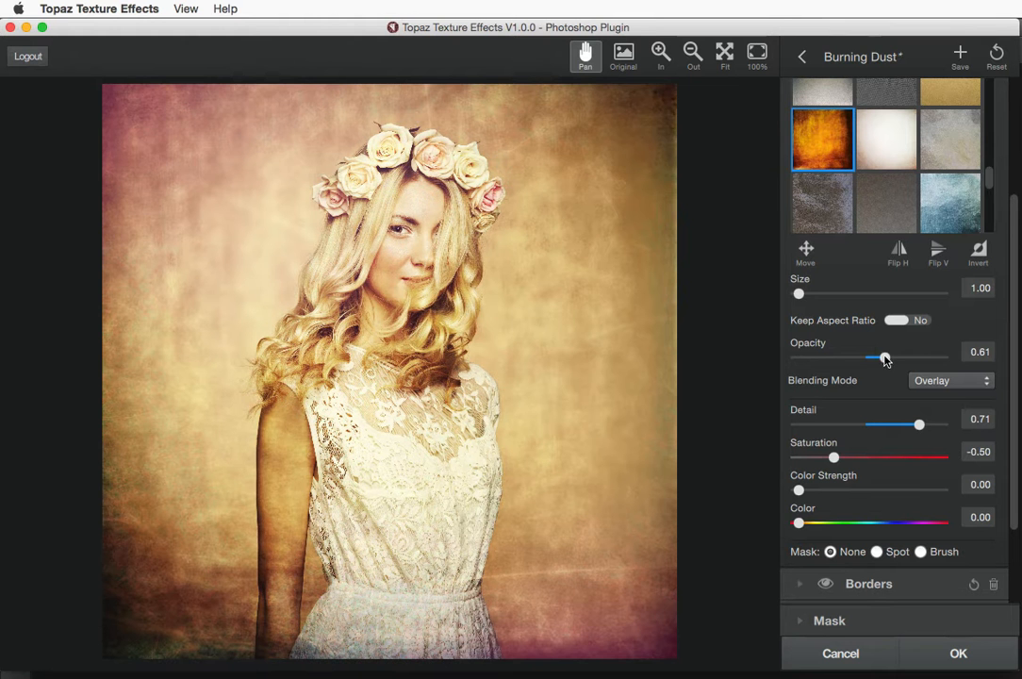
{"action": "mouse_move", "coordinate": [884, 358]}
{"action": "left_mouse_down"}
{"action": "mouse_move", "coordinate": [858, 358]}
{"action": "mouse_move", "coordinate": [947, 359]}
{"action": "mouse_move", "coordinate": [870, 358]}
{"action": "mouse_move", "coordinate": [899, 358]}
{"action": "left_mouse_up"}
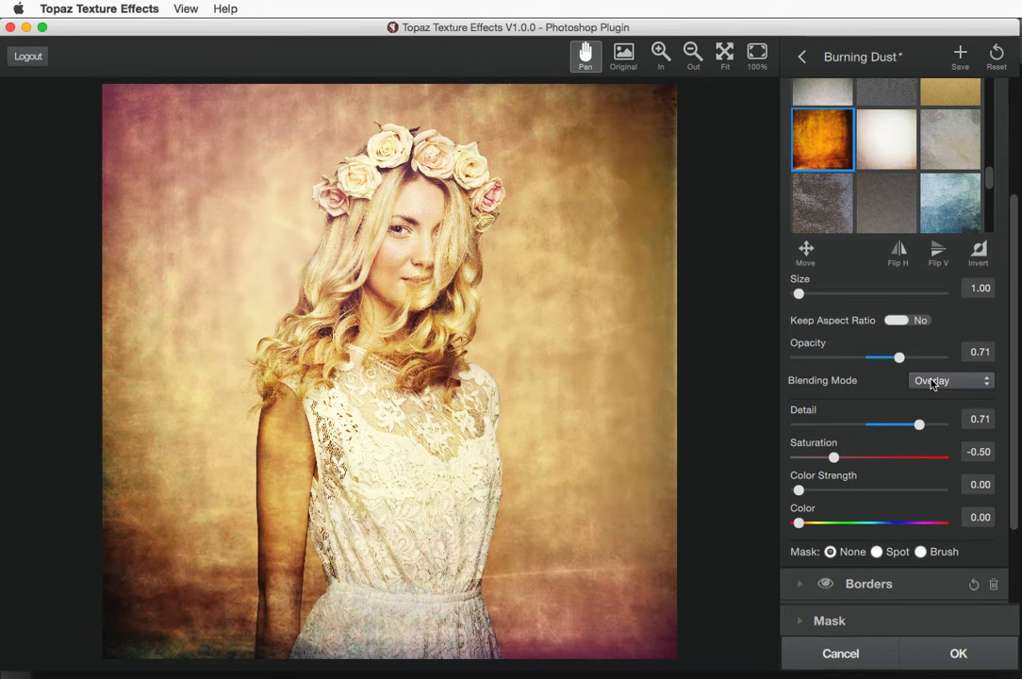
{"action": "scroll", "coordinate": [963, 356], "scroll_direction": "down", "scroll_amount": 1}
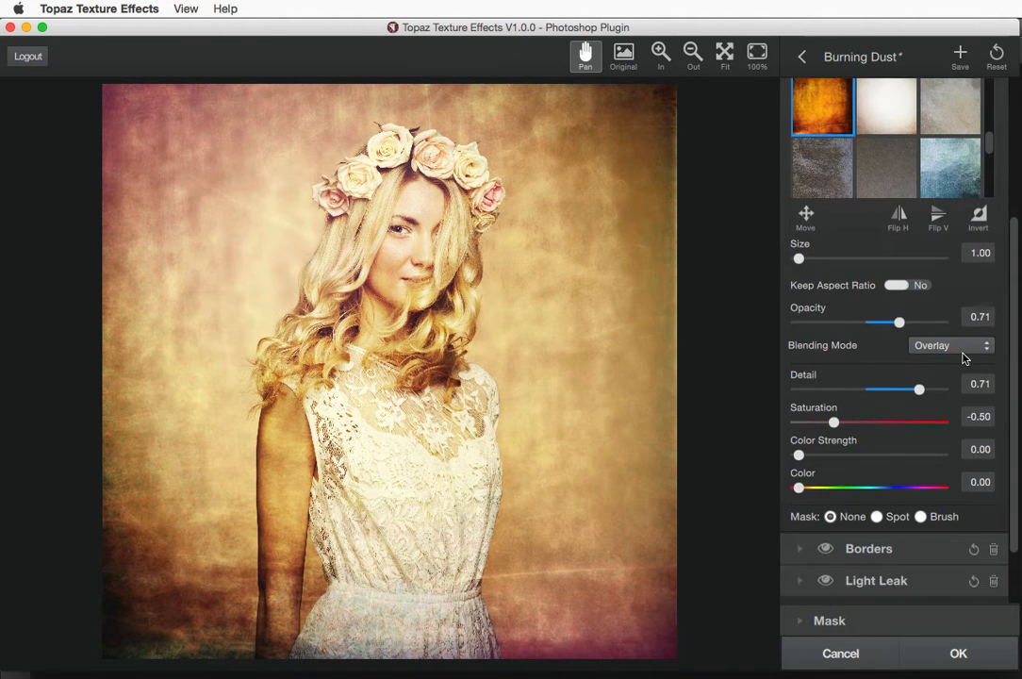
{"action": "left_click", "coordinate": [940, 347]}
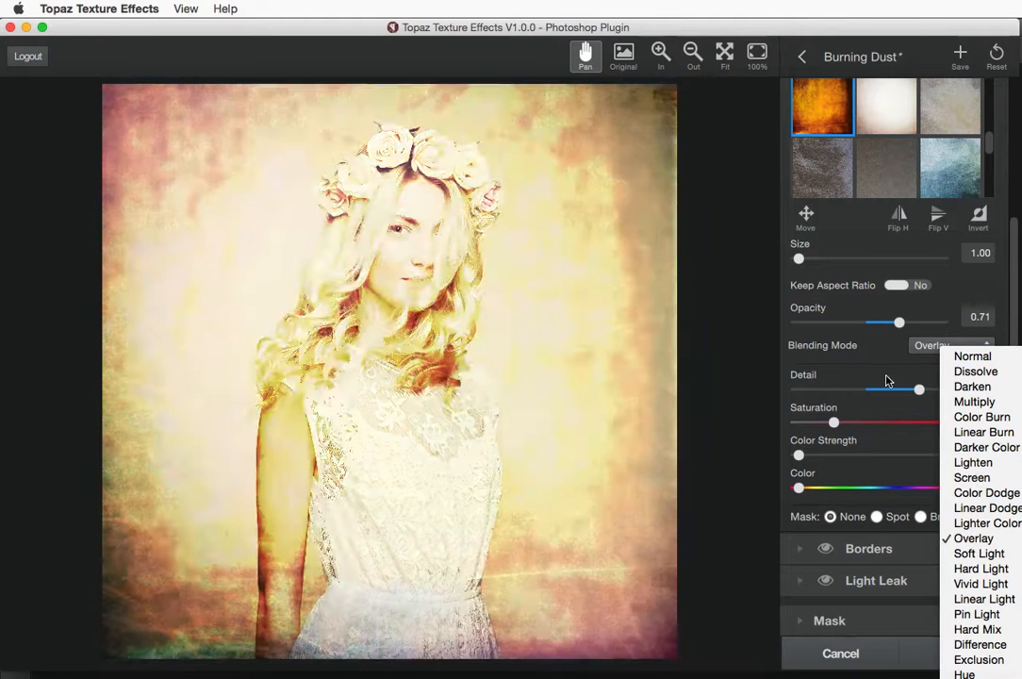
{"action": "left_click", "coordinate": [910, 345]}
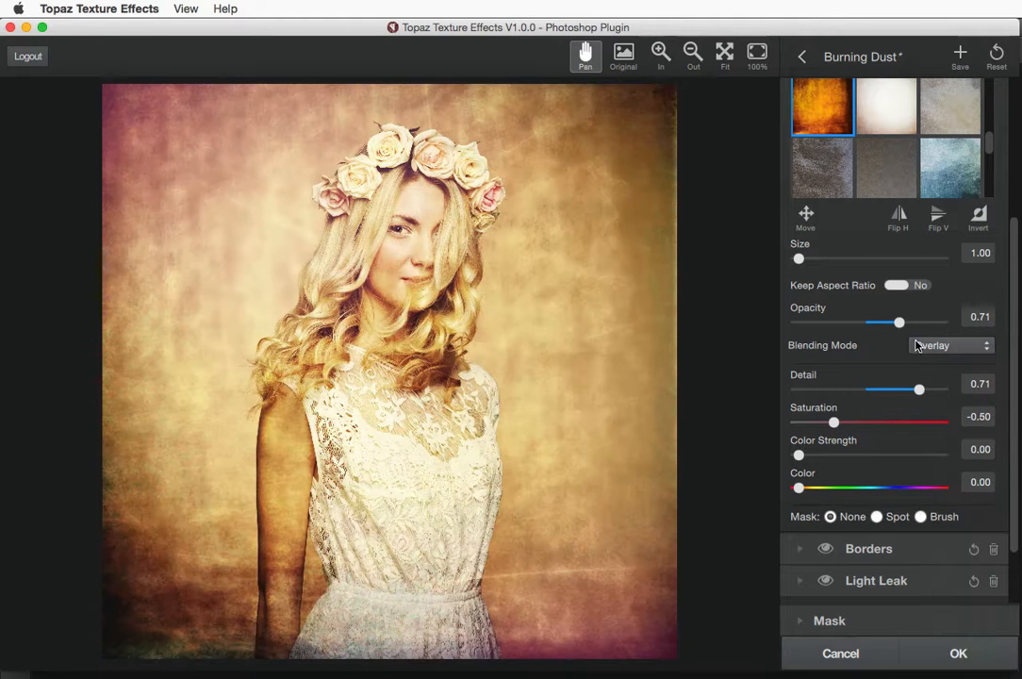
Set the texture Detail to 0.76 and Saturation to -0.20
{"action": "mouse_move", "coordinate": [919, 389]}
{"action": "left_mouse_down"}
{"action": "mouse_move", "coordinate": [885, 390]}
{"action": "mouse_move", "coordinate": [947, 392]}
{"action": "mouse_move", "coordinate": [876, 390]}
{"action": "mouse_move", "coordinate": [938, 394]}
{"action": "mouse_move", "coordinate": [924, 396]}
{"action": "left_mouse_up"}
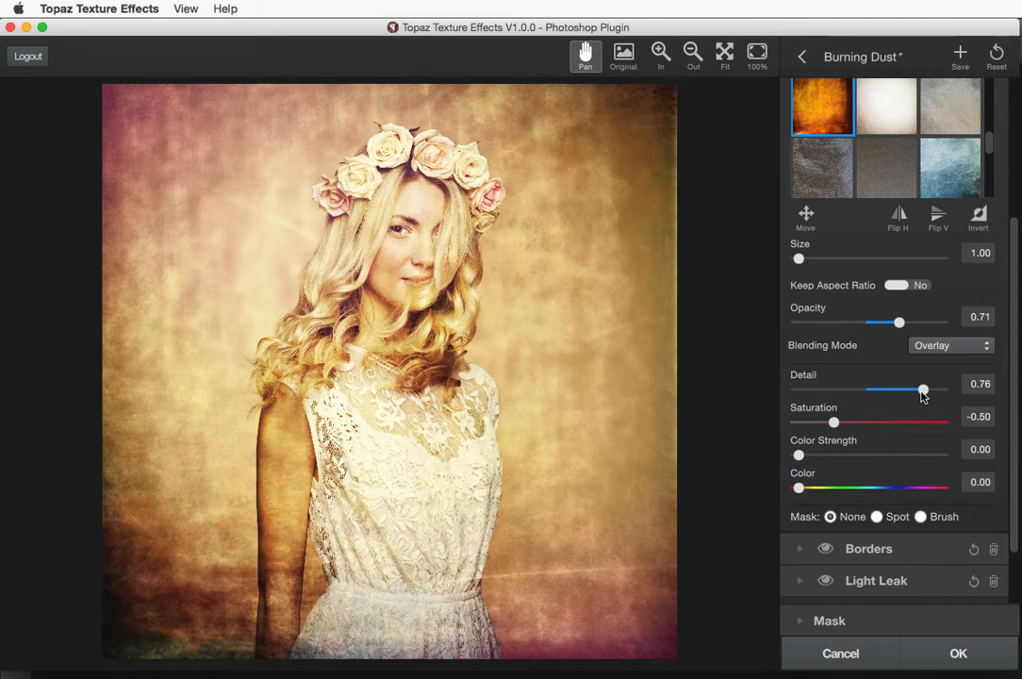
{"action": "left_click_drag", "start_coordinate": [833, 424], "coordinate": [903, 430]}
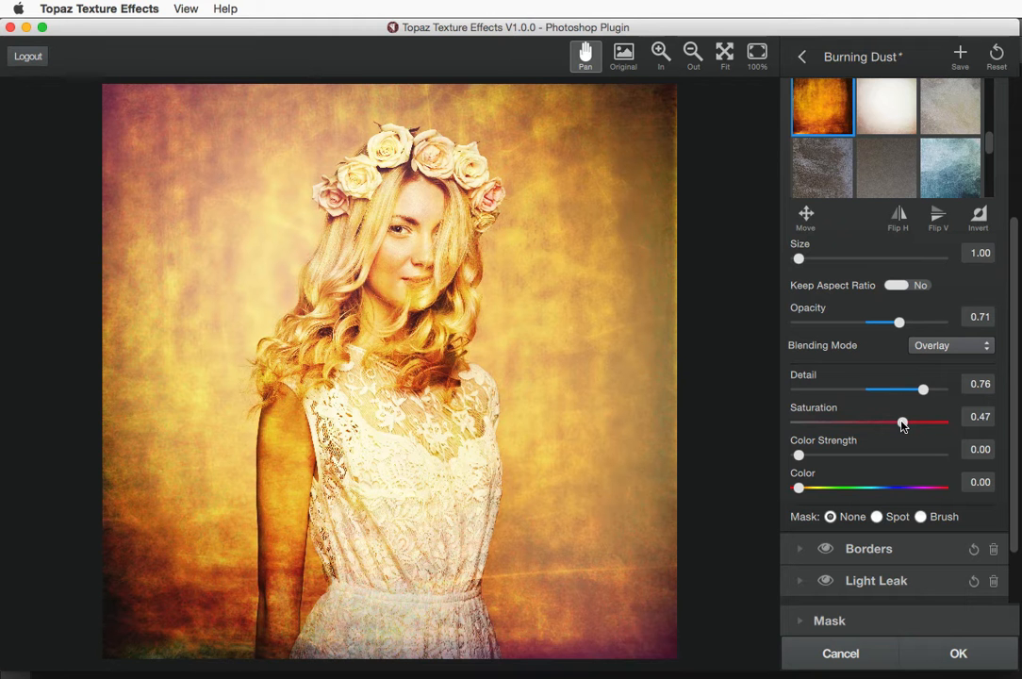
{"action": "left_click_drag", "start_coordinate": [903, 425], "coordinate": [762, 424]}
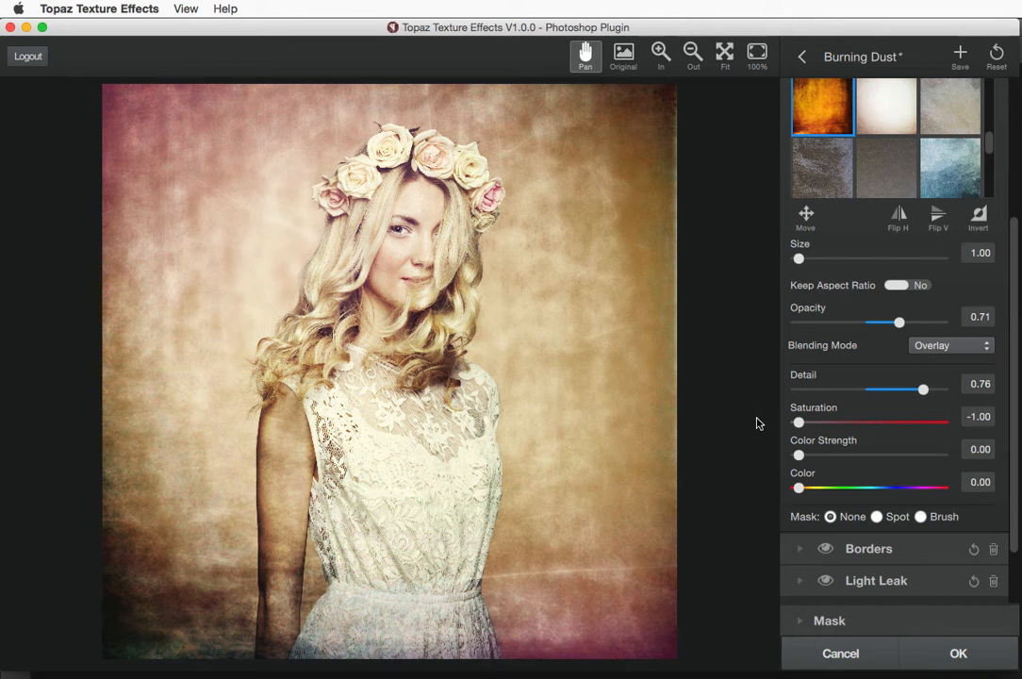
{"action": "left_click_drag", "start_coordinate": [798, 423], "coordinate": [855, 426]}
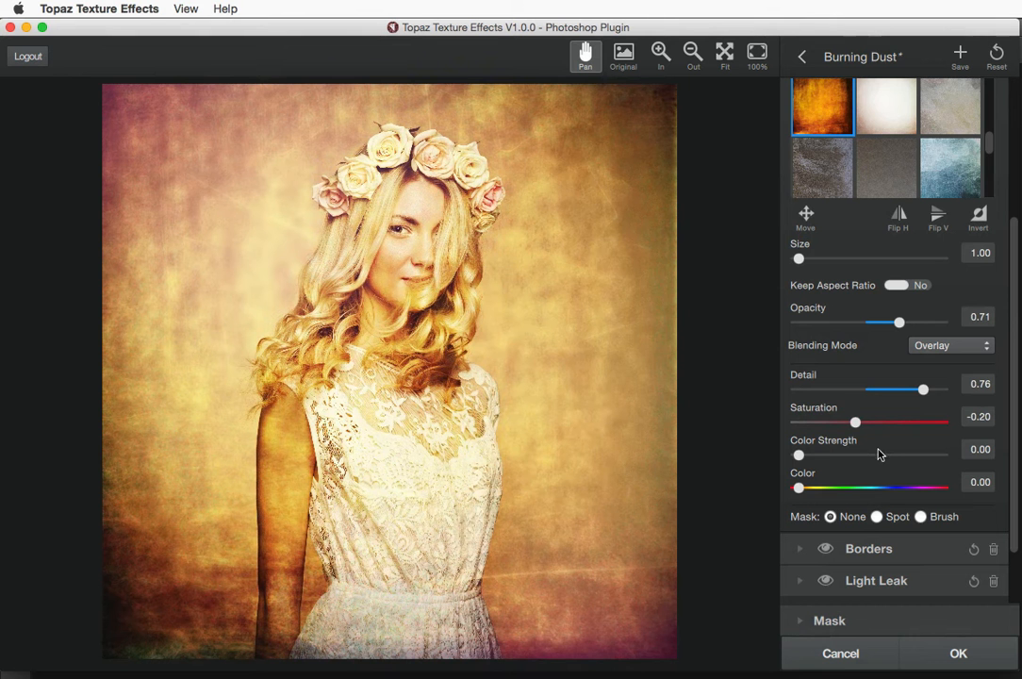
Tint the texture strongly yellow-green by raising Color Strength and setting Color to 0.34
{"action": "left_click_drag", "start_coordinate": [801, 455], "coordinate": [888, 455]}
{"action": "left_click_drag", "start_coordinate": [800, 488], "coordinate": [849, 488]}
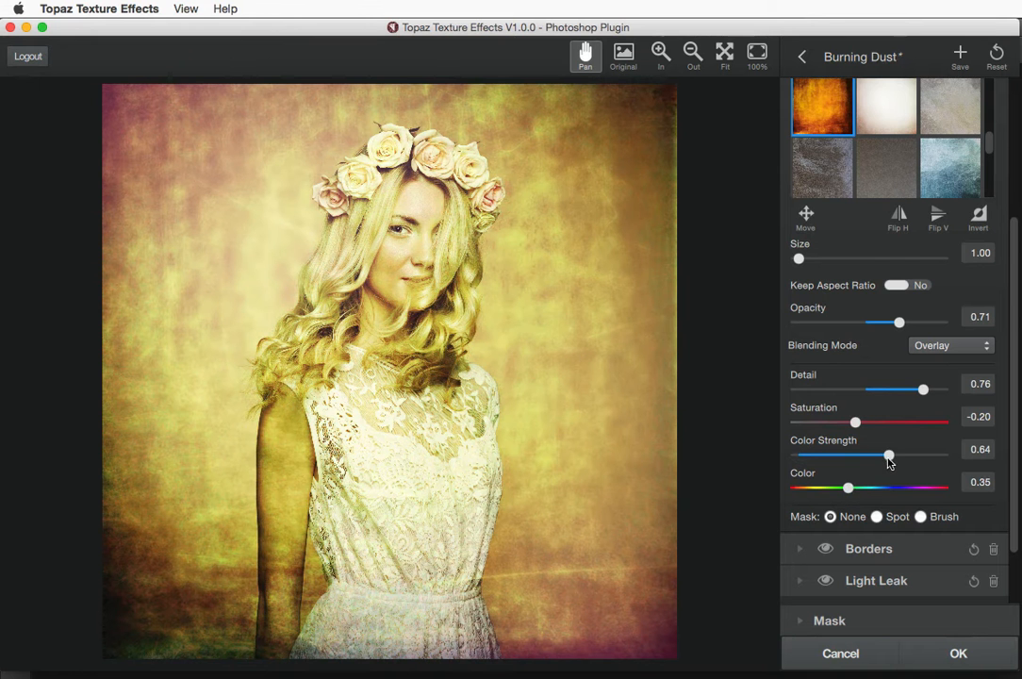
{"action": "left_click_drag", "start_coordinate": [890, 457], "coordinate": [907, 455]}
{"action": "left_click_drag", "start_coordinate": [849, 487], "coordinate": [844, 489]}
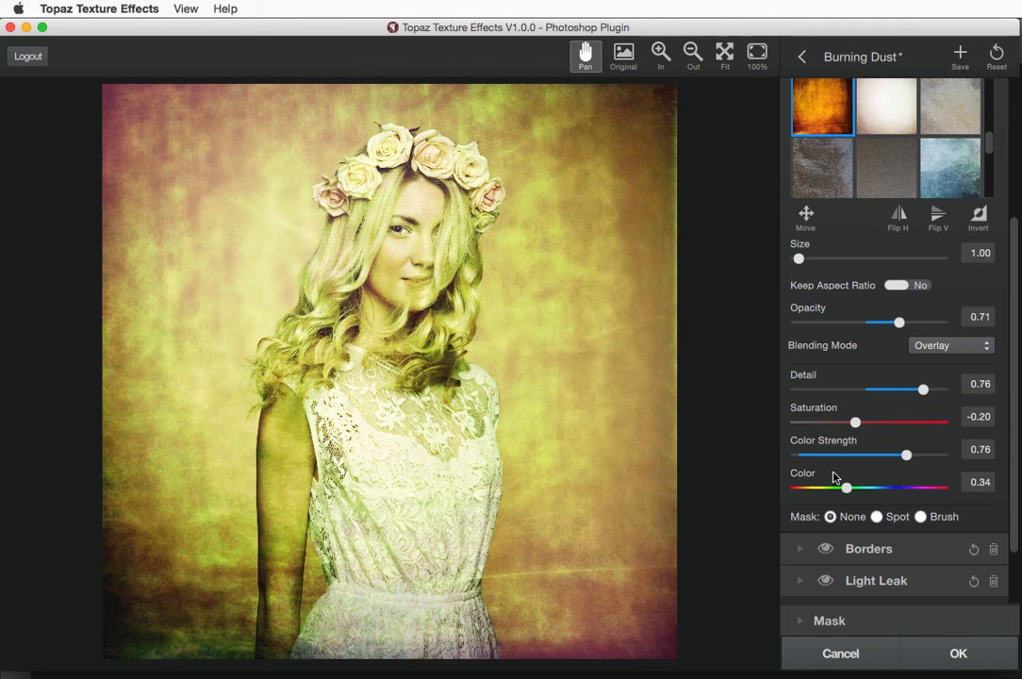
{"action": "left_click_drag", "start_coordinate": [904, 457], "coordinate": [925, 457]}
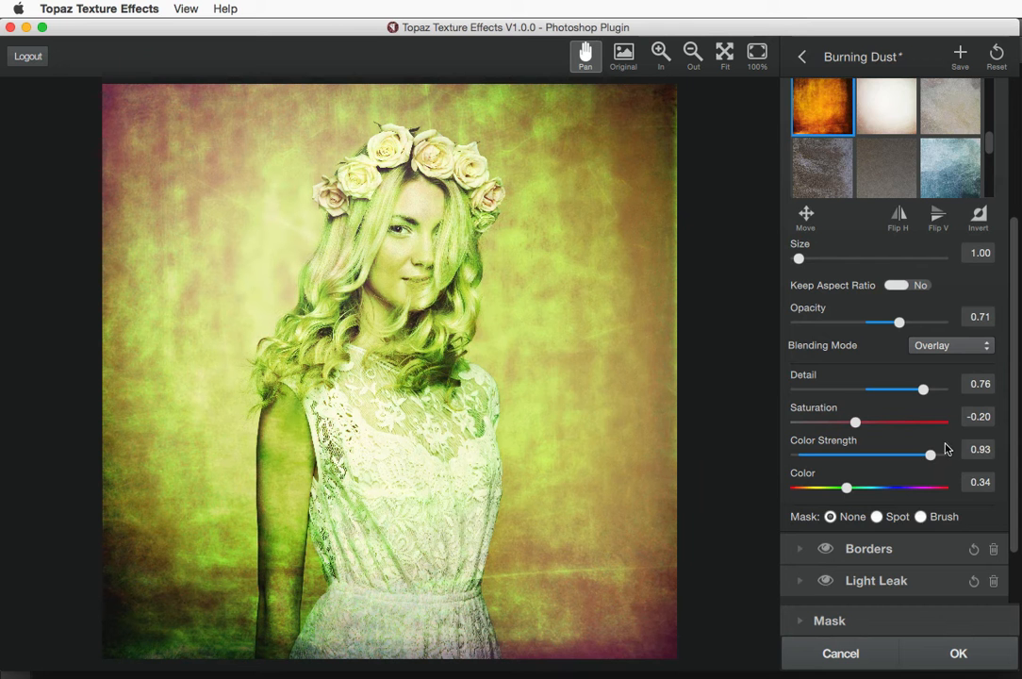
{"action": "left_click_drag", "start_coordinate": [1013, 347], "coordinate": [979, 192]}
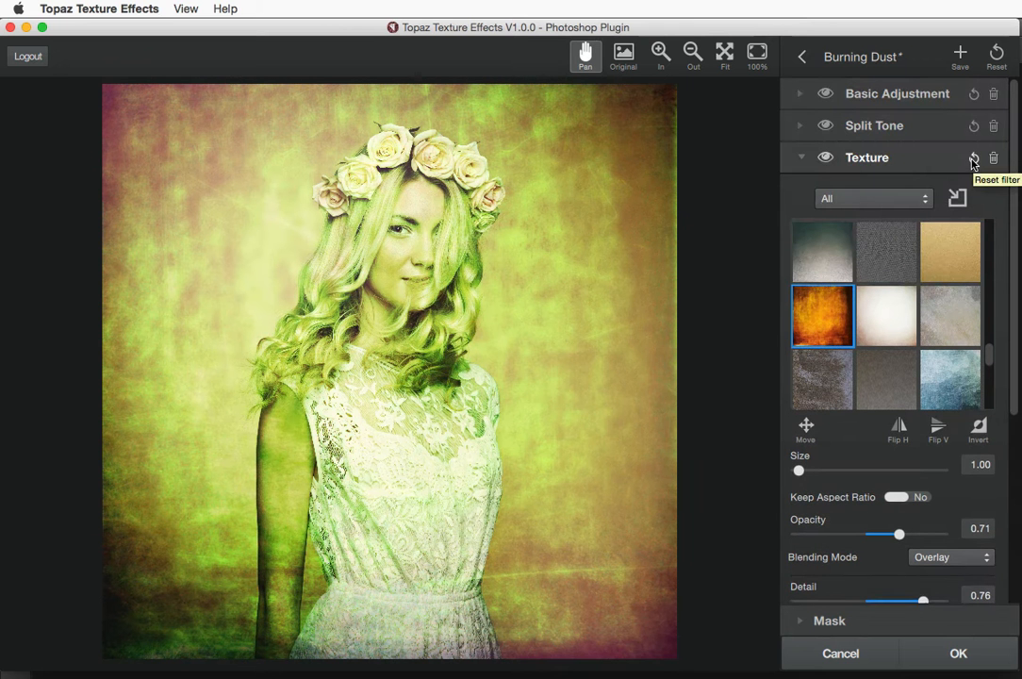
Reset the Texture settings, preview Bulldog Grunge, then apply Burning Dust and open its adjustments
{"action": "left_click", "coordinate": [973, 158]}
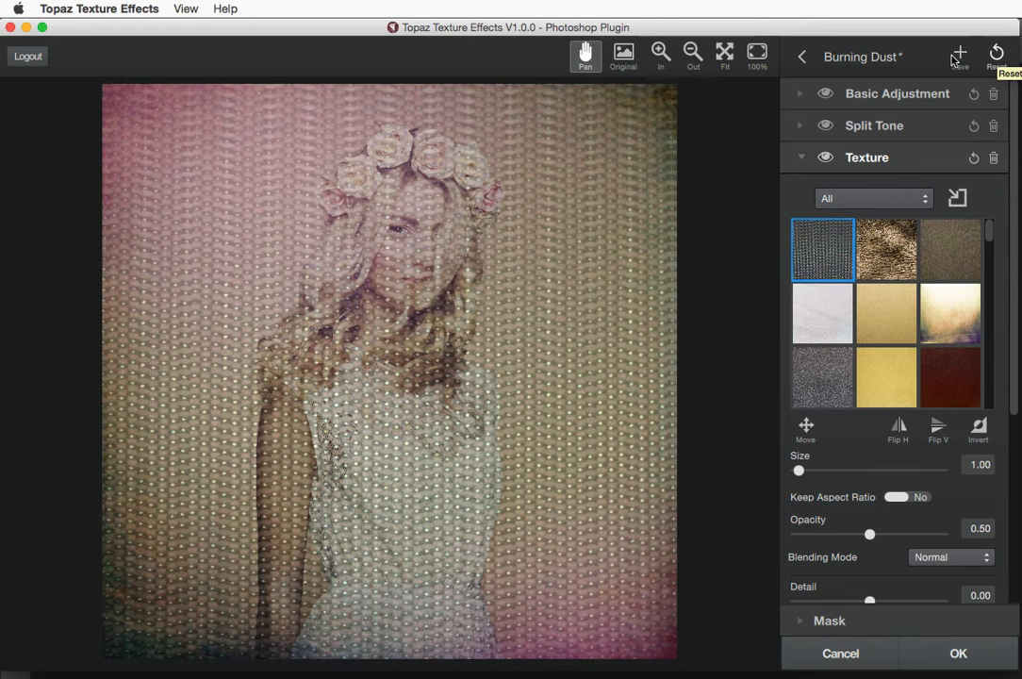
{"action": "left_click", "coordinate": [802, 61]}
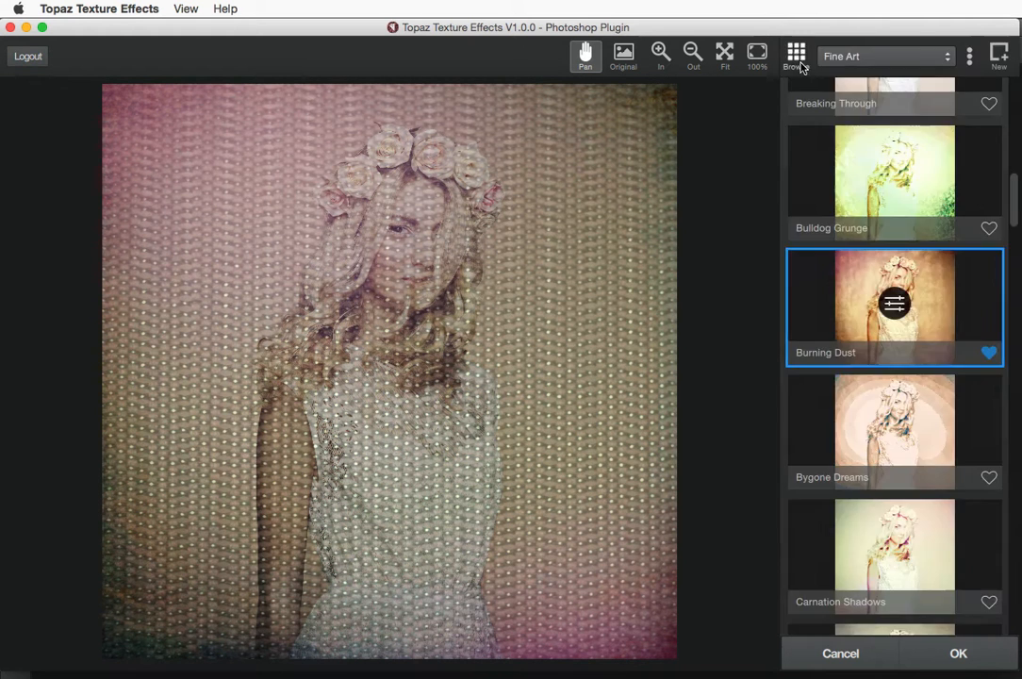
{"action": "left_click", "coordinate": [855, 175]}
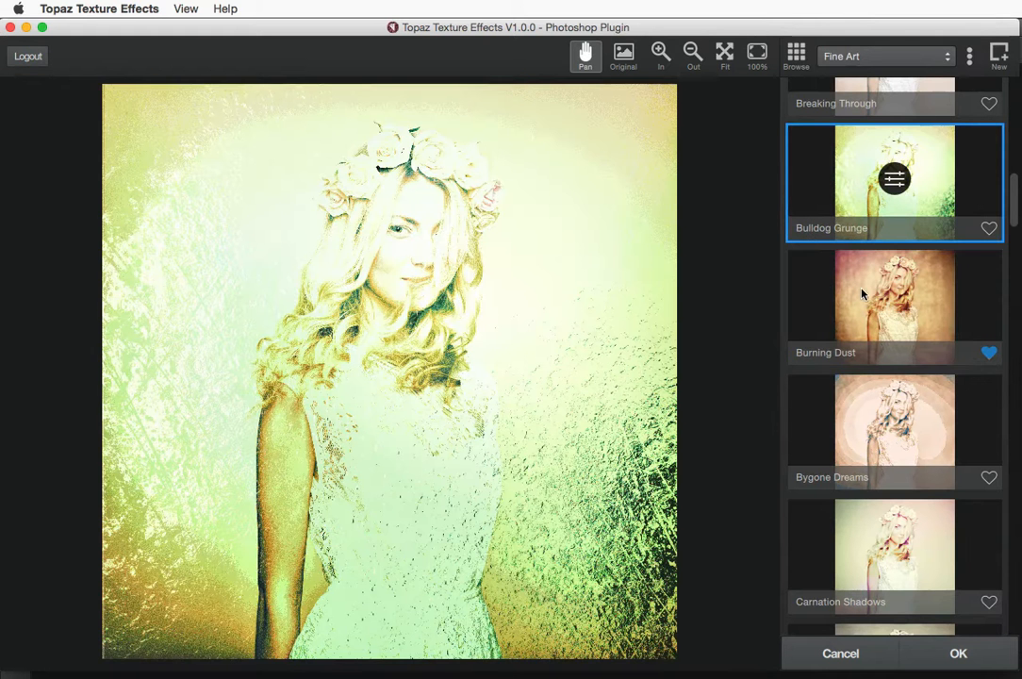
{"action": "left_click", "coordinate": [861, 300]}
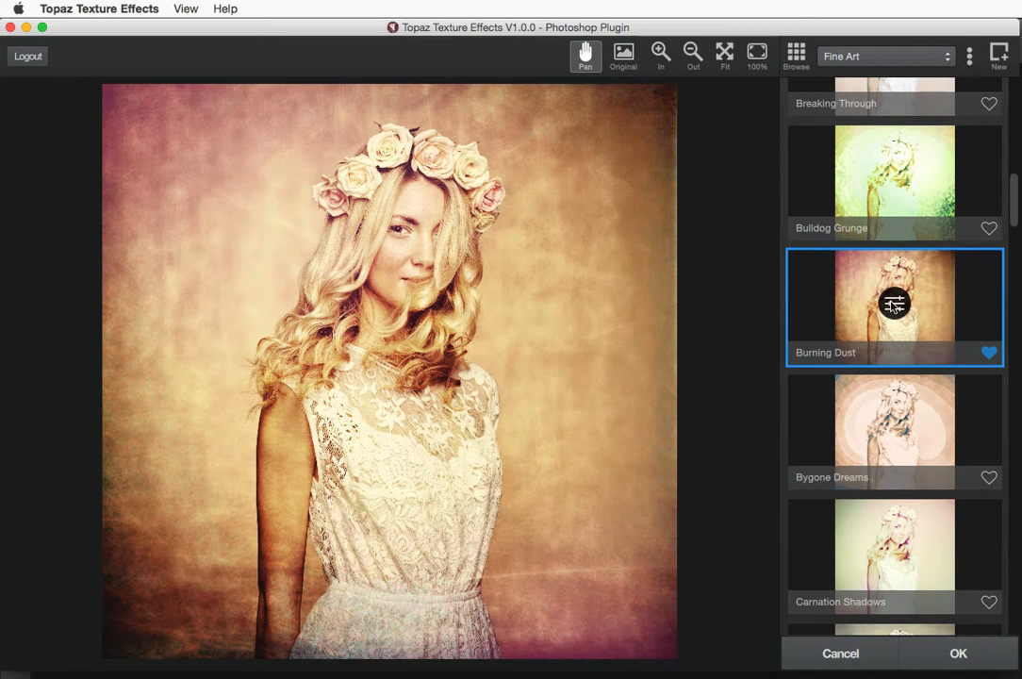
{"action": "left_click", "coordinate": [894, 304]}
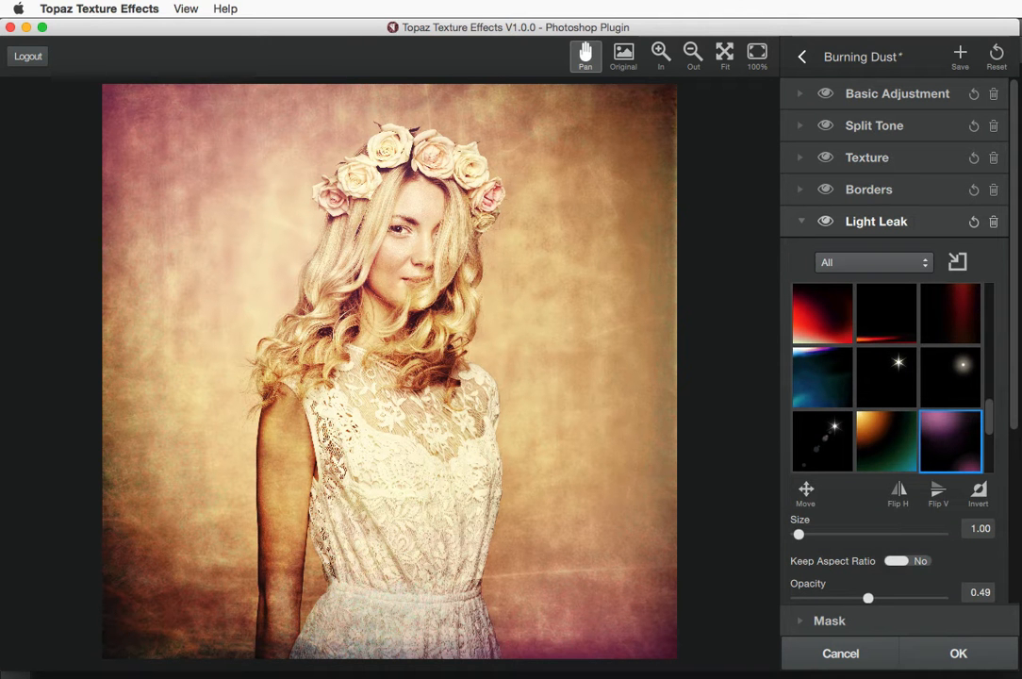
Collapse Light Leak and review the Borders settings (Multiply, opacity 1.00), then collapse Borders
{"action": "left_click", "coordinate": [801, 226]}
{"action": "left_click", "coordinate": [800, 190]}
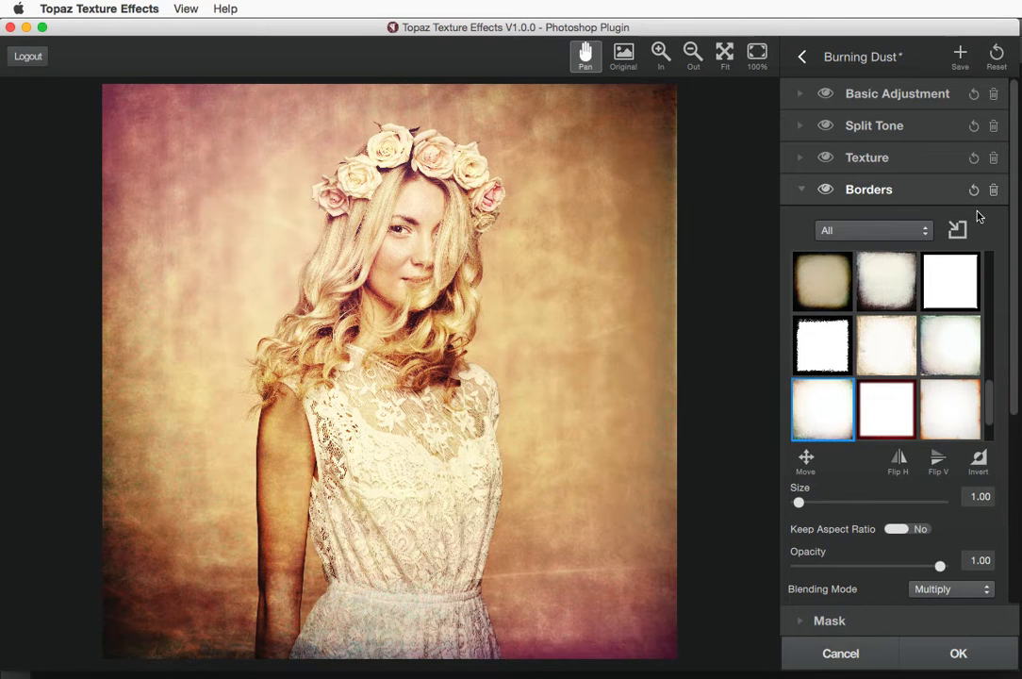
{"action": "left_click_drag", "start_coordinate": [1016, 293], "coordinate": [1013, 418]}
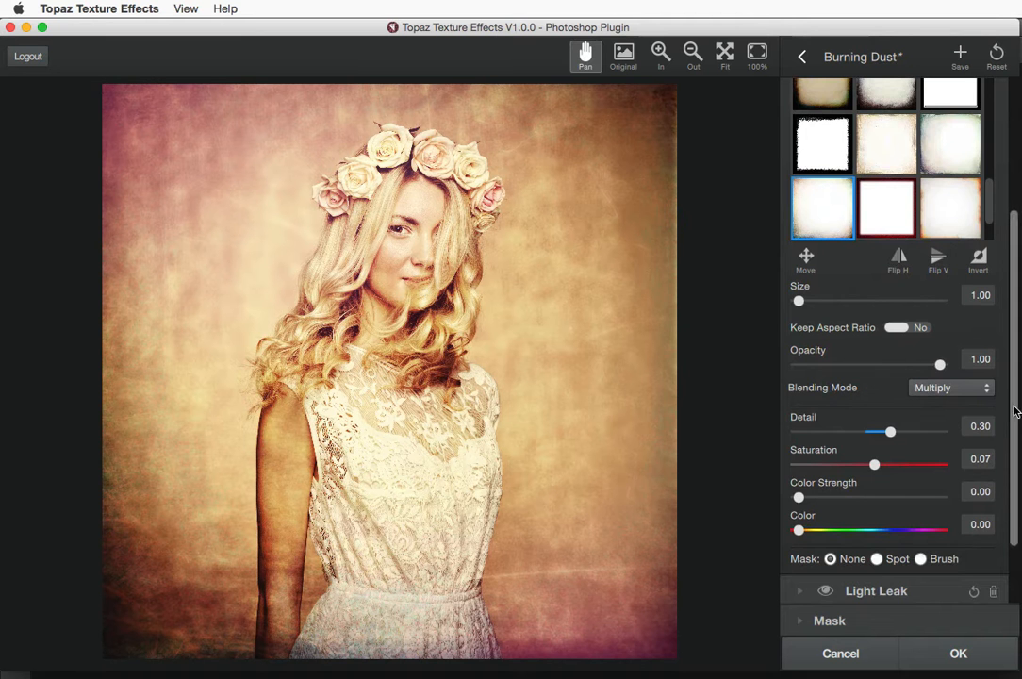
{"action": "scroll", "coordinate": [905, 236], "scroll_direction": "up", "scroll_amount": 5}
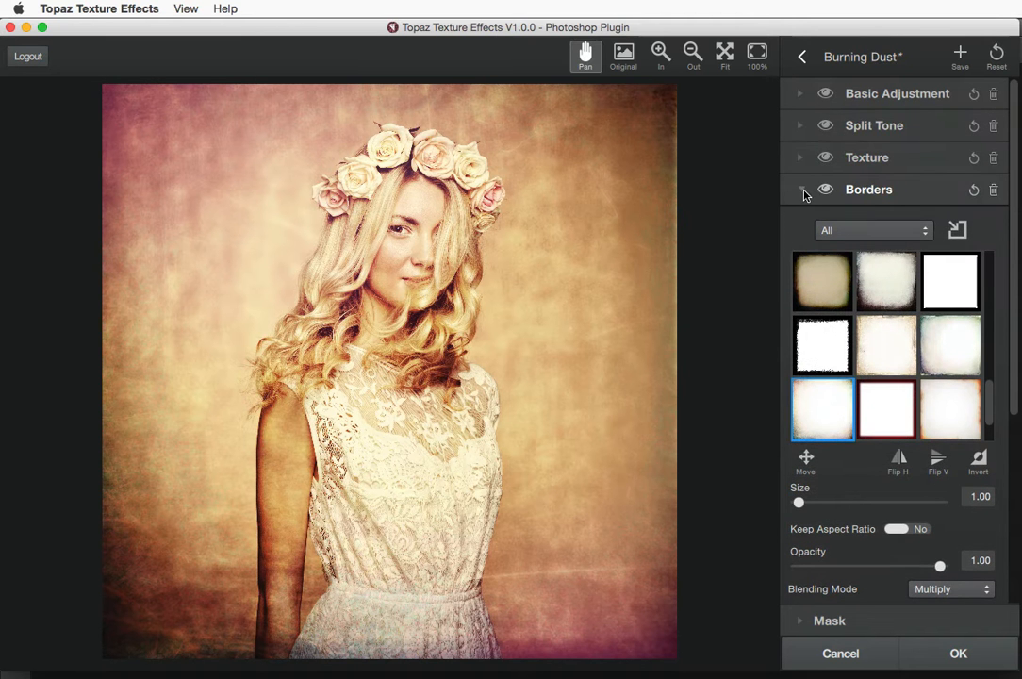
{"action": "left_click", "coordinate": [803, 192]}
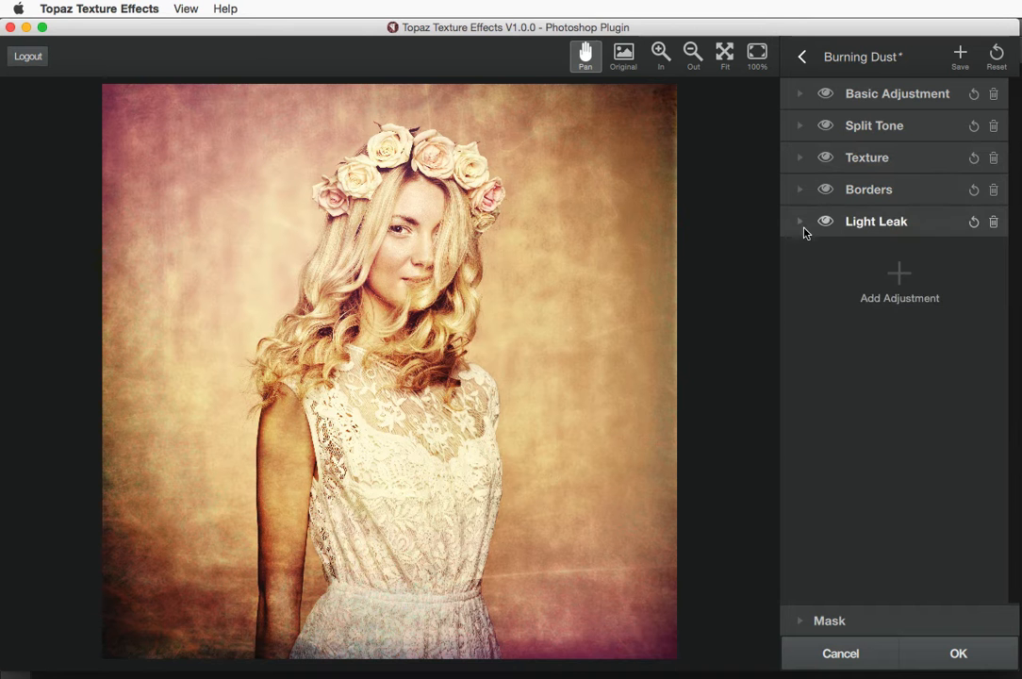
Try the star burst light leak, moving it to the photo's top-left and mirroring it horizontally
{"action": "left_click", "coordinate": [800, 223]}
{"action": "left_click_drag", "start_coordinate": [1013, 258], "coordinate": [1013, 336]}
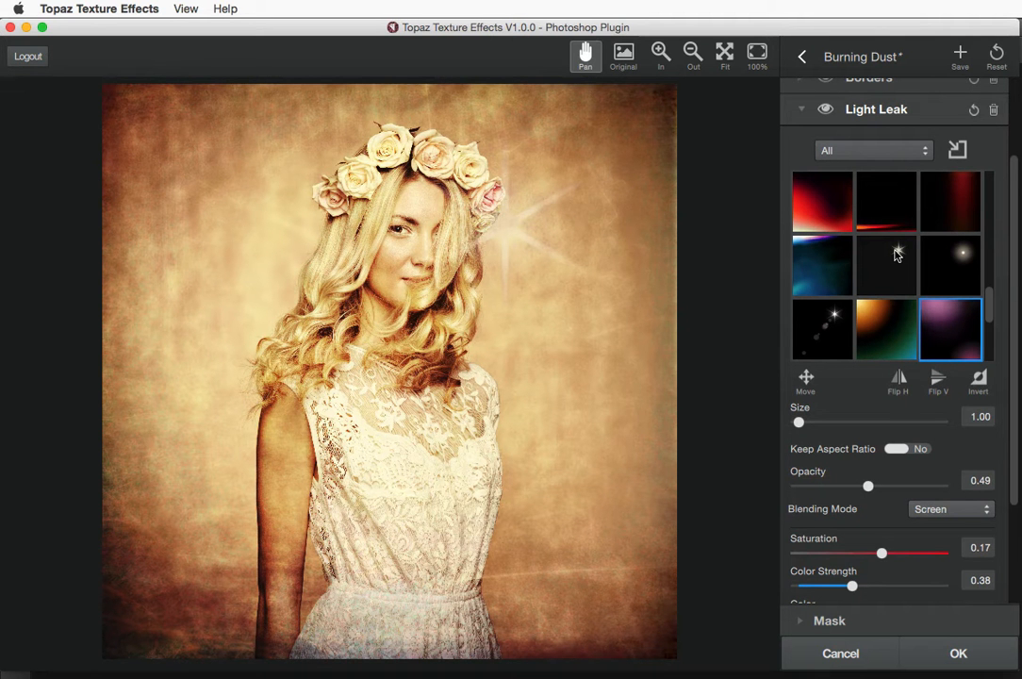
{"action": "left_click", "coordinate": [890, 272]}
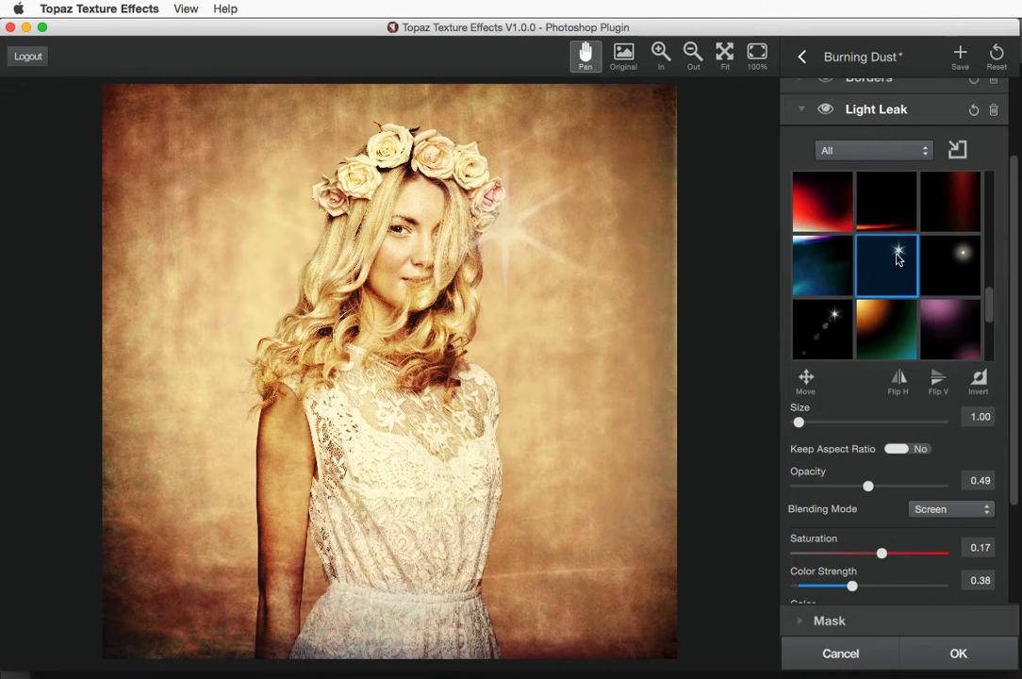
{"action": "left_click", "coordinate": [806, 381]}
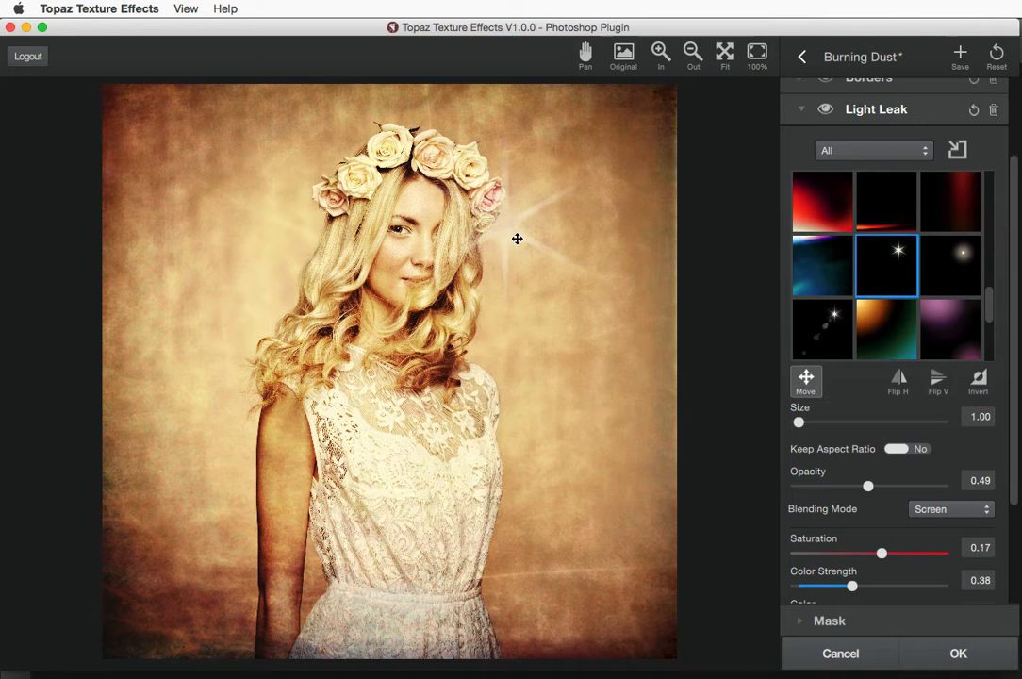
{"action": "left_click_drag", "start_coordinate": [518, 237], "coordinate": [250, 148]}
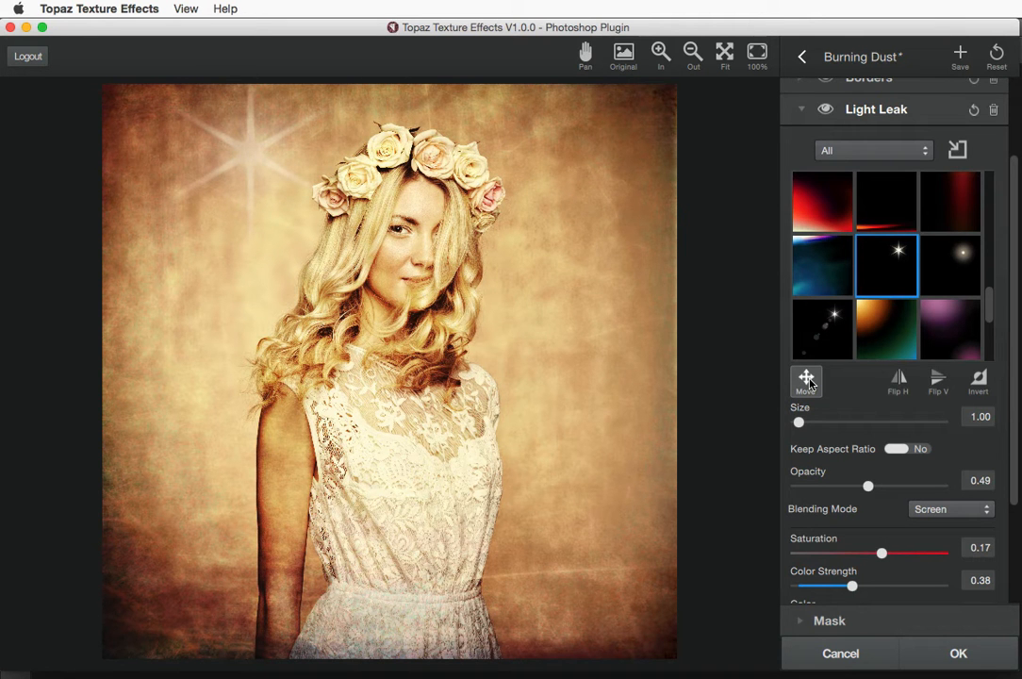
{"action": "left_click", "coordinate": [900, 381]}
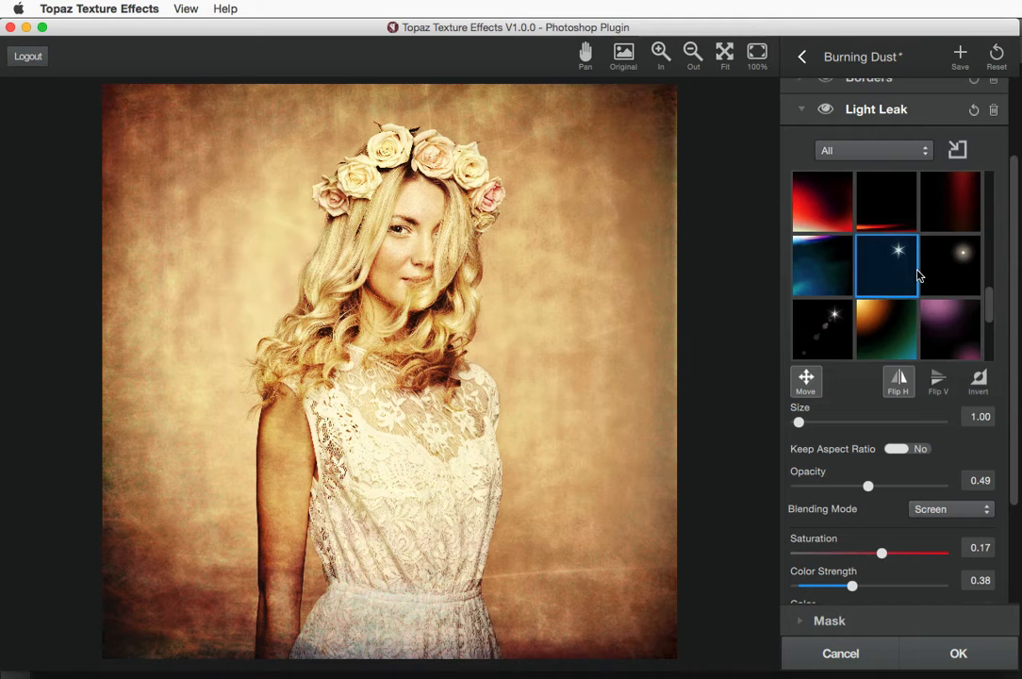
Switch the light leak to the orange glow, centre it at the top, and test Flip H, Flip V and Invert
{"action": "left_click", "coordinate": [899, 331]}
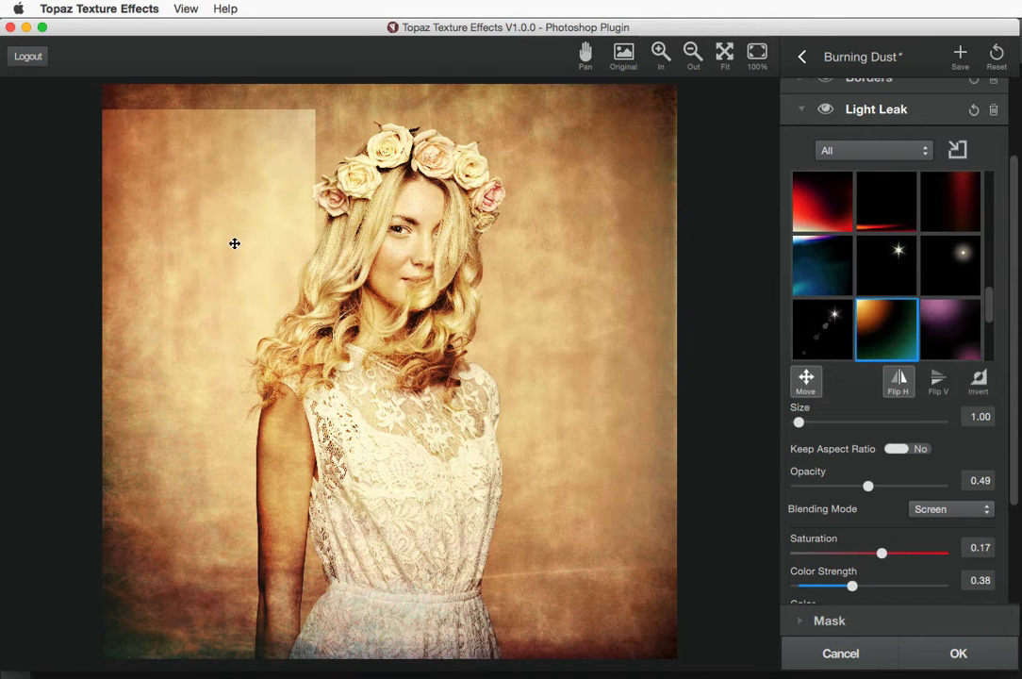
{"action": "left_click_drag", "start_coordinate": [233, 242], "coordinate": [491, 212]}
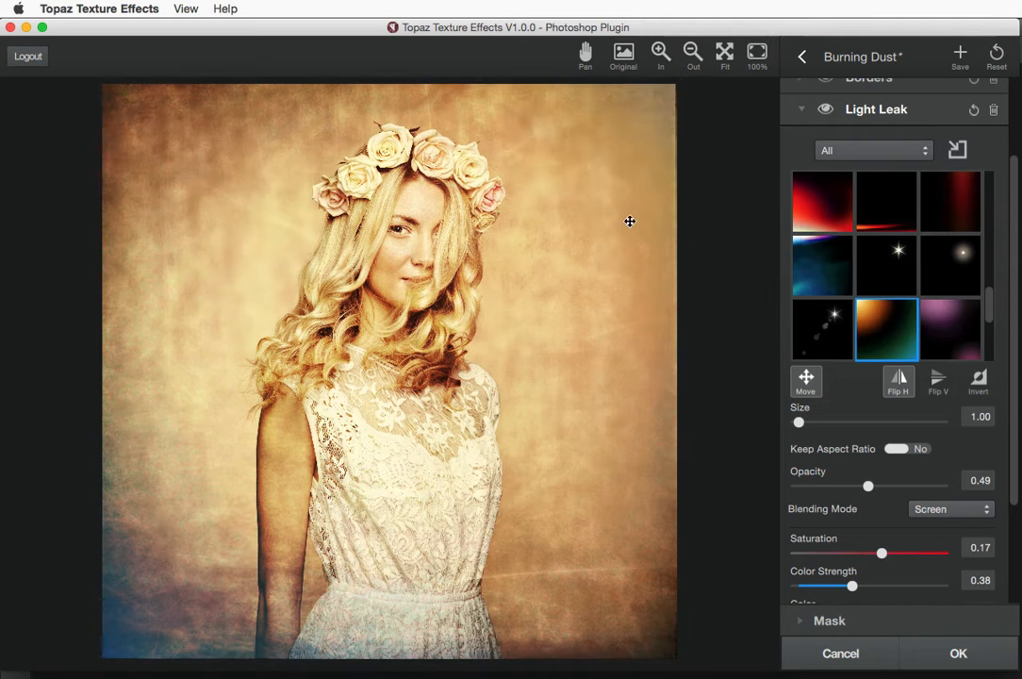
{"action": "left_click", "coordinate": [899, 380]}
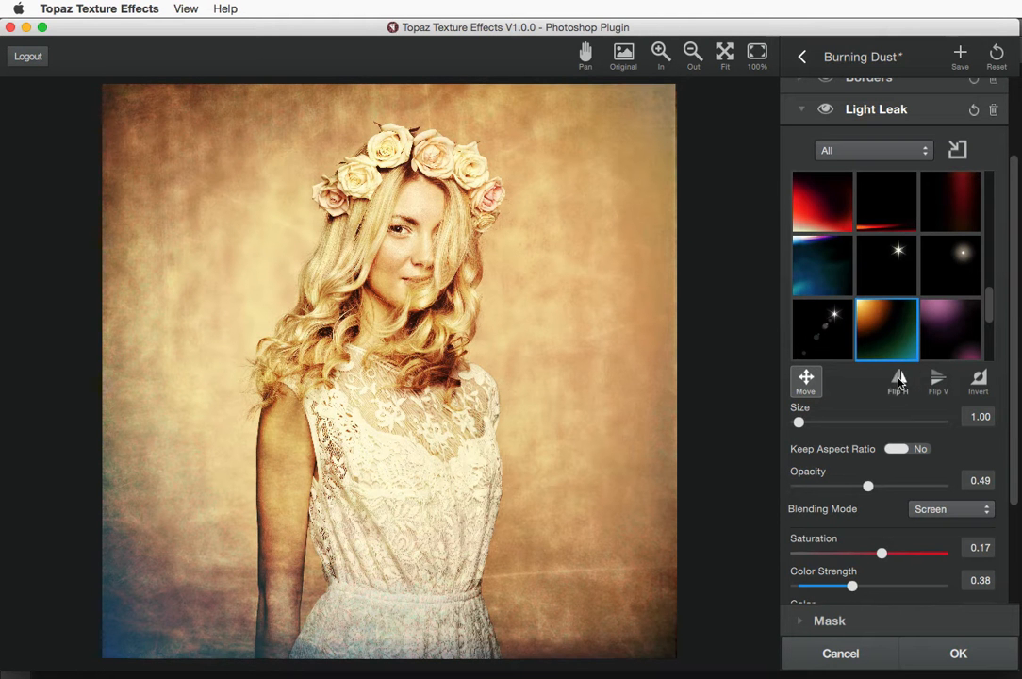
{"action": "left_click", "coordinate": [901, 382]}
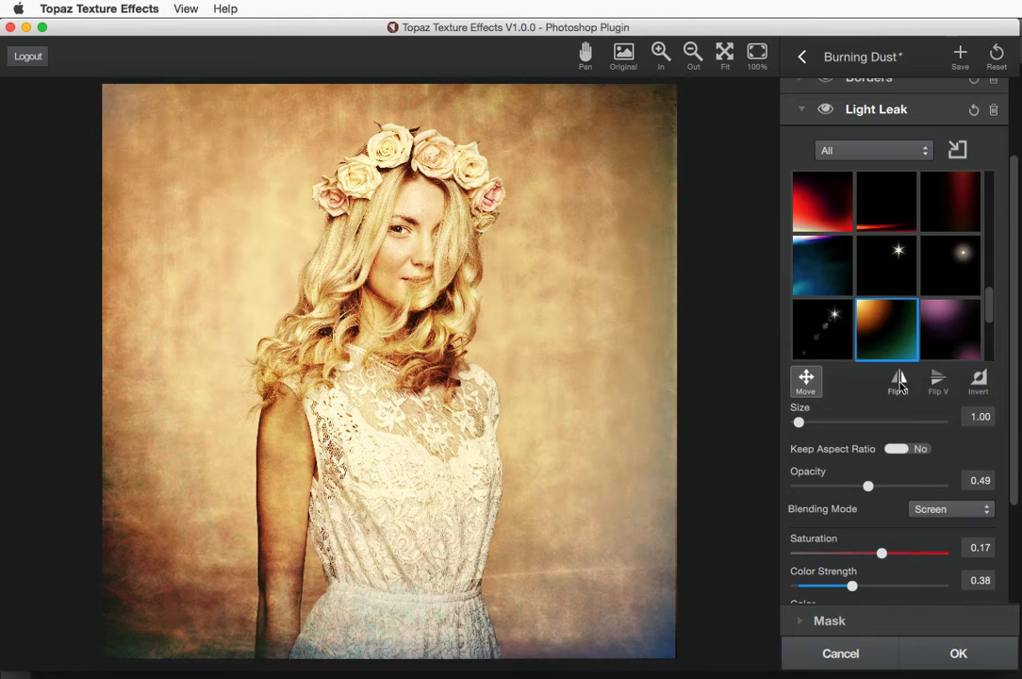
{"action": "left_click", "coordinate": [933, 382]}
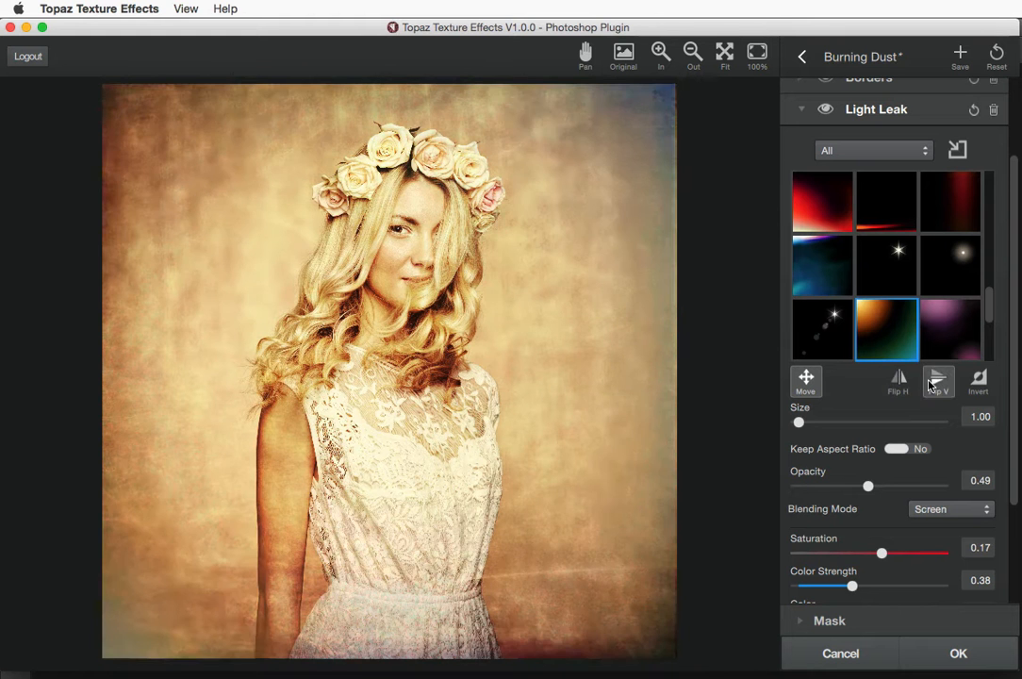
{"action": "left_click", "coordinate": [978, 381]}
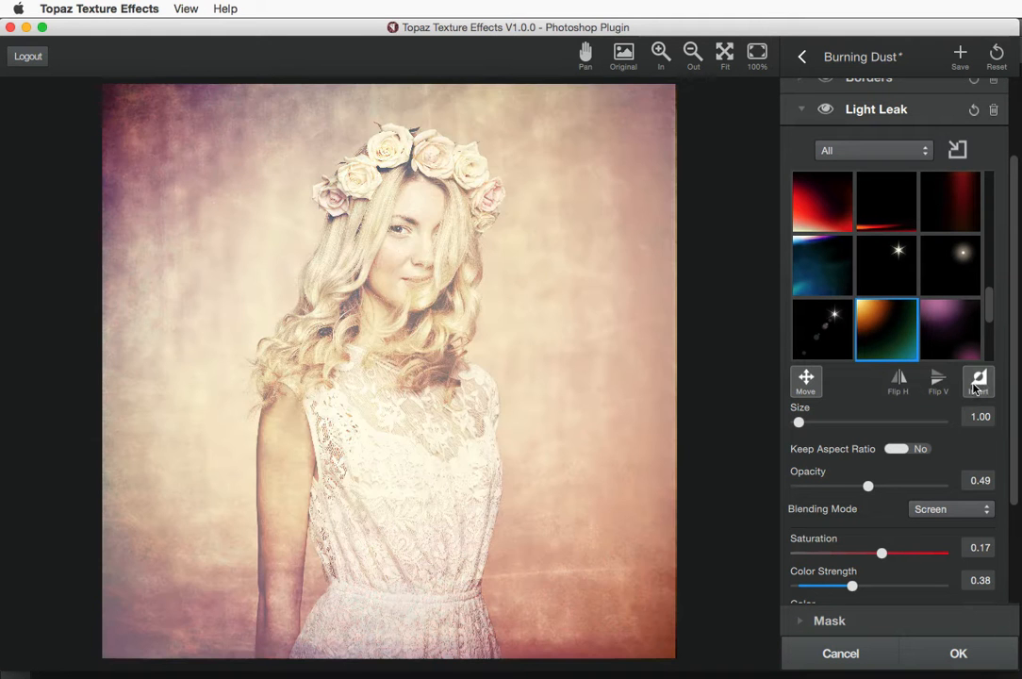
{"action": "left_click", "coordinate": [979, 381]}
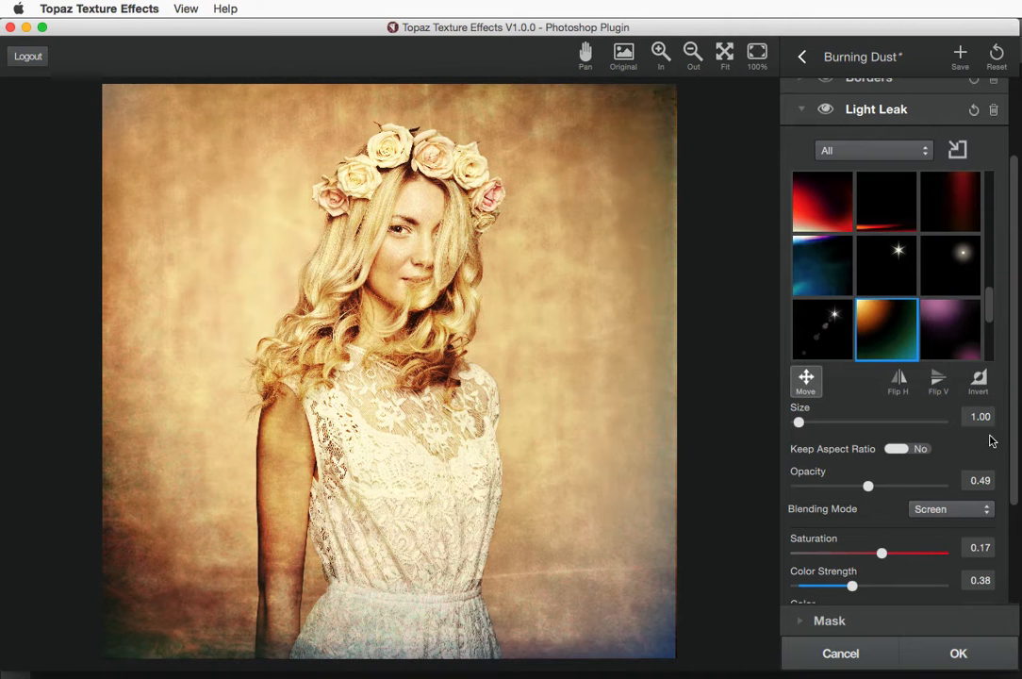
{"action": "left_click_drag", "start_coordinate": [1015, 391], "coordinate": [1017, 320]}
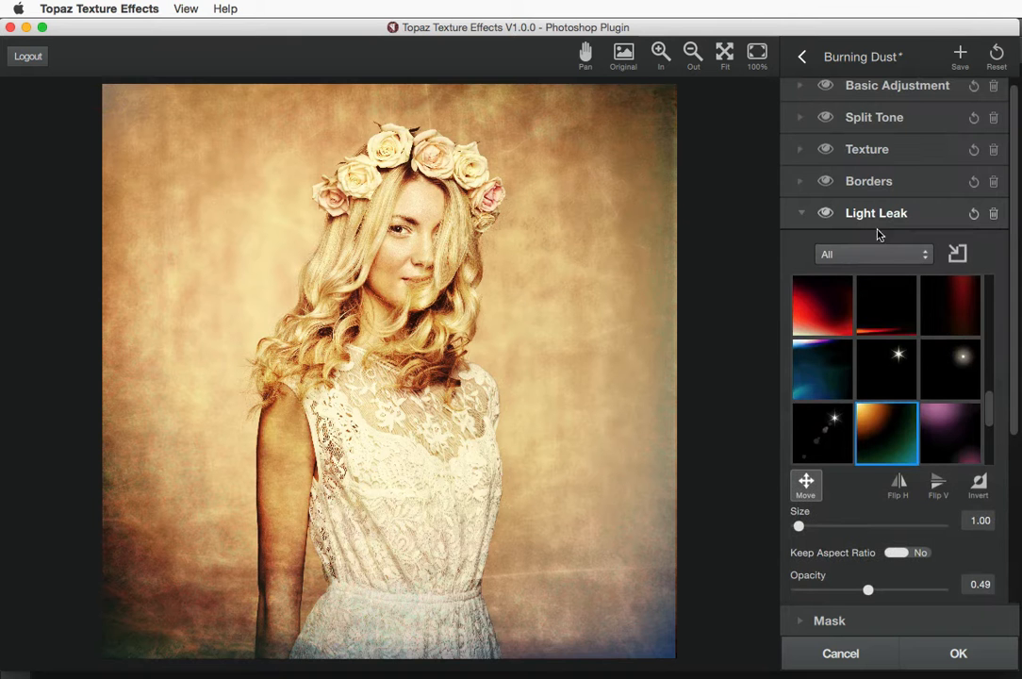
Reload Burning Dust from the Fine Art list to restore its purple light leak, then collapse Light Leak
{"action": "left_click", "coordinate": [801, 215]}
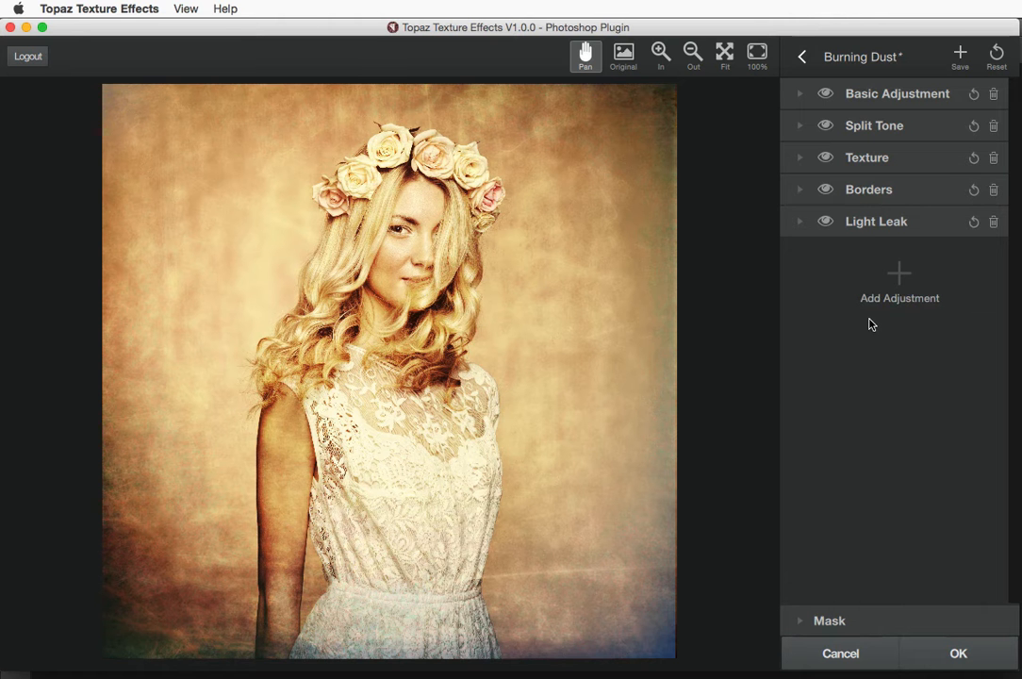
{"action": "left_click", "coordinate": [801, 57]}
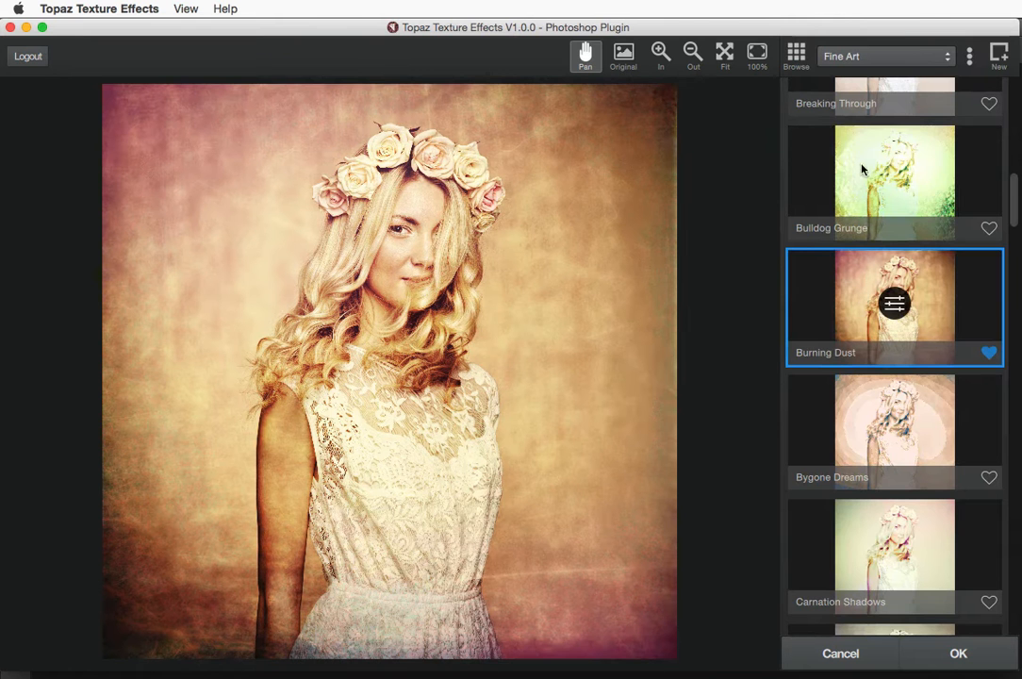
{"action": "left_click", "coordinate": [896, 305]}
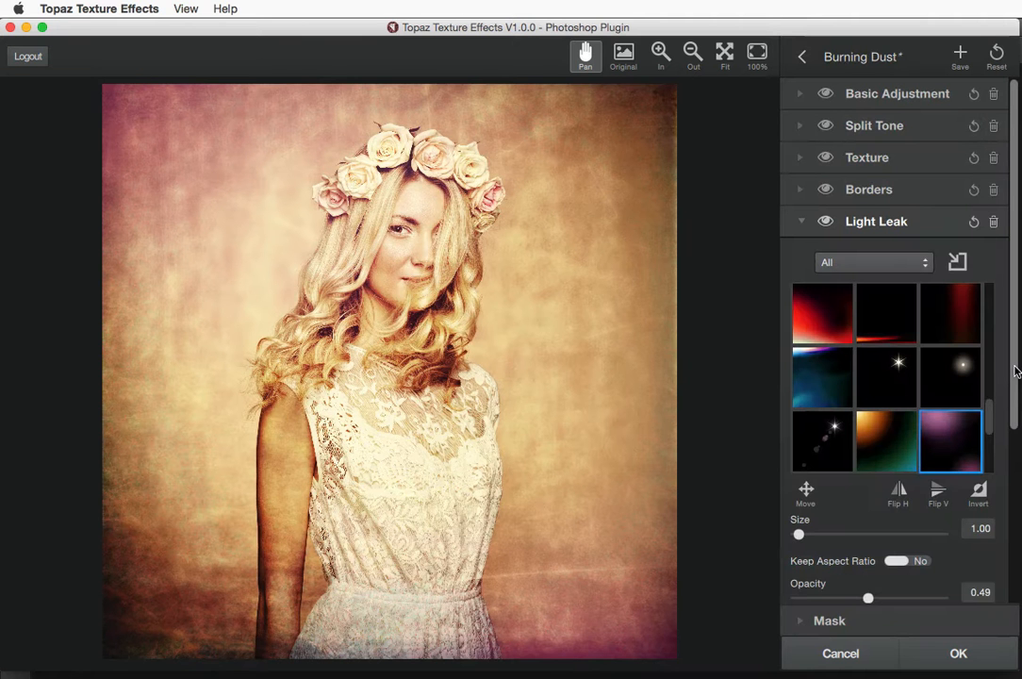
{"action": "left_click_drag", "start_coordinate": [1016, 370], "coordinate": [1014, 441]}
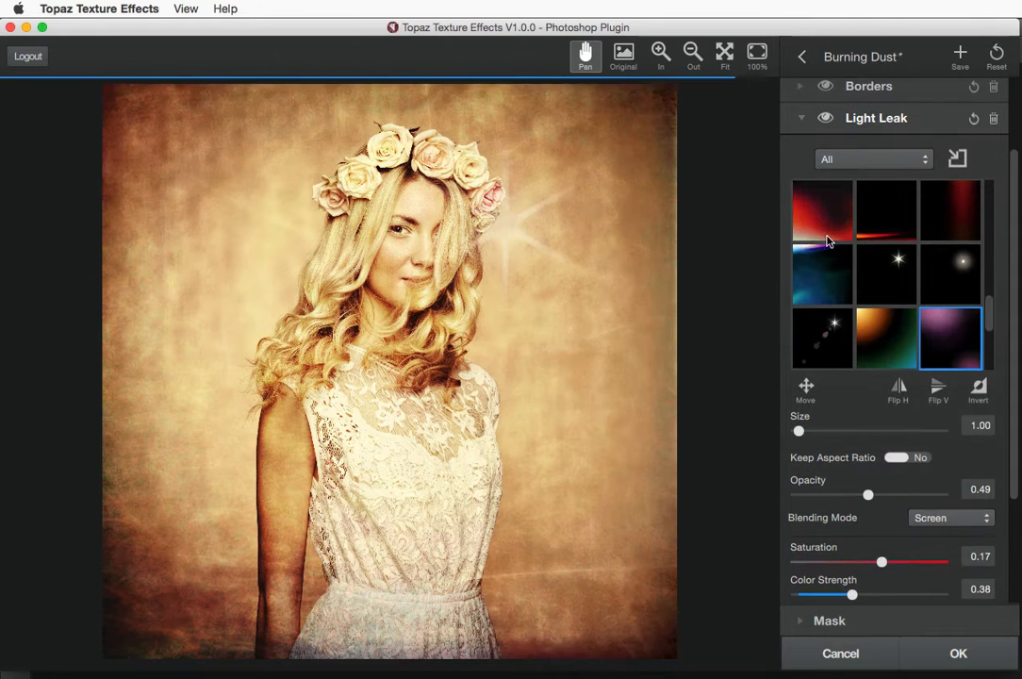
{"action": "left_click", "coordinate": [801, 120]}
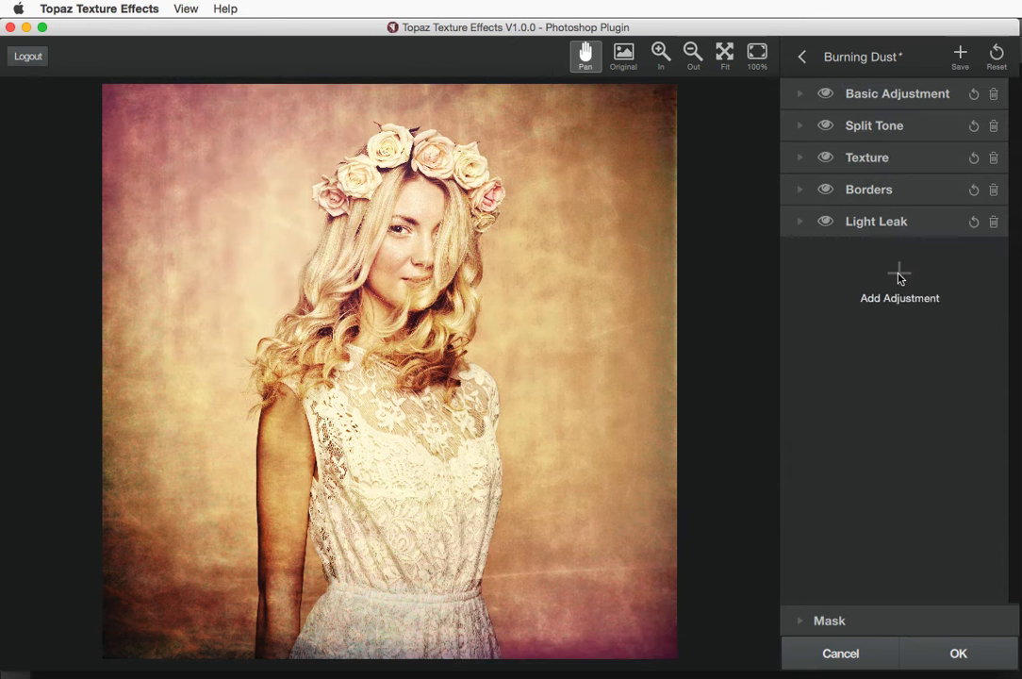
Add a second Light Leak using a dark leak with a warm orange right-edge glow
{"action": "left_click", "coordinate": [900, 275]}
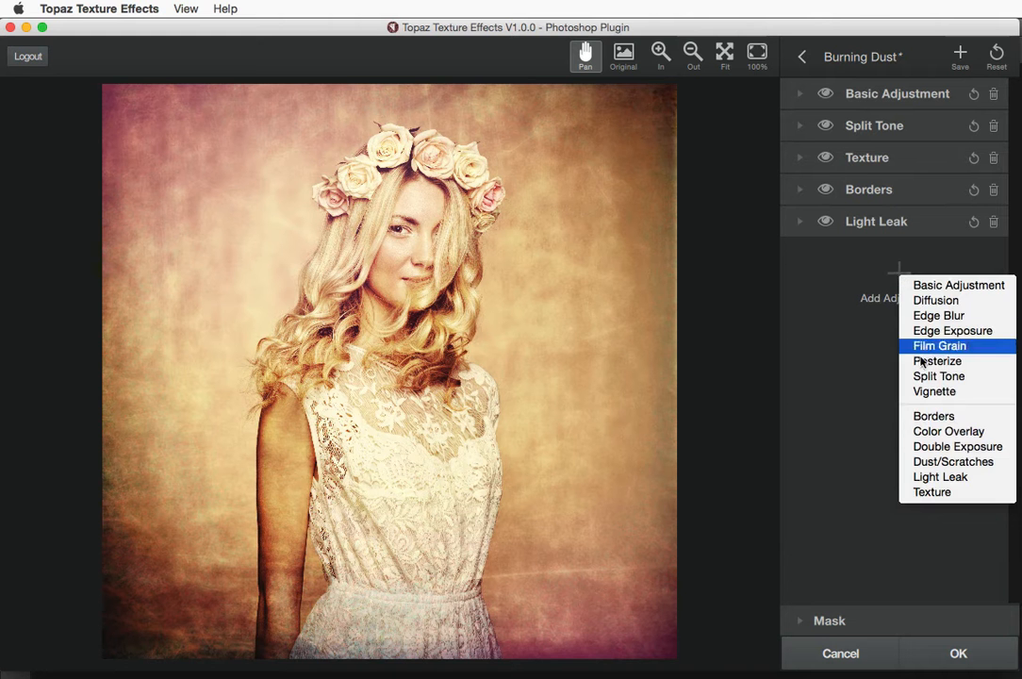
{"action": "left_click", "coordinate": [940, 476]}
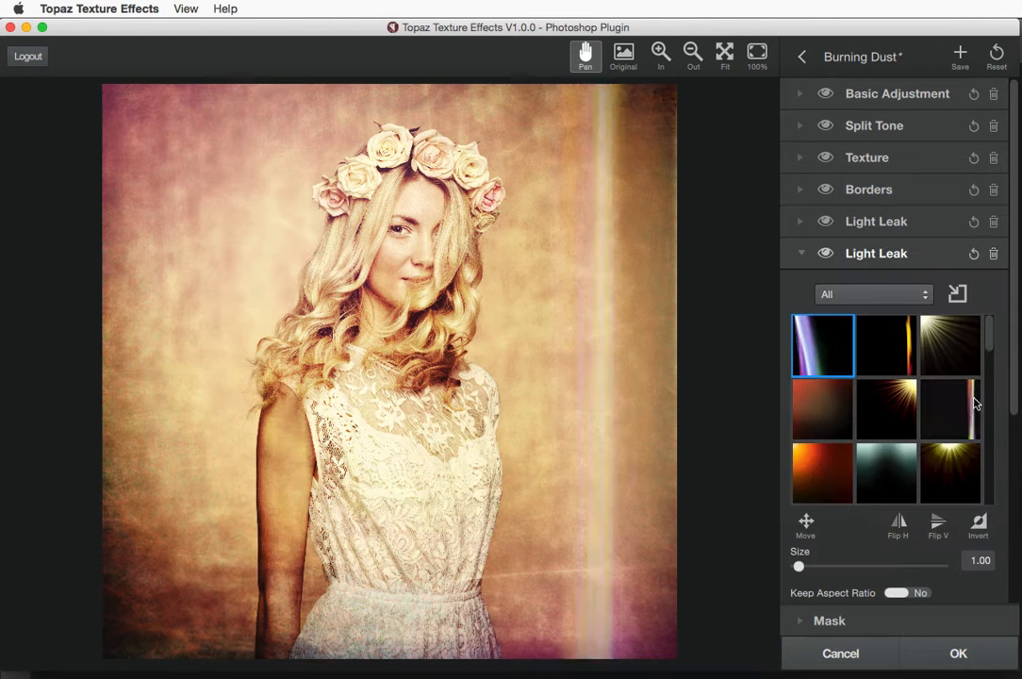
{"action": "left_click_drag", "start_coordinate": [990, 349], "coordinate": [988, 407]}
{"action": "left_click", "coordinate": [960, 403]}
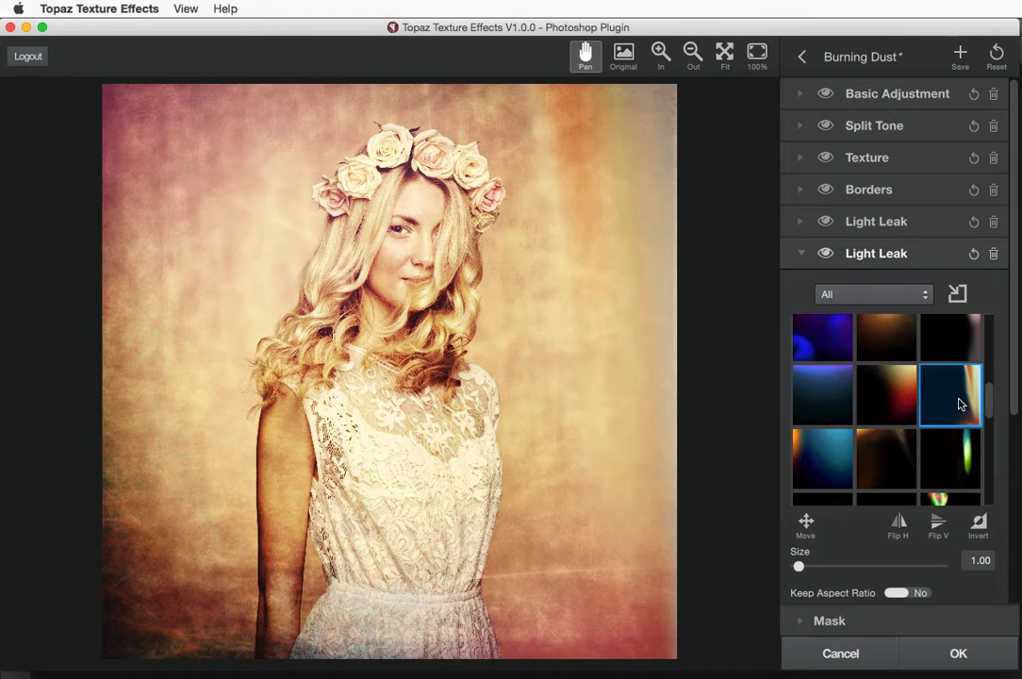
{"action": "left_click", "coordinate": [801, 253]}
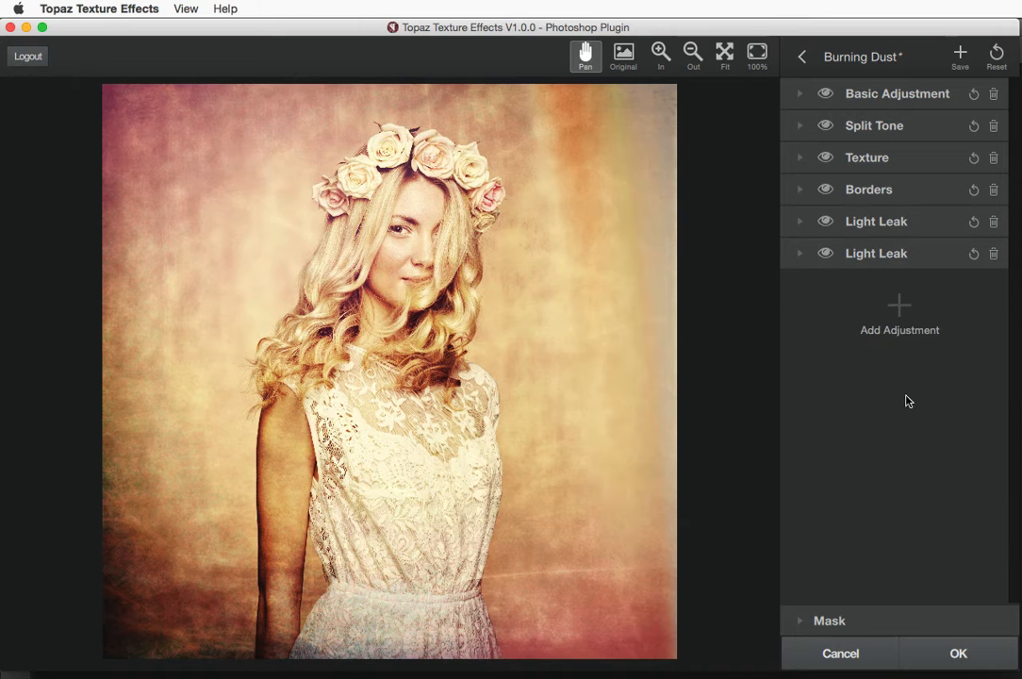
{"action": "left_click", "coordinate": [899, 305]}
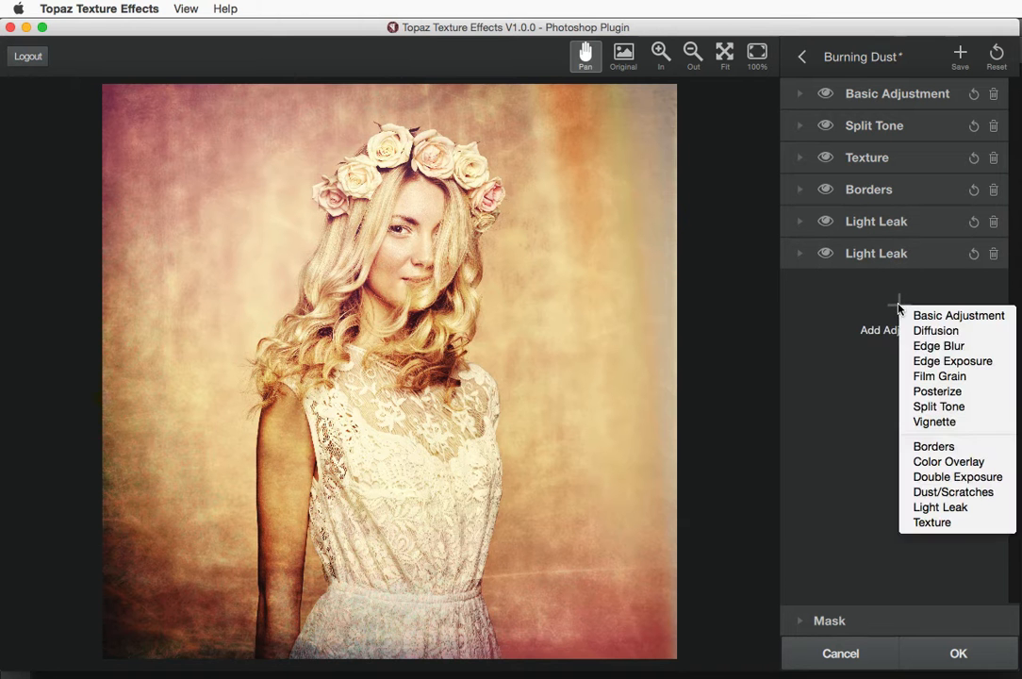
{"action": "left_click", "coordinate": [920, 330]}
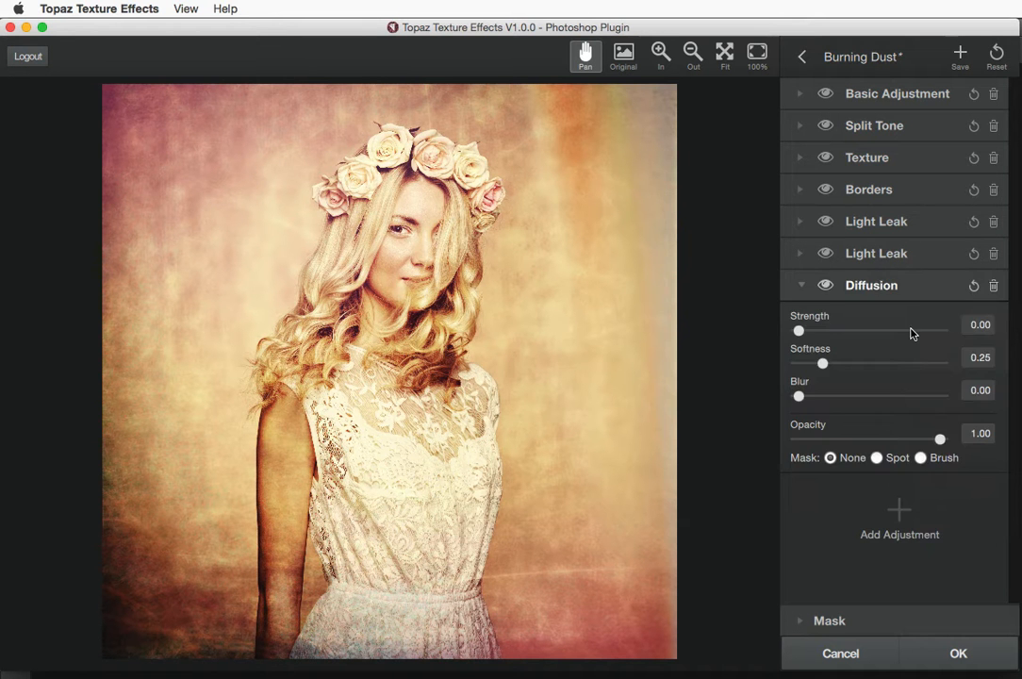
{"action": "left_click_drag", "start_coordinate": [798, 333], "coordinate": [888, 335]}
{"action": "left_click_drag", "start_coordinate": [819, 364], "coordinate": [843, 405]}
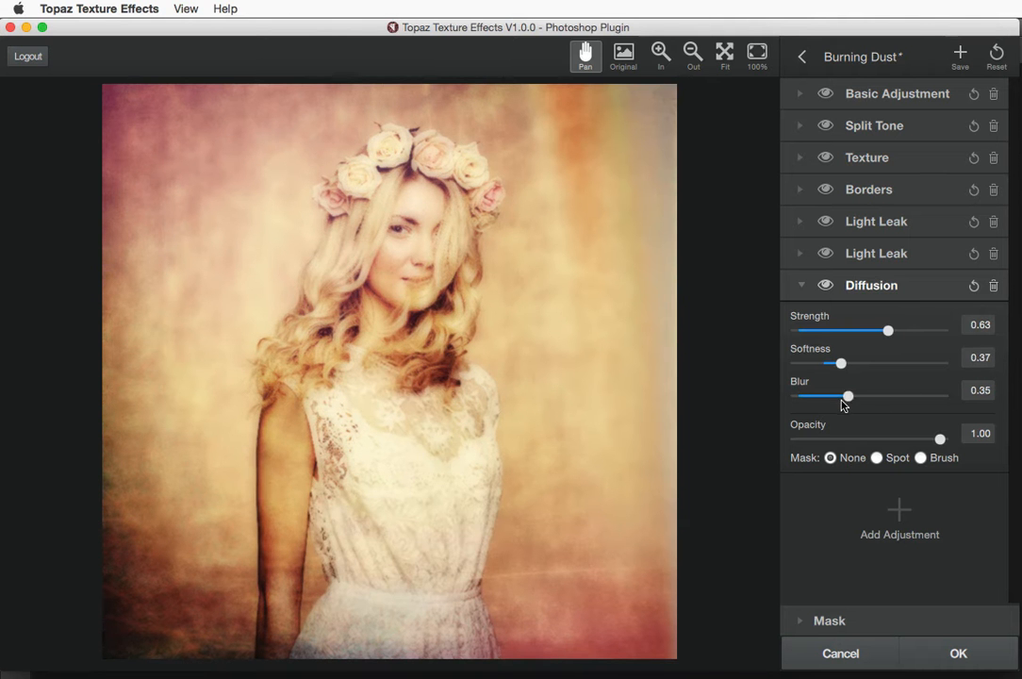
{"action": "left_click", "coordinate": [993, 286]}
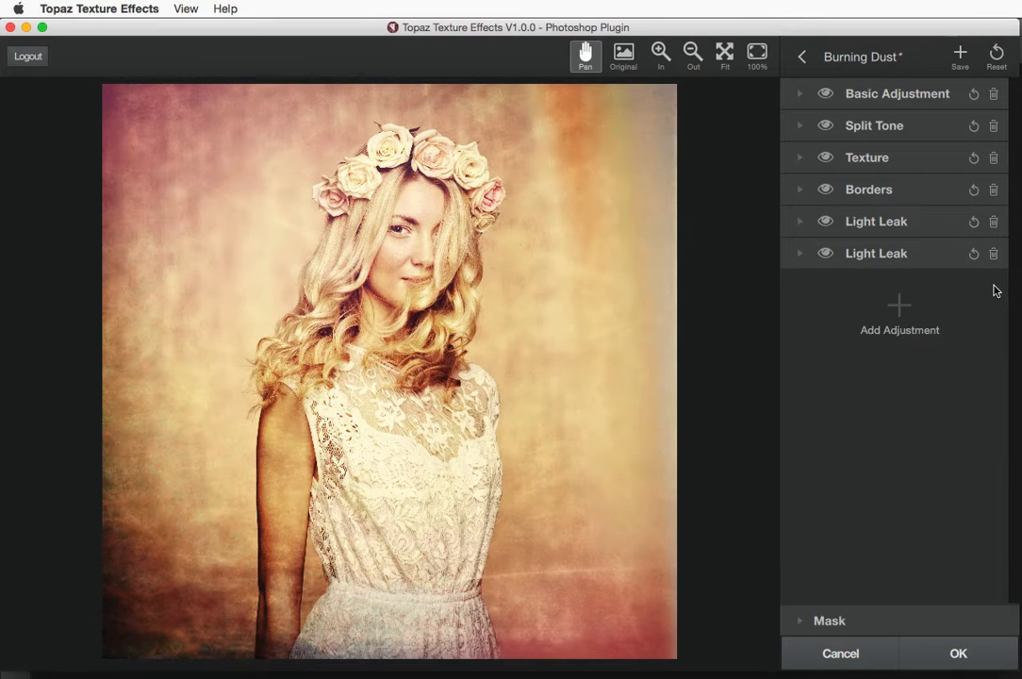
Try an Edge Blur adjustment with Blur 0.61 and lower opacity, then delete it
{"action": "left_click", "coordinate": [898, 308]}
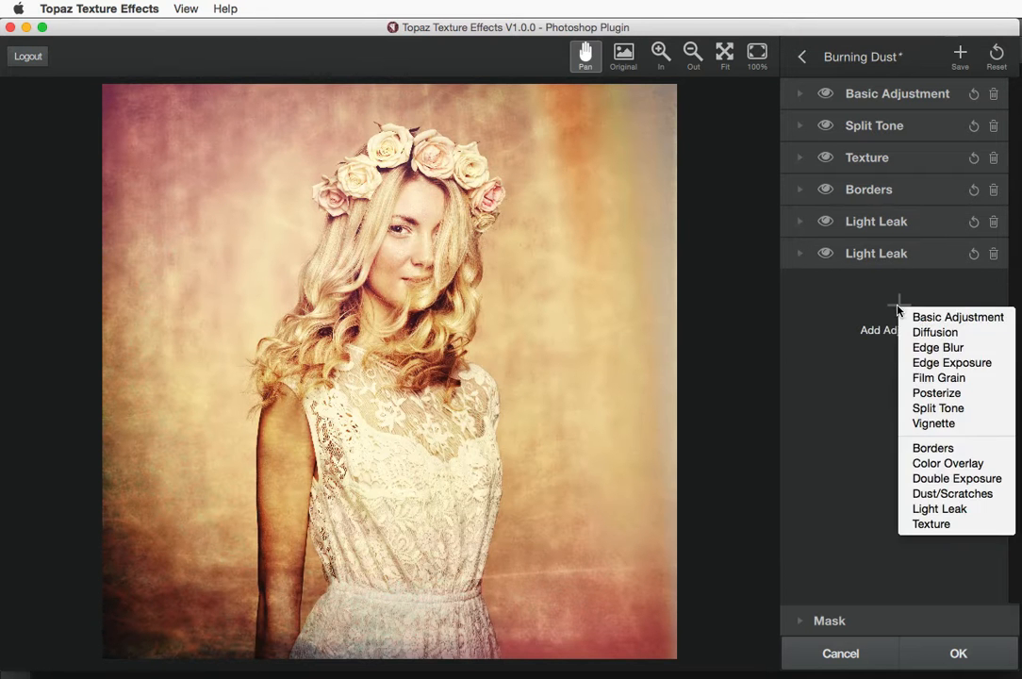
{"action": "left_click", "coordinate": [921, 347]}
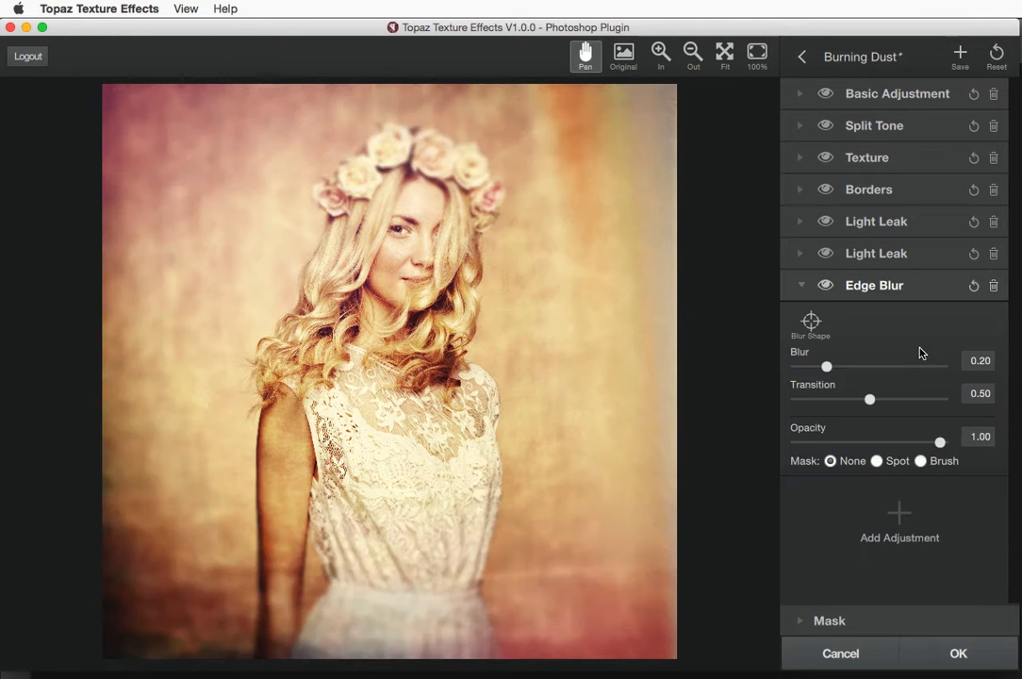
{"action": "left_click_drag", "start_coordinate": [827, 367], "coordinate": [898, 403]}
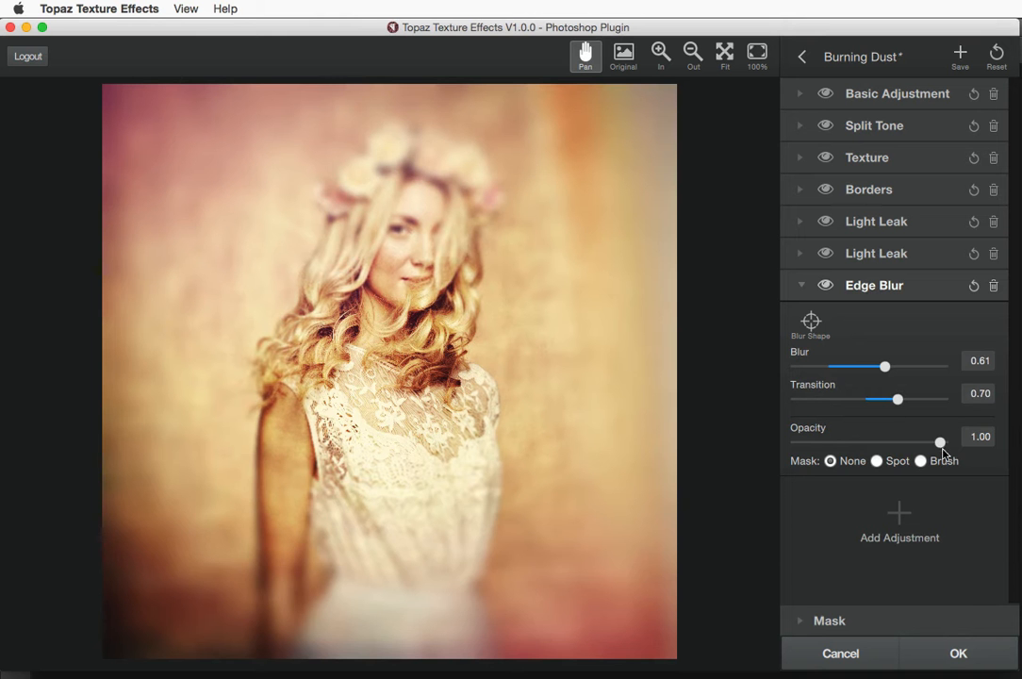
{"action": "left_click_drag", "start_coordinate": [939, 444], "coordinate": [867, 443]}
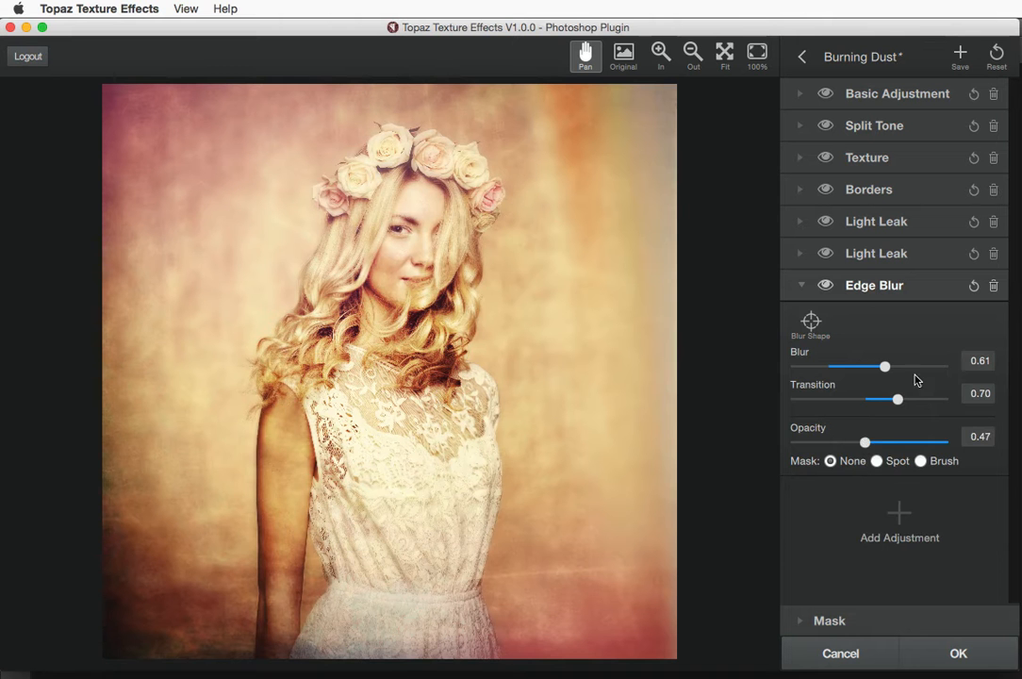
{"action": "left_click", "coordinate": [993, 286]}
{"action": "left_click", "coordinate": [941, 332]}
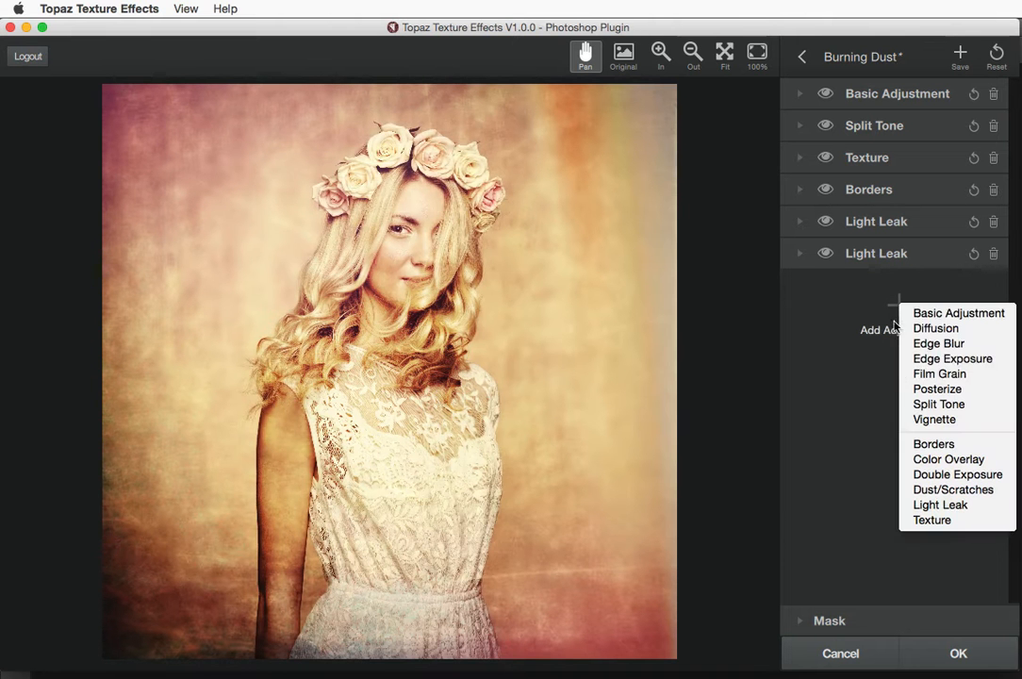
Add Edge Exposure darkening the left edge to 0.42 and the right edge to 0.58
{"action": "left_click", "coordinate": [937, 359]}
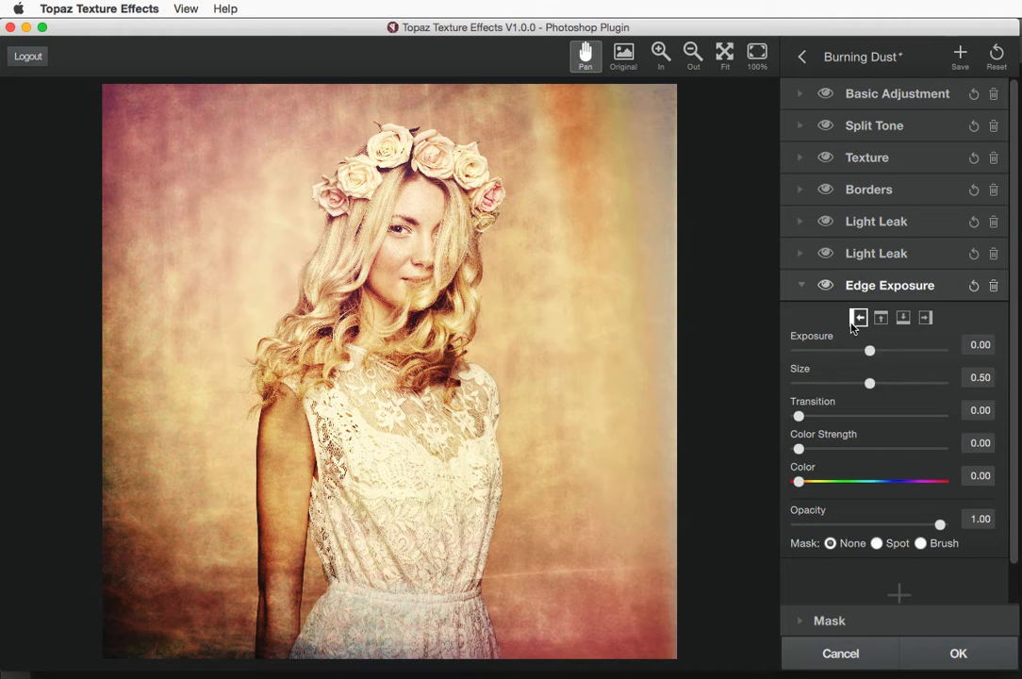
{"action": "left_click_drag", "start_coordinate": [870, 350], "coordinate": [882, 382]}
{"action": "mouse_move", "coordinate": [818, 416]}
{"action": "left_mouse_down"}
{"action": "mouse_move", "coordinate": [983, 434]}
{"action": "mouse_move", "coordinate": [800, 421]}
{"action": "left_mouse_up"}
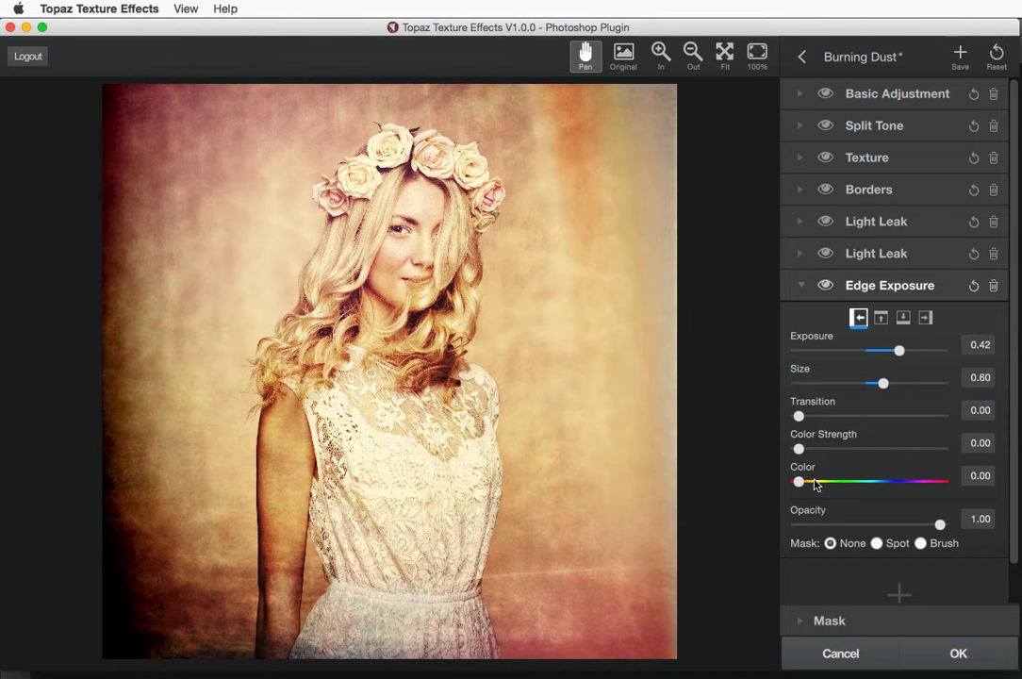
{"action": "left_click", "coordinate": [926, 318]}
{"action": "left_click_drag", "start_coordinate": [870, 351], "coordinate": [876, 383]}
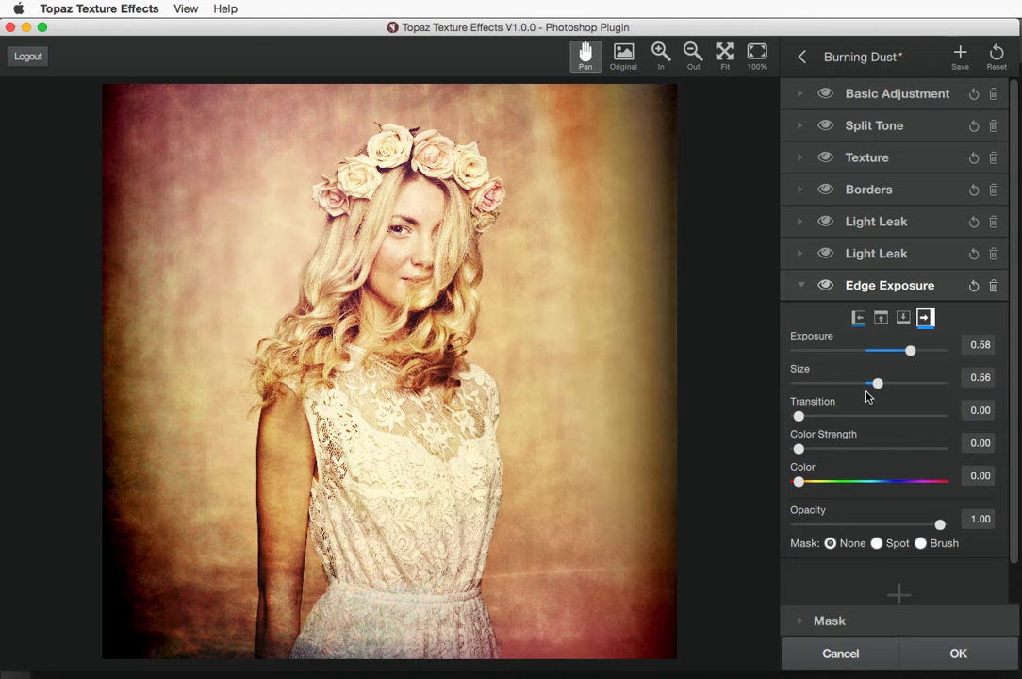
{"action": "left_click", "coordinate": [800, 286]}
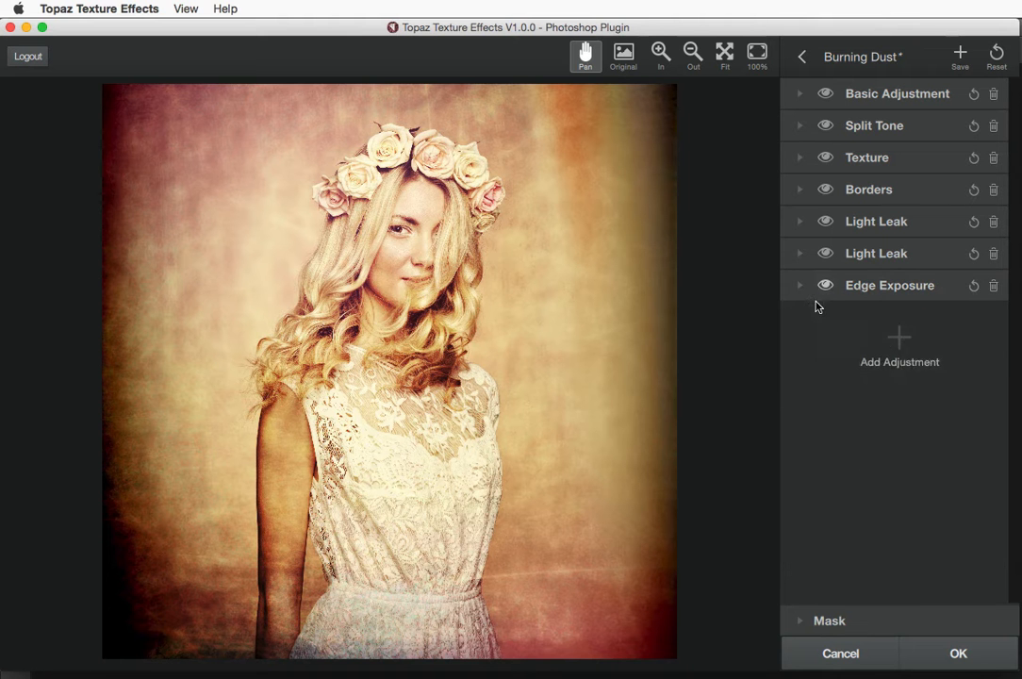
{"action": "left_click", "coordinate": [892, 338]}
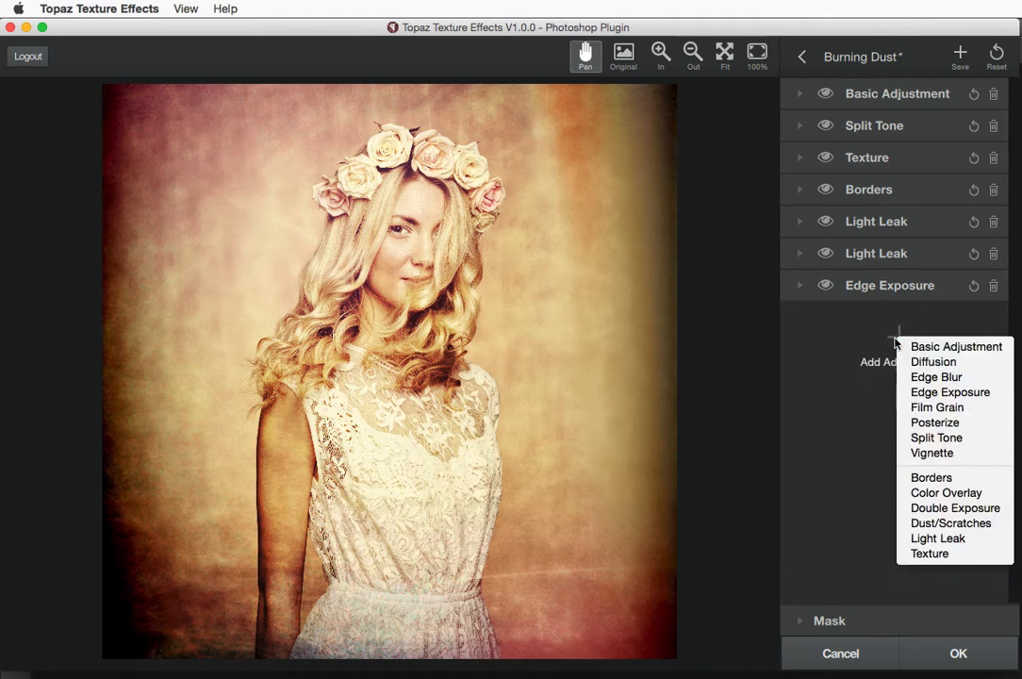
{"action": "left_click", "coordinate": [930, 408]}
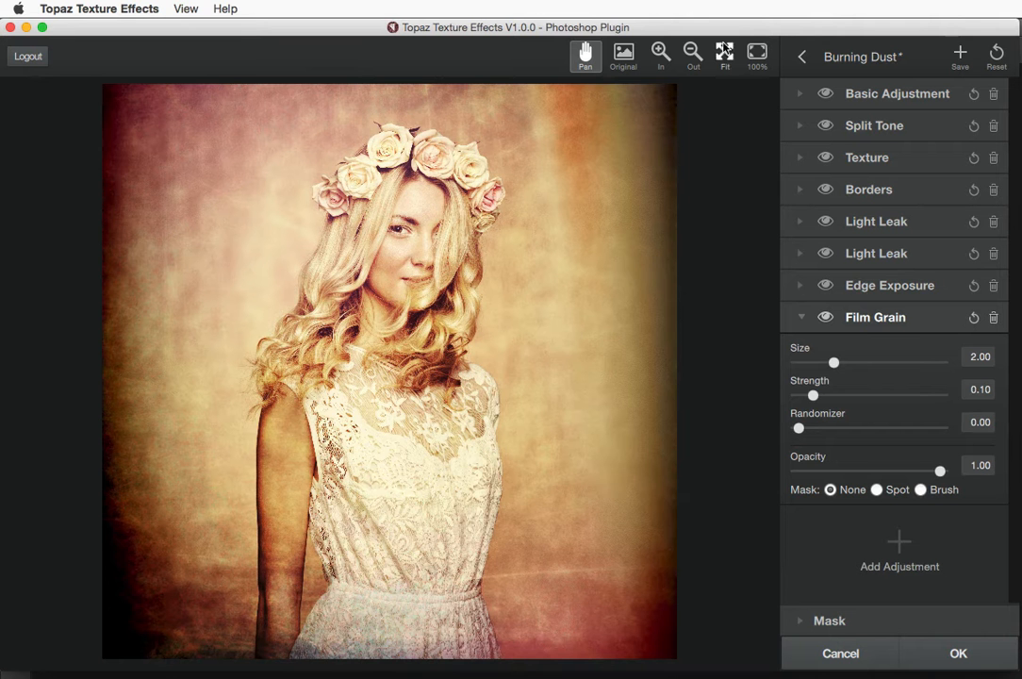
{"action": "left_click", "coordinate": [757, 55]}
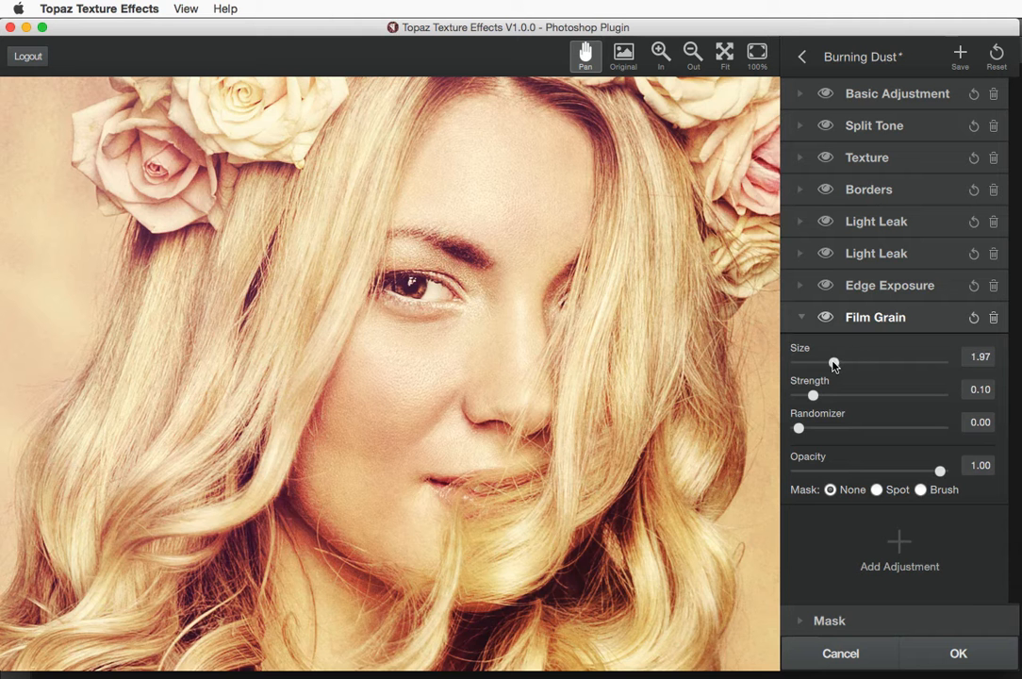
{"action": "left_click_drag", "start_coordinate": [833, 363], "coordinate": [868, 370]}
{"action": "left_click_drag", "start_coordinate": [812, 397], "coordinate": [849, 398]}
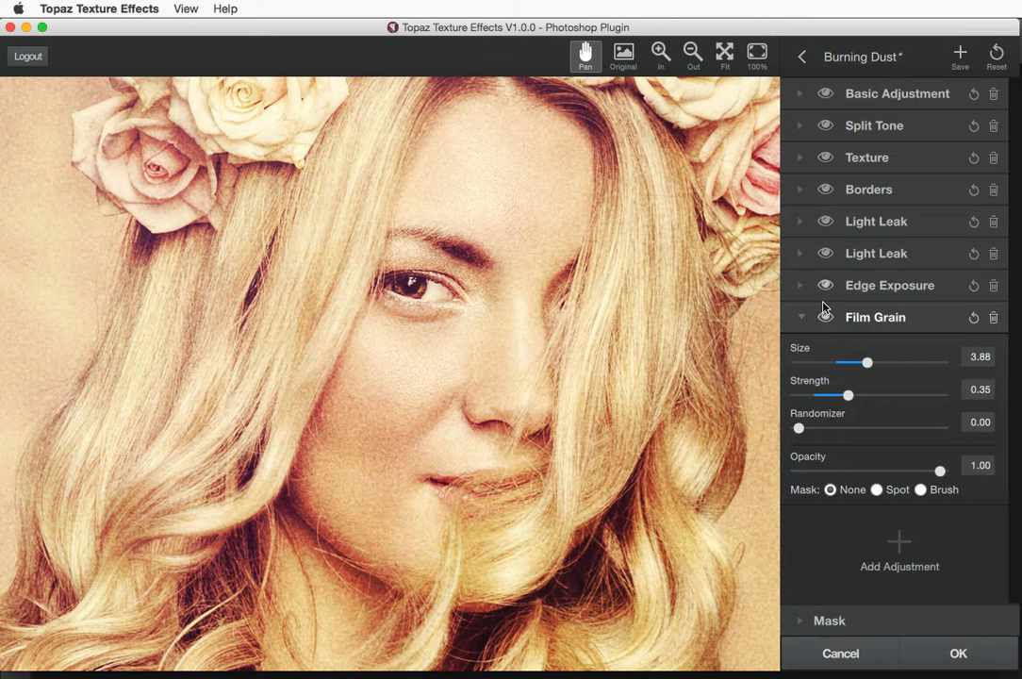
{"action": "left_click", "coordinate": [993, 319]}
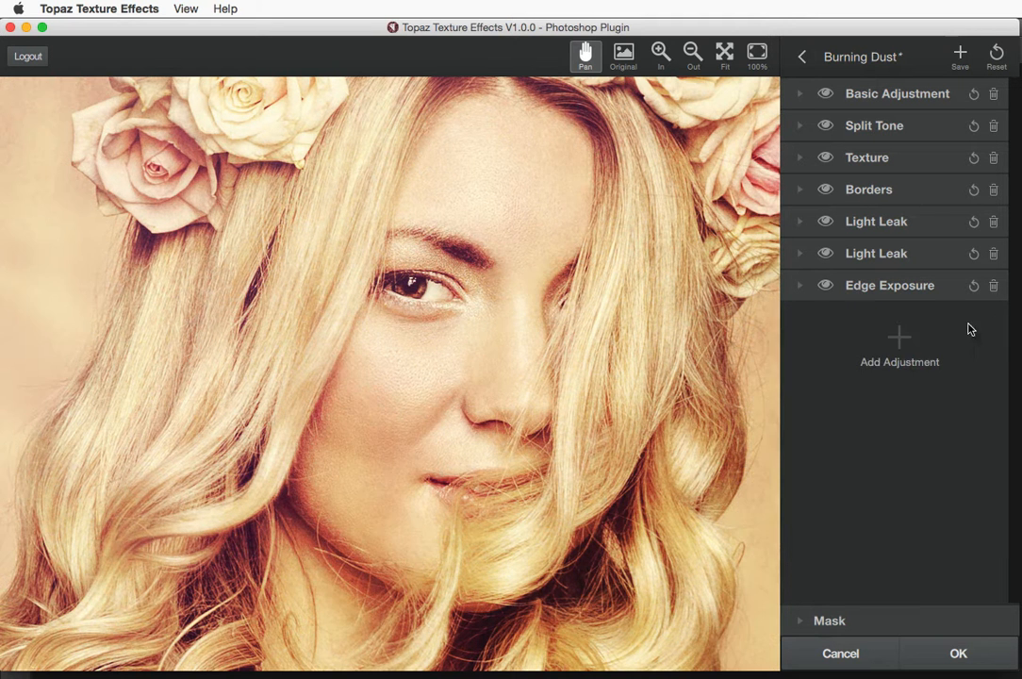
{"action": "left_click", "coordinate": [898, 340]}
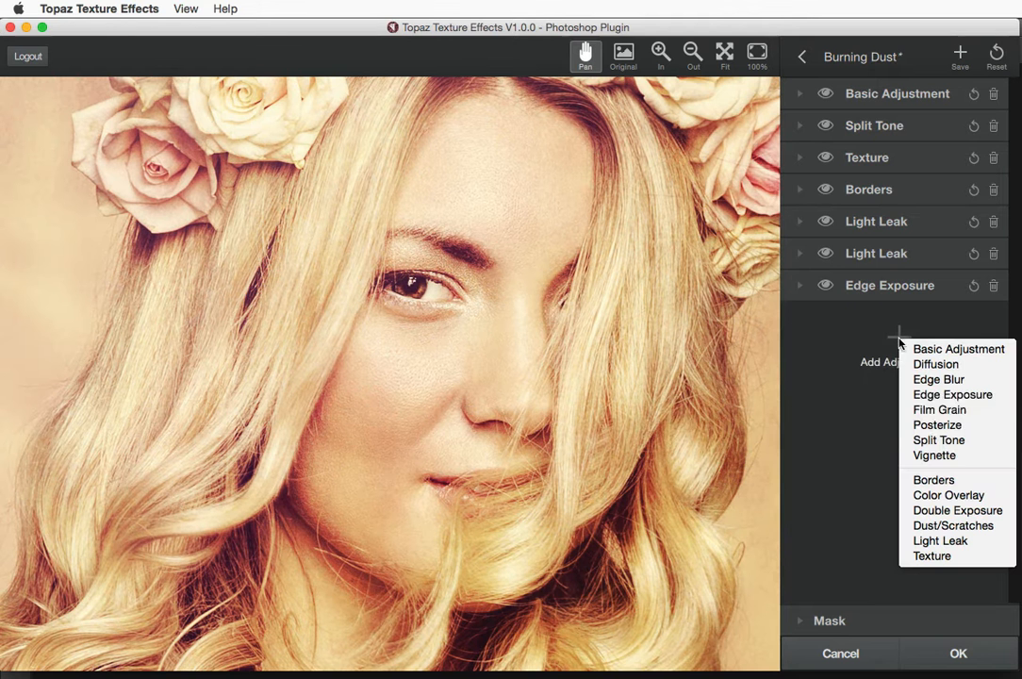
{"action": "left_click", "coordinate": [925, 459]}
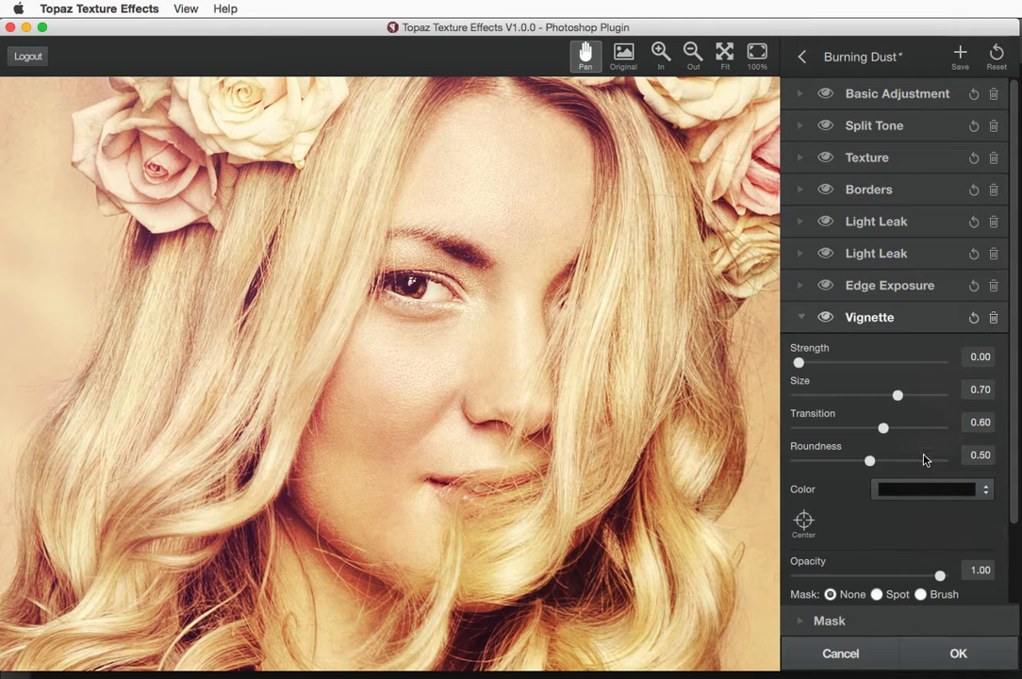
{"action": "left_click", "coordinate": [725, 55]}
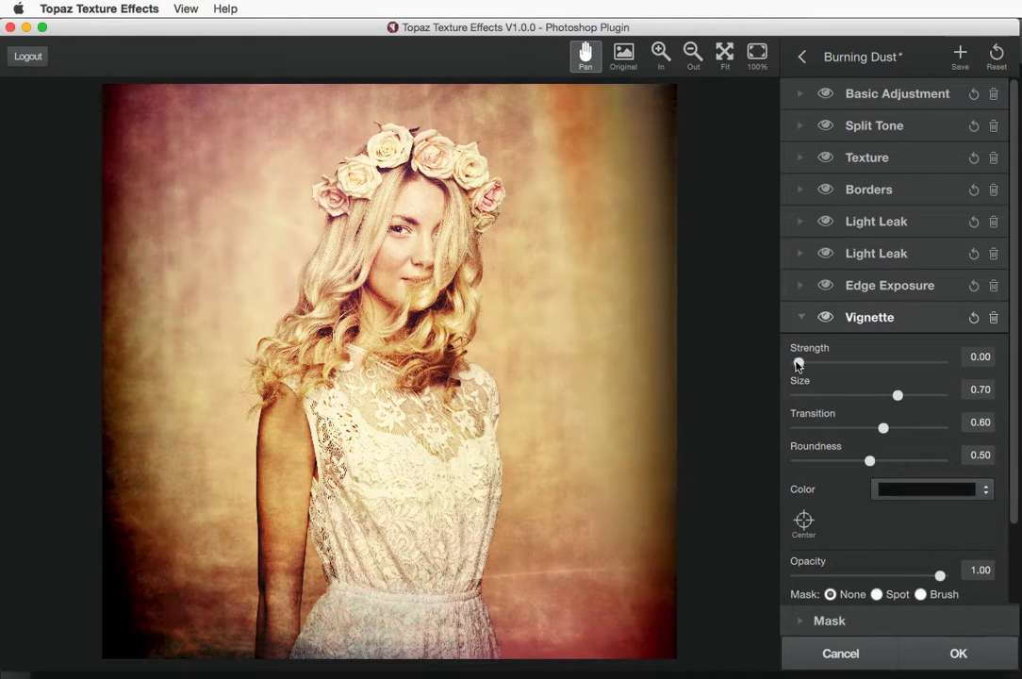
{"action": "left_click_drag", "start_coordinate": [798, 362], "coordinate": [912, 395]}
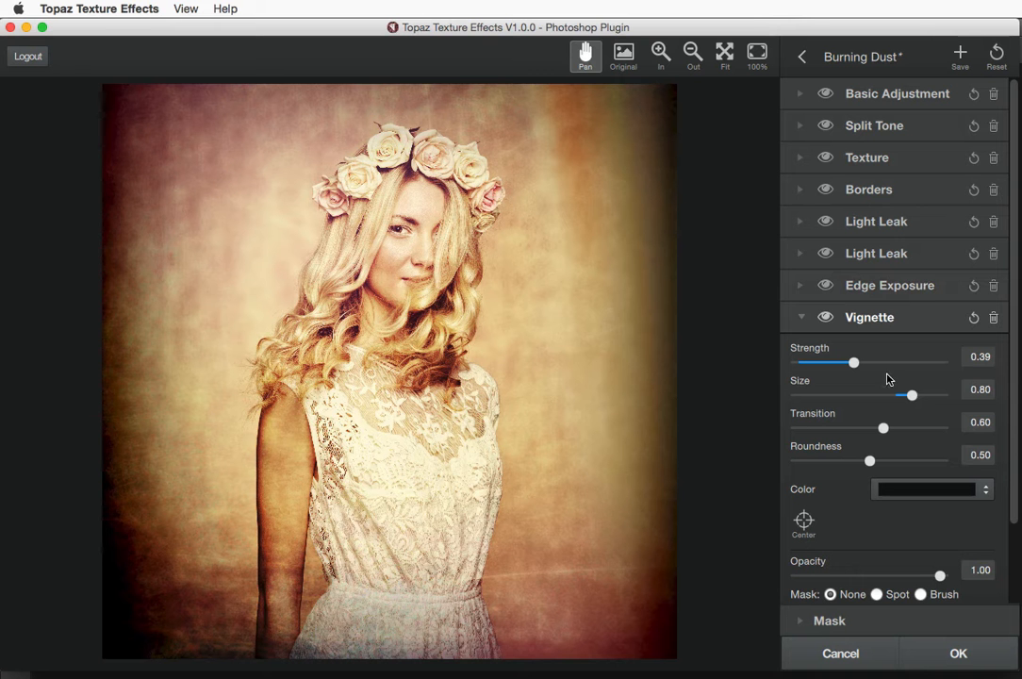
{"action": "left_click", "coordinate": [803, 522]}
{"action": "left_click", "coordinate": [509, 330]}
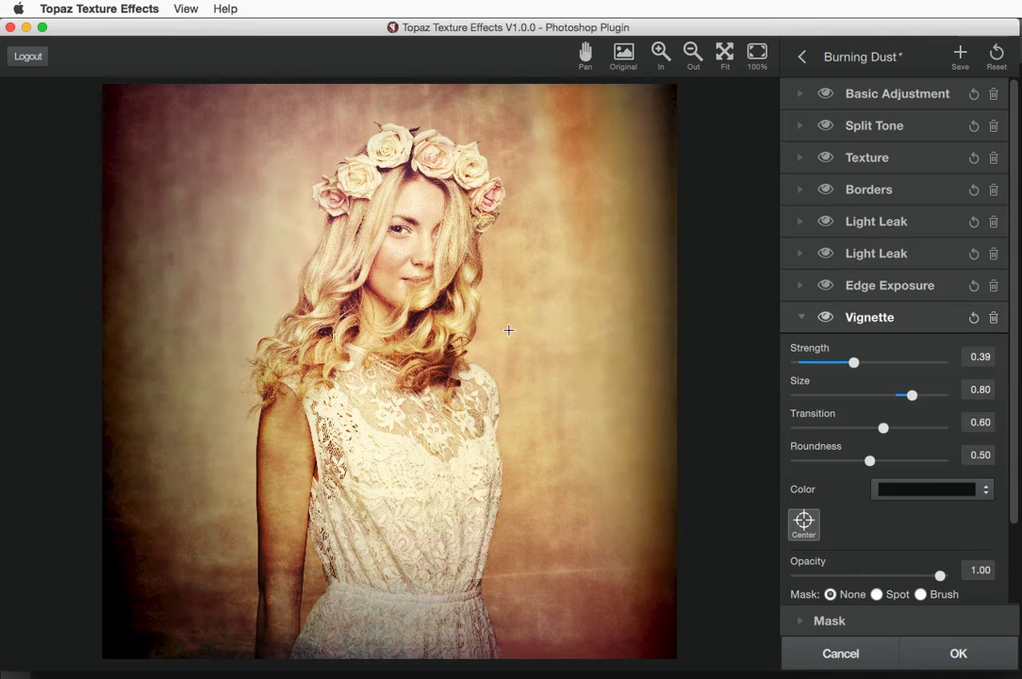
{"action": "left_click", "coordinate": [804, 523]}
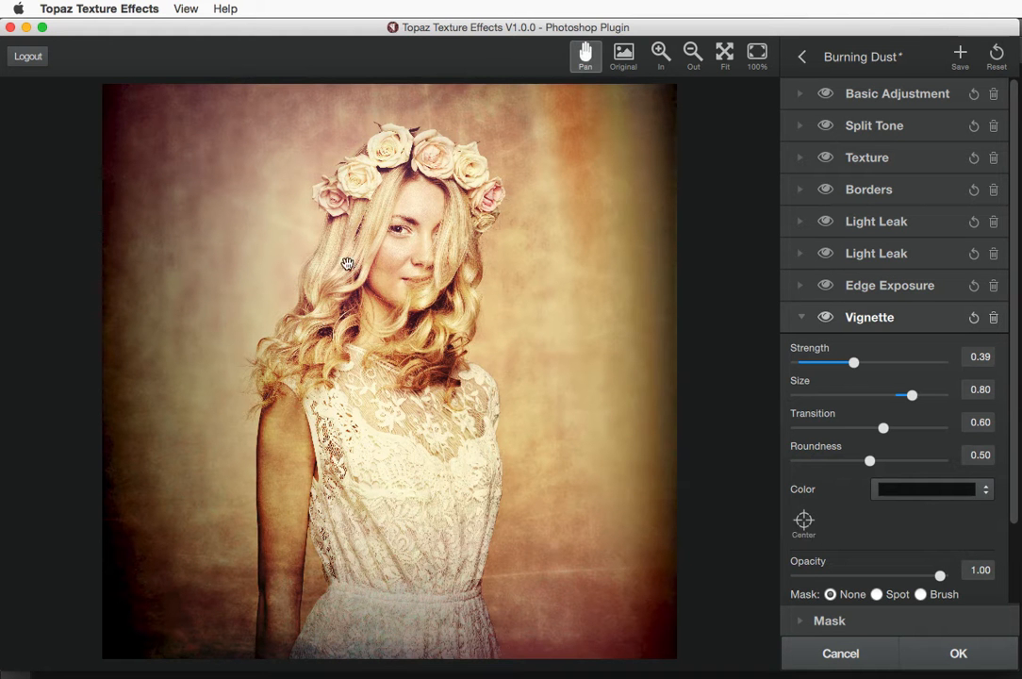
{"action": "left_click", "coordinate": [803, 520]}
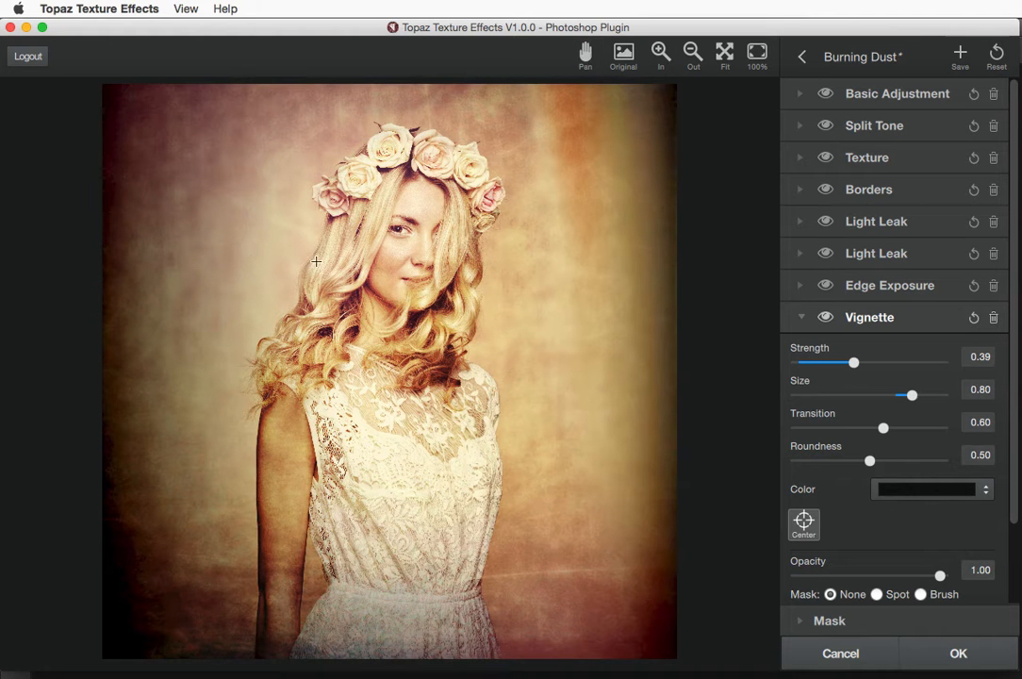
{"action": "left_click", "coordinate": [284, 236]}
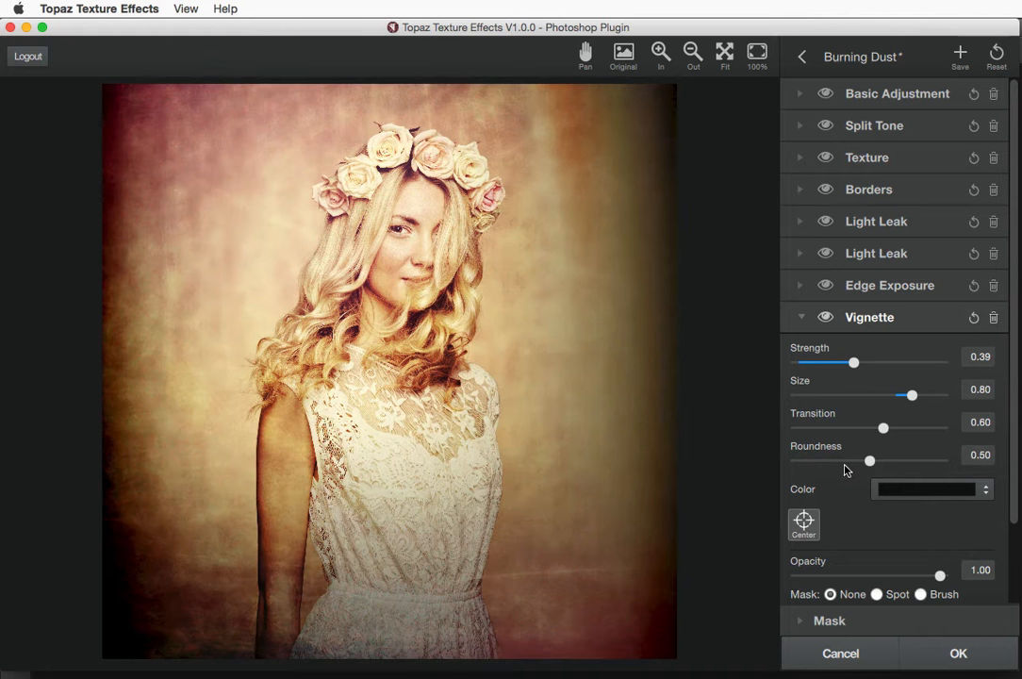
{"action": "left_click", "coordinate": [994, 317]}
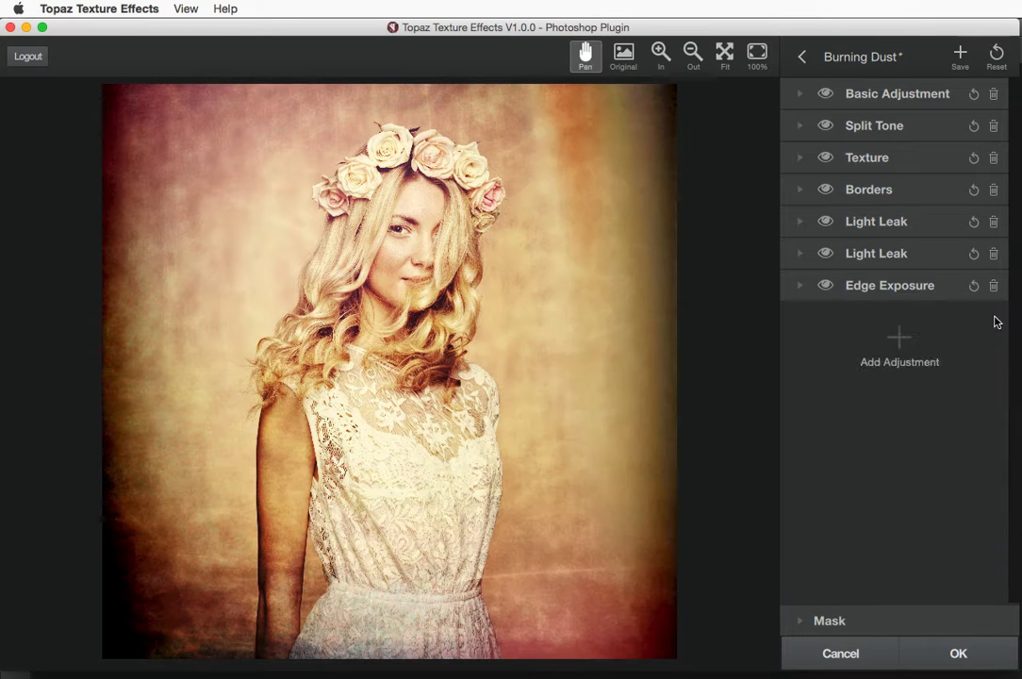
Add a pink Color Overlay adjustment blended in Soft Light mode
{"action": "left_click", "coordinate": [900, 337]}
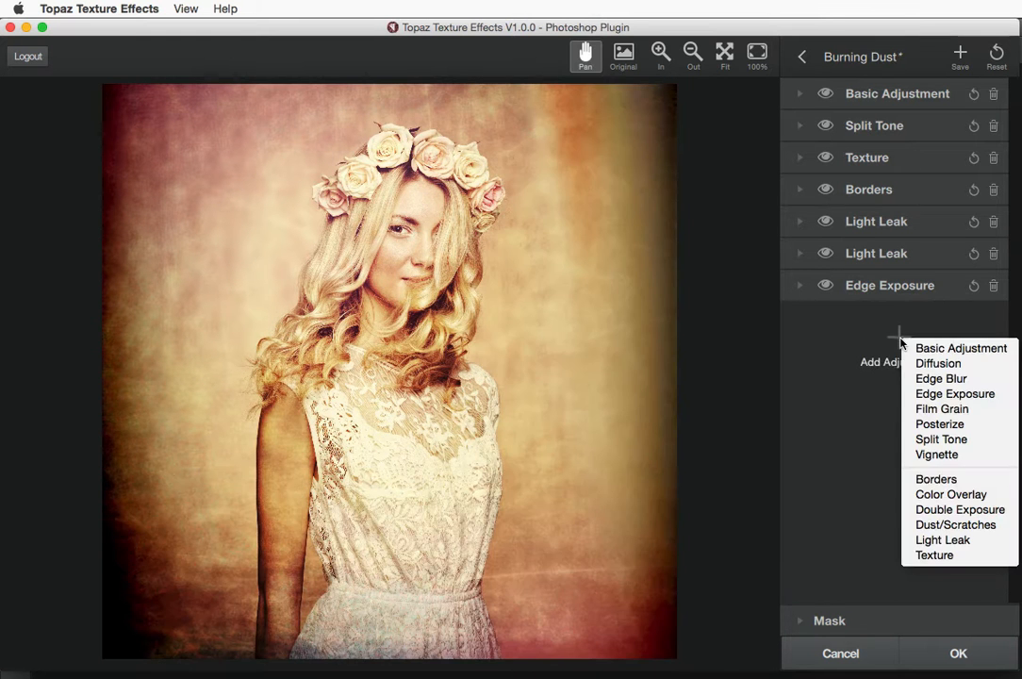
{"action": "left_click", "coordinate": [932, 492]}
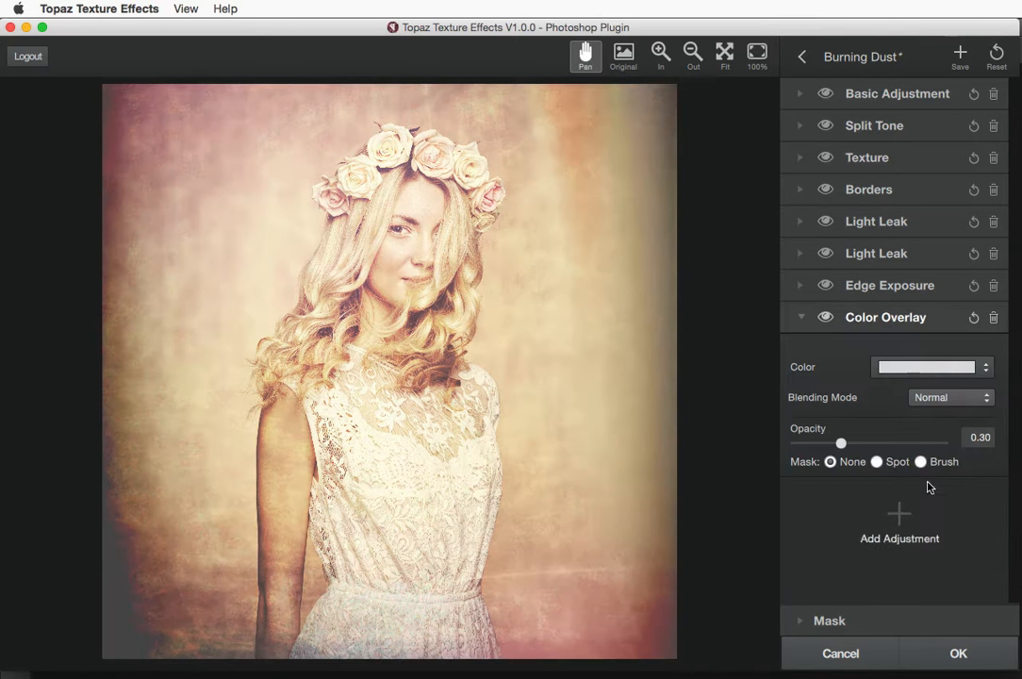
{"action": "left_click", "coordinate": [971, 369]}
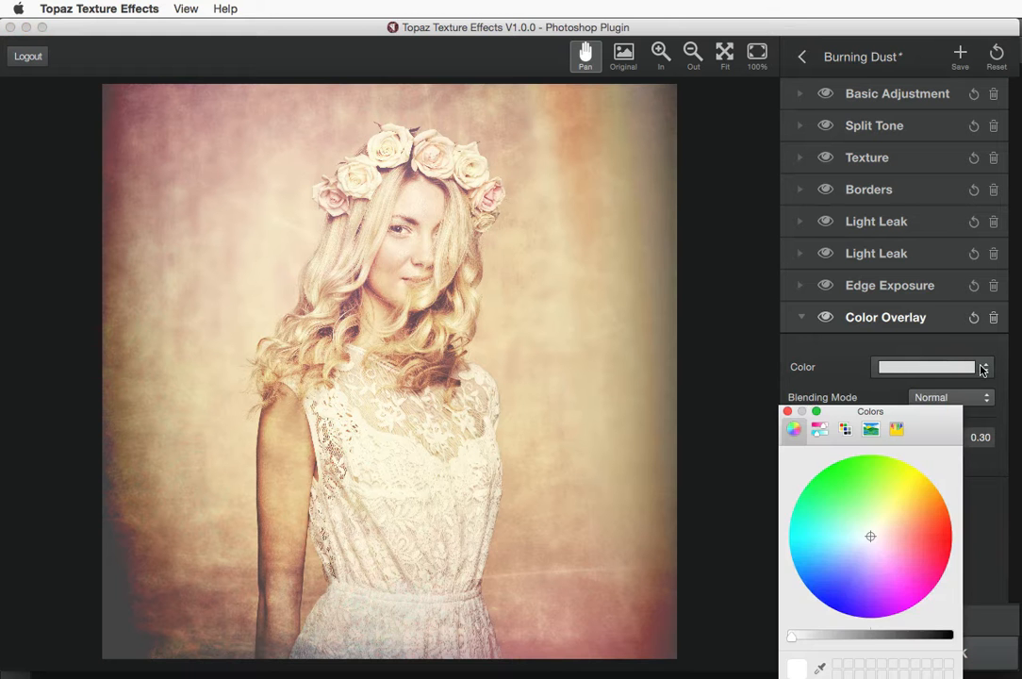
{"action": "left_click_drag", "start_coordinate": [851, 416], "coordinate": [832, 287]}
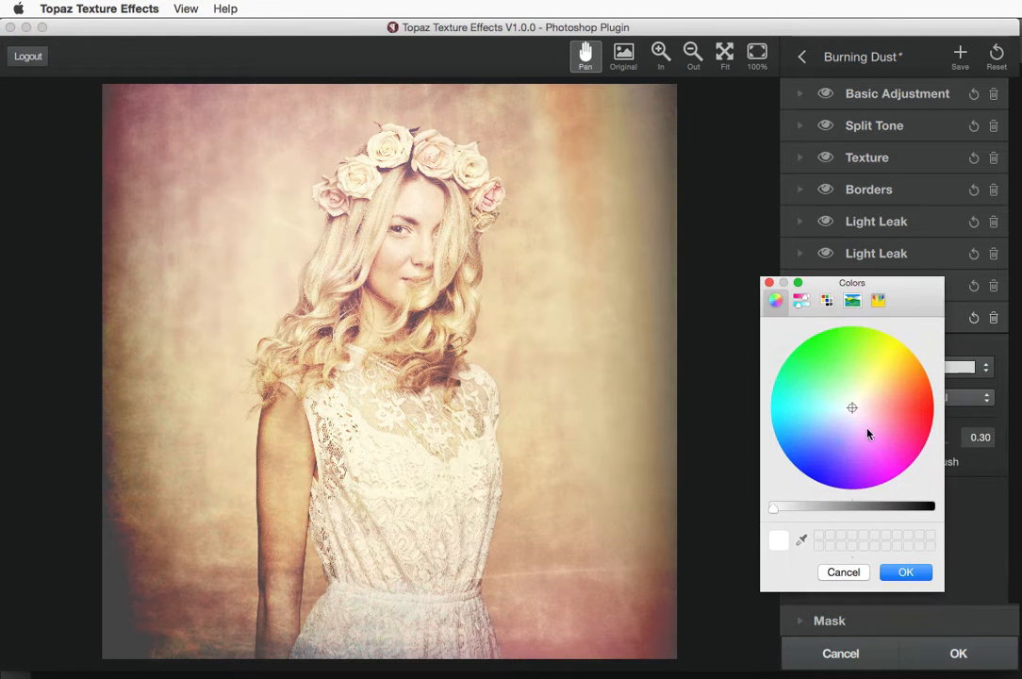
{"action": "left_click", "coordinate": [865, 434]}
{"action": "left_click", "coordinate": [906, 573]}
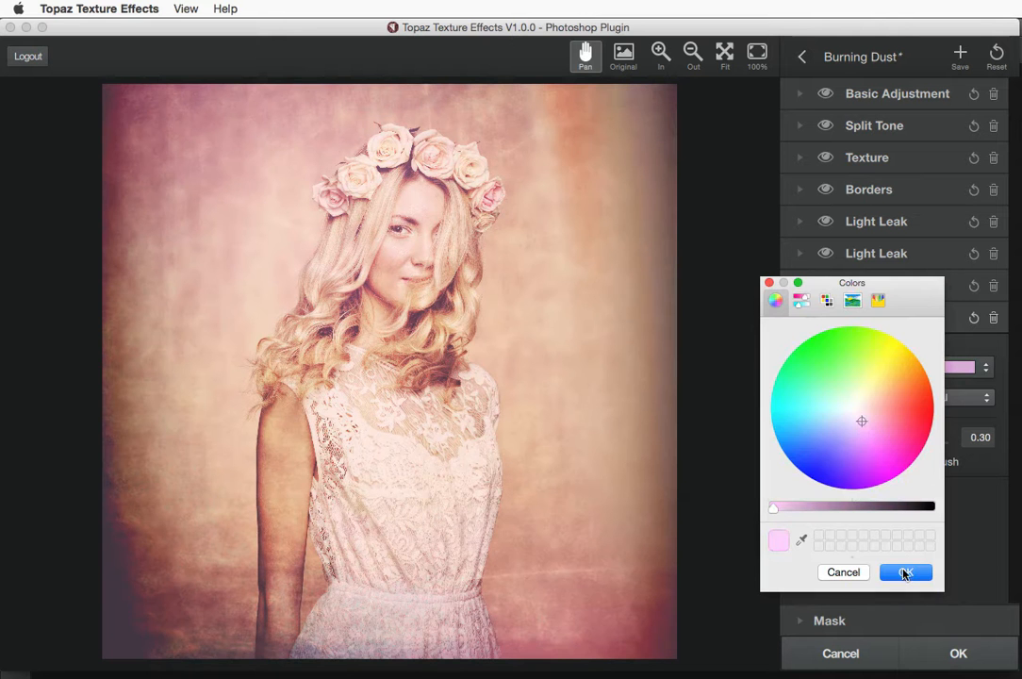
{"action": "left_click", "coordinate": [937, 399]}
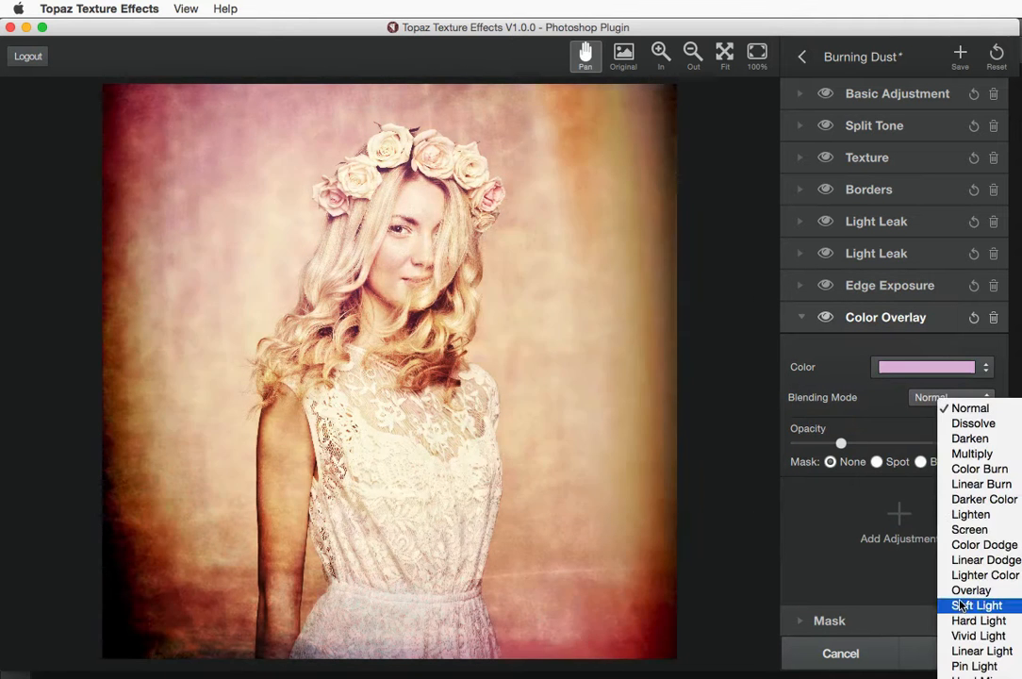
{"action": "left_click", "coordinate": [960, 606]}
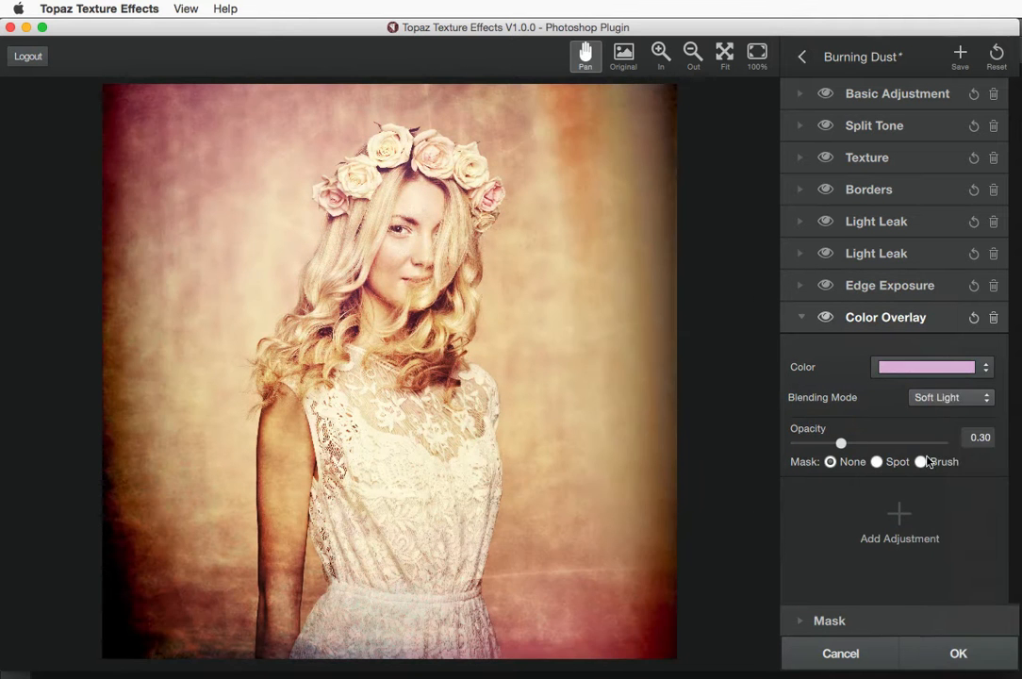
Compare the overlay on and off, raise its opacity to 0.53, then delete it
{"action": "left_click", "coordinate": [824, 319]}
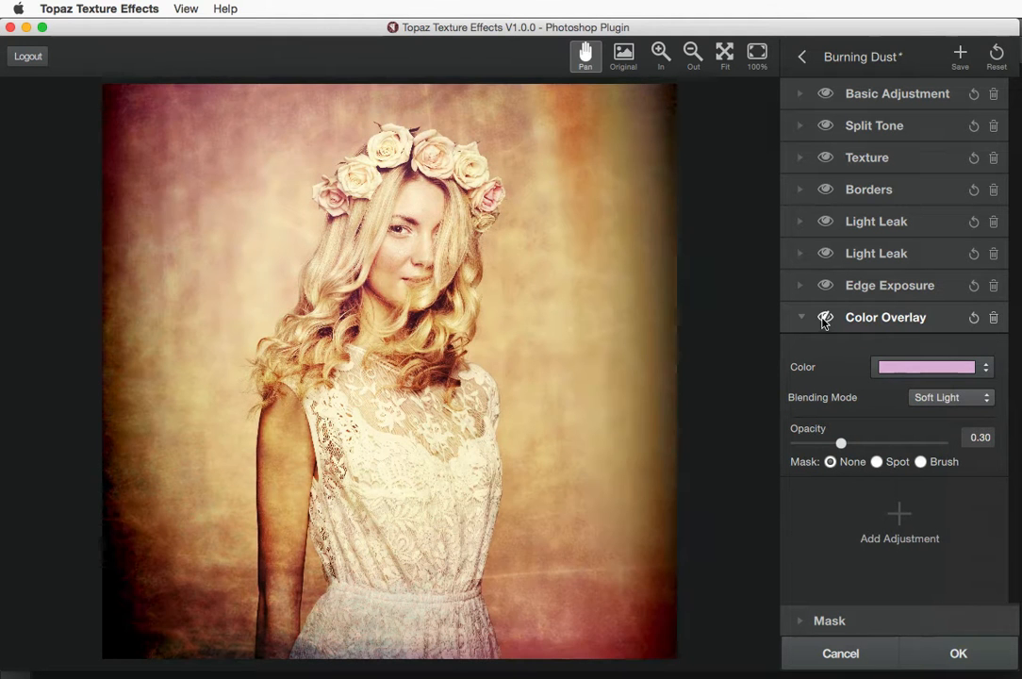
{"action": "left_click", "coordinate": [825, 319]}
{"action": "left_click", "coordinate": [824, 320]}
{"action": "left_click", "coordinate": [824, 319]}
{"action": "left_click", "coordinate": [823, 319]}
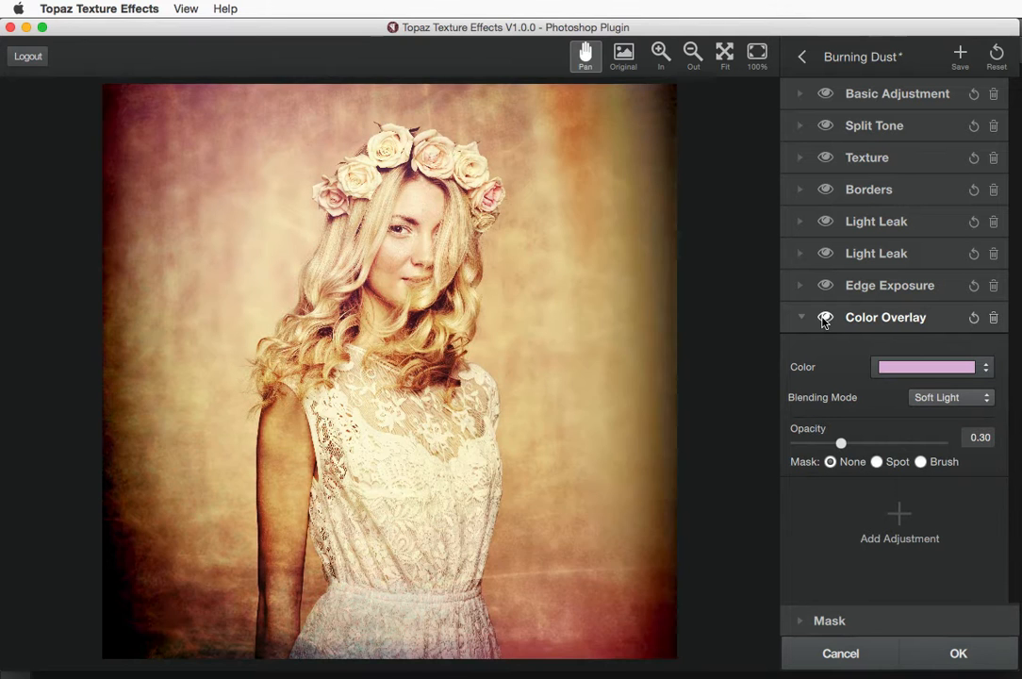
{"action": "left_click", "coordinate": [823, 319]}
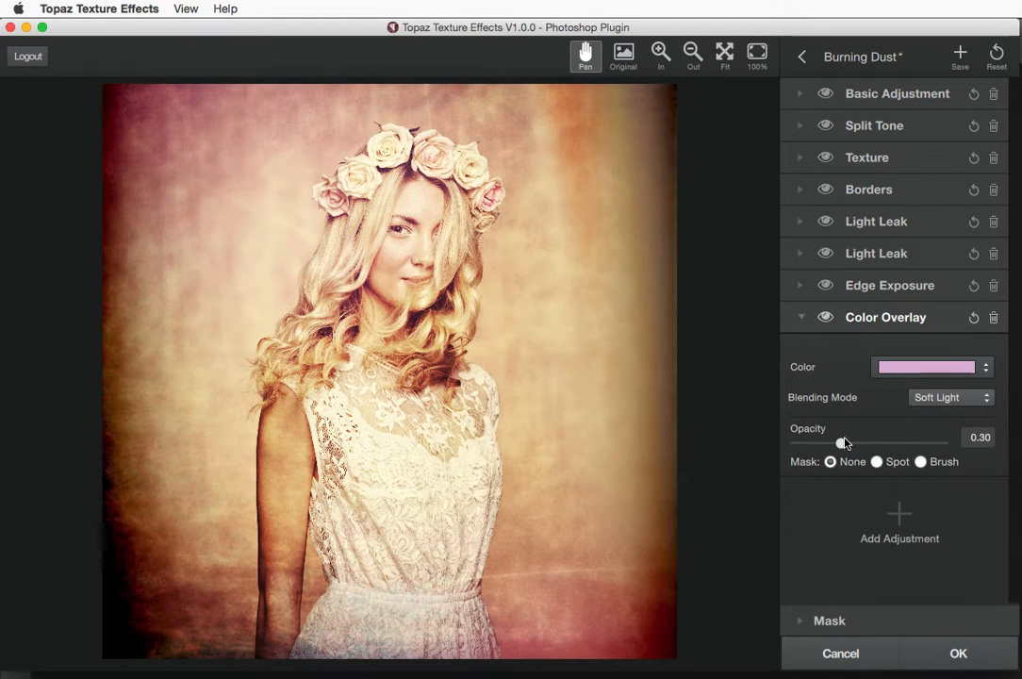
{"action": "mouse_move", "coordinate": [841, 442]}
{"action": "left_mouse_down"}
{"action": "mouse_move", "coordinate": [901, 443]}
{"action": "mouse_move", "coordinate": [804, 443]}
{"action": "mouse_move", "coordinate": [826, 444]}
{"action": "left_mouse_up"}
{"action": "left_click", "coordinate": [993, 321]}
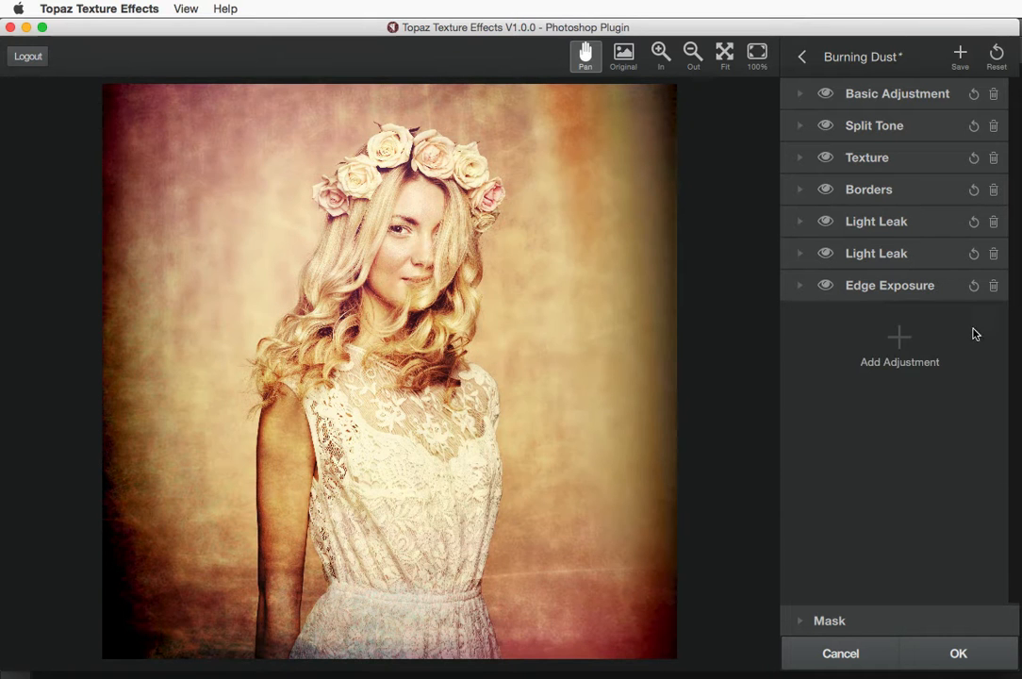
{"action": "left_click", "coordinate": [898, 340]}
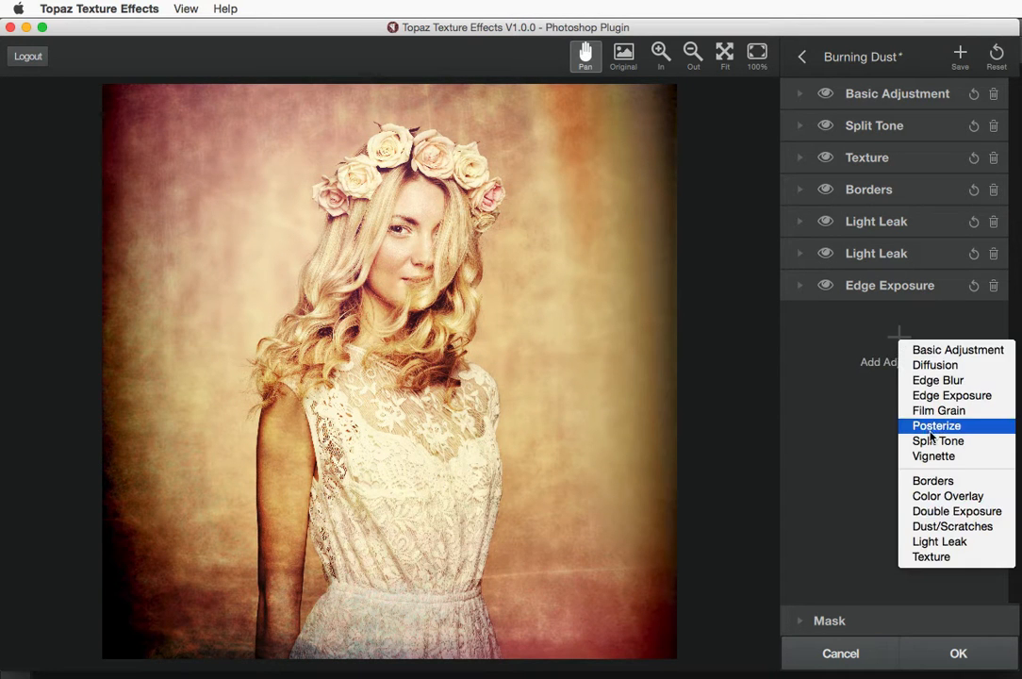
{"action": "left_click", "coordinate": [923, 514]}
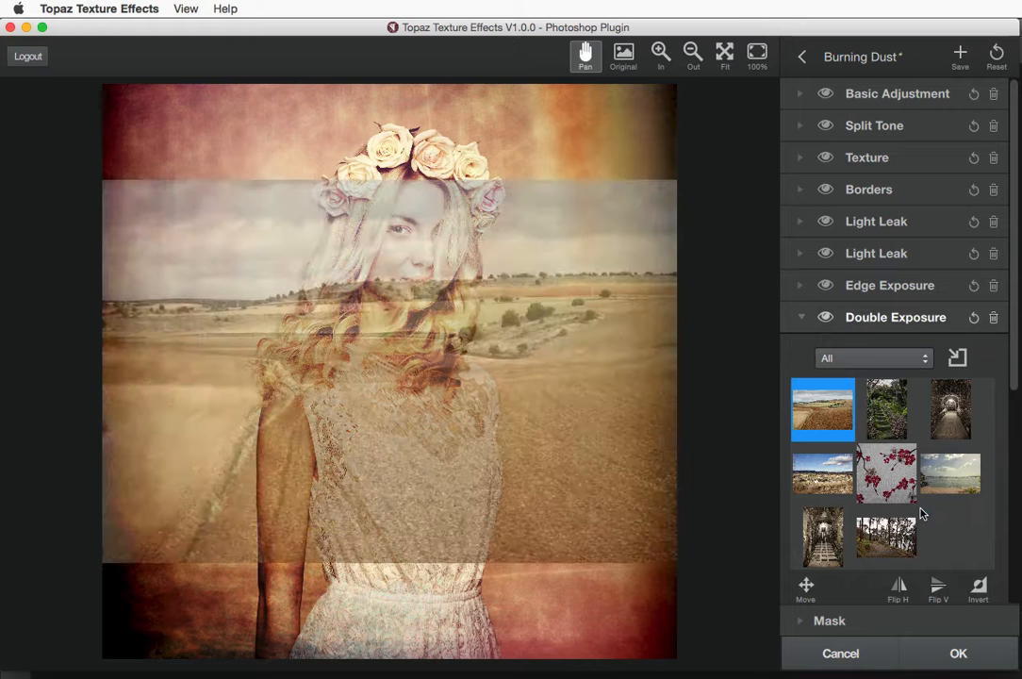
{"action": "left_click", "coordinate": [875, 394]}
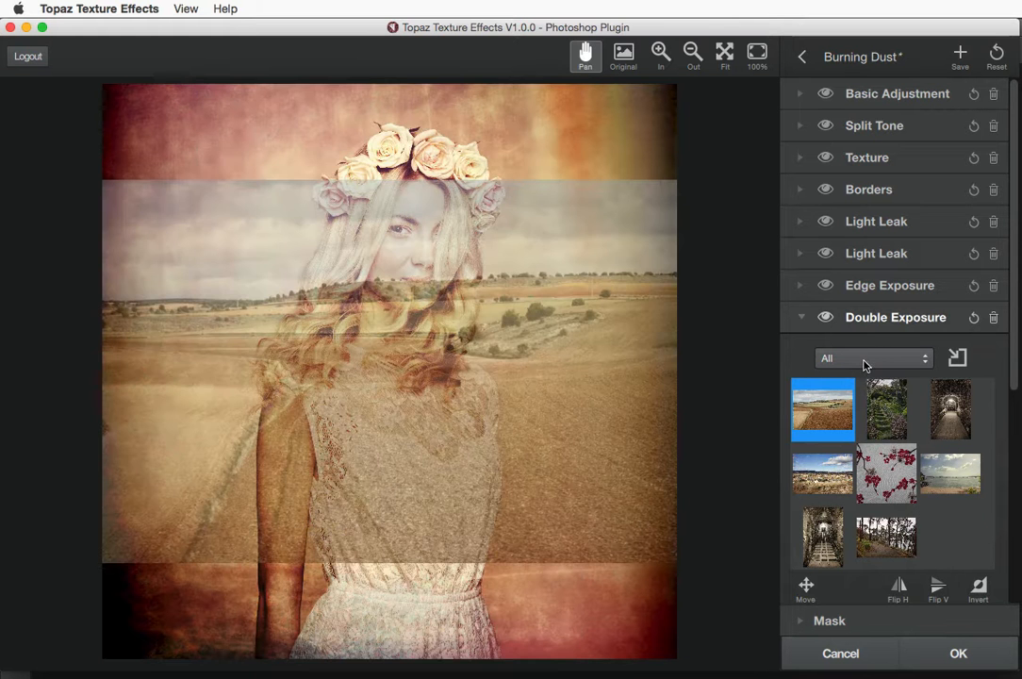
{"action": "left_click", "coordinate": [866, 359]}
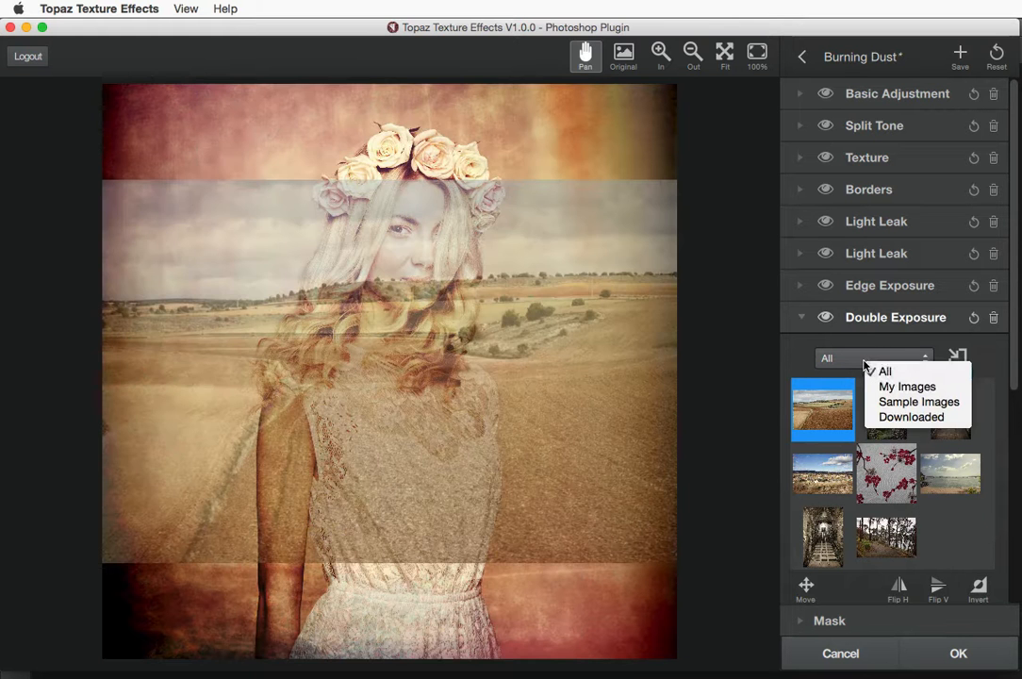
{"action": "left_click", "coordinate": [867, 370]}
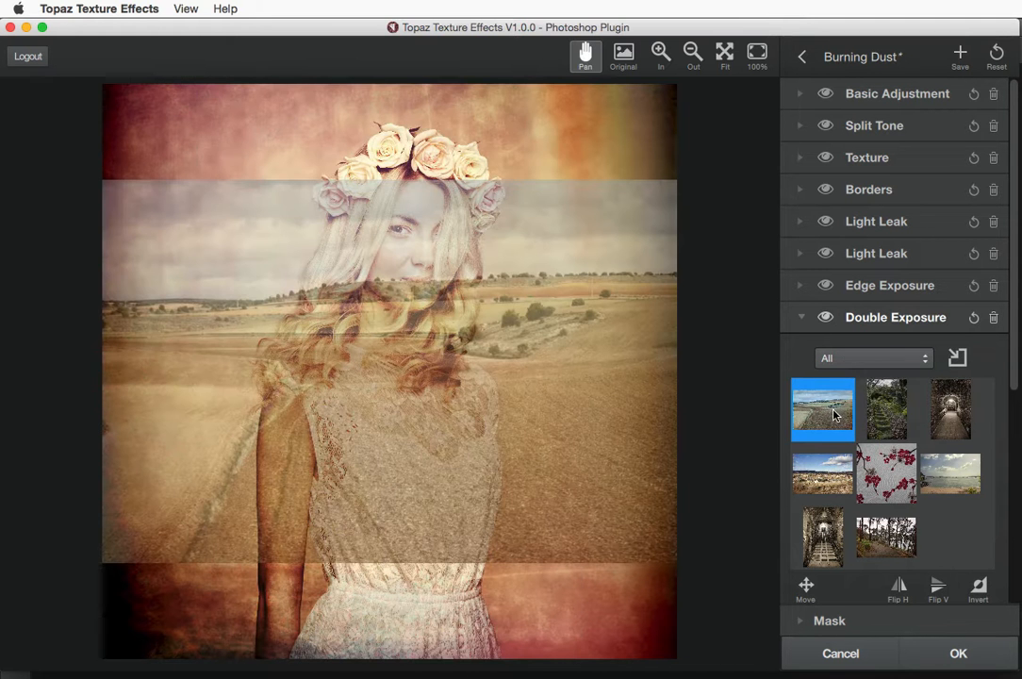
{"action": "left_click", "coordinate": [898, 421]}
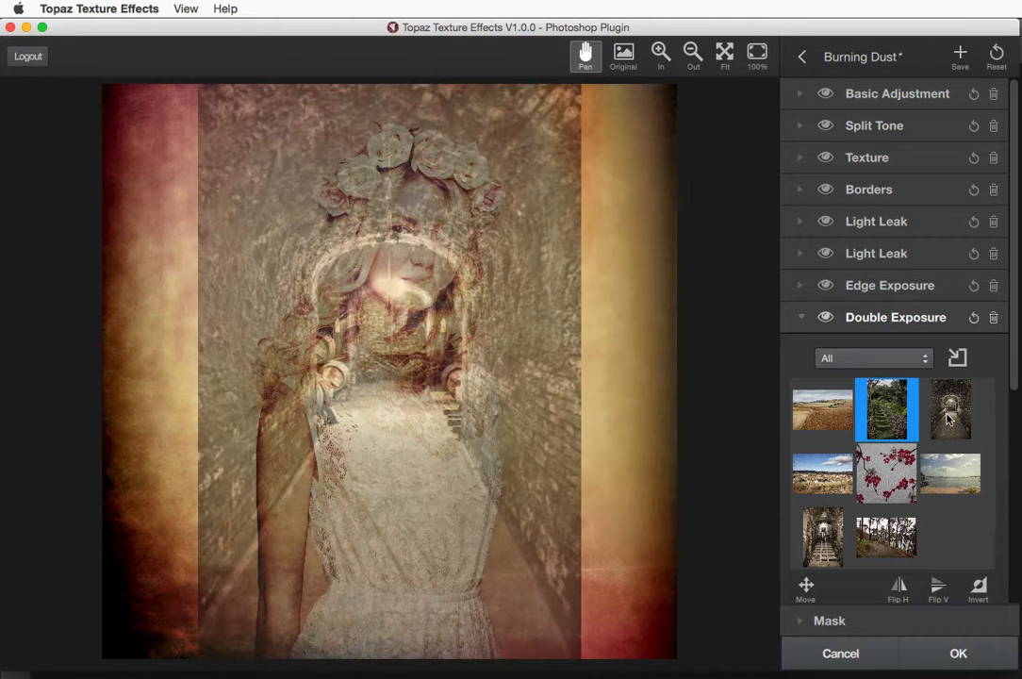
{"action": "left_click", "coordinate": [949, 419]}
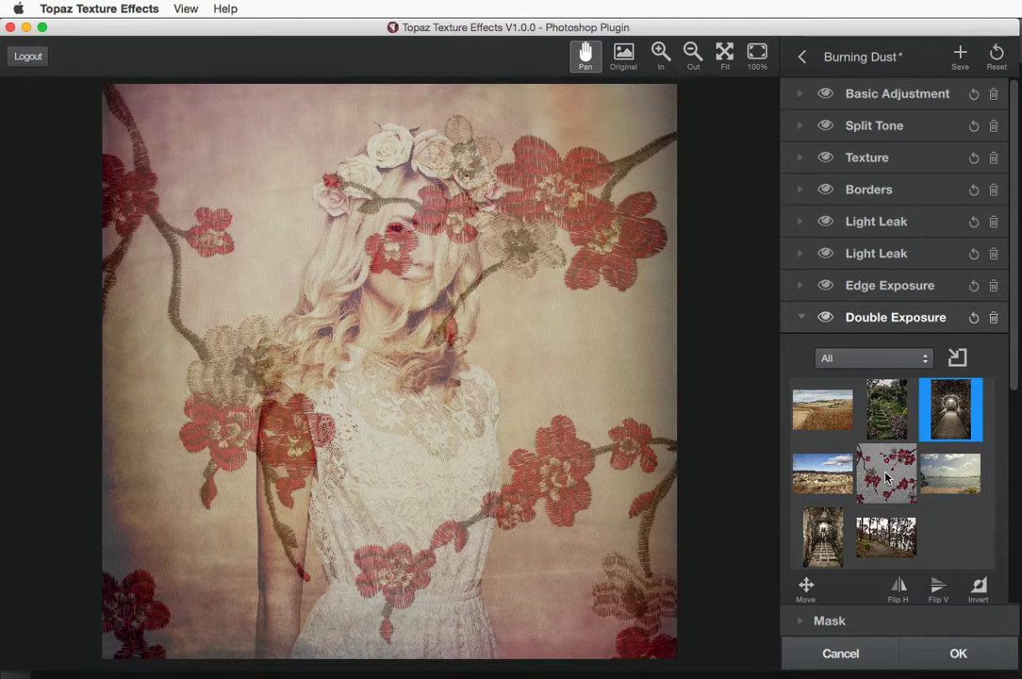
{"action": "left_click", "coordinate": [886, 476]}
{"action": "left_click_drag", "start_coordinate": [1013, 357], "coordinate": [1015, 532]}
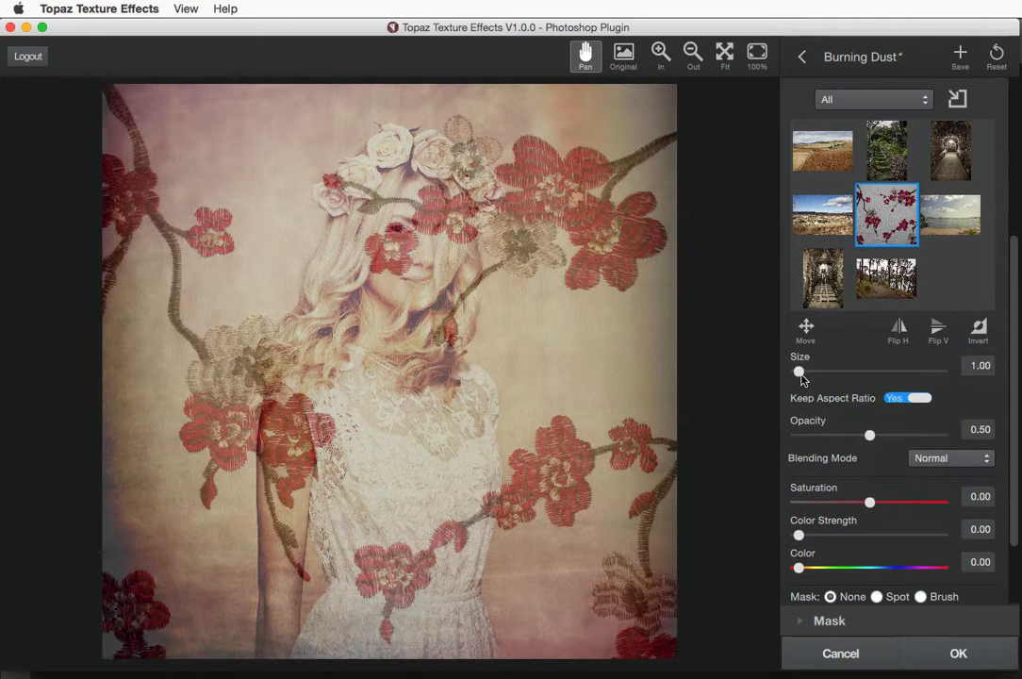
{"action": "mouse_move", "coordinate": [799, 377]}
{"action": "left_mouse_down"}
{"action": "mouse_move", "coordinate": [809, 377]}
{"action": "mouse_move", "coordinate": [785, 378]}
{"action": "left_mouse_up"}
{"action": "left_click_drag", "start_coordinate": [869, 435], "coordinate": [844, 434]}
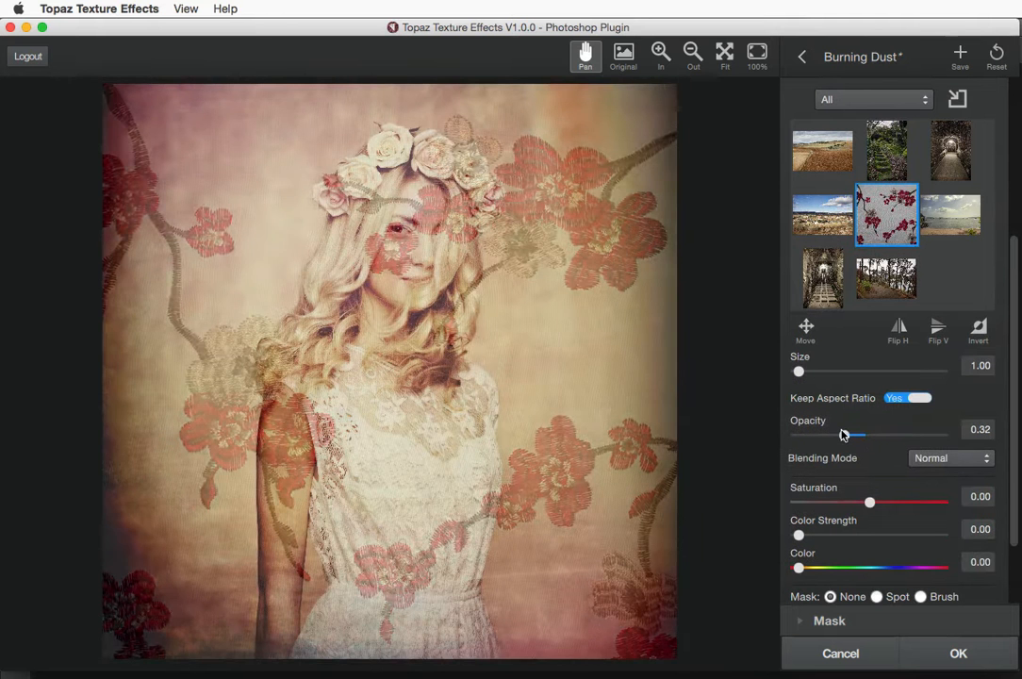
{"action": "left_click", "coordinate": [950, 459]}
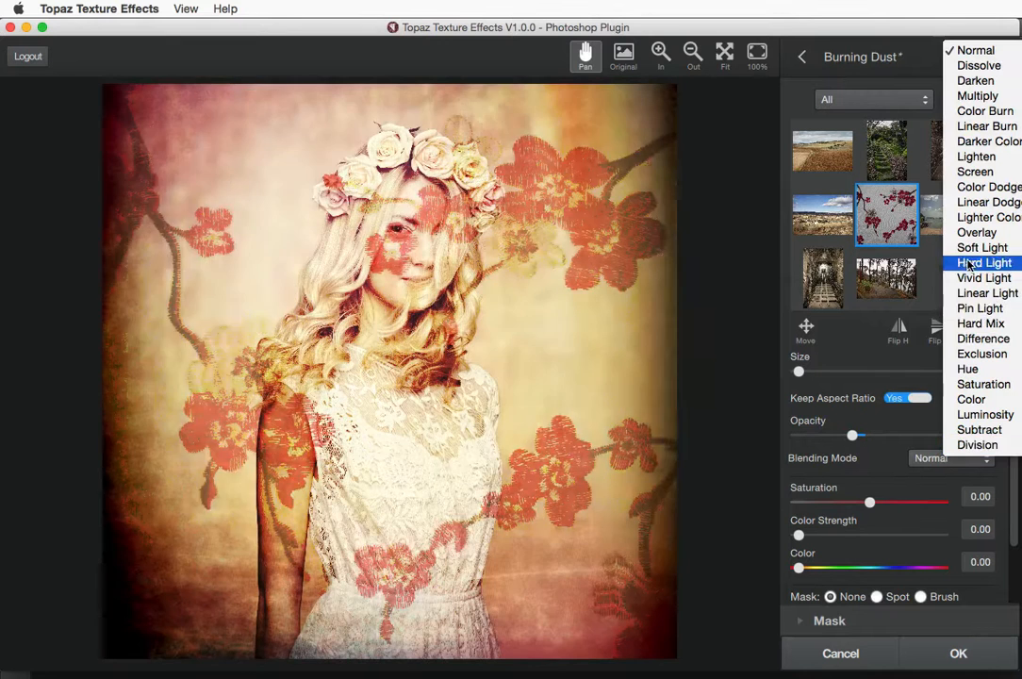
{"action": "left_click", "coordinate": [979, 248]}
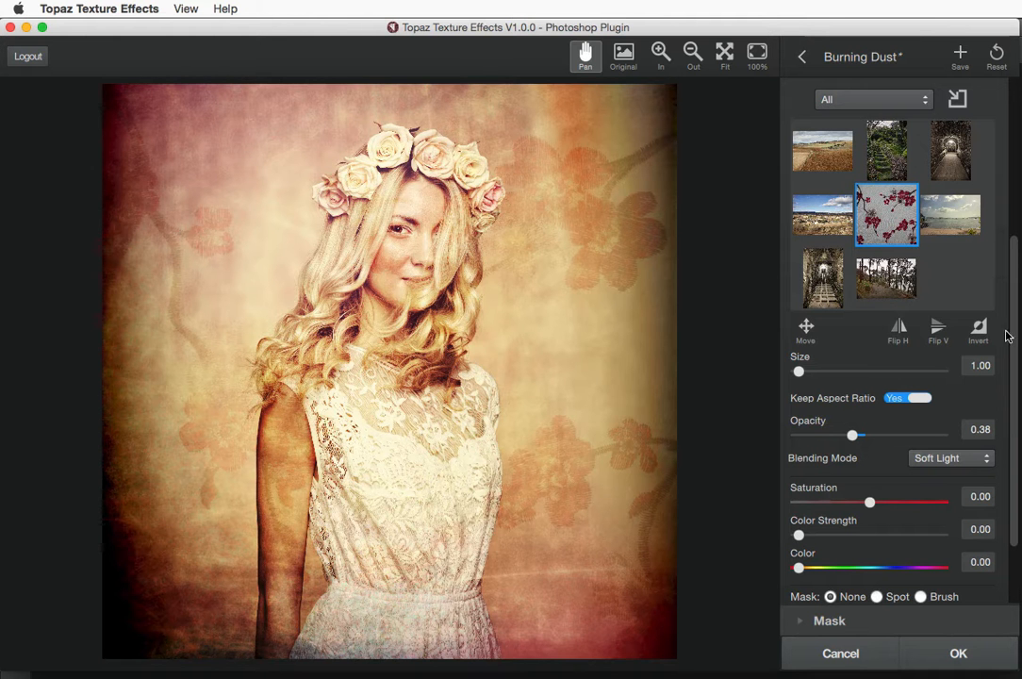
{"action": "left_click_drag", "start_coordinate": [1013, 336], "coordinate": [924, 158]}
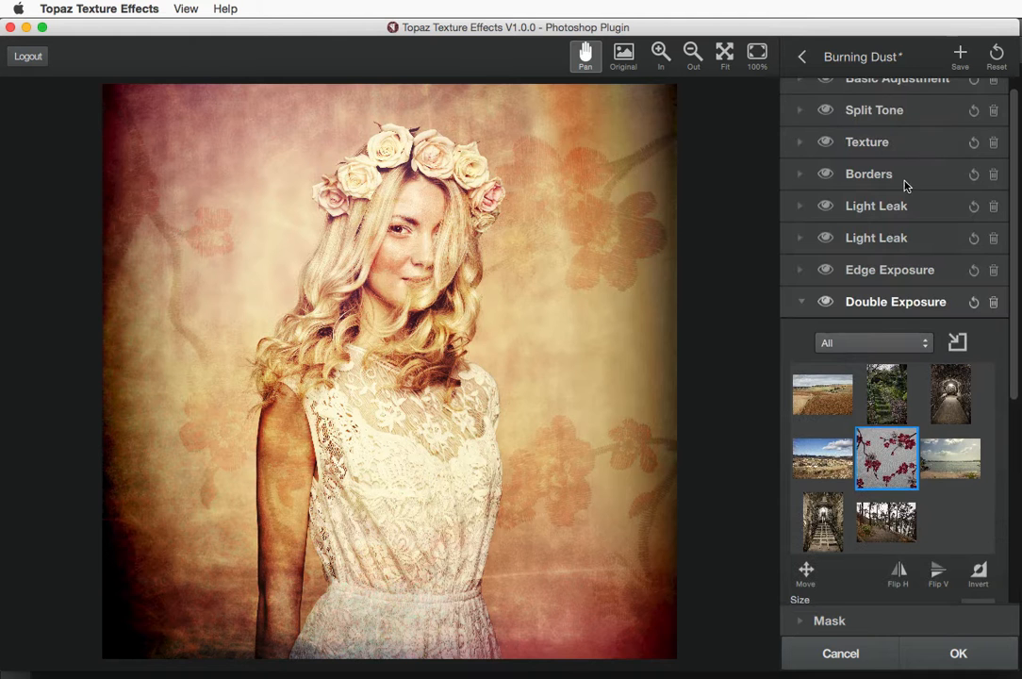
{"action": "left_click", "coordinate": [994, 302]}
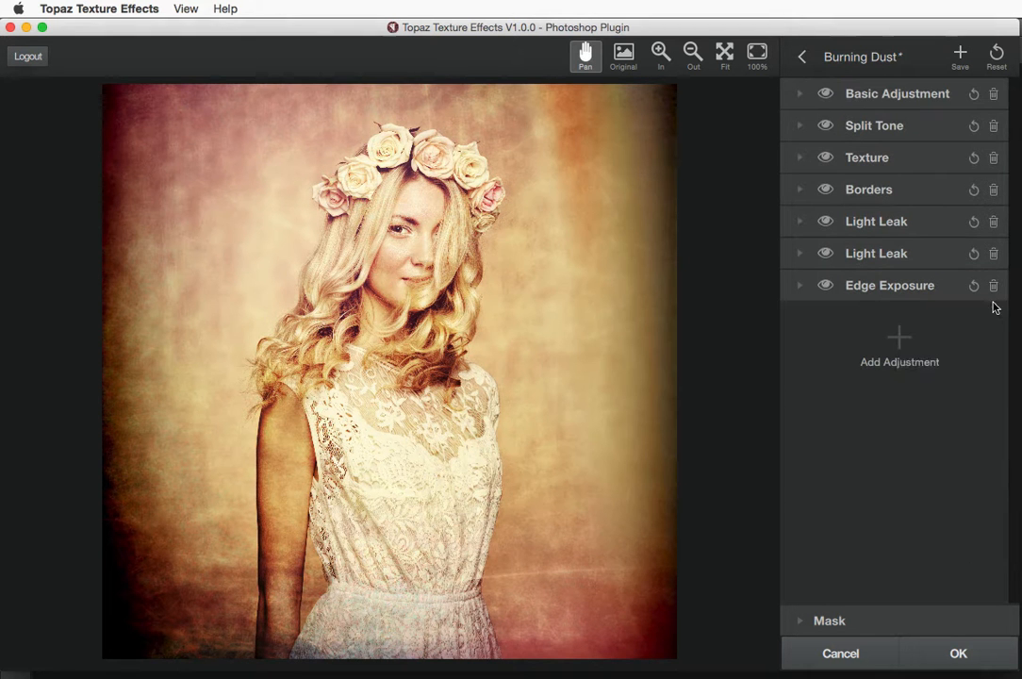
Add a Dust/Scratches adjustment with the finer bottom-left dust texture, then collapse it
{"action": "left_click", "coordinate": [901, 337]}
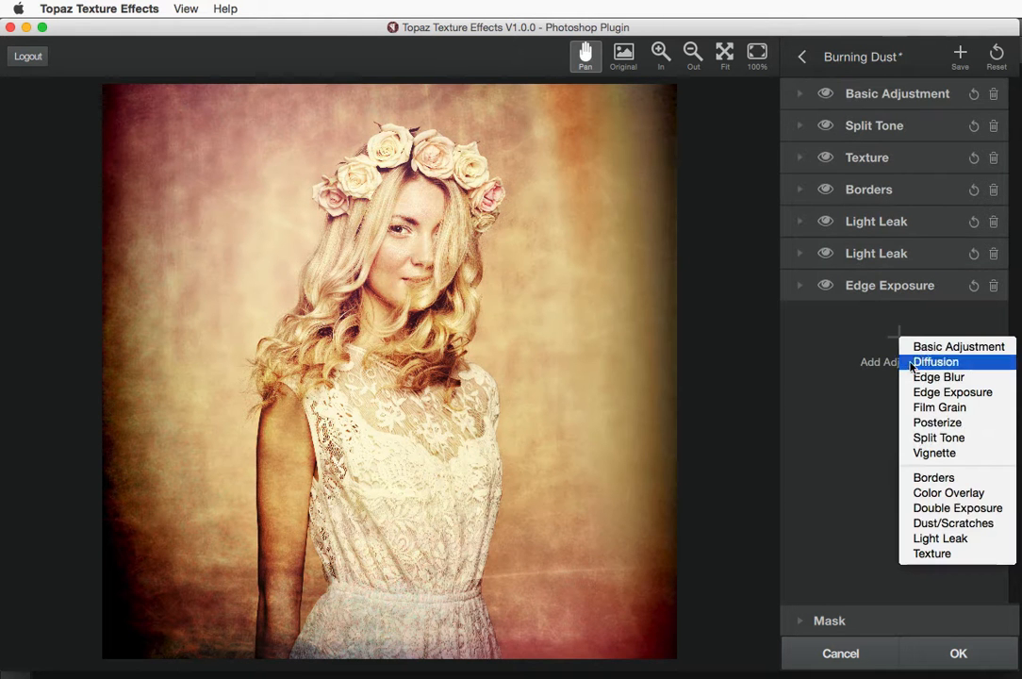
{"action": "left_click", "coordinate": [930, 523]}
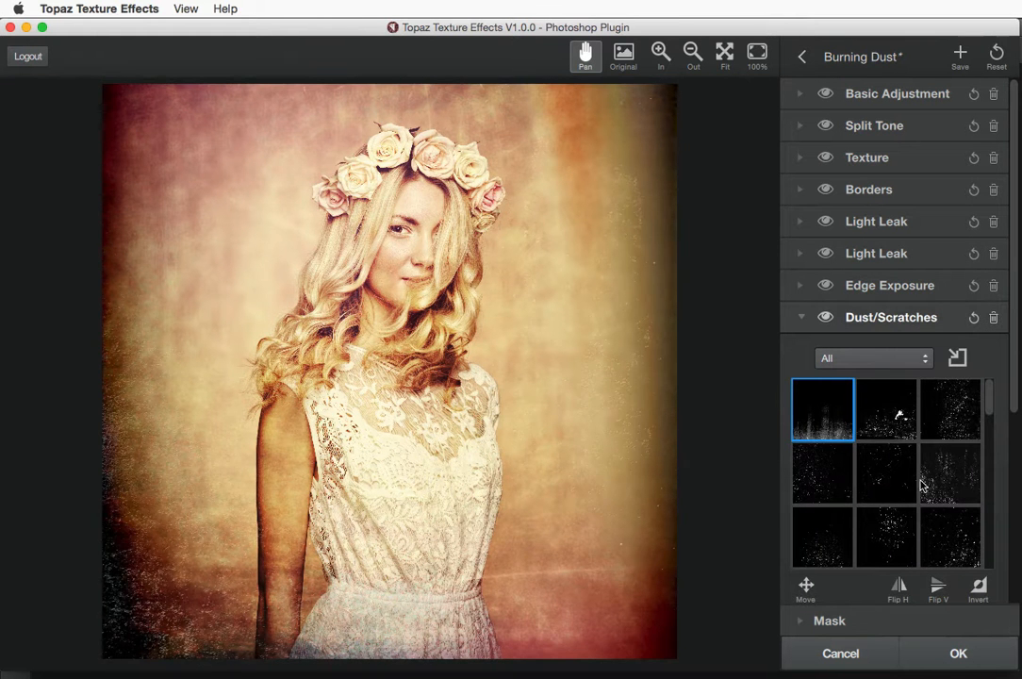
{"action": "left_click", "coordinate": [822, 534]}
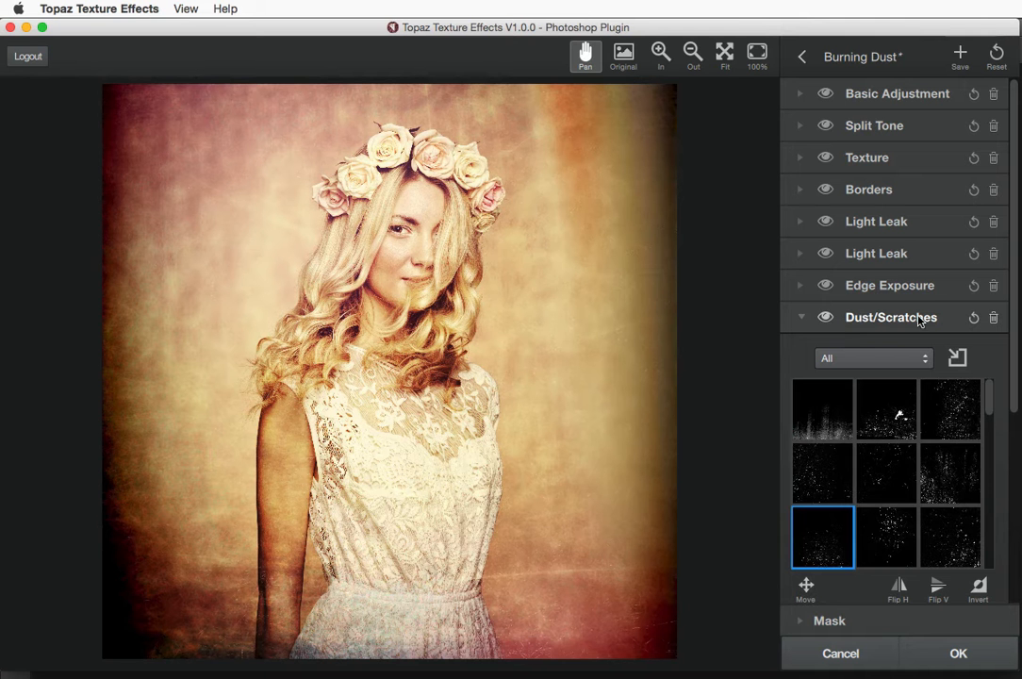
{"action": "left_click", "coordinate": [800, 319]}
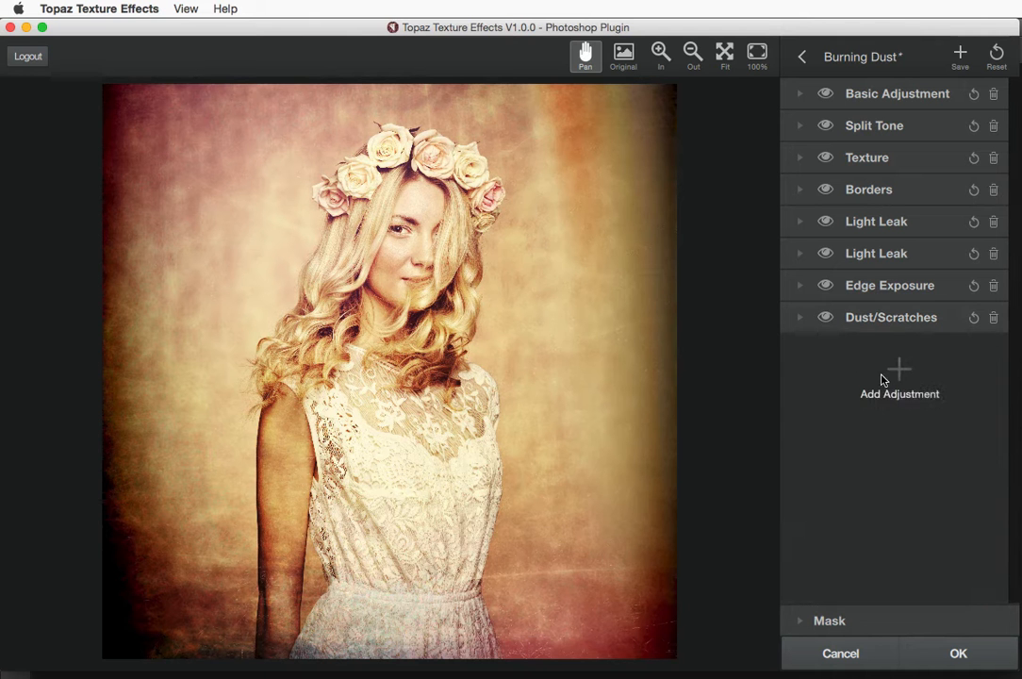
{"action": "left_click", "coordinate": [898, 371]}
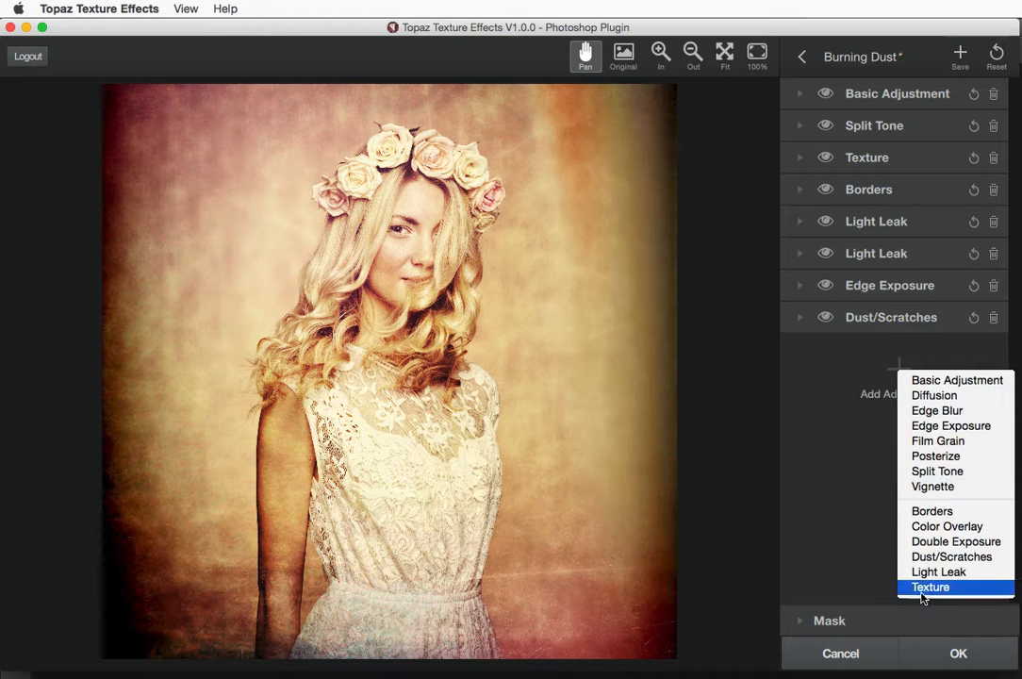
{"action": "left_click", "coordinate": [837, 451]}
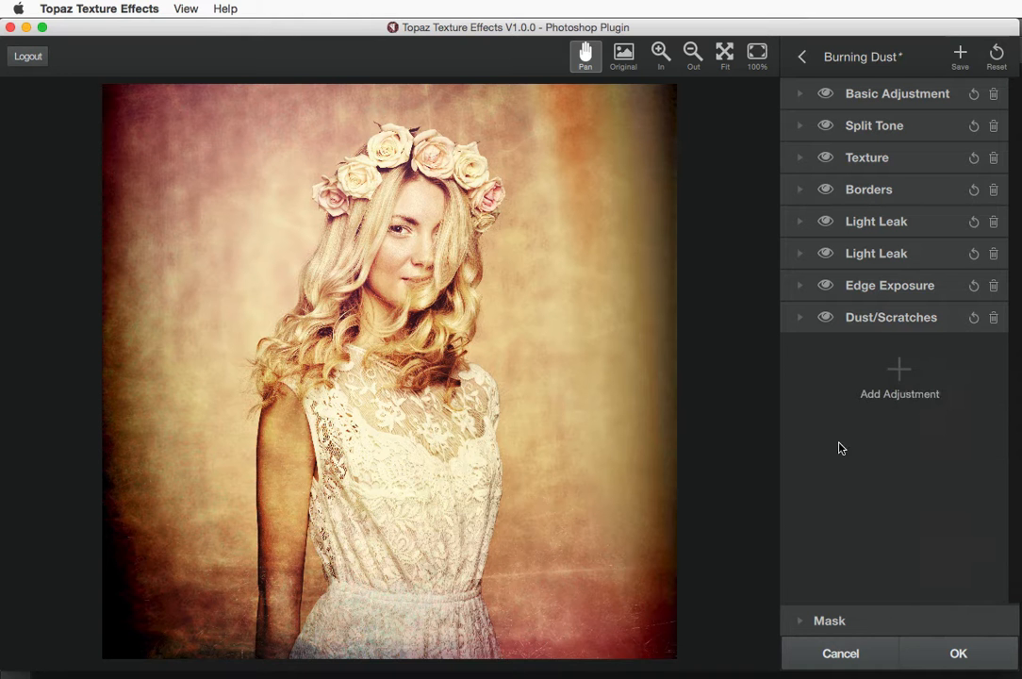
{"action": "left_click", "coordinate": [899, 369]}
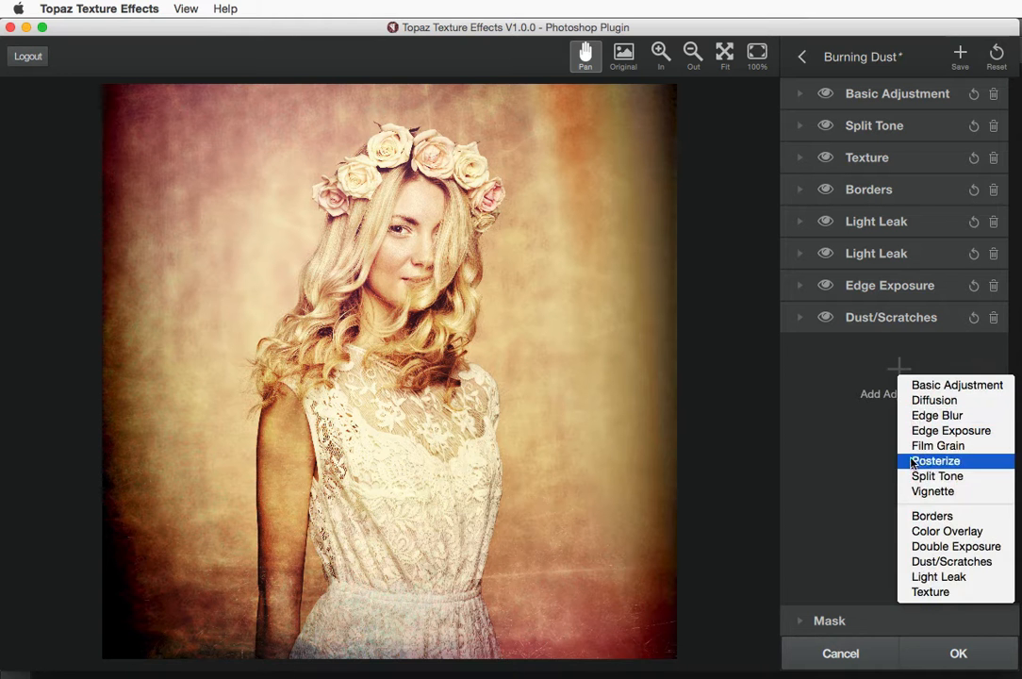
{"action": "left_click", "coordinate": [862, 373]}
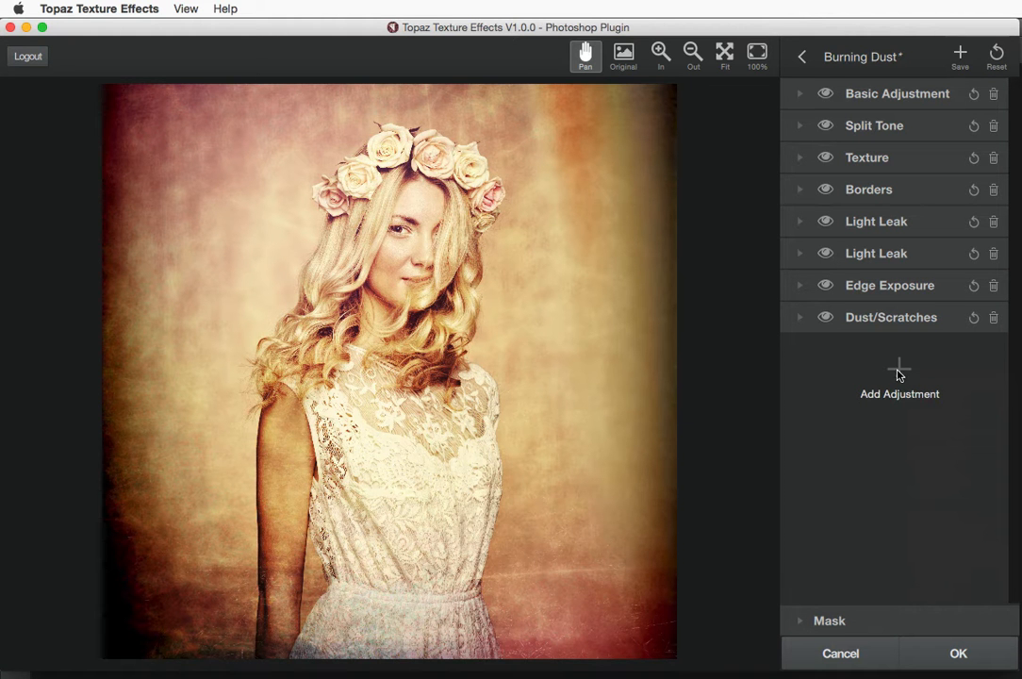
{"action": "left_click", "coordinate": [898, 371]}
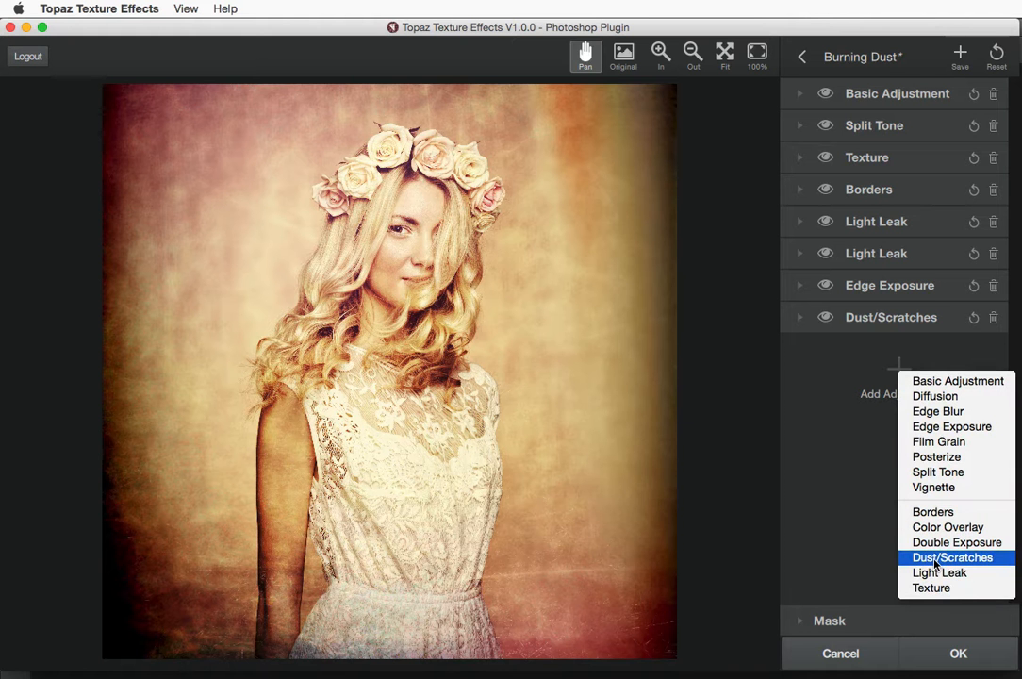
{"action": "left_click", "coordinate": [840, 381]}
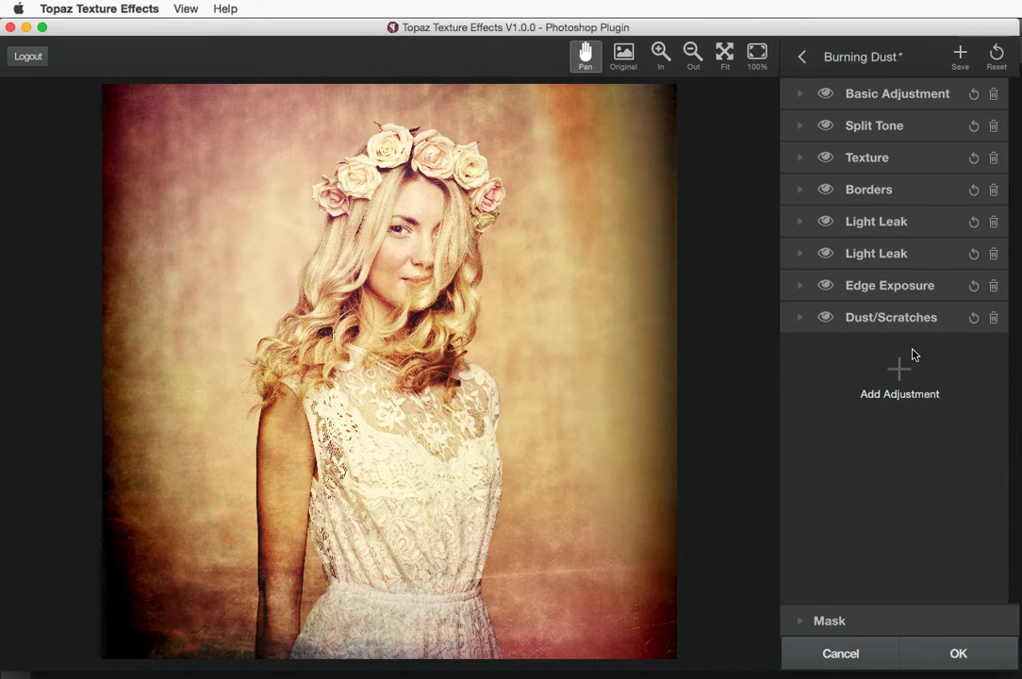
Save the stack as a new effect named 'Burning Dust Modified' tagged Fashion
{"action": "left_click", "coordinate": [960, 55]}
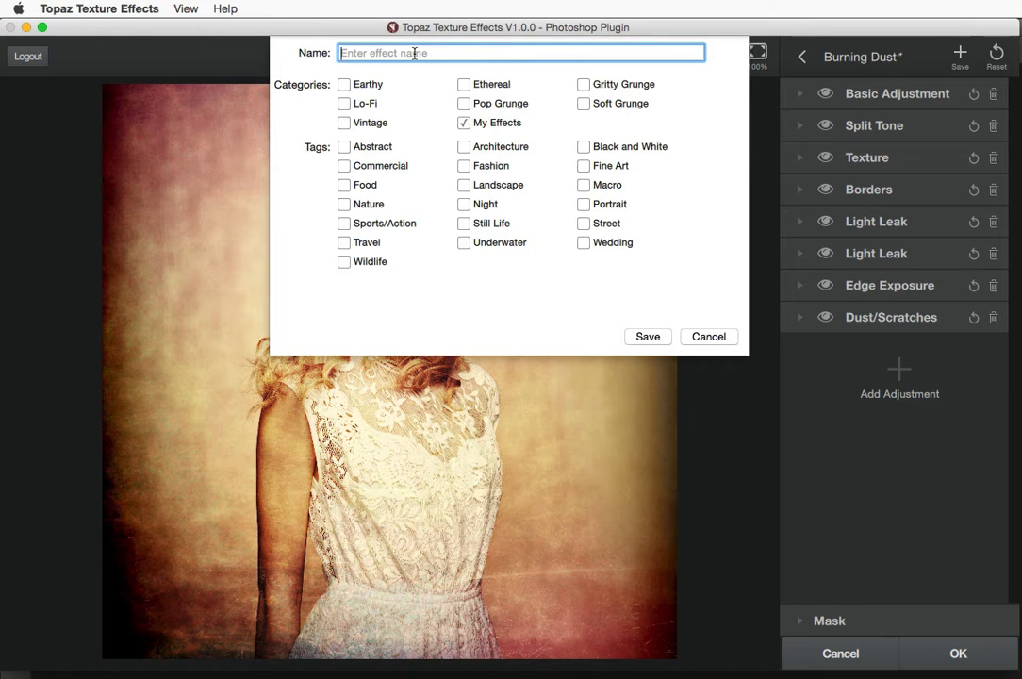
{"action": "type", "text": "Burning Dust"}
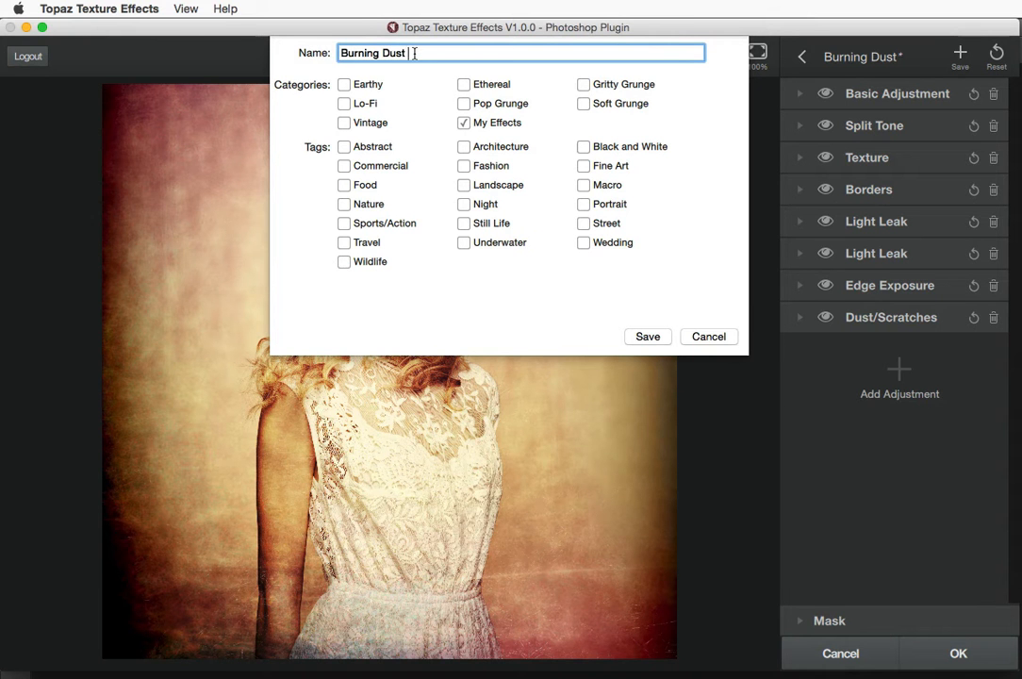
{"action": "type", "text": " Modified"}
{"action": "left_click", "coordinate": [465, 167]}
{"action": "left_click", "coordinate": [648, 337]}
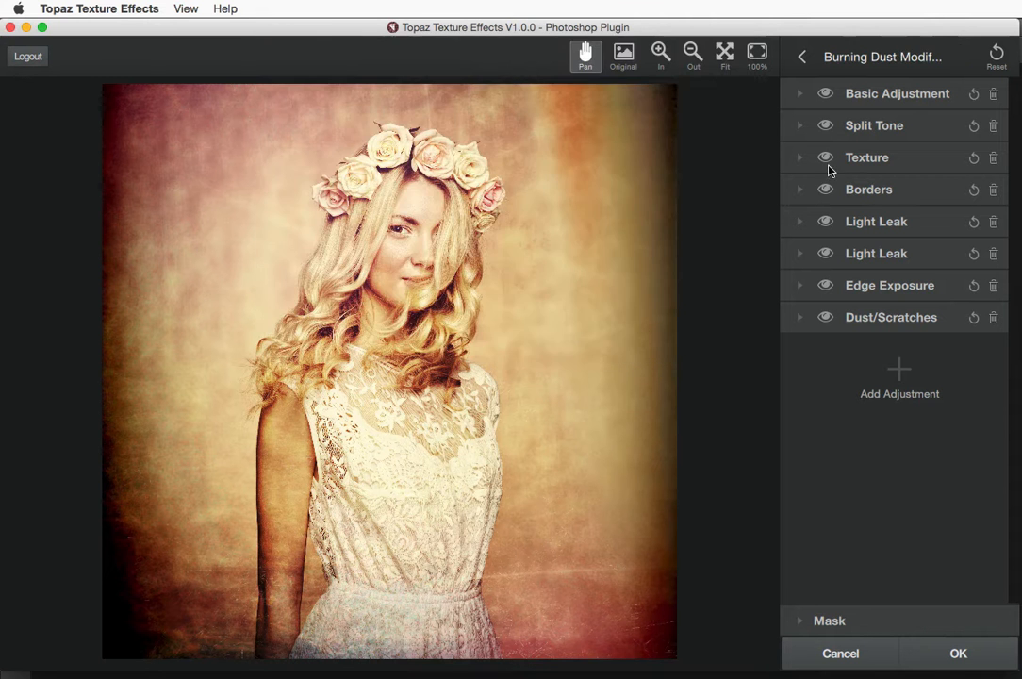
Browse the All Effects, Featured and My Effects preset collections
{"action": "left_click", "coordinate": [802, 59]}
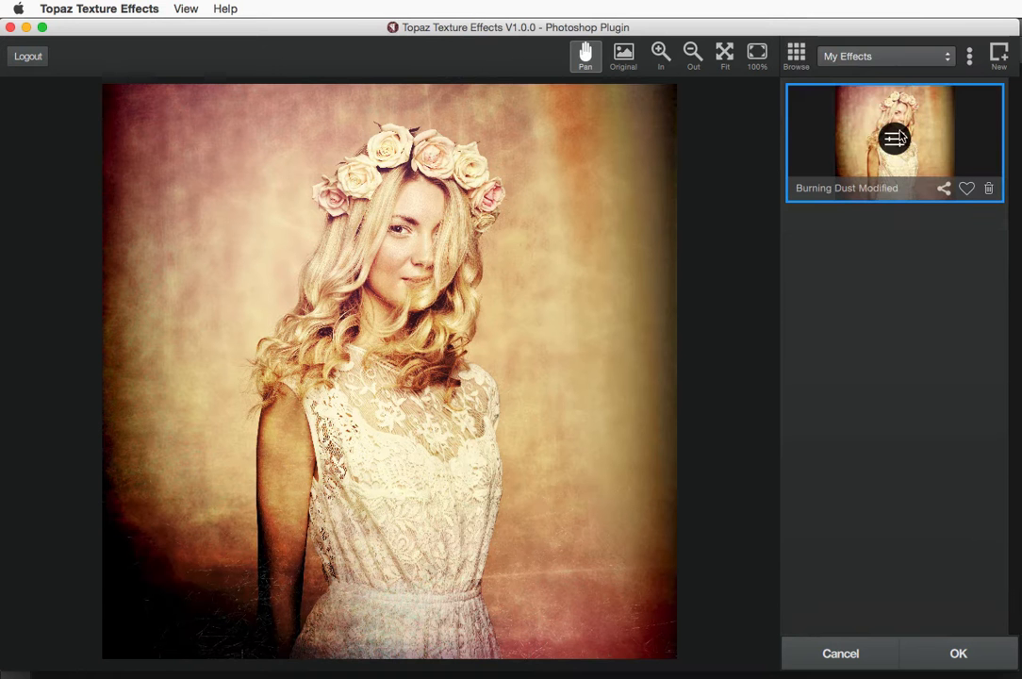
{"action": "left_click", "coordinate": [869, 58]}
{"action": "left_click", "coordinate": [907, 97]}
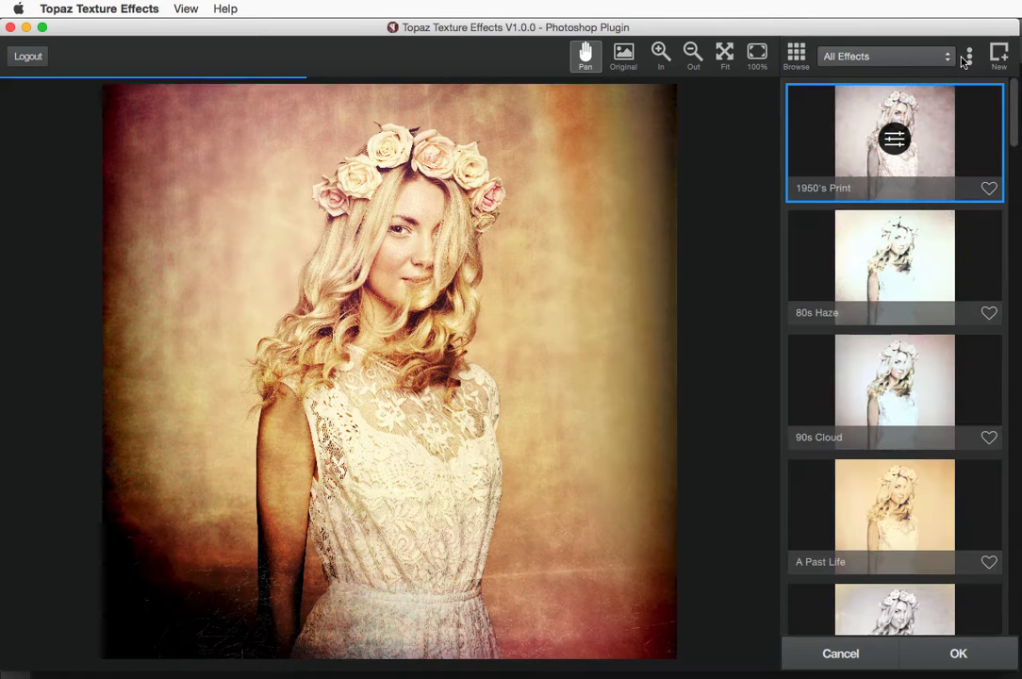
{"action": "left_click", "coordinate": [970, 57]}
{"action": "left_click", "coordinate": [1000, 70]}
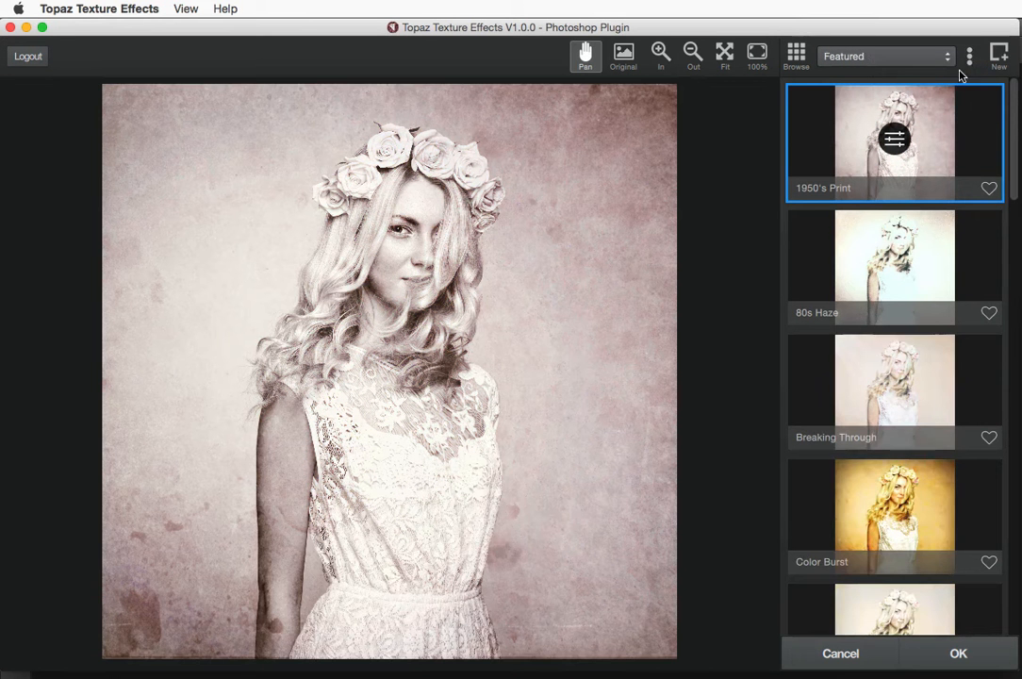
{"action": "left_click", "coordinate": [855, 58]}
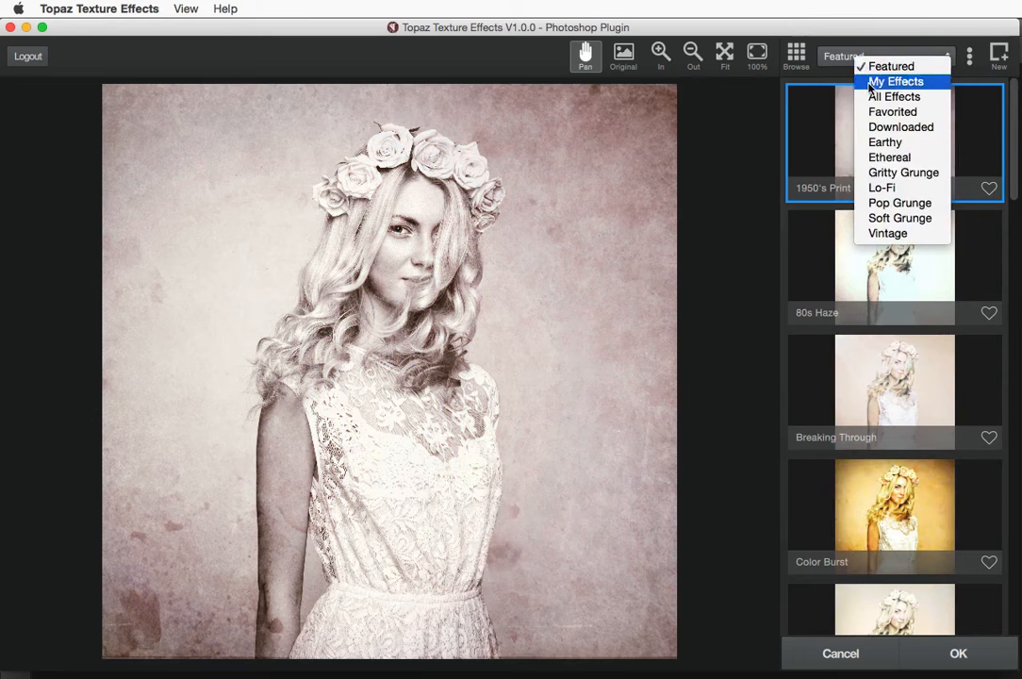
{"action": "left_click", "coordinate": [862, 82]}
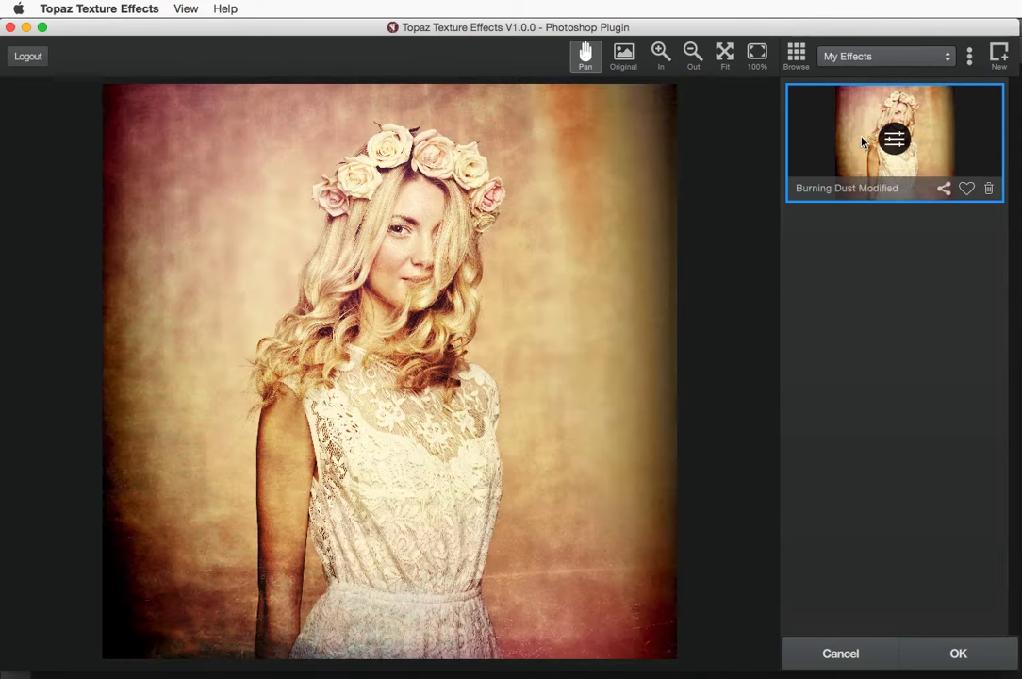
{"action": "left_click", "coordinate": [927, 63]}
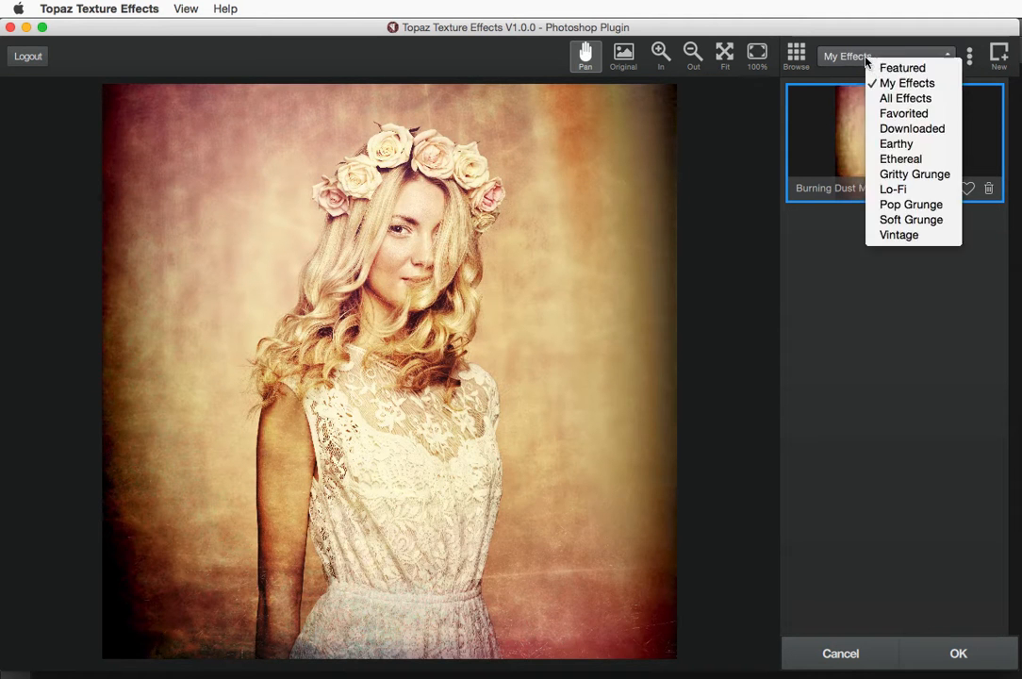
{"action": "left_click", "coordinate": [860, 60]}
Filter presets by the Fashion tag and apply Burning Dust Modified
{"action": "left_click", "coordinate": [970, 57]}
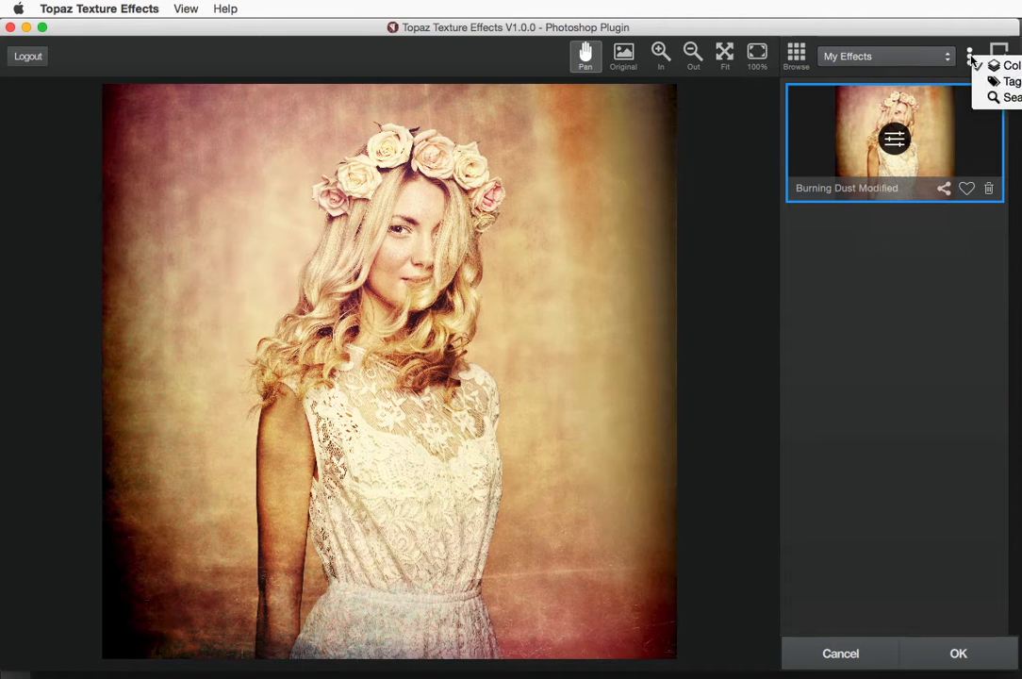
{"action": "left_click", "coordinate": [990, 83]}
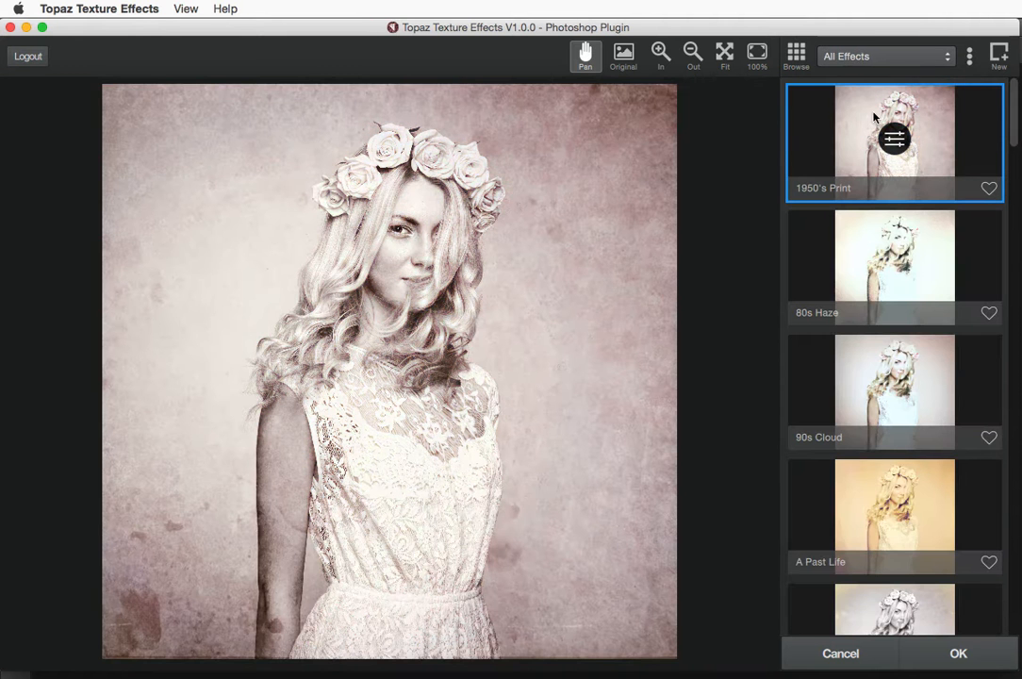
{"action": "left_click", "coordinate": [886, 62]}
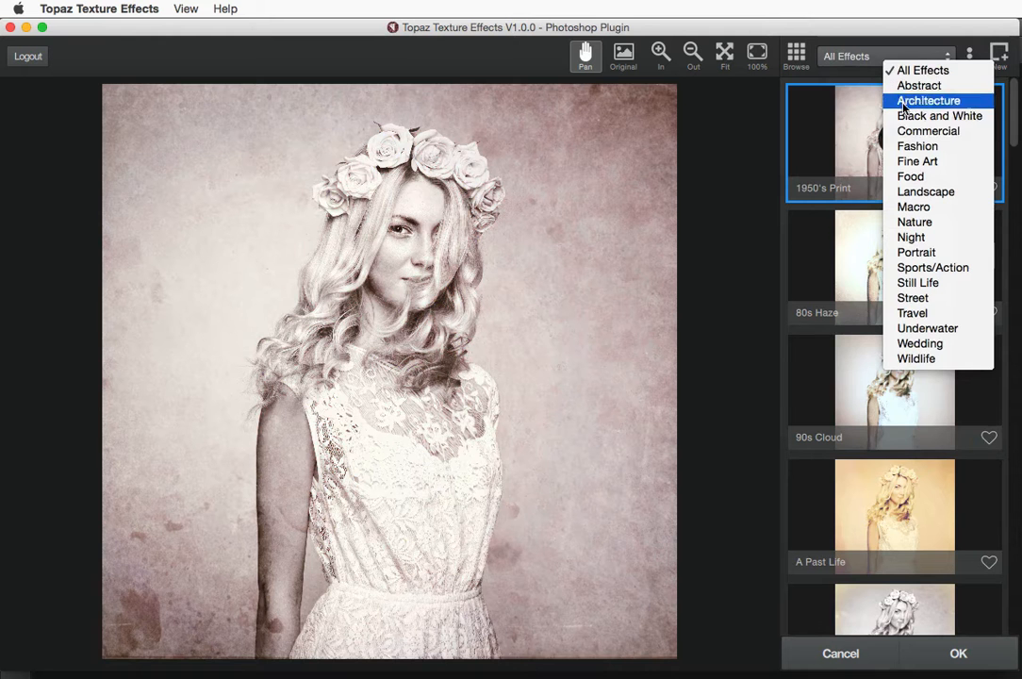
{"action": "left_click", "coordinate": [911, 149]}
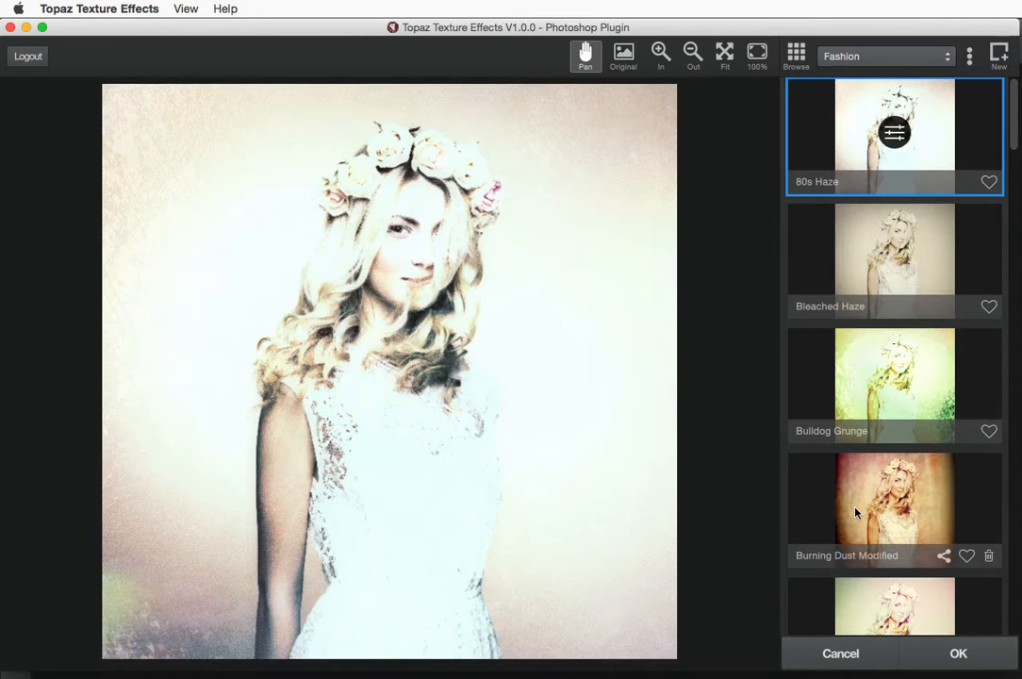
{"action": "left_click", "coordinate": [858, 505]}
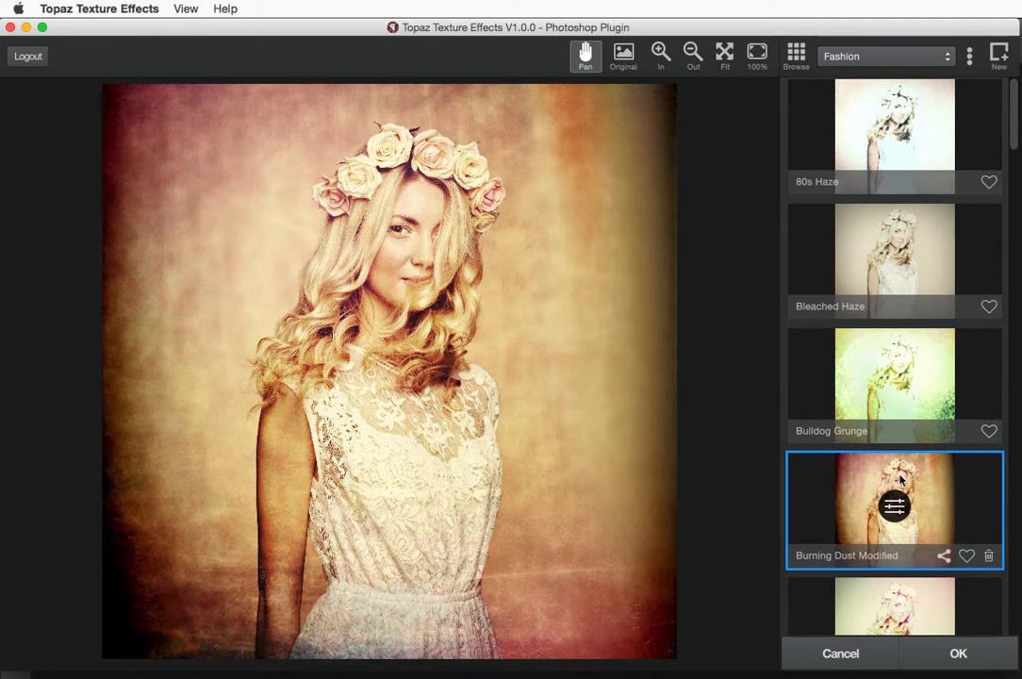
{"action": "scroll", "coordinate": [900, 479], "scroll_direction": "down", "scroll_amount": 1}
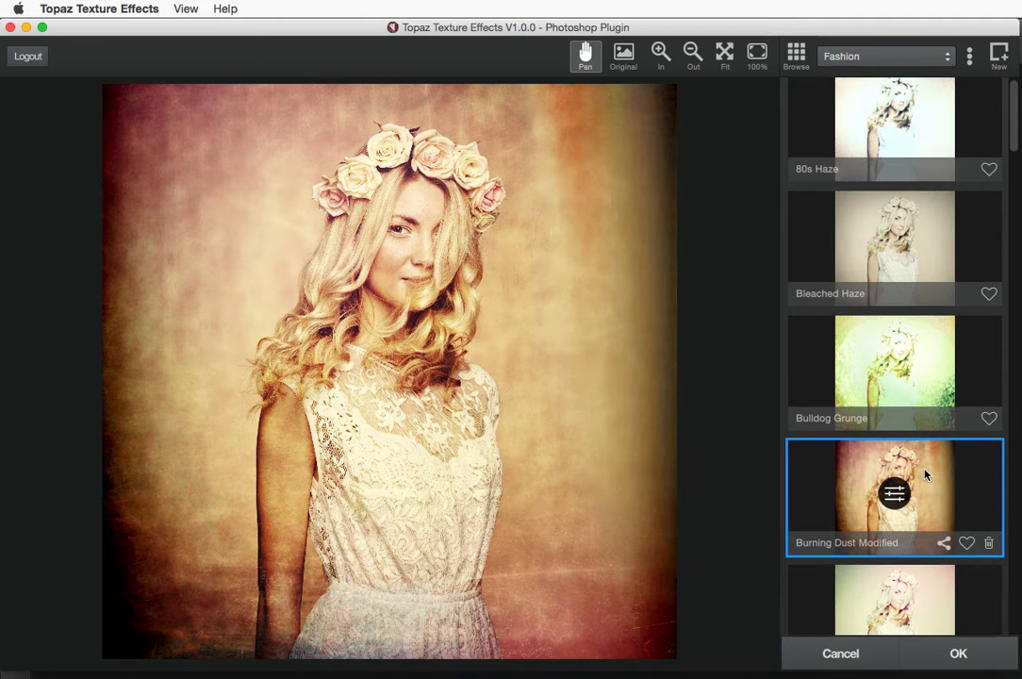
{"action": "scroll", "coordinate": [925, 474], "scroll_direction": "down", "scroll_amount": 2}
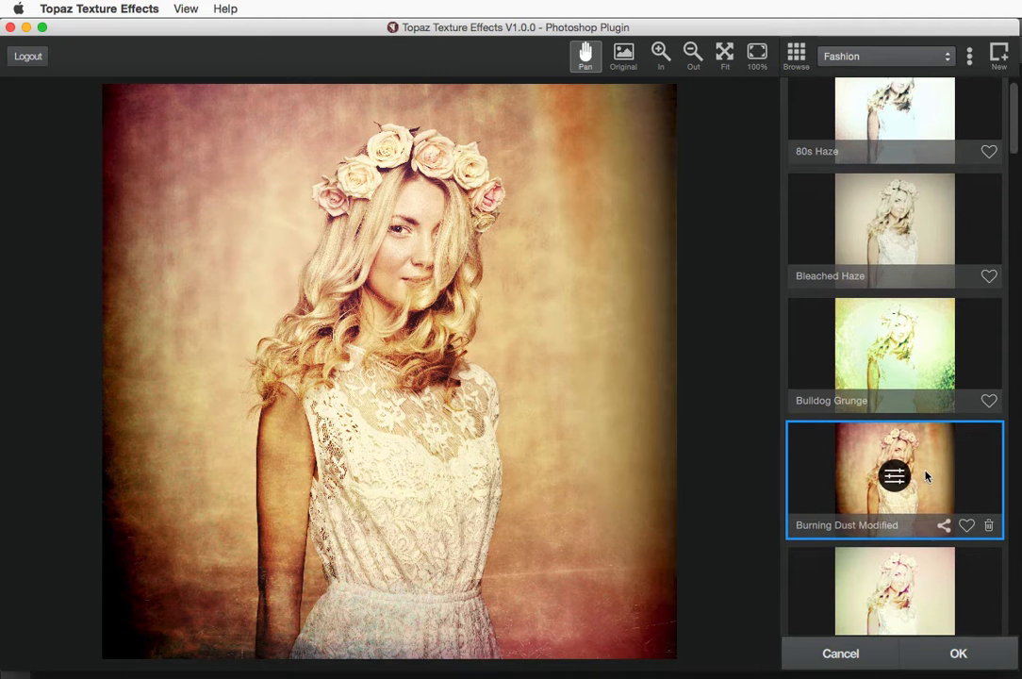
{"action": "scroll", "coordinate": [933, 468], "scroll_direction": "down", "scroll_amount": 2}
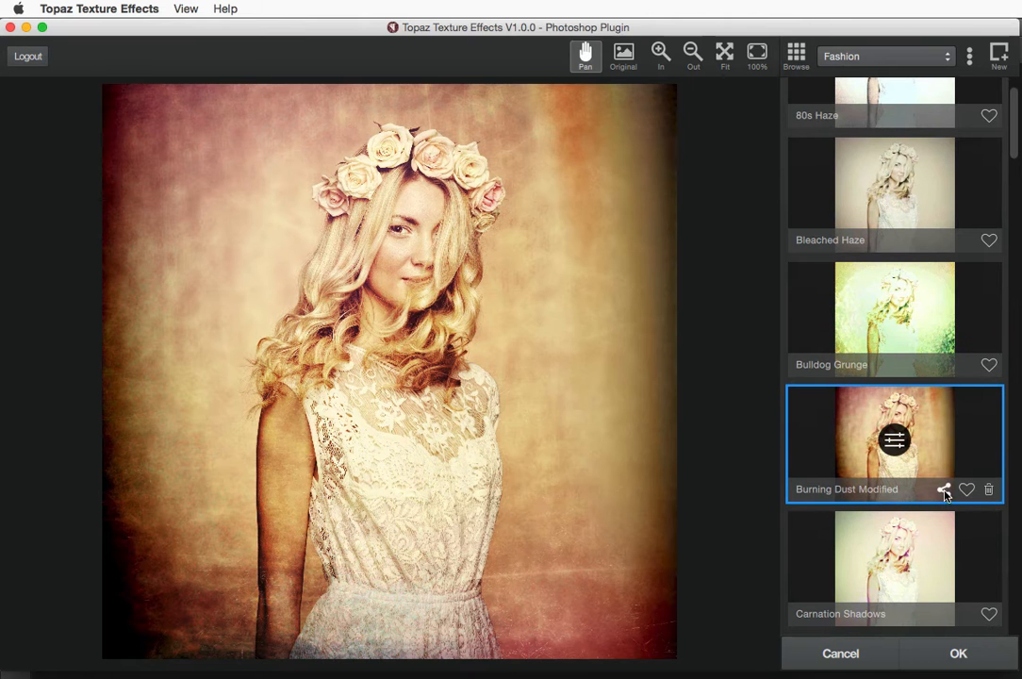
Share Burning Dust Modified with the Topaz Community and permanently suppress the thank-you message
{"action": "left_click", "coordinate": [944, 490]}
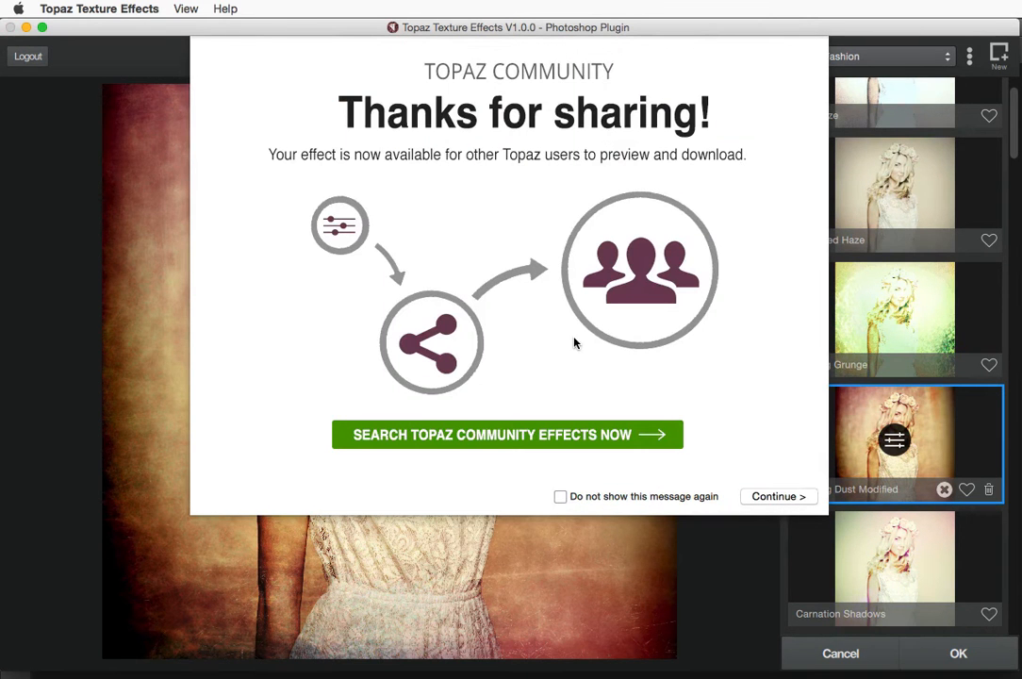
{"action": "left_click", "coordinate": [560, 497]}
{"action": "left_click", "coordinate": [760, 498]}
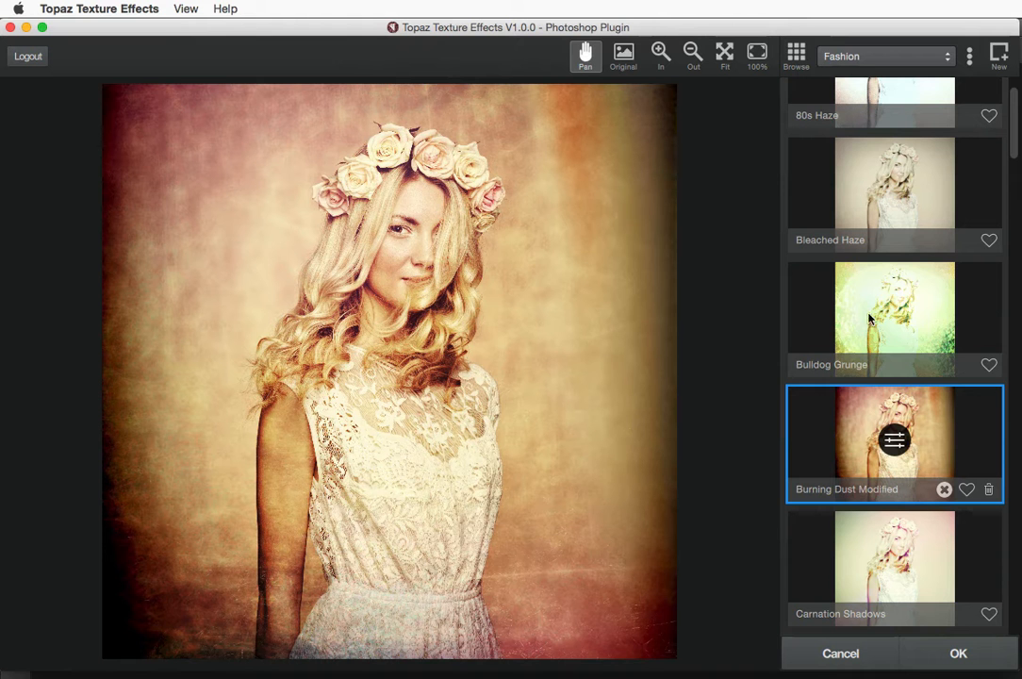
Show My Shared Effects in the community browser and inspect both Burning Dust Modified entries
{"action": "left_click", "coordinate": [797, 57]}
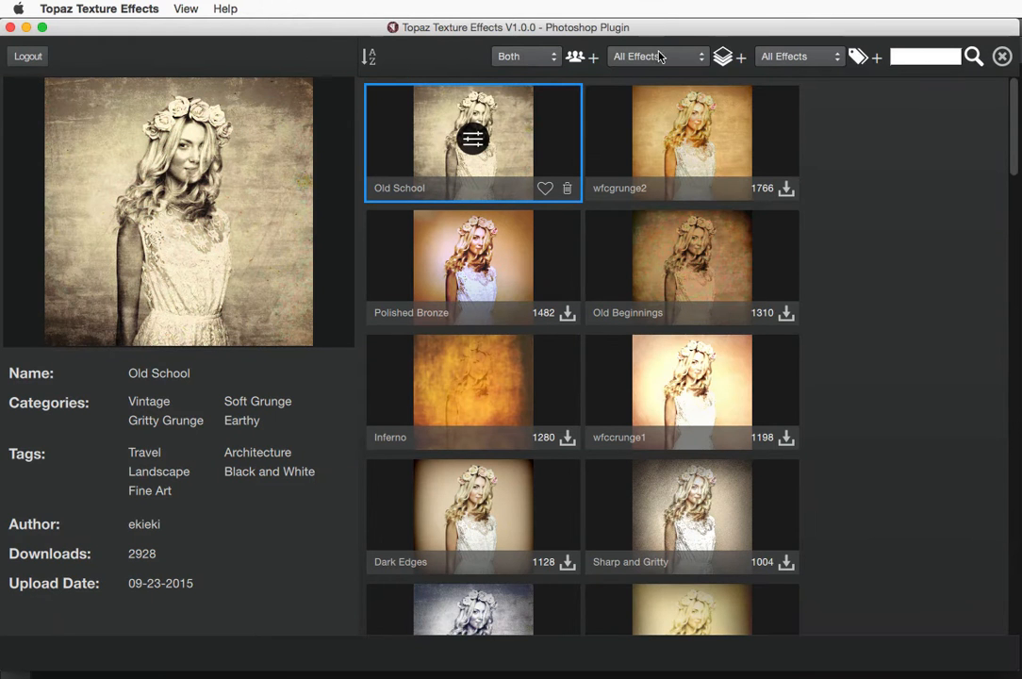
{"action": "left_click", "coordinate": [657, 57]}
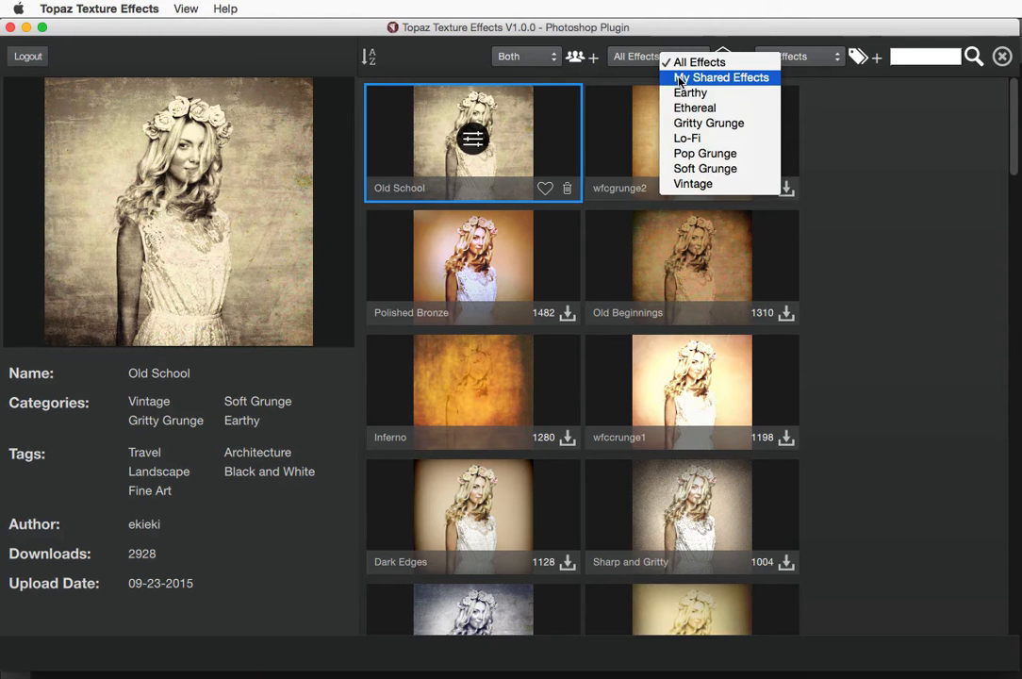
{"action": "left_click", "coordinate": [680, 81]}
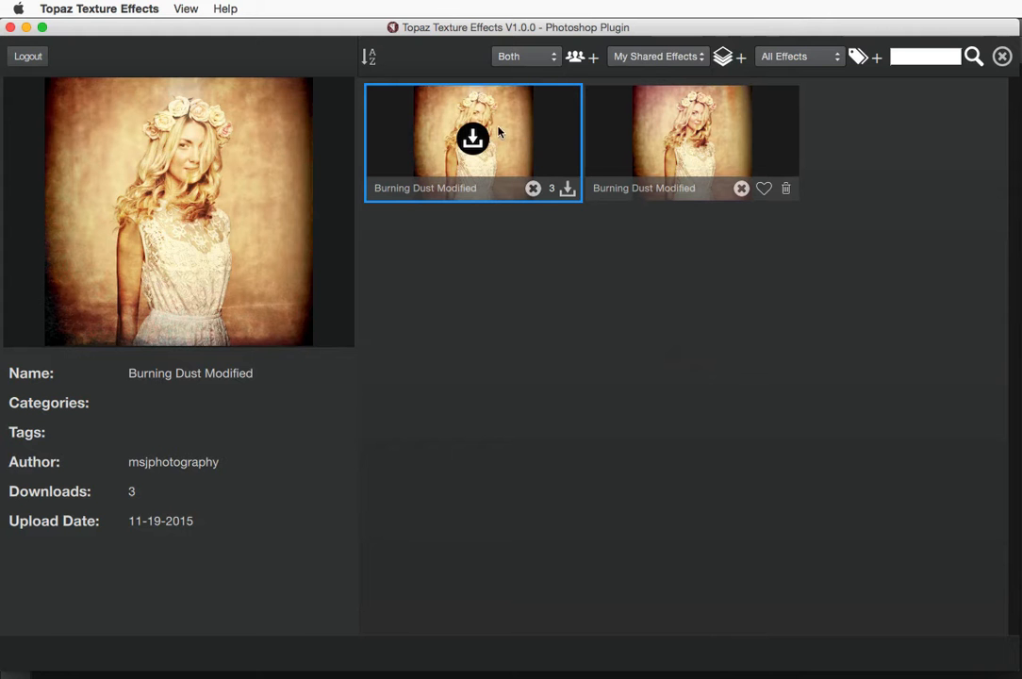
{"action": "left_click", "coordinate": [655, 130]}
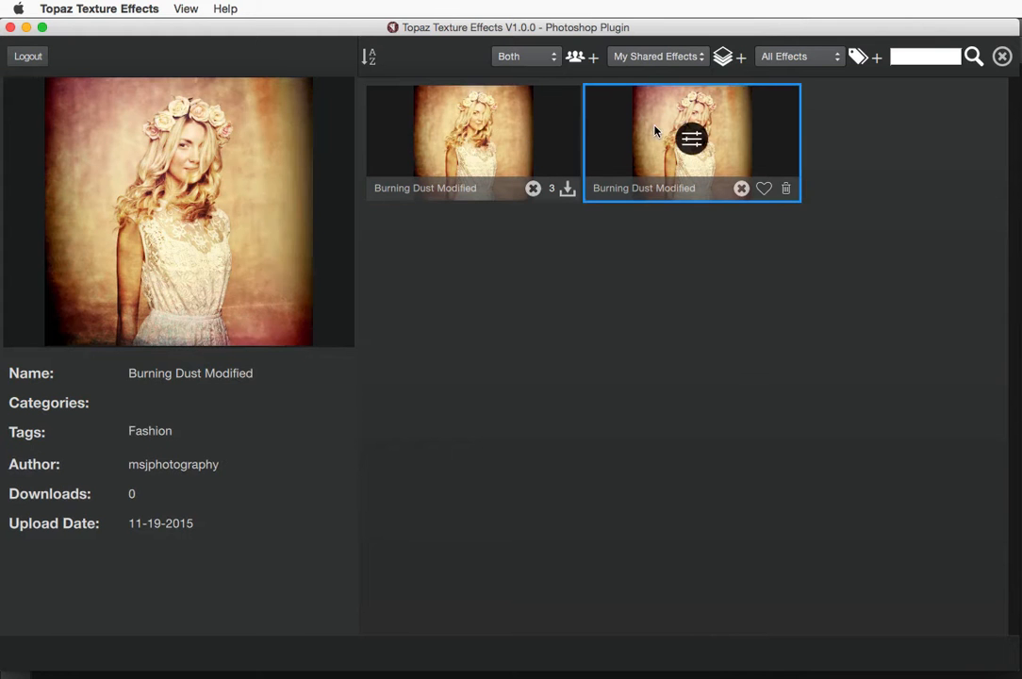
{"action": "left_click", "coordinate": [497, 108]}
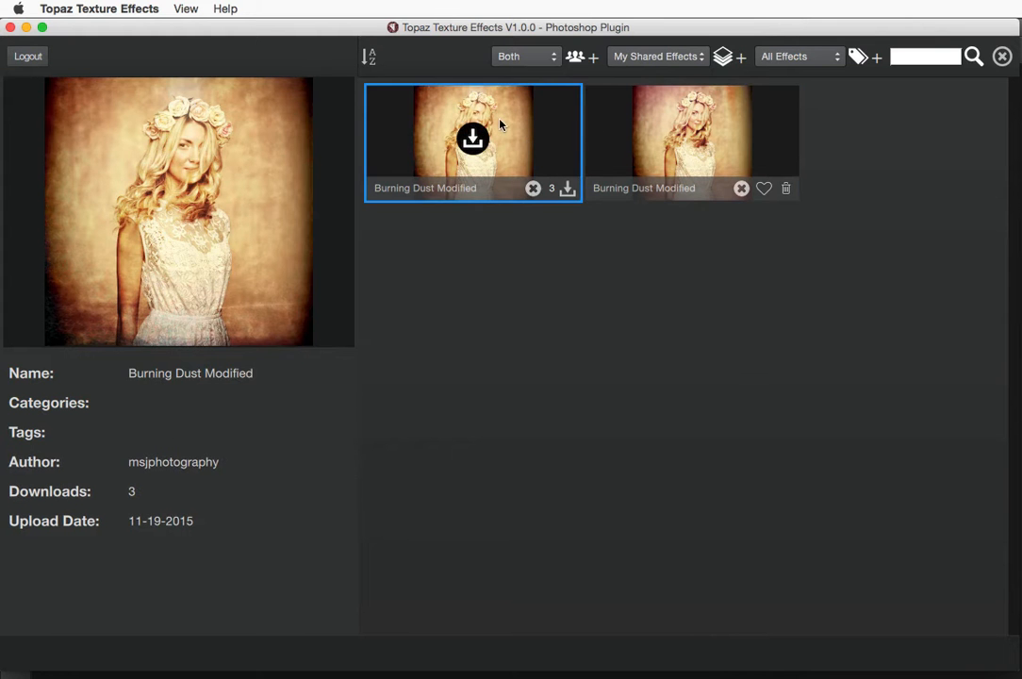
{"action": "left_click", "coordinate": [656, 122]}
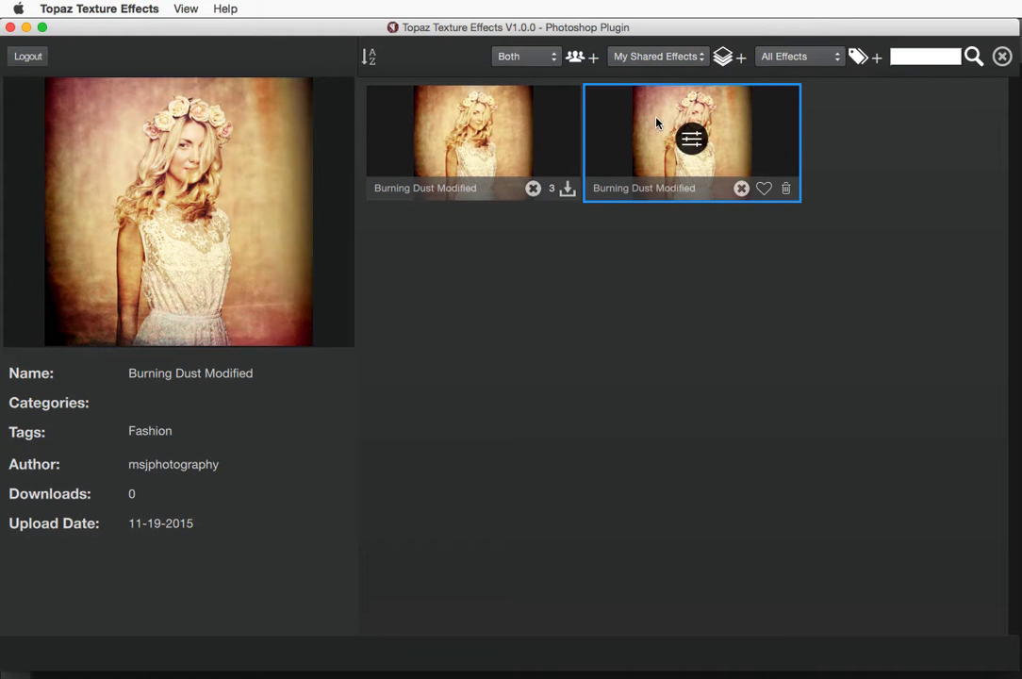
{"action": "left_click", "coordinate": [539, 119]}
{"action": "left_click", "coordinate": [666, 118]}
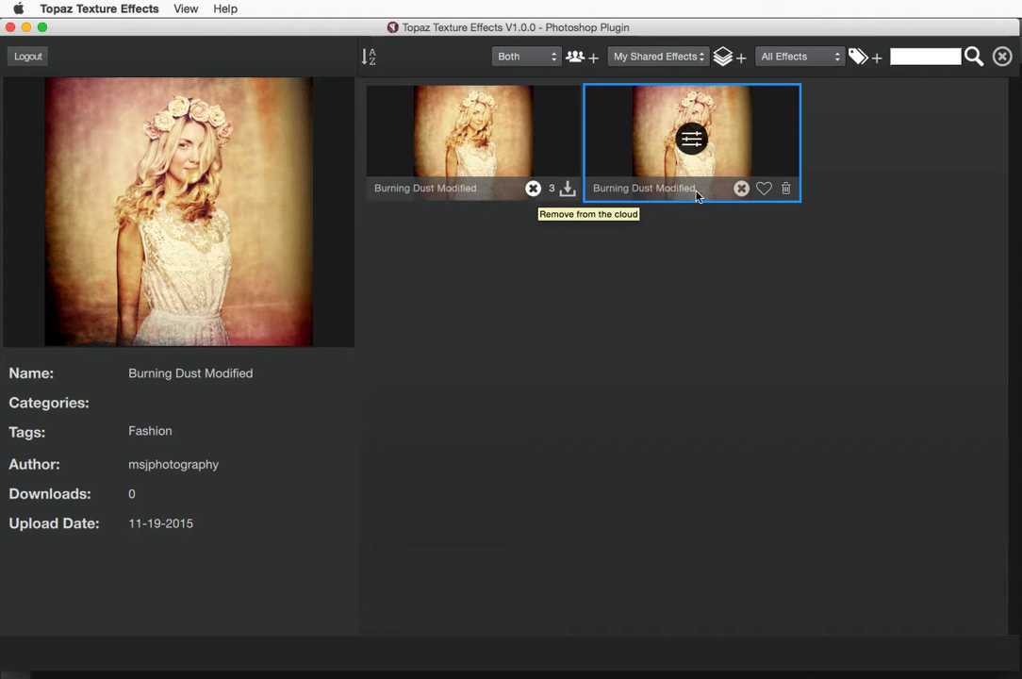
Remove both Burning Dust Modified copies from the cloud and close the community browser
{"action": "left_click", "coordinate": [533, 190]}
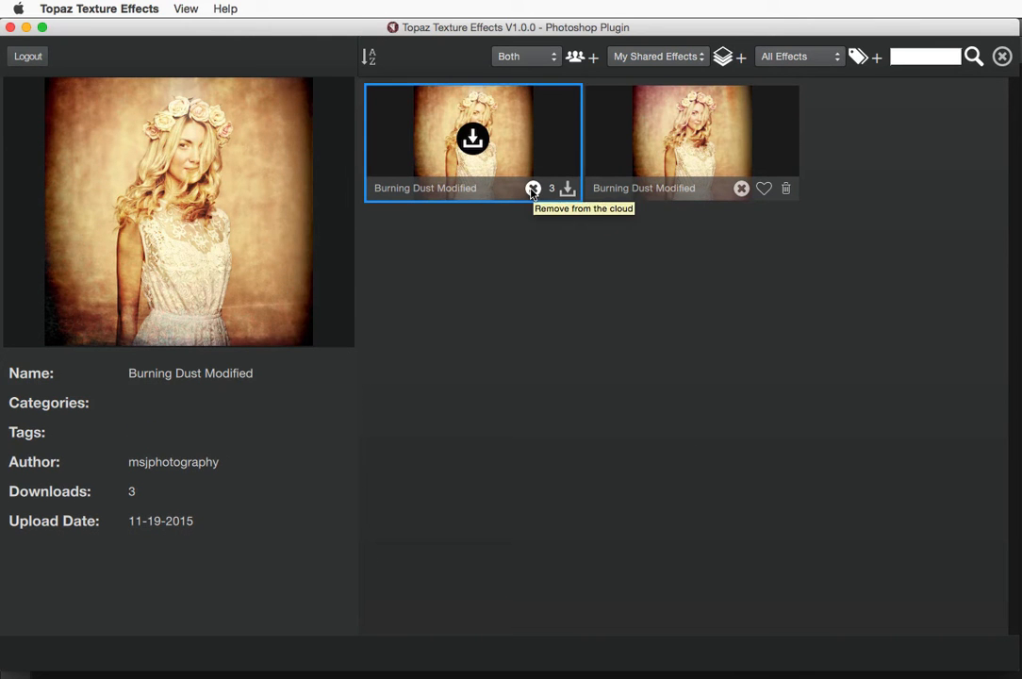
{"action": "left_click", "coordinate": [533, 190]}
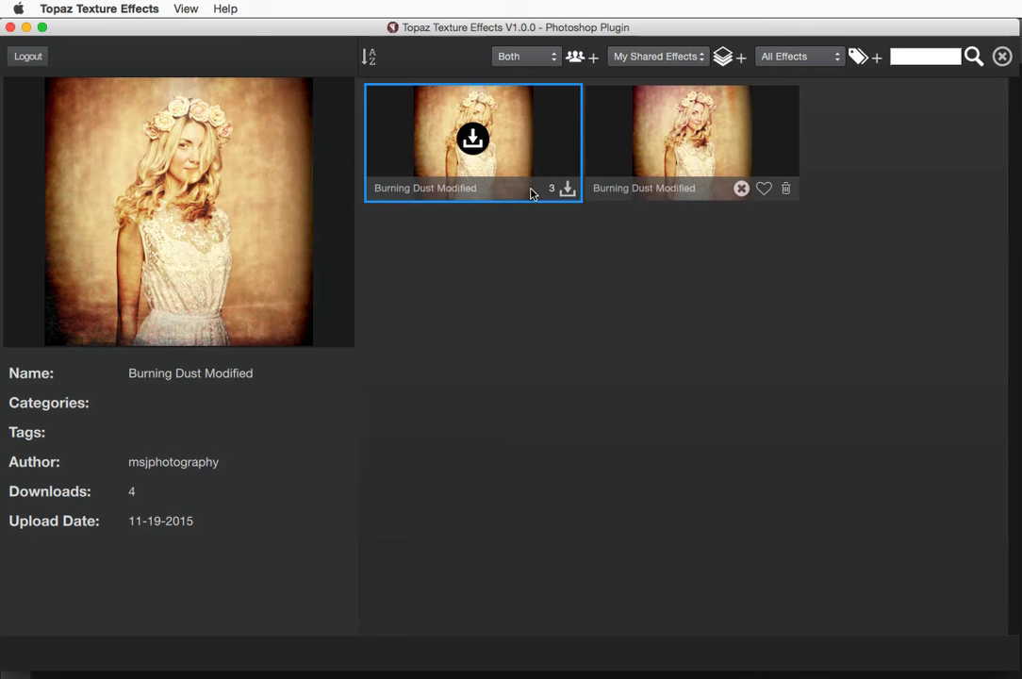
{"action": "left_click", "coordinate": [603, 137]}
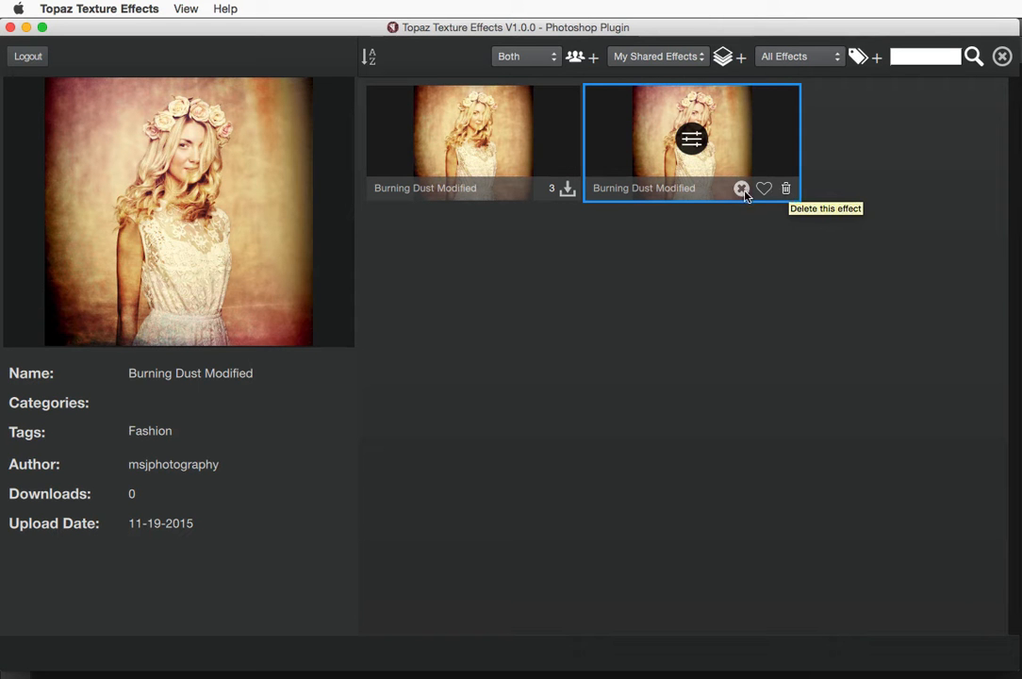
{"action": "left_click", "coordinate": [742, 188]}
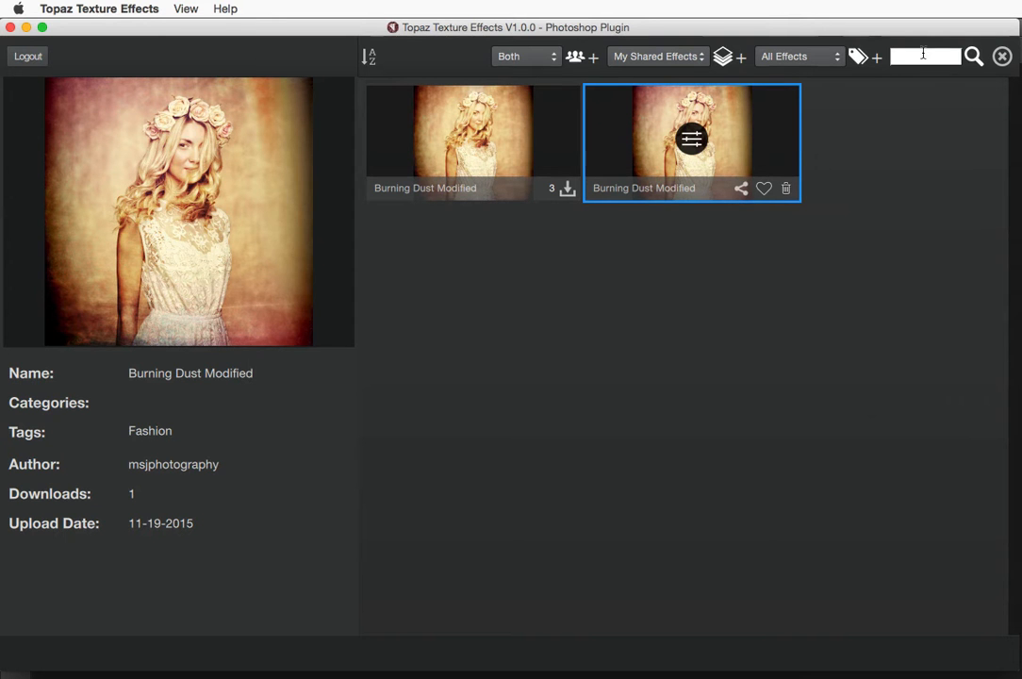
{"action": "left_click", "coordinate": [1002, 57]}
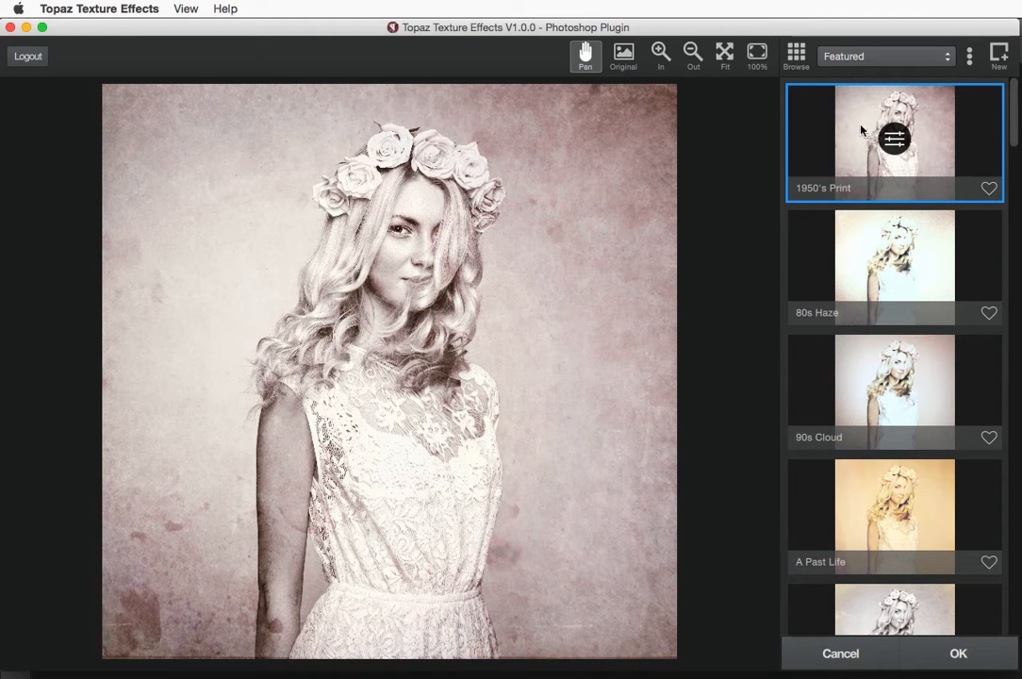
Apply Topaz Texture Effects to Layer 0 as a smart filter, then reopen and cancel it
{"action": "left_click", "coordinate": [958, 652]}
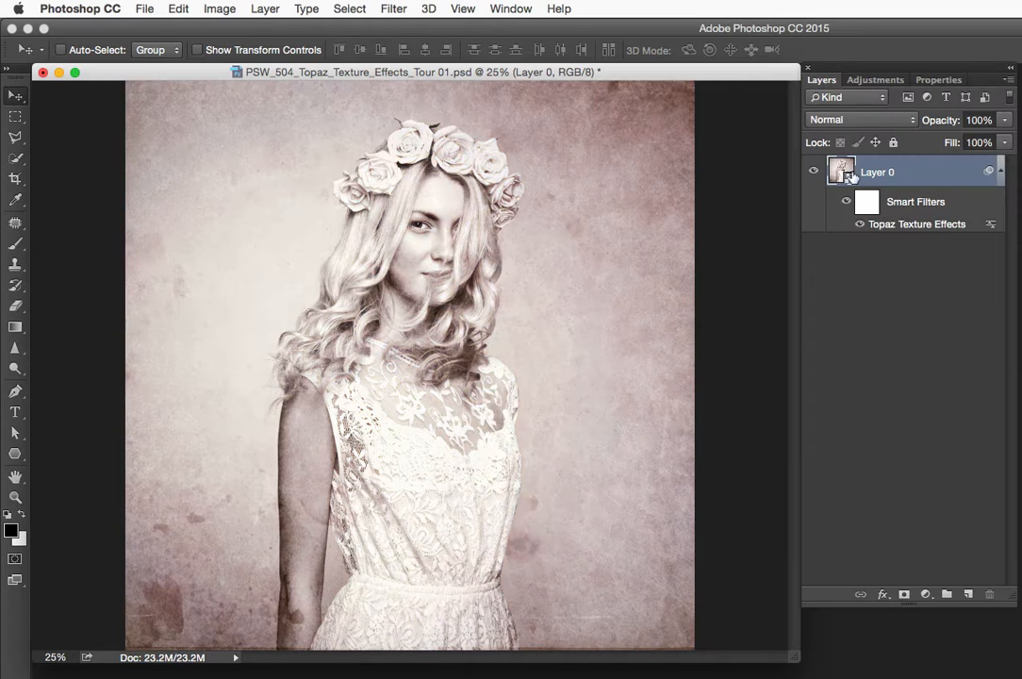
{"action": "double_click", "coordinate": [891, 227]}
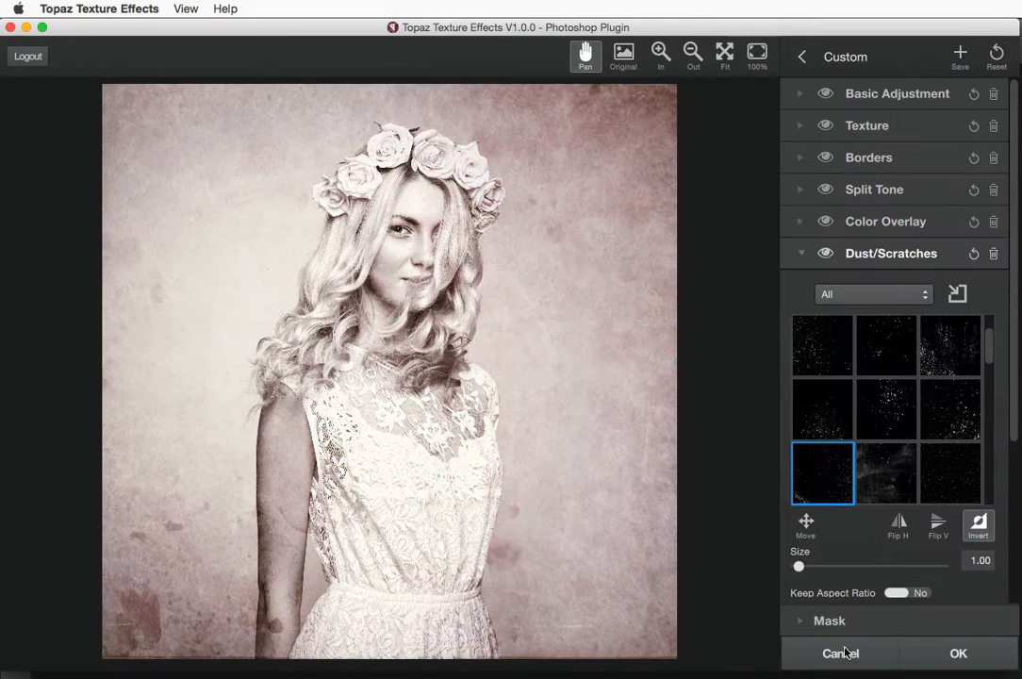
{"action": "left_click", "coordinate": [842, 652]}
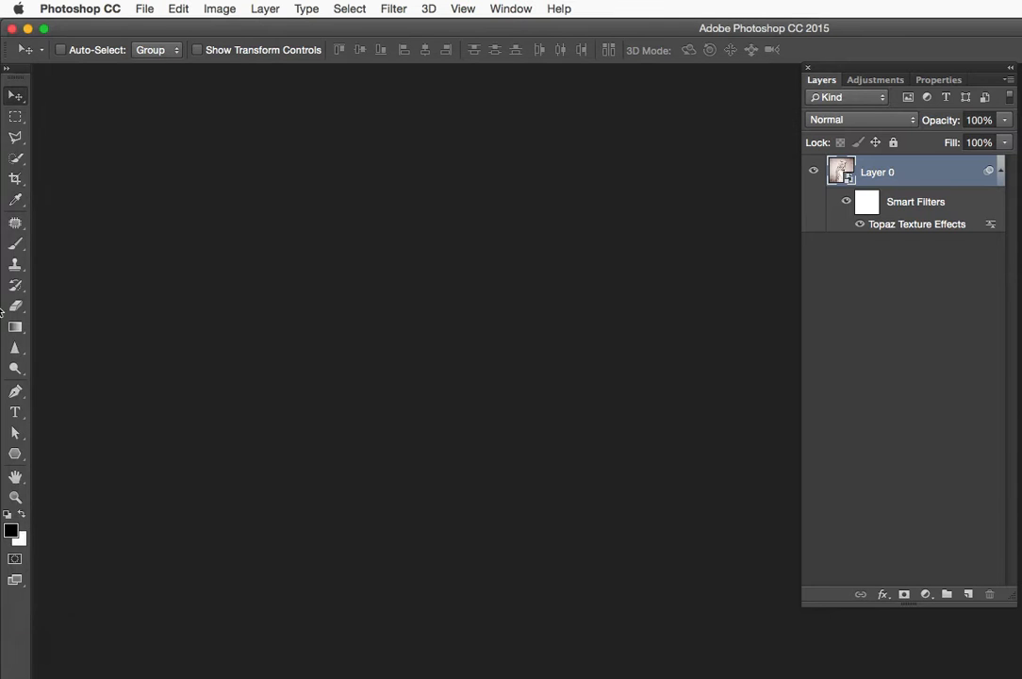
{"action": "mouse_move", "coordinate": [2, 524]}
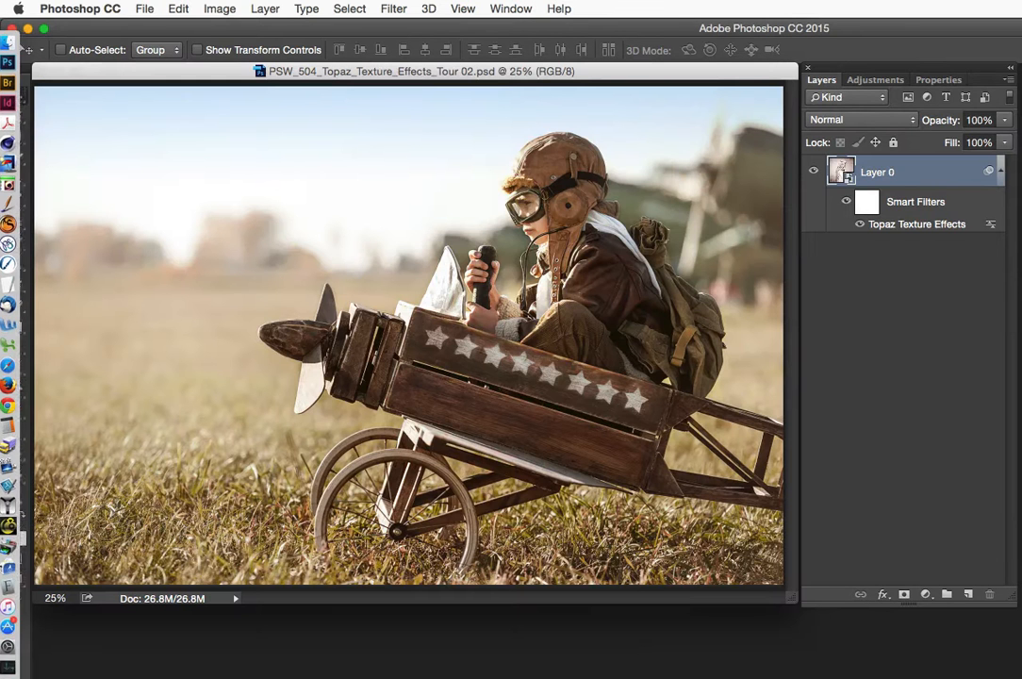
Convert the photo layer for smart filters and launch Topaz Texture Effects from Filter > Topaz Labs
{"action": "left_click", "coordinate": [393, 8]}
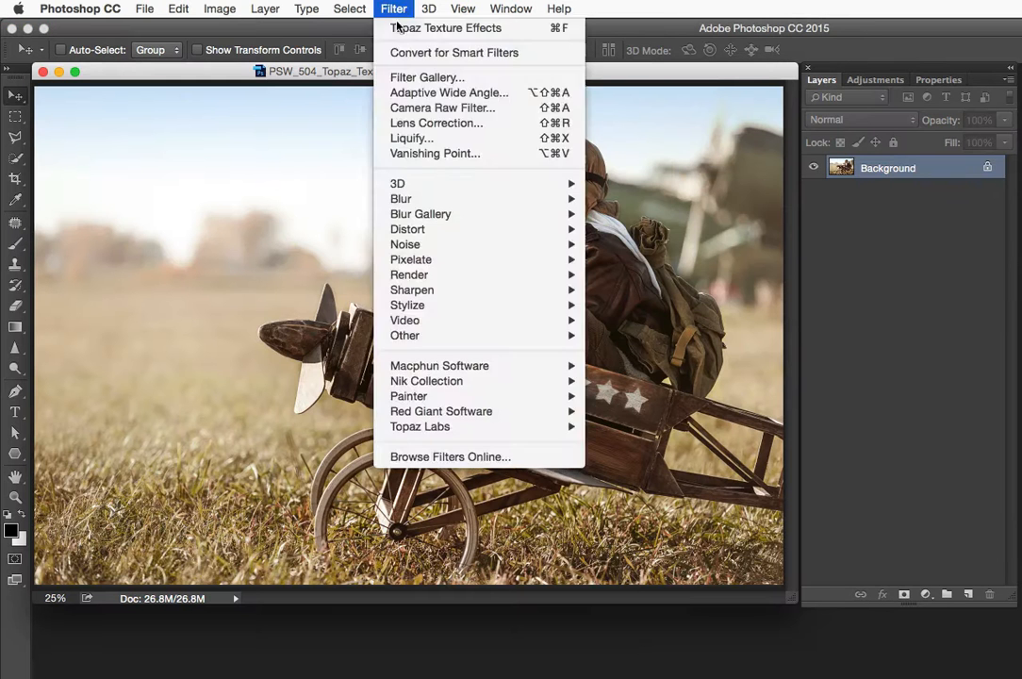
{"action": "left_click", "coordinate": [342, 40]}
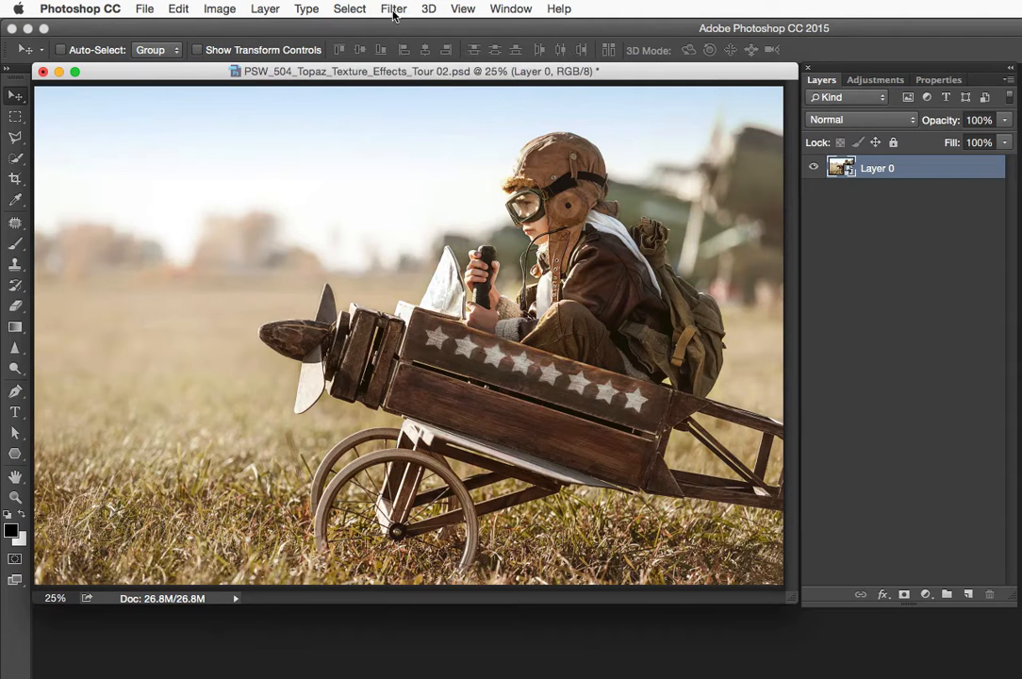
{"action": "left_click", "coordinate": [394, 10]}
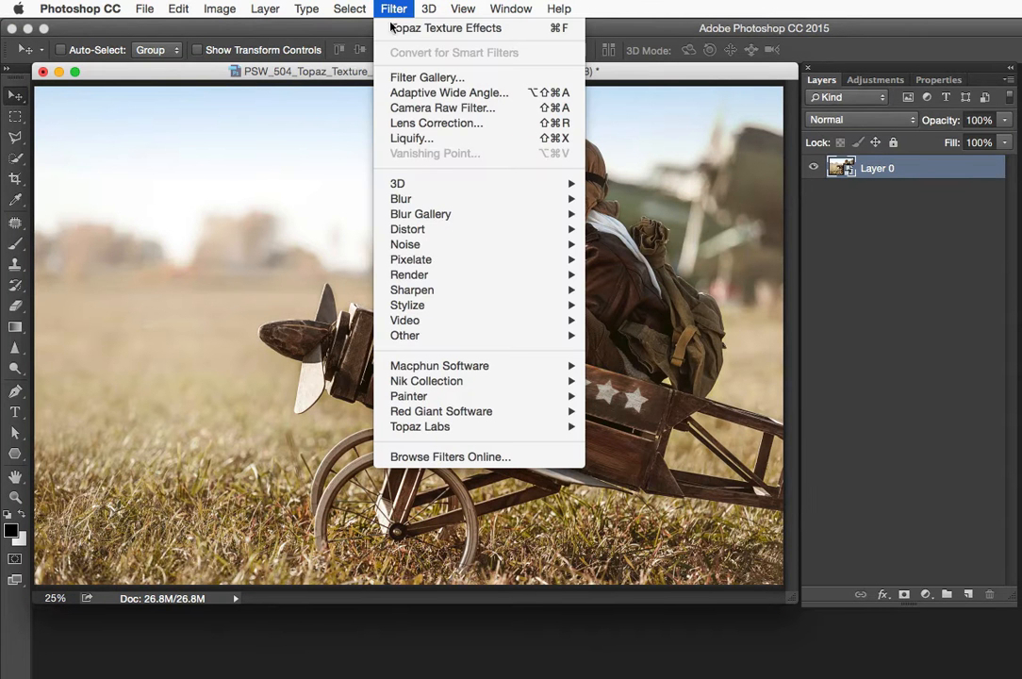
{"action": "mouse_move", "coordinate": [425, 426]}
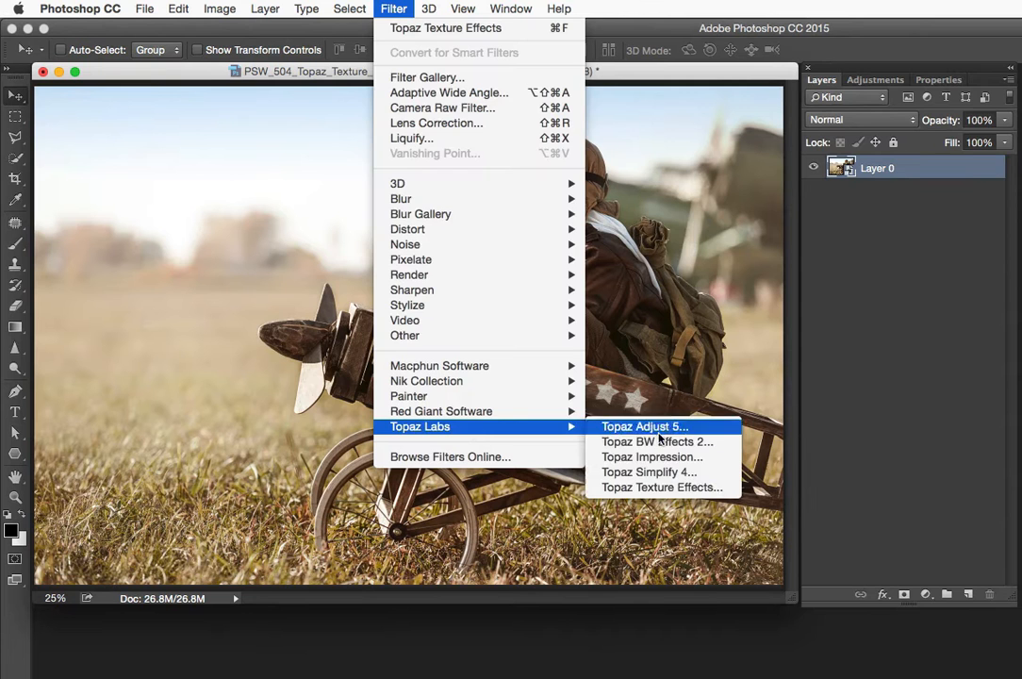
{"action": "left_click", "coordinate": [663, 487]}
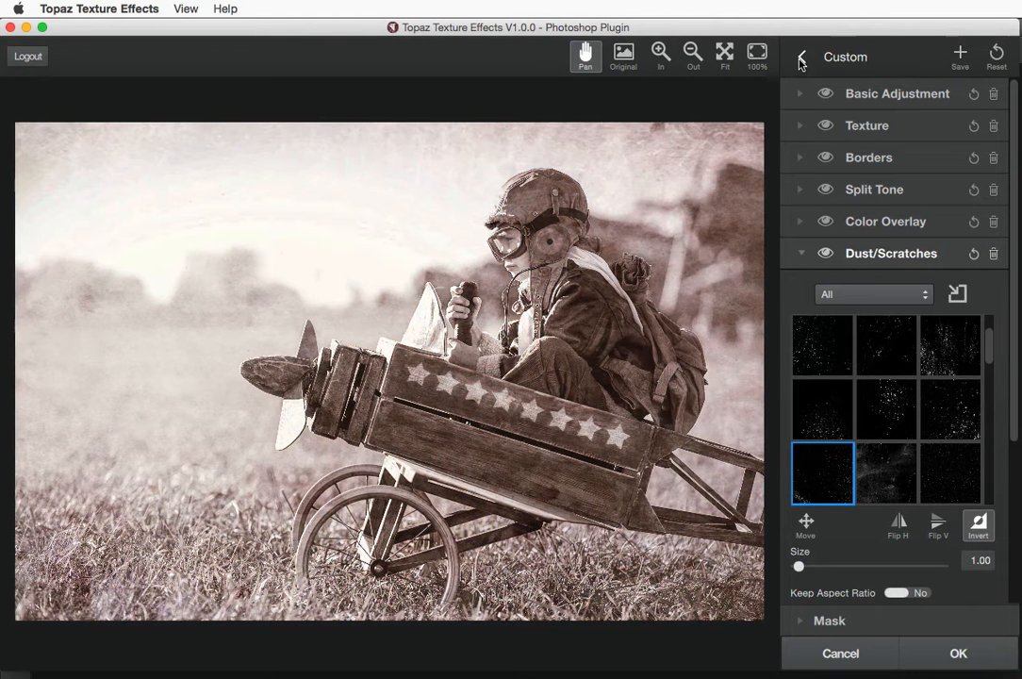
Return from the Custom effect to the Featured preset list
{"action": "left_click", "coordinate": [800, 60]}
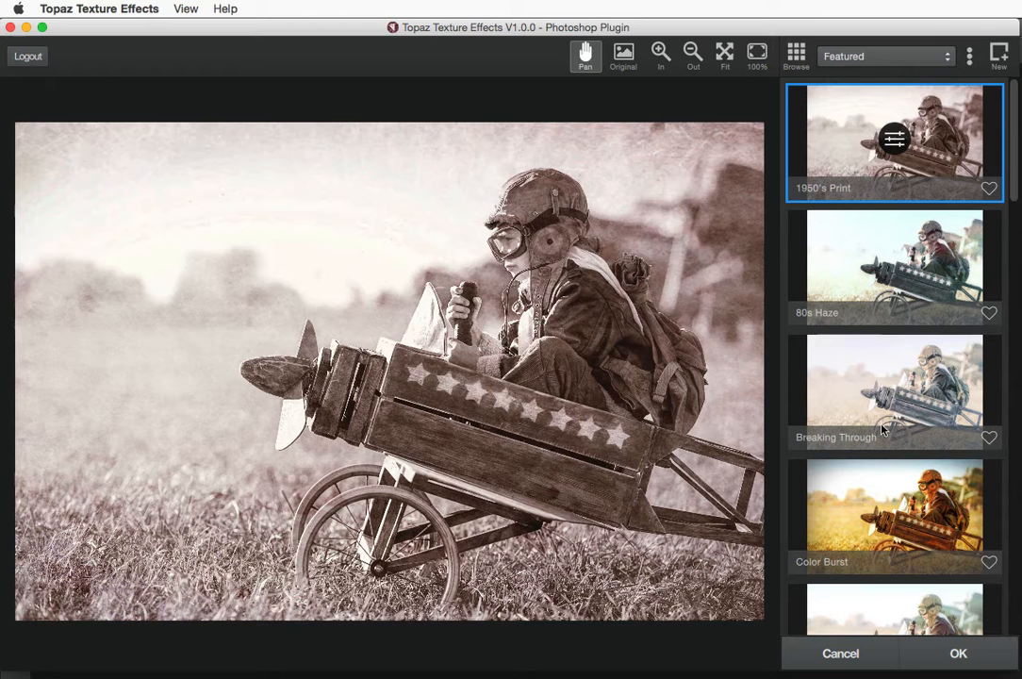
{"action": "left_click", "coordinate": [876, 57]}
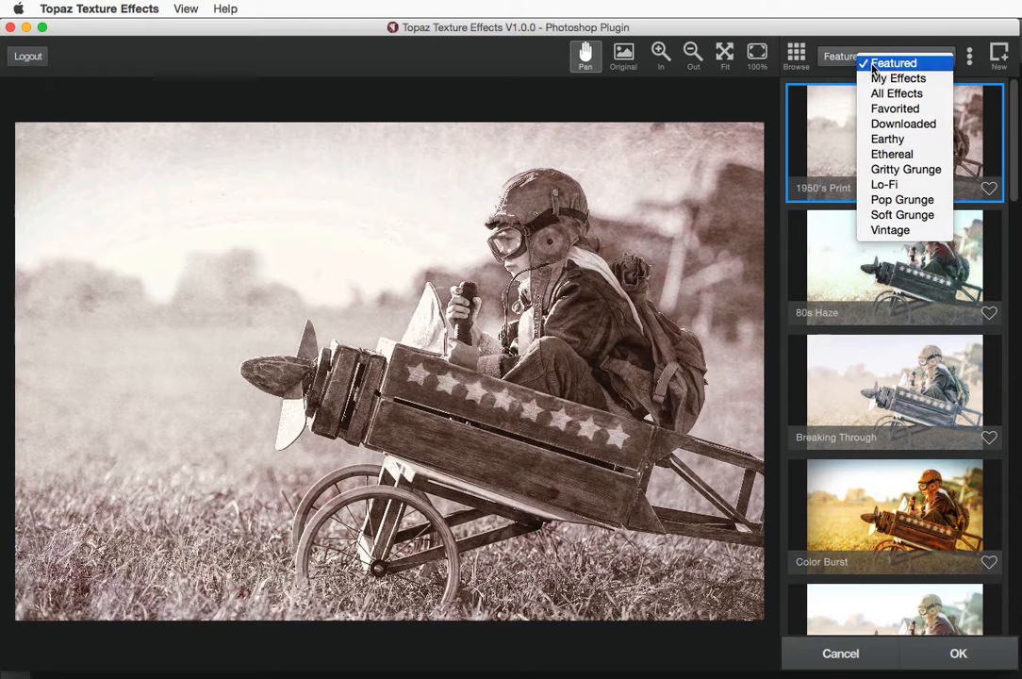
{"action": "left_click", "coordinate": [842, 56]}
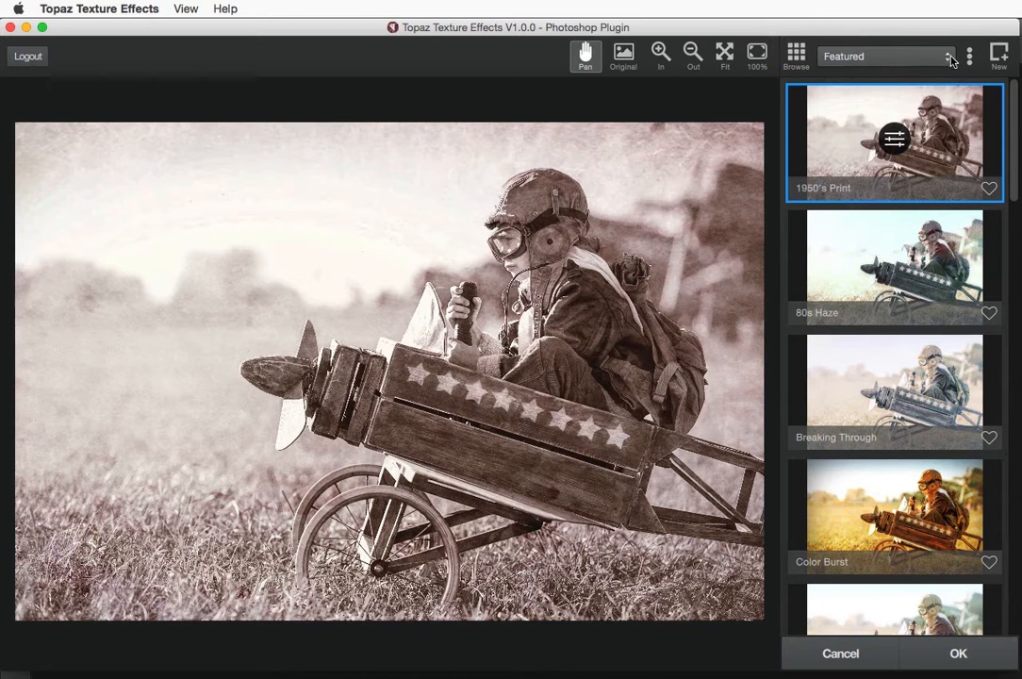
{"action": "left_click", "coordinate": [970, 58]}
{"action": "left_click", "coordinate": [828, 211]}
{"action": "scroll", "coordinate": [845, 498], "scroll_direction": "down", "scroll_amount": 2}
Search presets for 'stormy seas', apply Stormy Seas and show its adjustment stack
{"action": "left_click", "coordinate": [970, 57]}
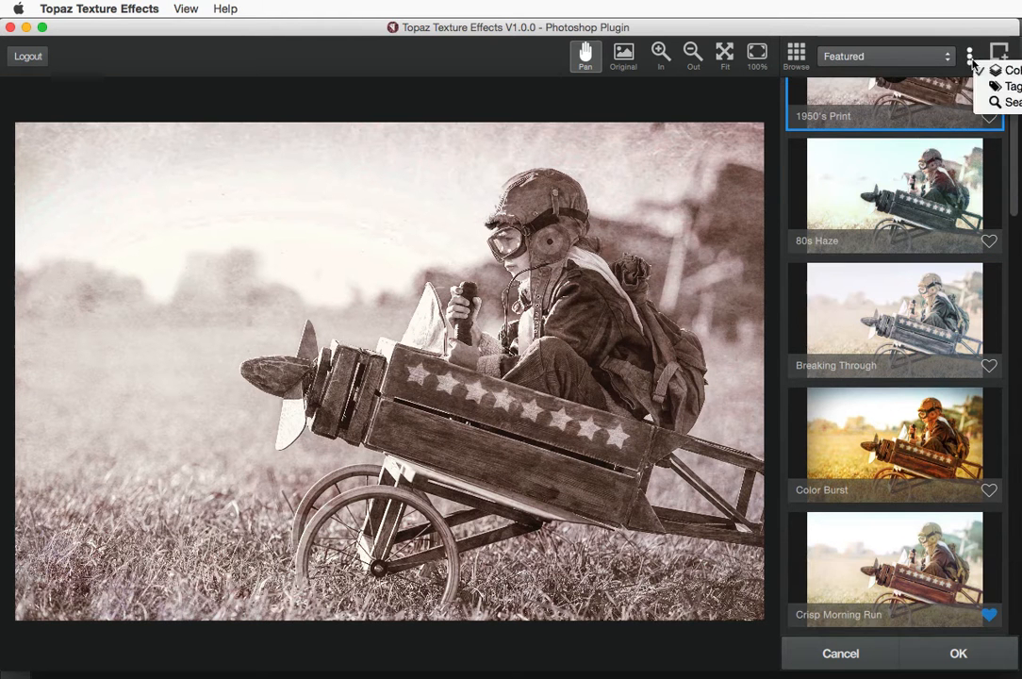
{"action": "left_click", "coordinate": [1002, 101]}
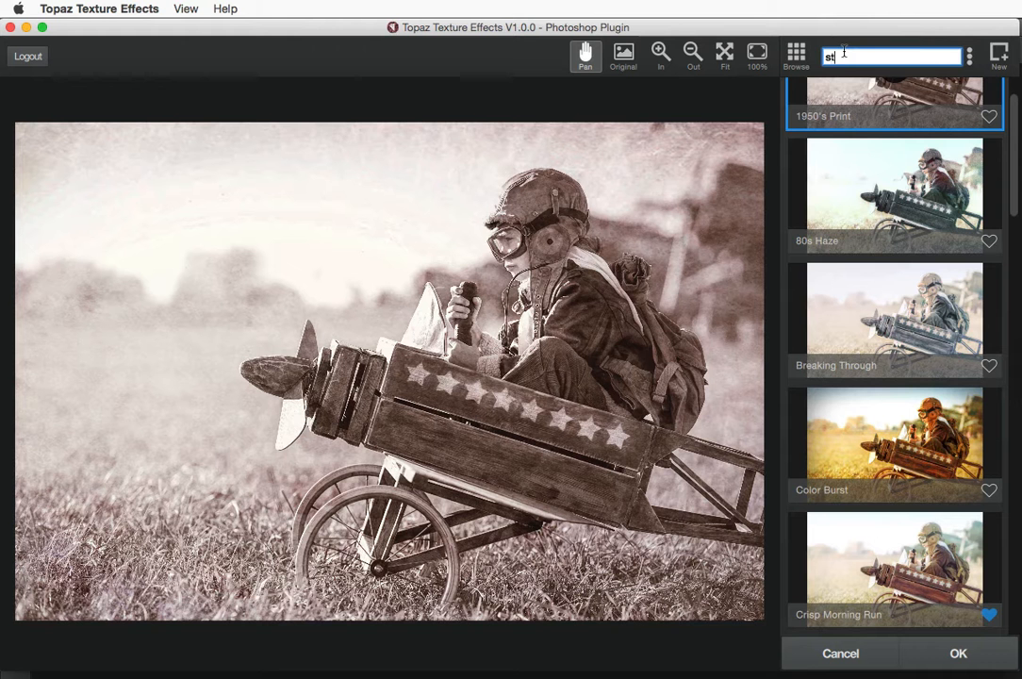
{"action": "type", "text": "stormy "}
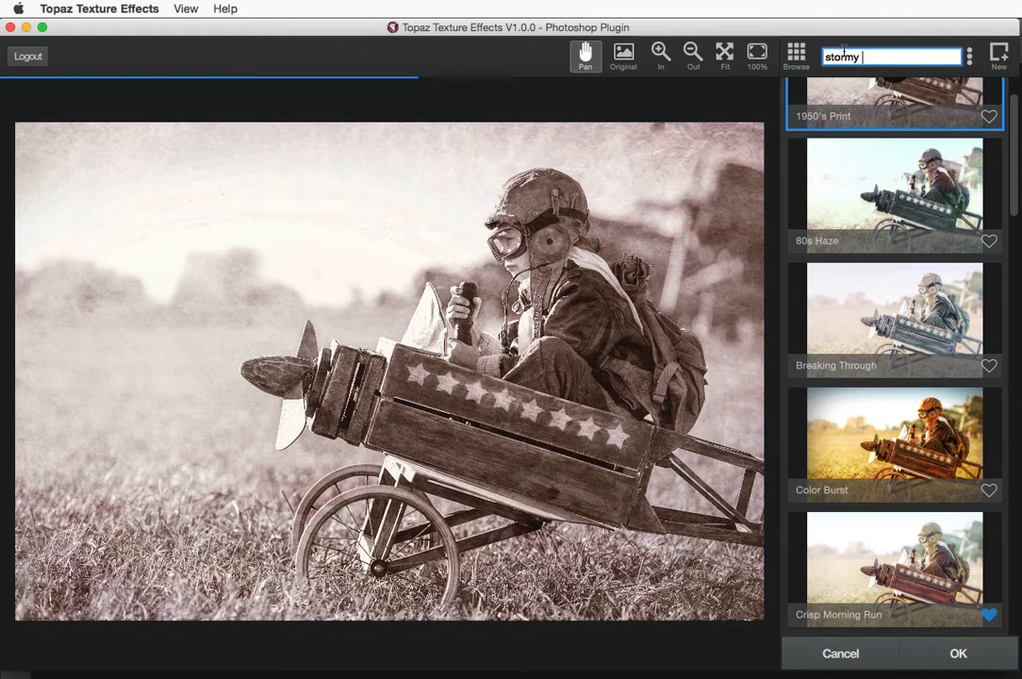
{"action": "type", "text": "seas"}
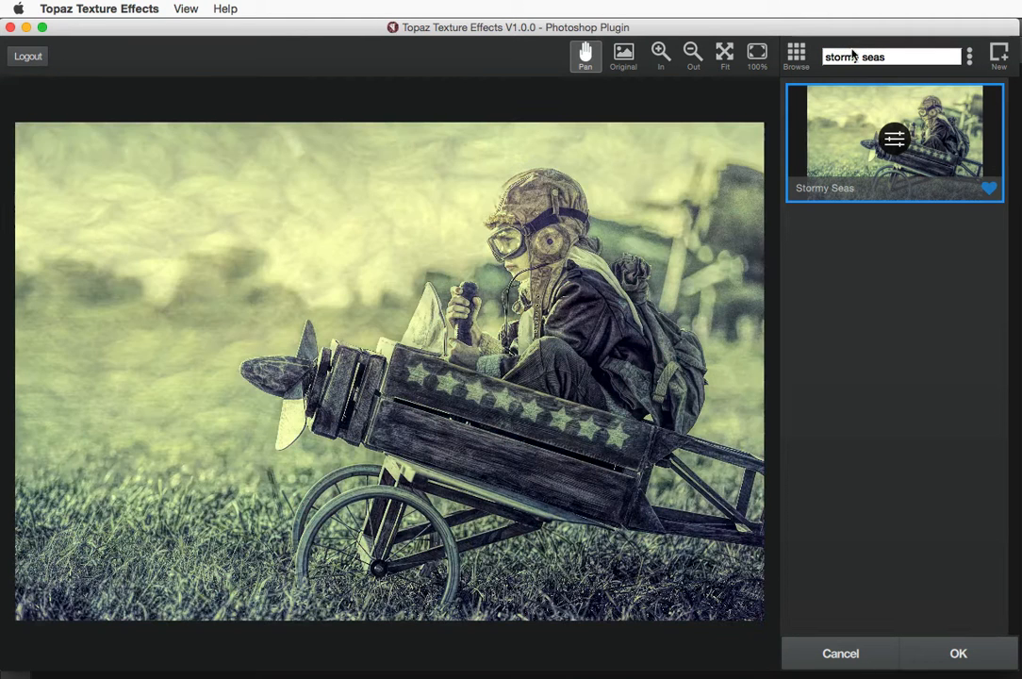
{"action": "left_click", "coordinate": [969, 59]}
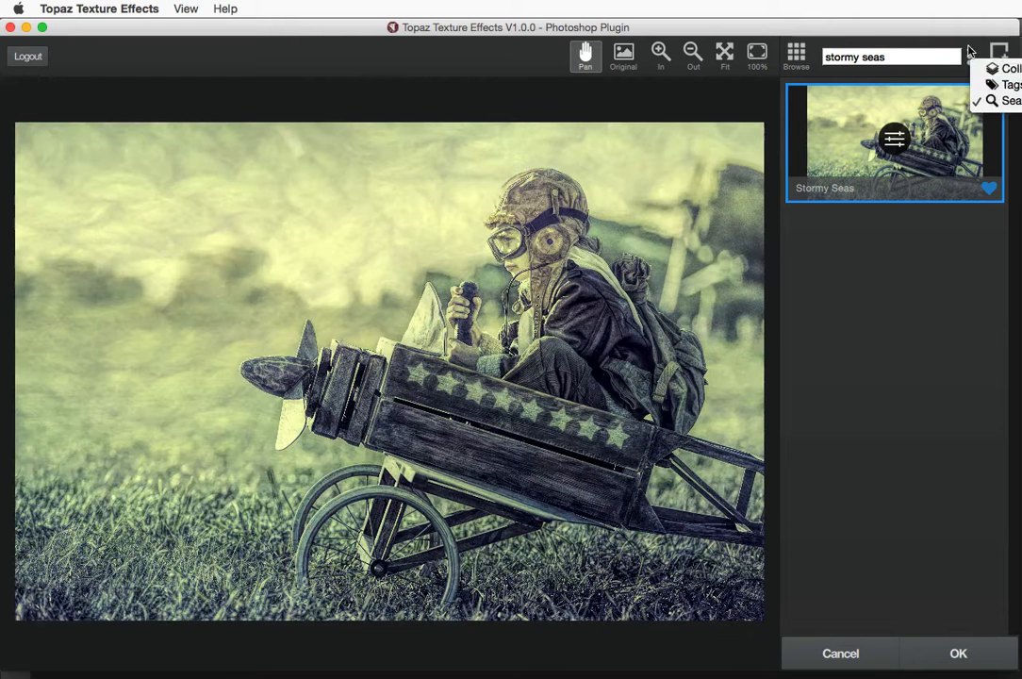
{"action": "left_click", "coordinate": [967, 48]}
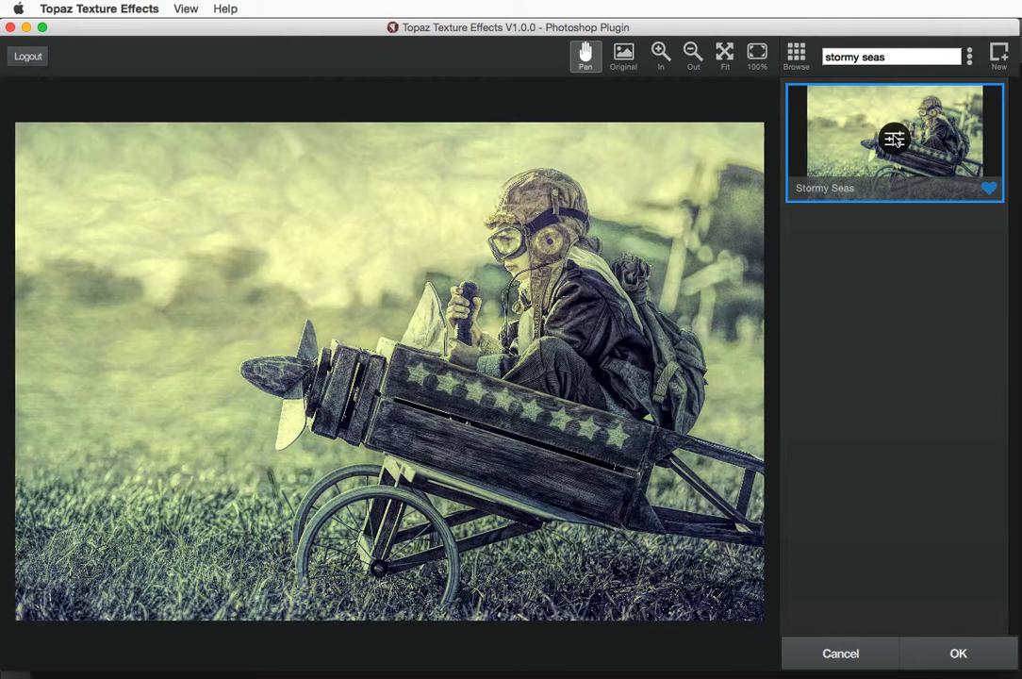
{"action": "left_click", "coordinate": [893, 140]}
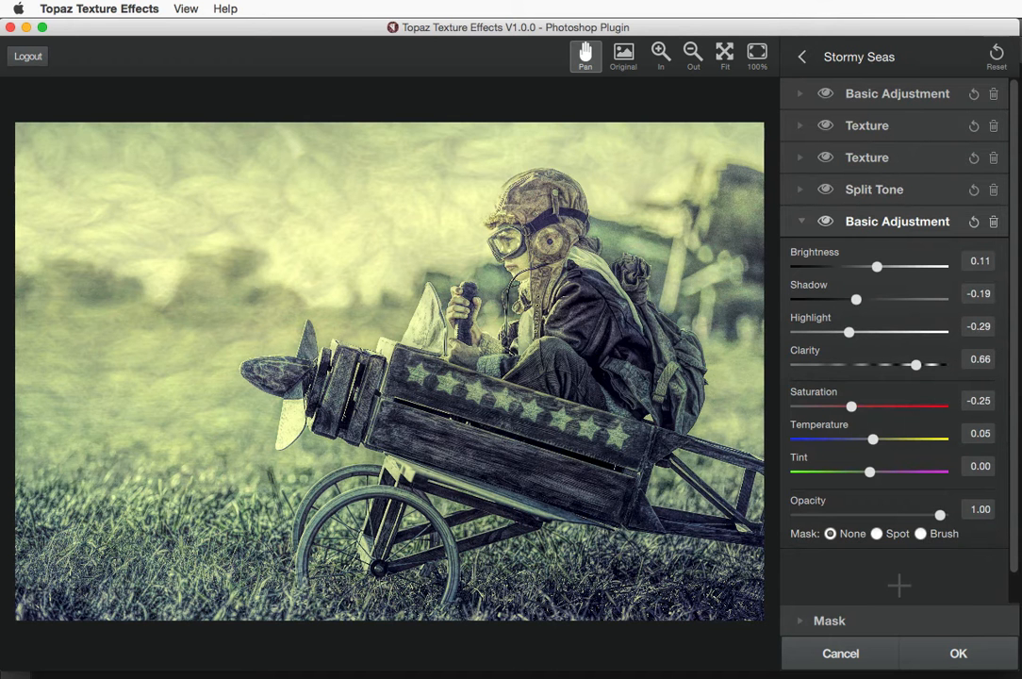
Collapse Basic Adjustment and toggle both Texture layers off and on to compare their effect
{"action": "left_click", "coordinate": [802, 222]}
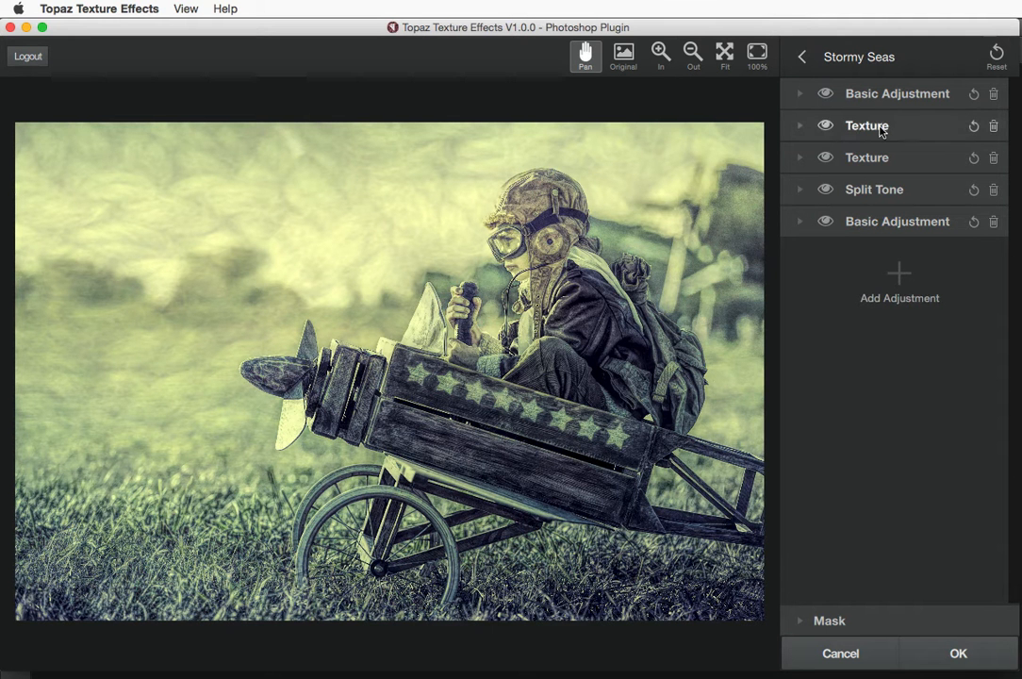
{"action": "left_click", "coordinate": [826, 126]}
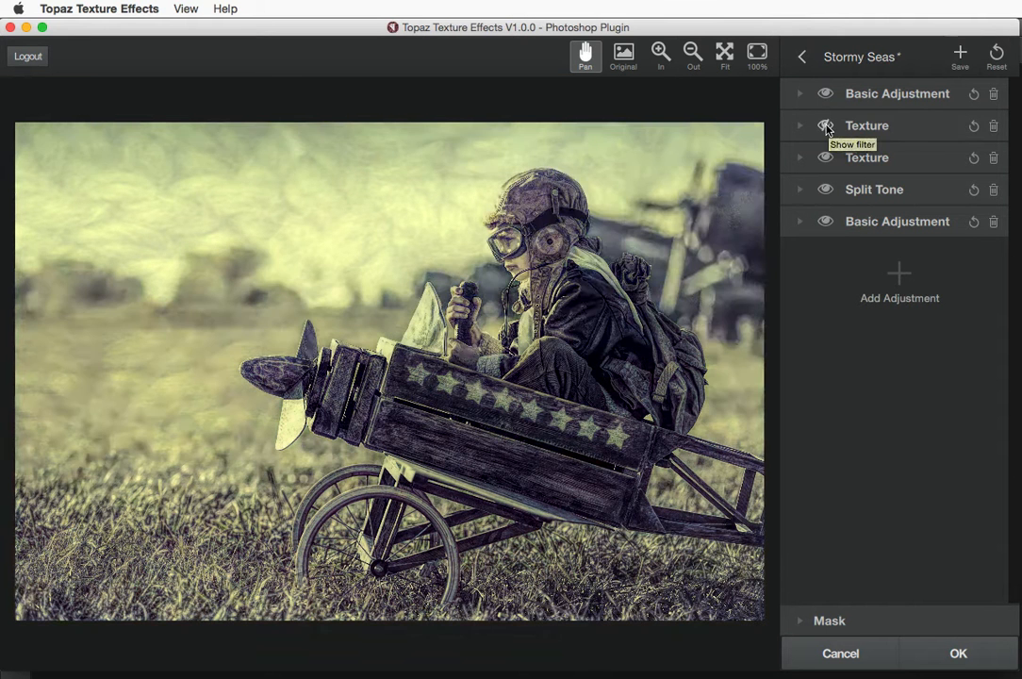
{"action": "left_click", "coordinate": [825, 126]}
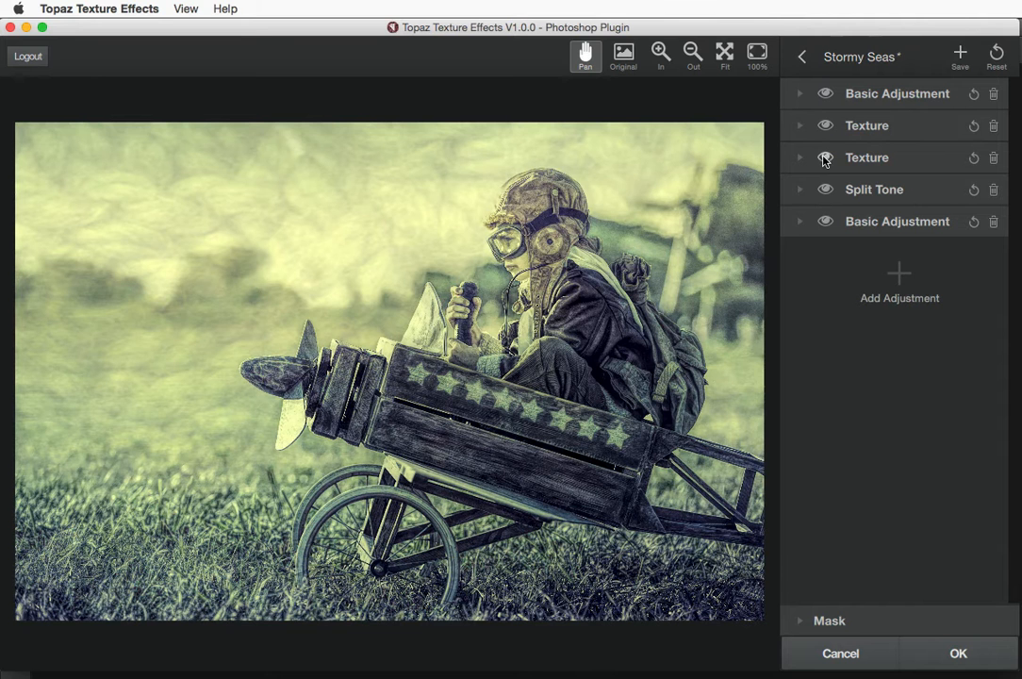
{"action": "left_click", "coordinate": [825, 158]}
{"action": "left_click", "coordinate": [825, 158]}
{"action": "left_click", "coordinate": [825, 159]}
{"action": "left_click", "coordinate": [825, 159]}
Expand the first Texture layer and open its texture library, showing the Bokeh category
{"action": "left_click", "coordinate": [901, 273]}
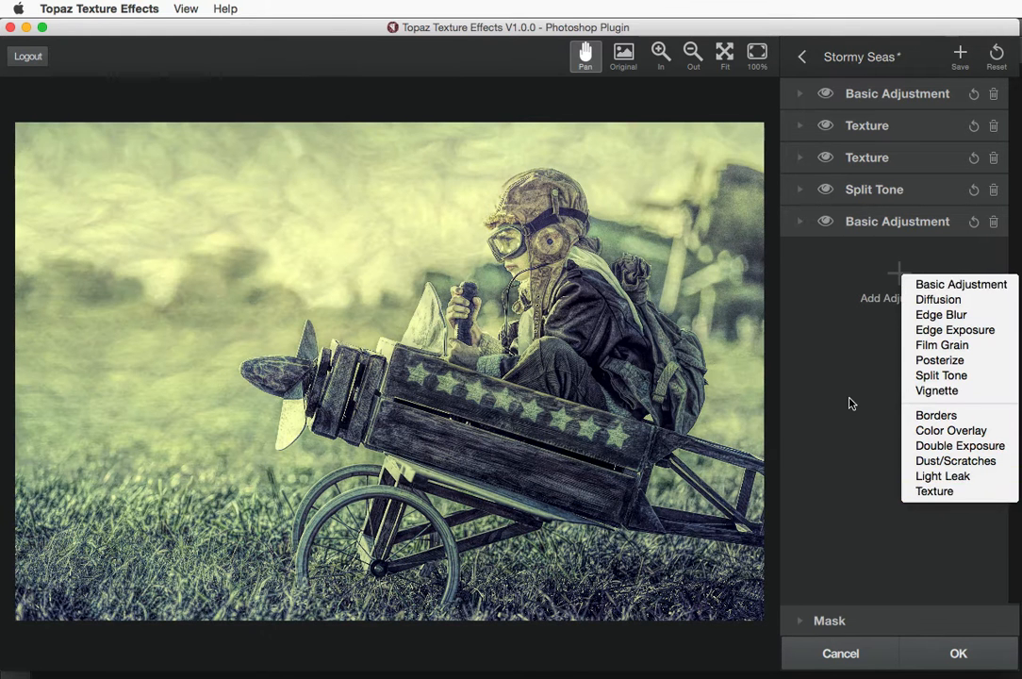
{"action": "left_click", "coordinate": [835, 368]}
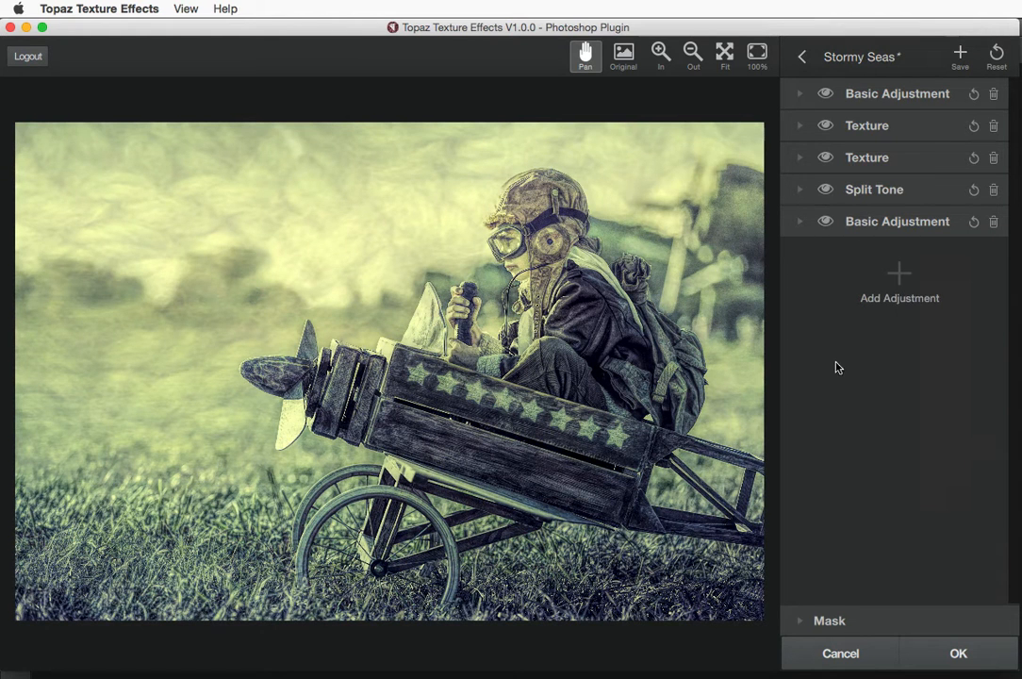
{"action": "left_click", "coordinate": [825, 128]}
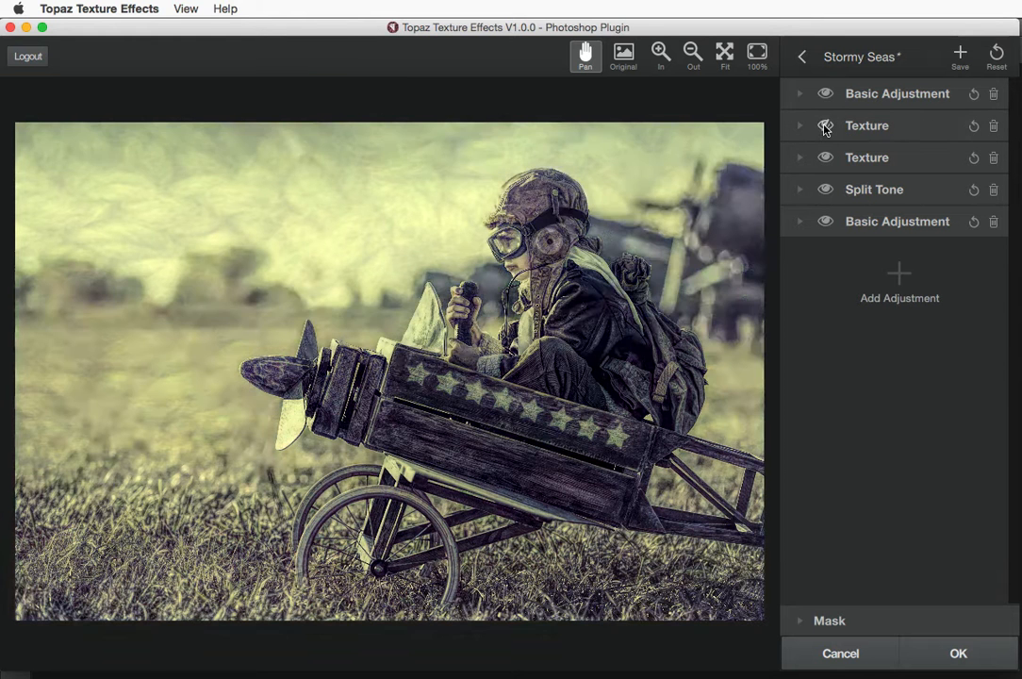
{"action": "left_click", "coordinate": [825, 127]}
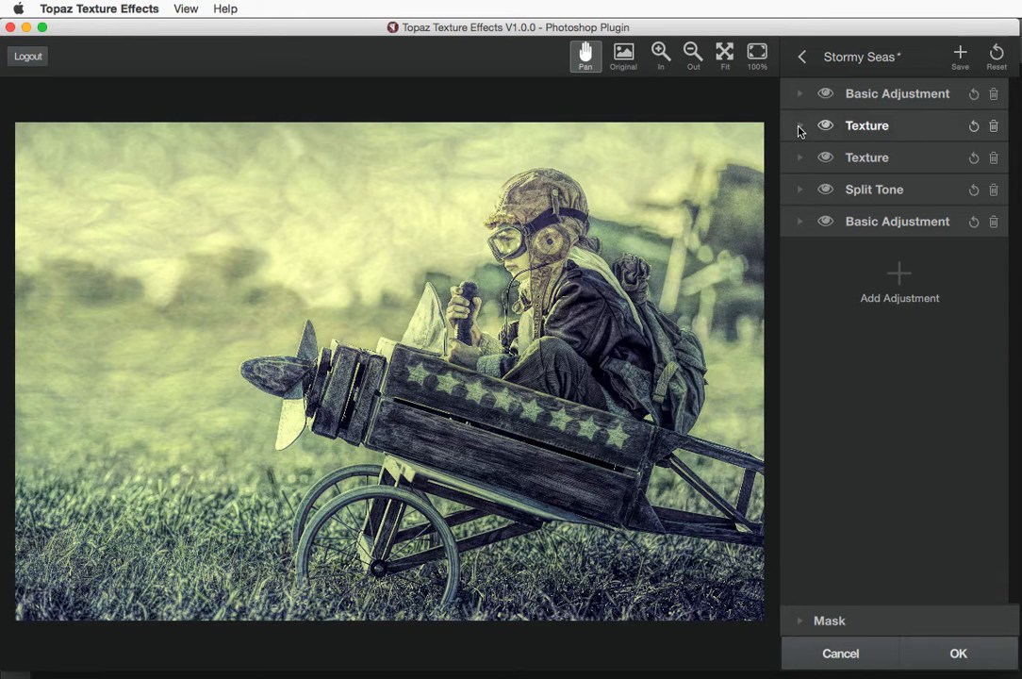
{"action": "left_click", "coordinate": [799, 128]}
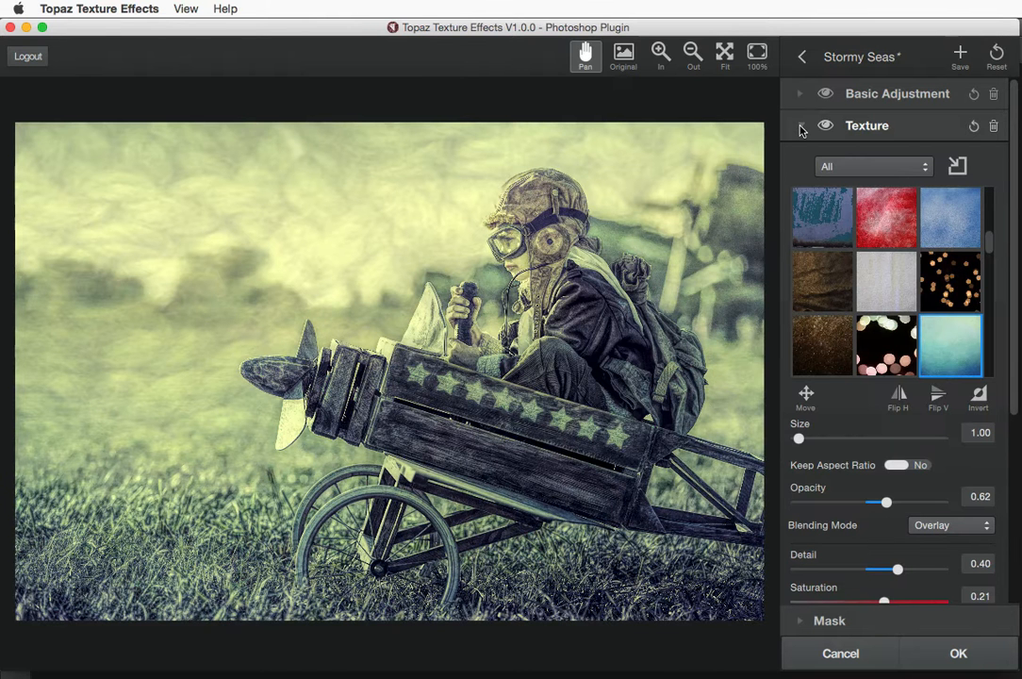
{"action": "left_click", "coordinate": [957, 167]}
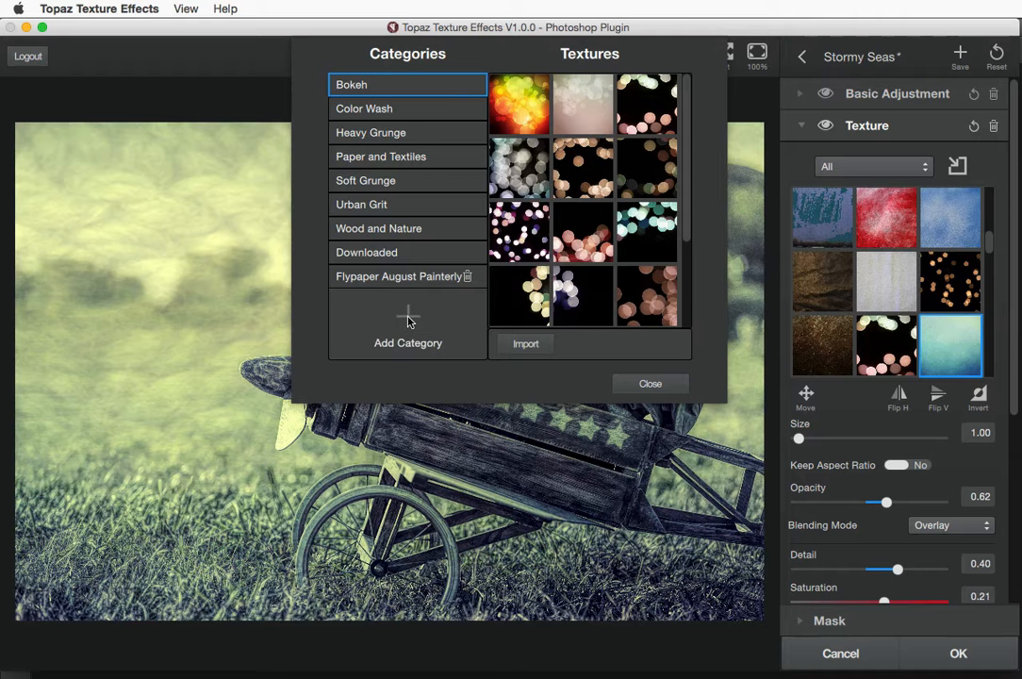
Browse the Flypaper Textures > Summer Painterly folder in Adobe Bridge, then return to Topaz Texture Effects
{"action": "left_click", "coordinate": [12, 82]}
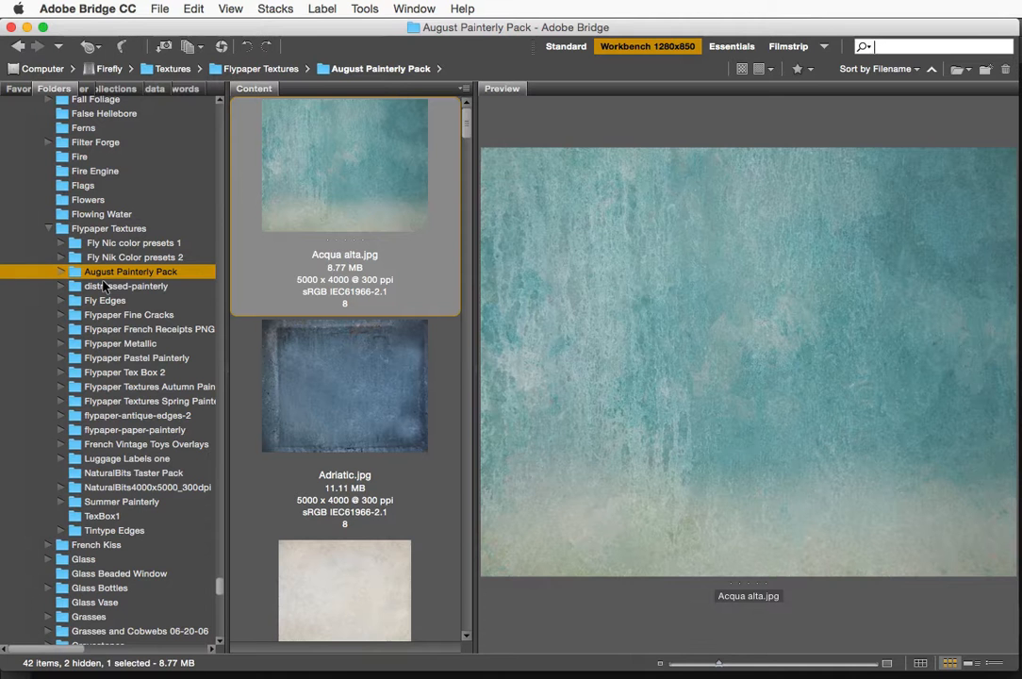
{"action": "left_click", "coordinate": [106, 504]}
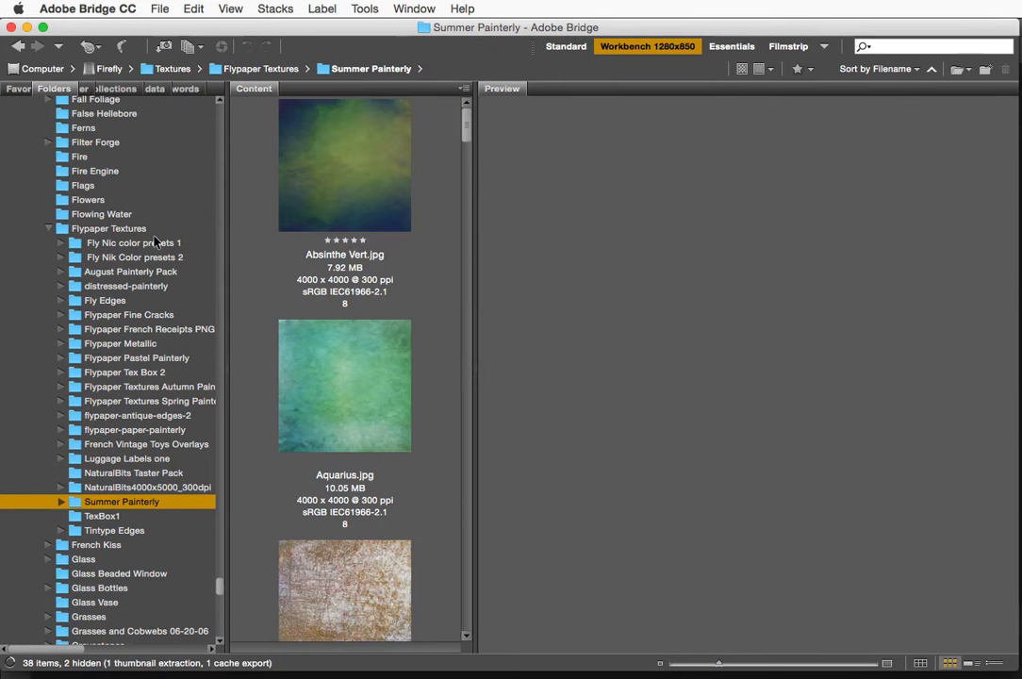
{"action": "mouse_move", "coordinate": [5, 160]}
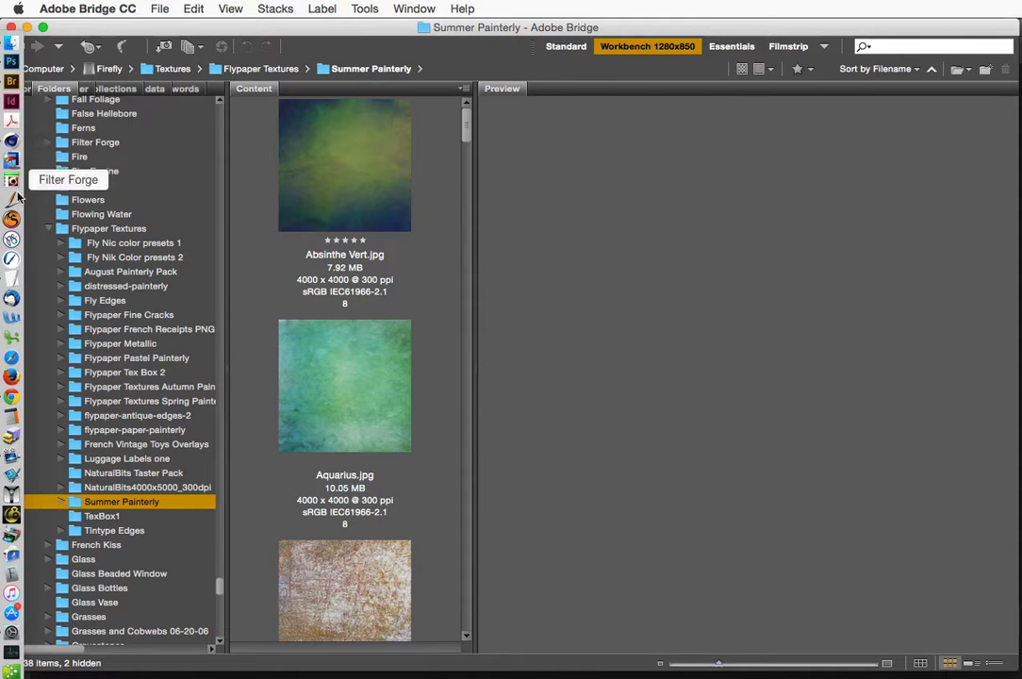
{"action": "left_click", "coordinate": [11, 673]}
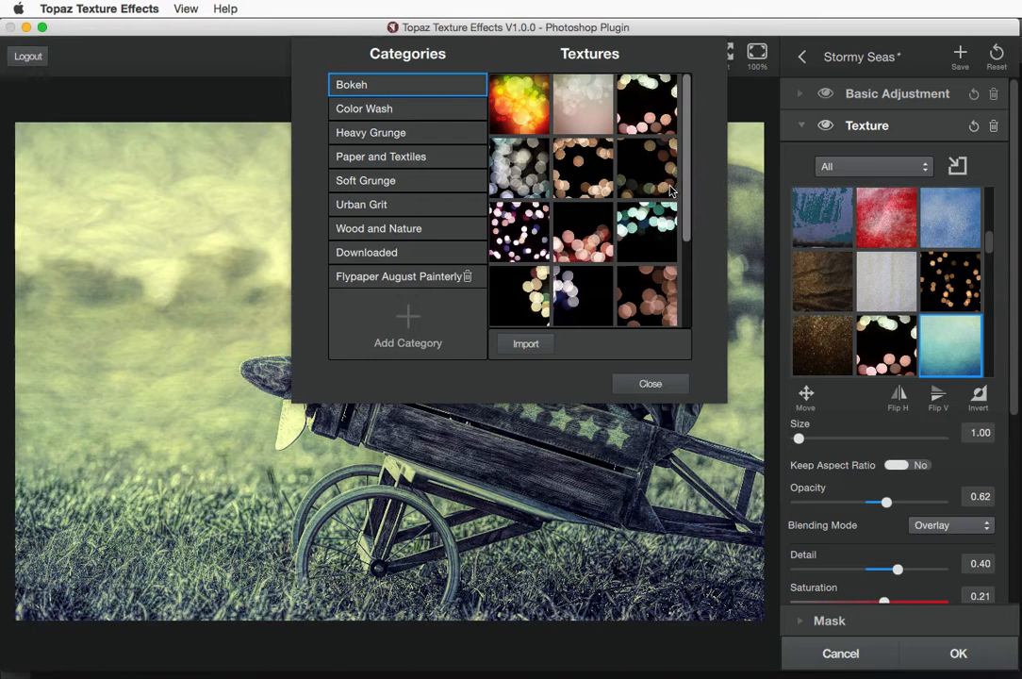
Create a new texture category named 'Flypaper Summer Painterly'
{"action": "left_click", "coordinate": [408, 320]}
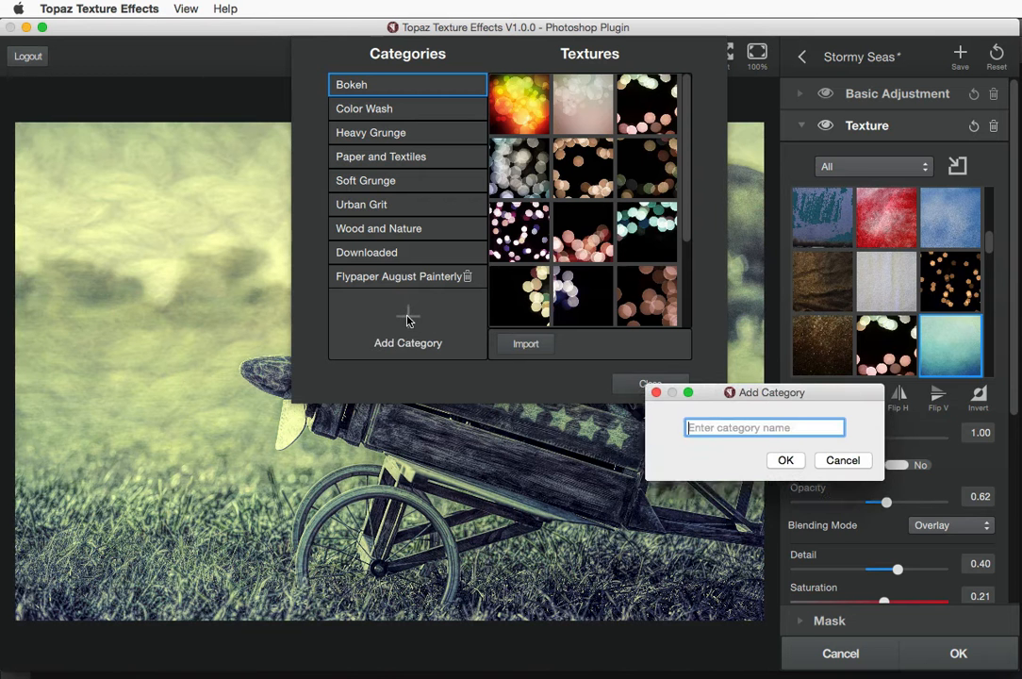
{"action": "left_click_drag", "start_coordinate": [711, 359], "coordinate": [711, 355]}
{"action": "type", "text": "F"}
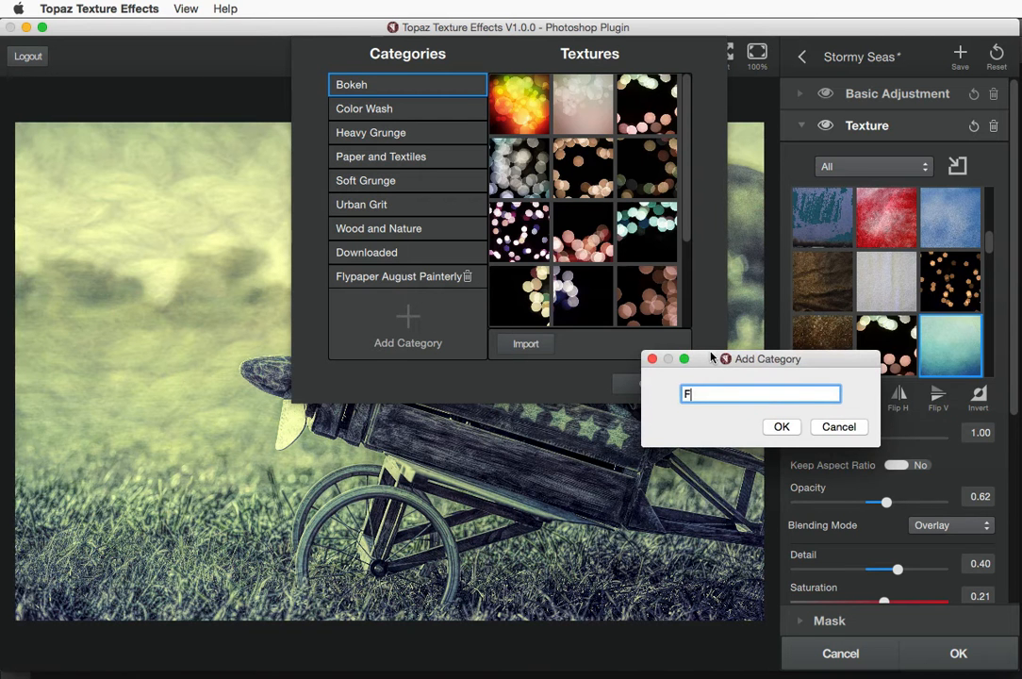
{"action": "type", "text": "lypaper Summer Pai"}
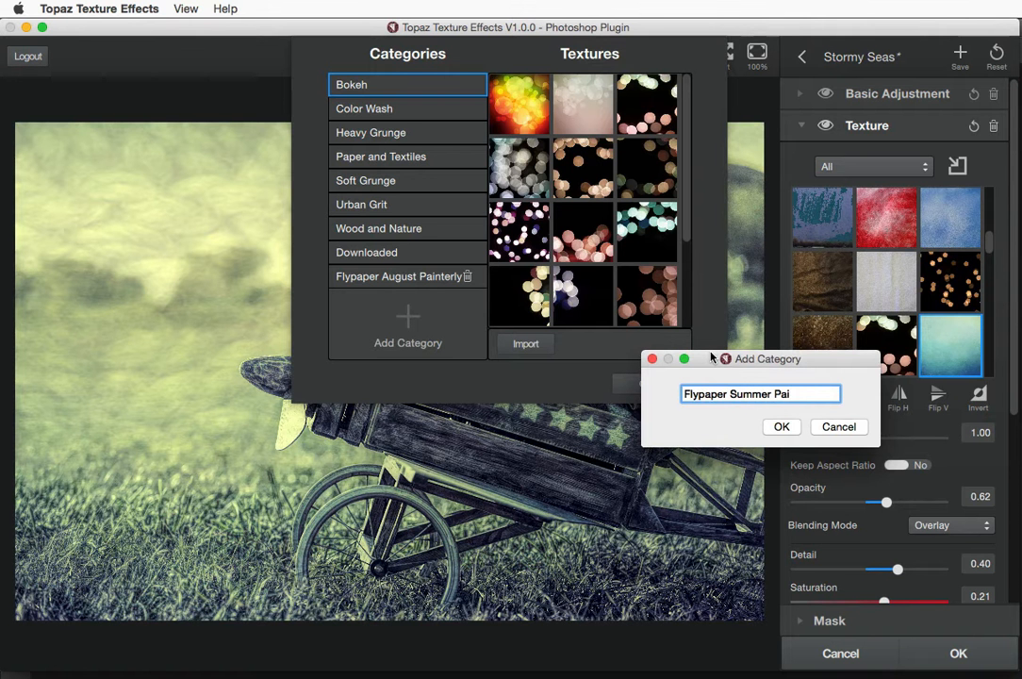
{"action": "type", "text": "nterly"}
{"action": "left_click", "coordinate": [783, 426]}
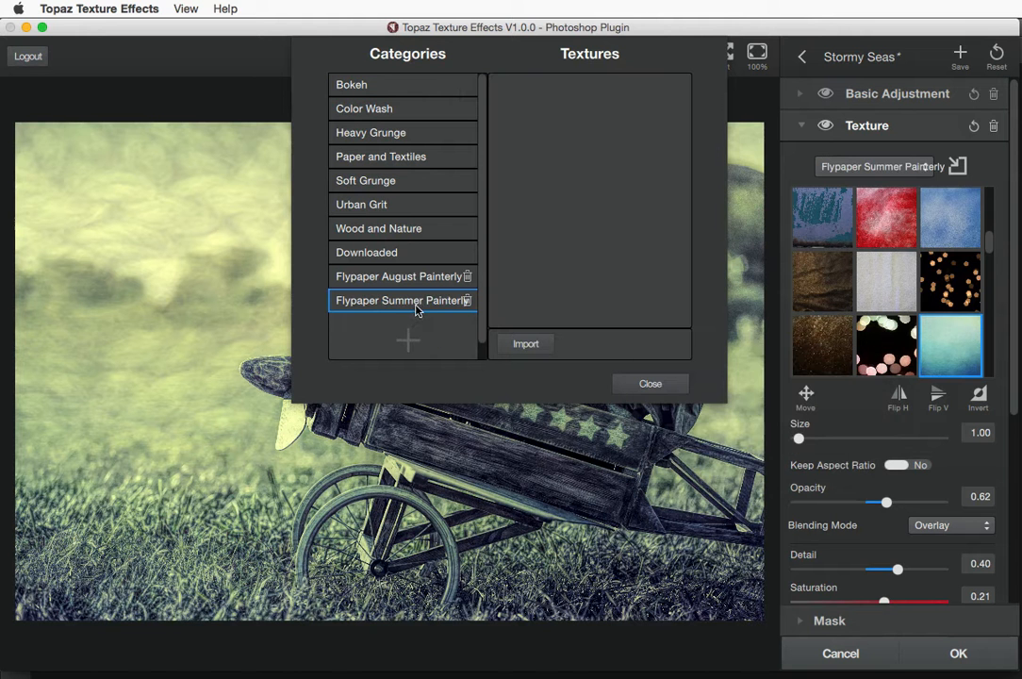
In the import browser, navigate to Textures > Flypaper Textures > Summer Painterly
{"action": "left_click", "coordinate": [529, 345]}
{"action": "scroll", "coordinate": [571, 372], "scroll_direction": "down", "scroll_amount": 5}
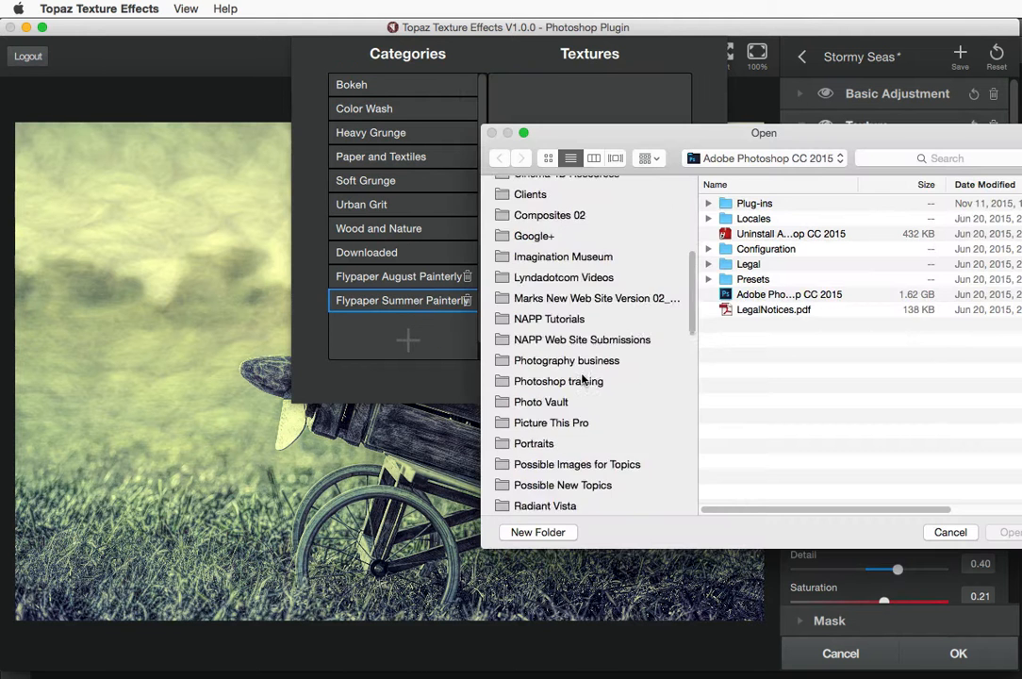
{"action": "scroll", "coordinate": [575, 377], "scroll_direction": "down", "scroll_amount": 6}
{"action": "left_click", "coordinate": [527, 361]}
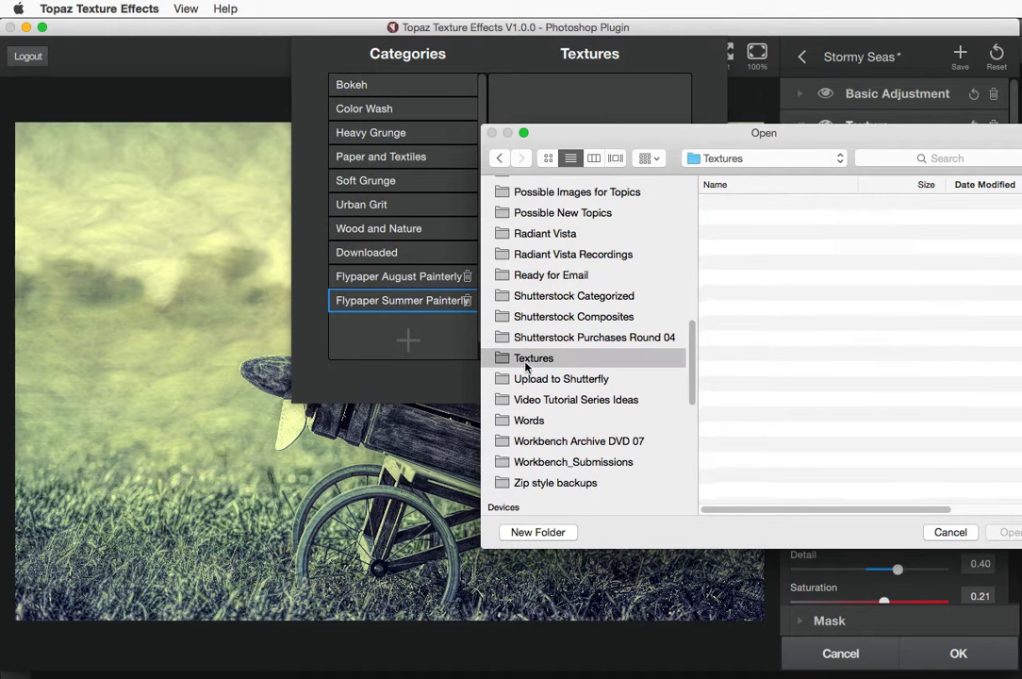
{"action": "left_click_drag", "start_coordinate": [550, 133], "coordinate": [356, 127]}
{"action": "left_click", "coordinate": [526, 178]}
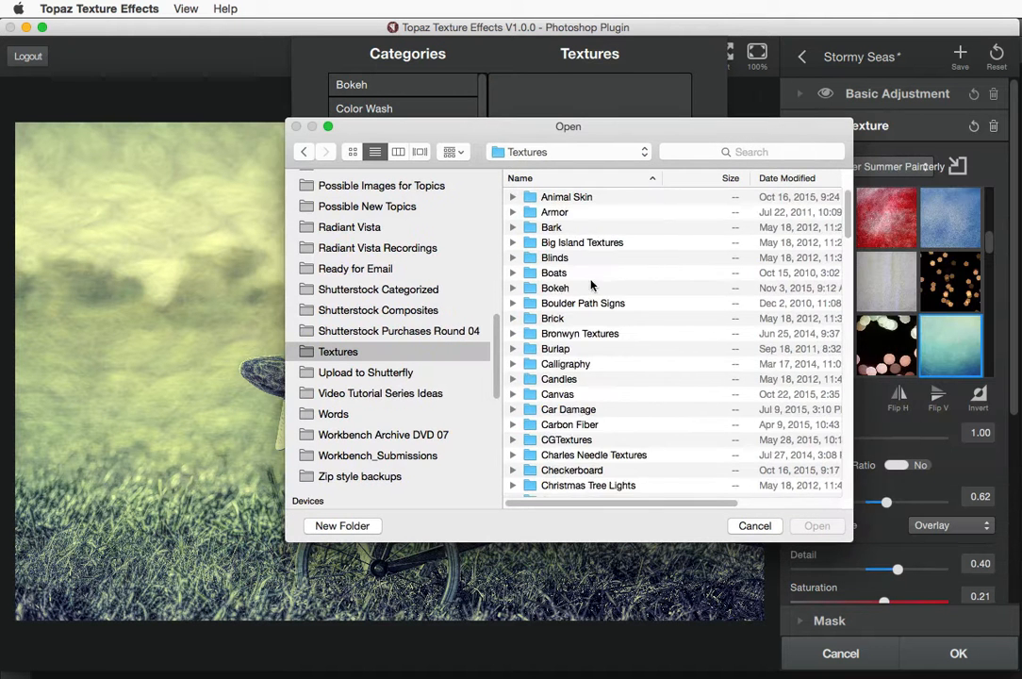
{"action": "scroll", "coordinate": [602, 391], "scroll_direction": "down", "scroll_amount": 10}
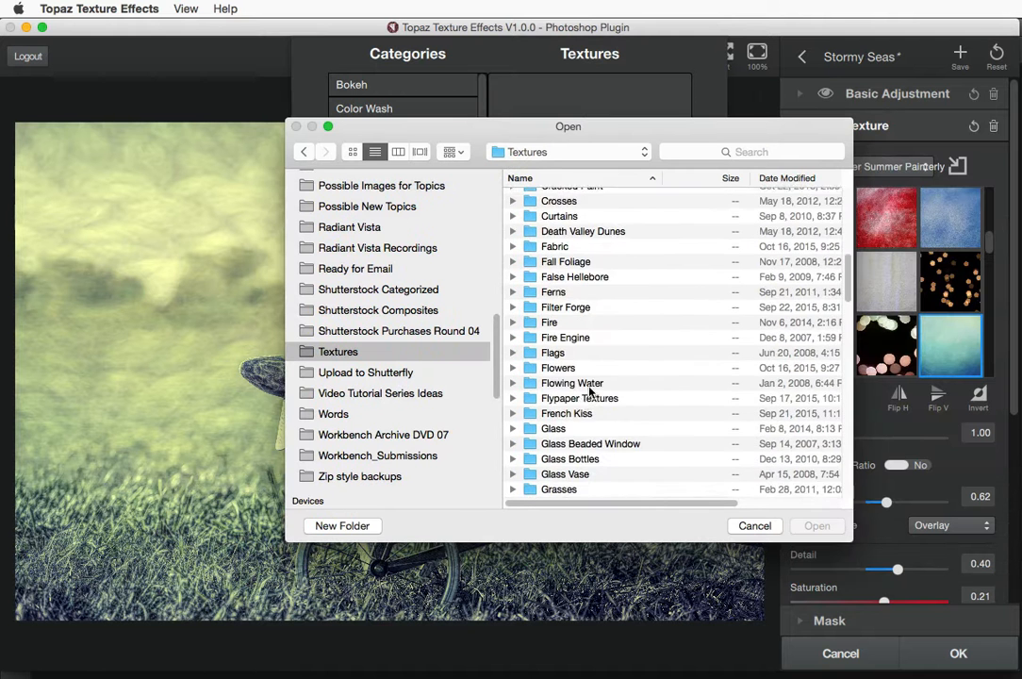
{"action": "double_click", "coordinate": [581, 385]}
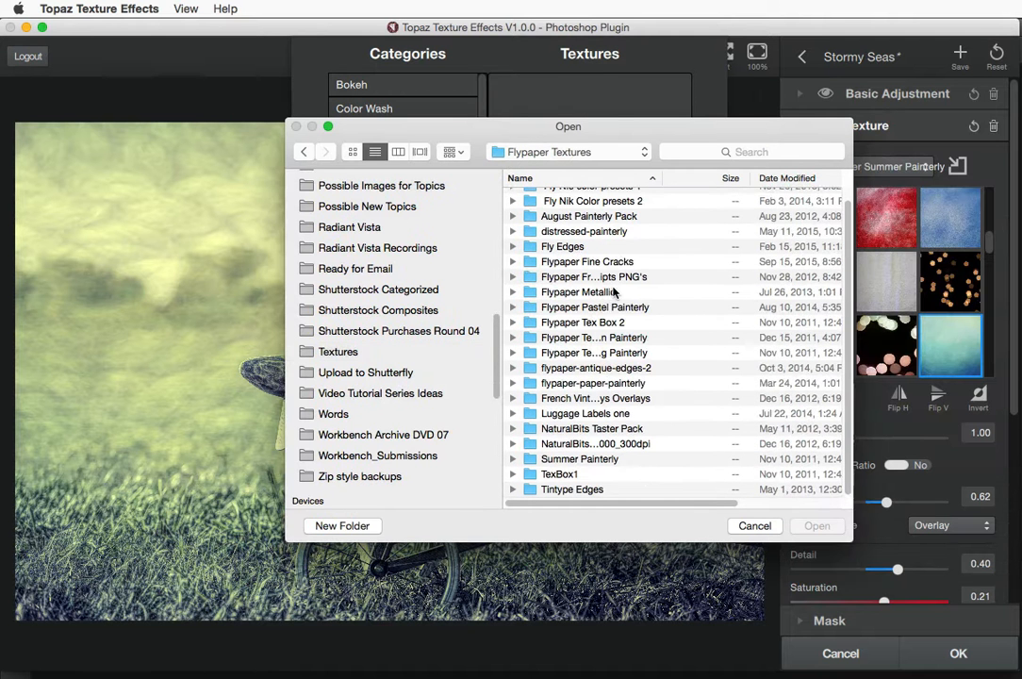
{"action": "double_click", "coordinate": [566, 457]}
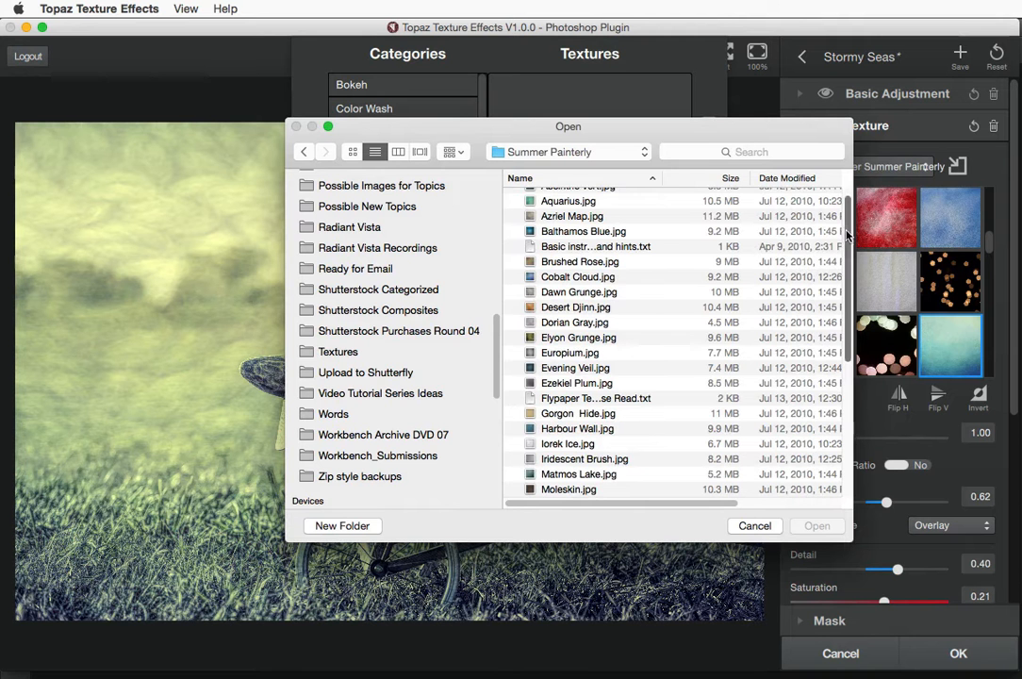
Import Absinthe Vert.jpg into the new category and close the category manager
{"action": "scroll", "coordinate": [845, 184], "scroll_direction": "up", "scroll_amount": 1}
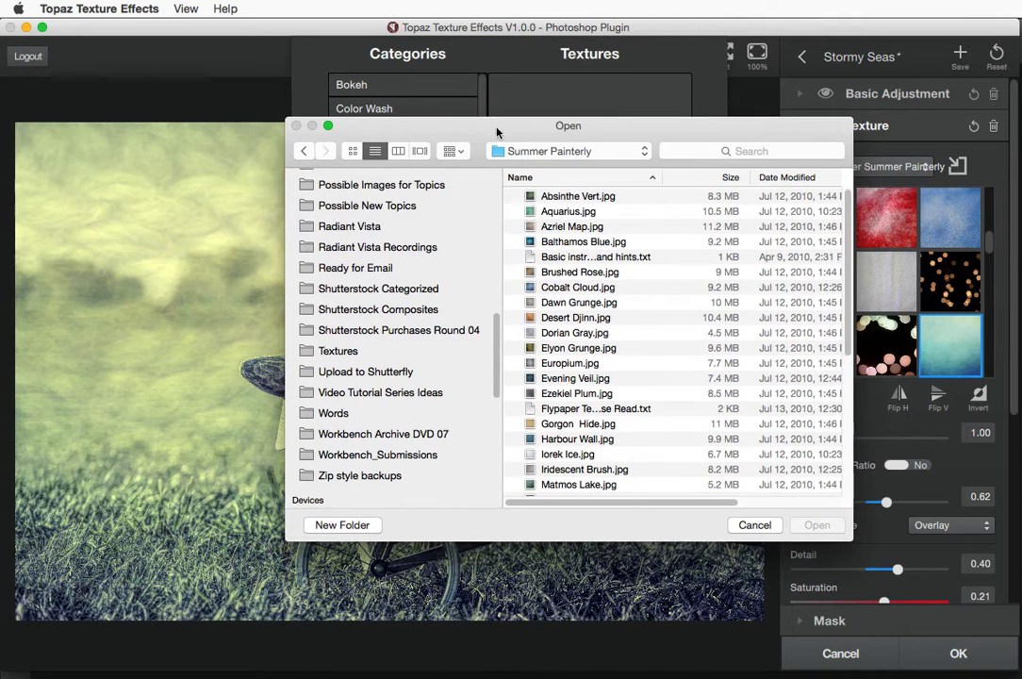
{"action": "left_click_drag", "start_coordinate": [424, 125], "coordinate": [334, 77]}
{"action": "left_click", "coordinate": [440, 148]}
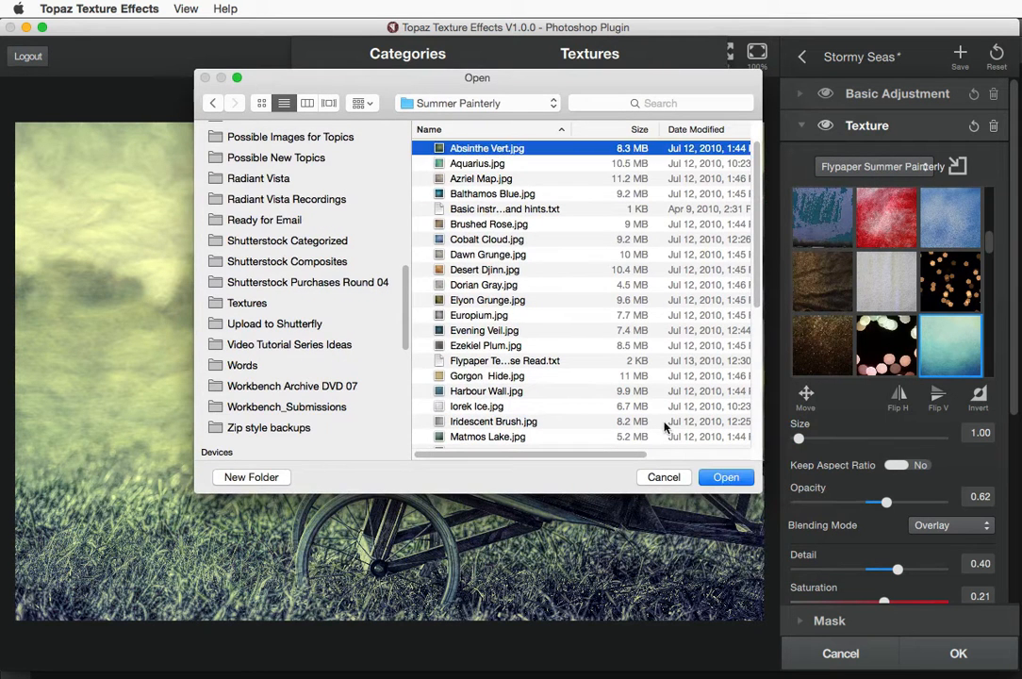
{"action": "left_click", "coordinate": [728, 478]}
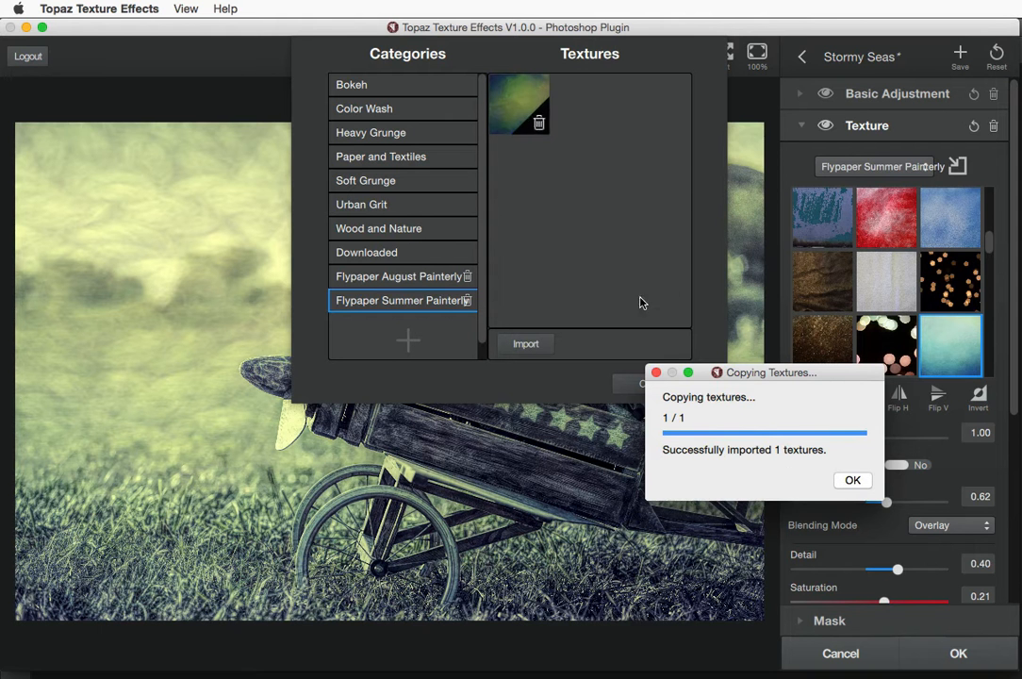
{"action": "left_click", "coordinate": [852, 480]}
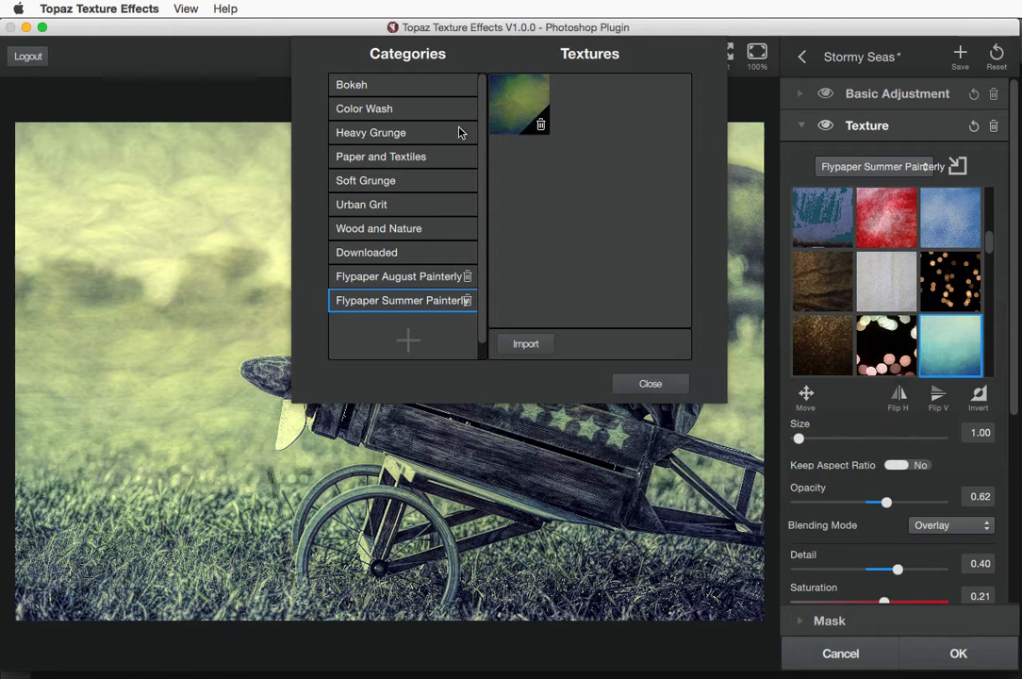
{"action": "left_click", "coordinate": [650, 385]}
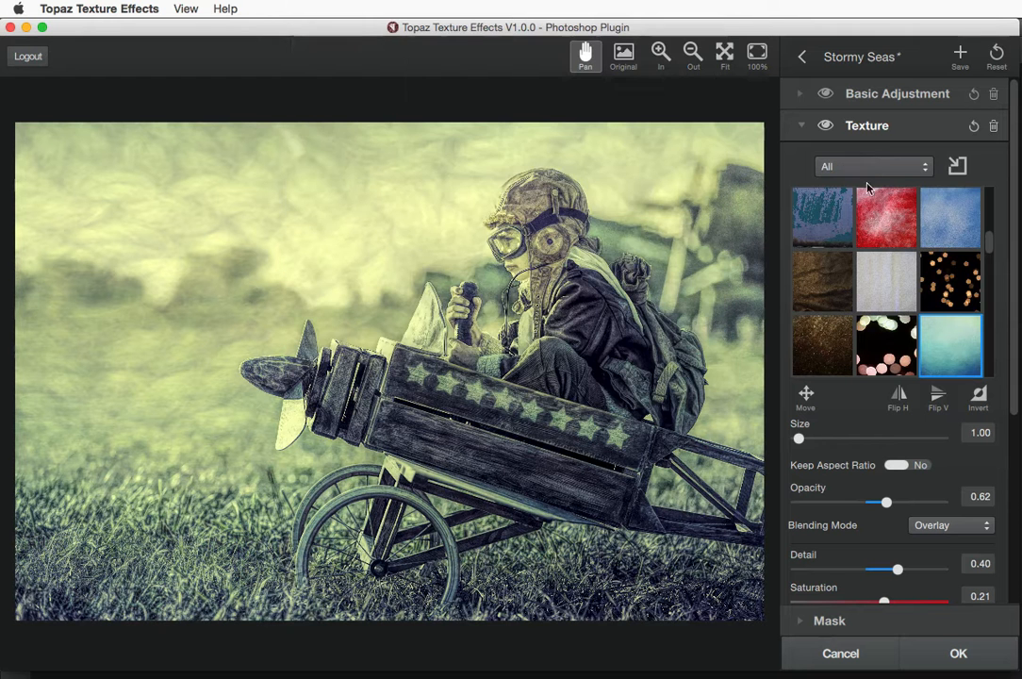
Try My Textures, then settle on the Flypaper Summer Painterly texture (Overlay, 0.62 opacity)
{"action": "left_click", "coordinate": [871, 169]}
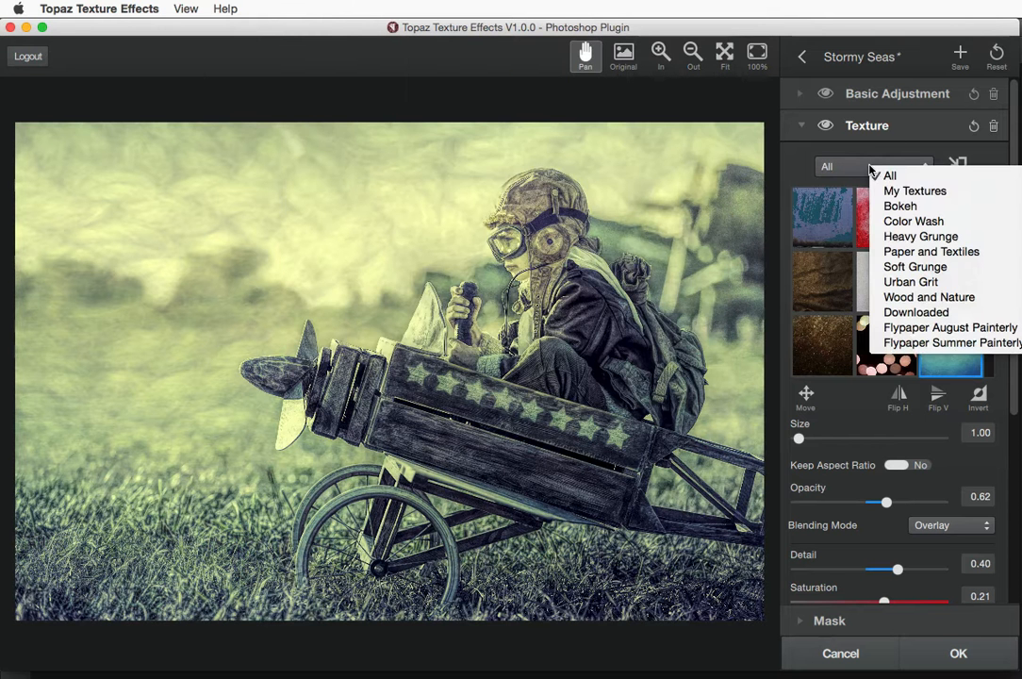
{"action": "left_click", "coordinate": [888, 192]}
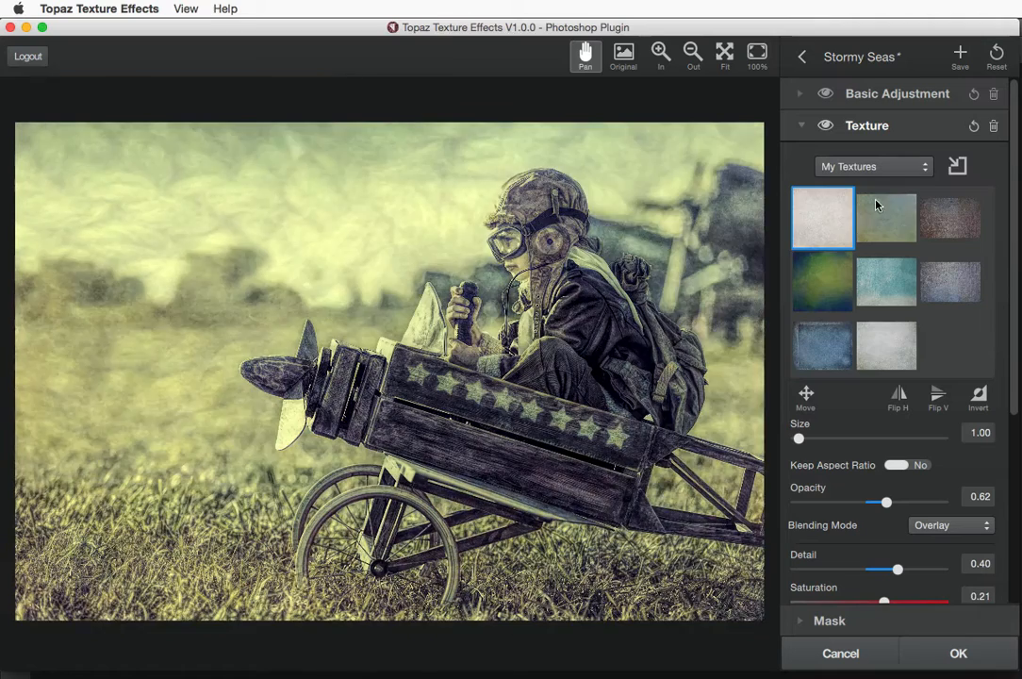
{"action": "left_click", "coordinate": [824, 221]}
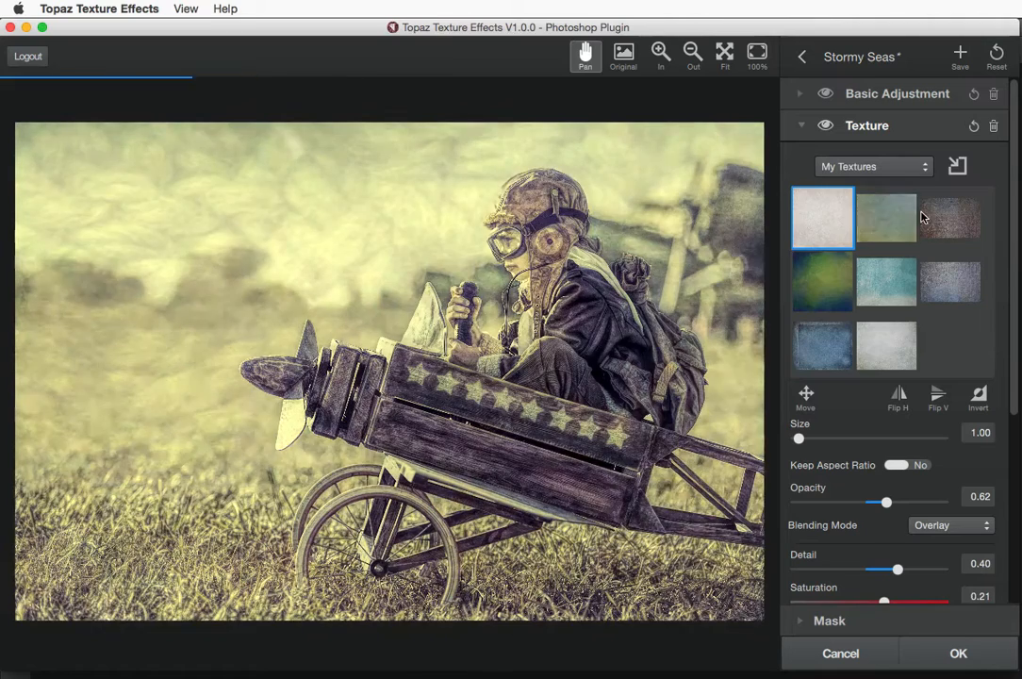
{"action": "scroll", "coordinate": [844, 283], "scroll_direction": "down", "scroll_amount": 1}
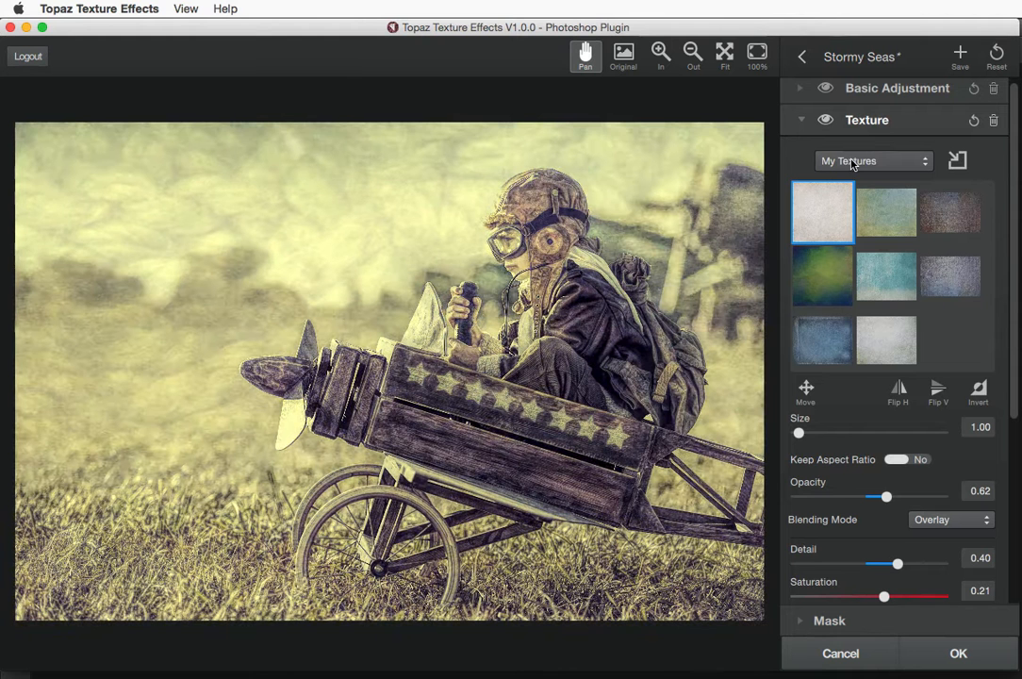
{"action": "left_click", "coordinate": [851, 164]}
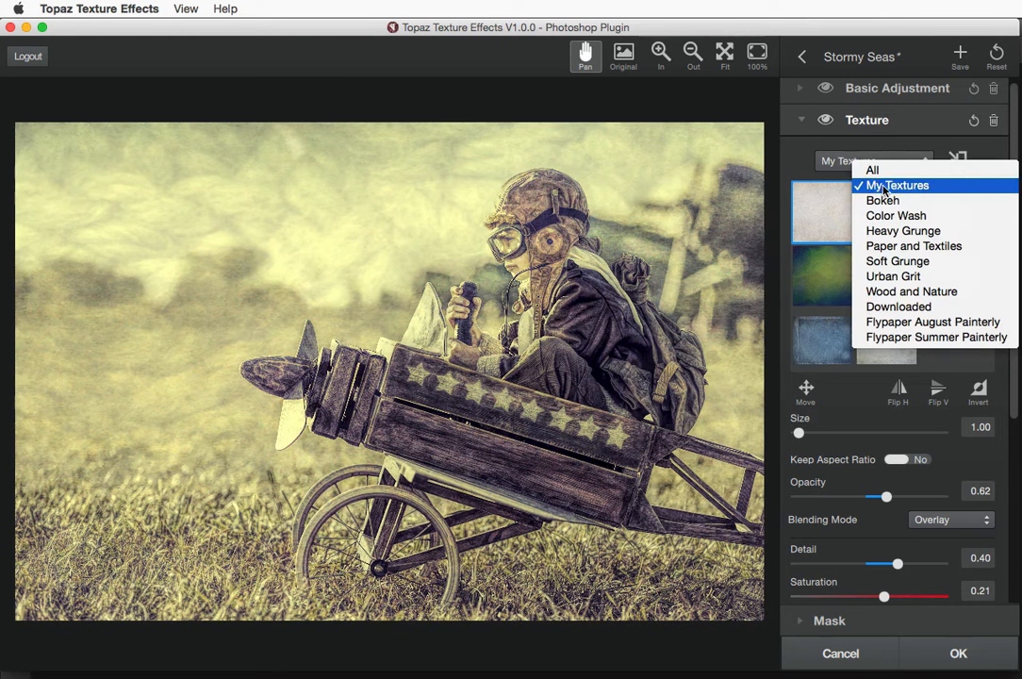
{"action": "left_click", "coordinate": [890, 337]}
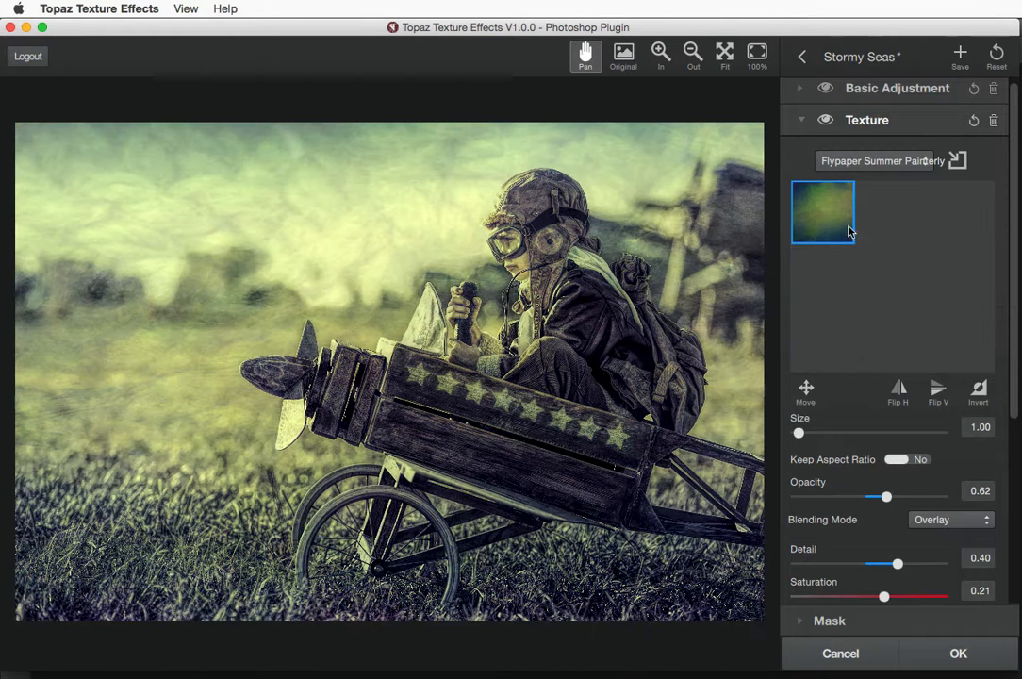
{"action": "left_click", "coordinate": [844, 162]}
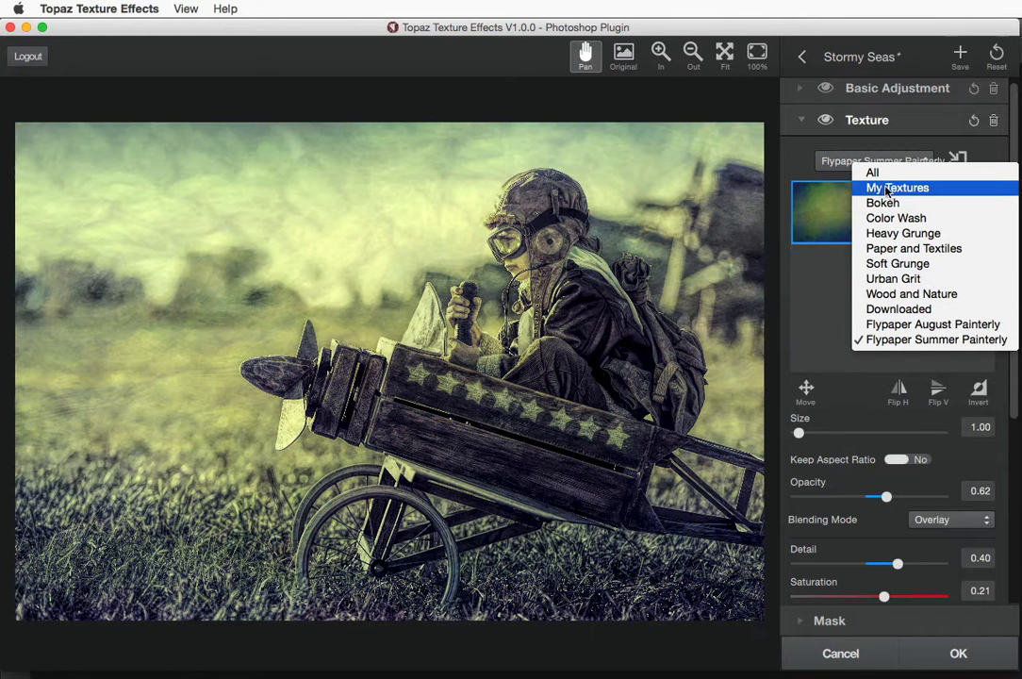
{"action": "left_click", "coordinate": [893, 339]}
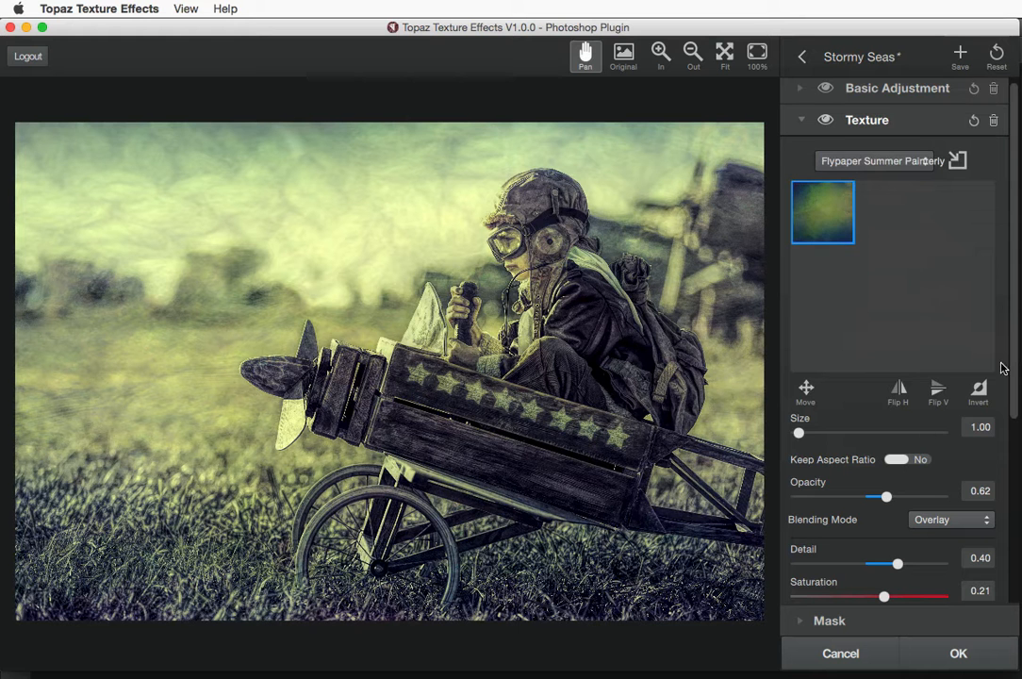
{"action": "left_click_drag", "start_coordinate": [1013, 368], "coordinate": [1016, 413]}
Blend the Flypaper texture in Multiply at 0.75 opacity with Detail 0.81, then collapse it
{"action": "scroll", "coordinate": [1017, 413], "scroll_direction": "down", "scroll_amount": 2}
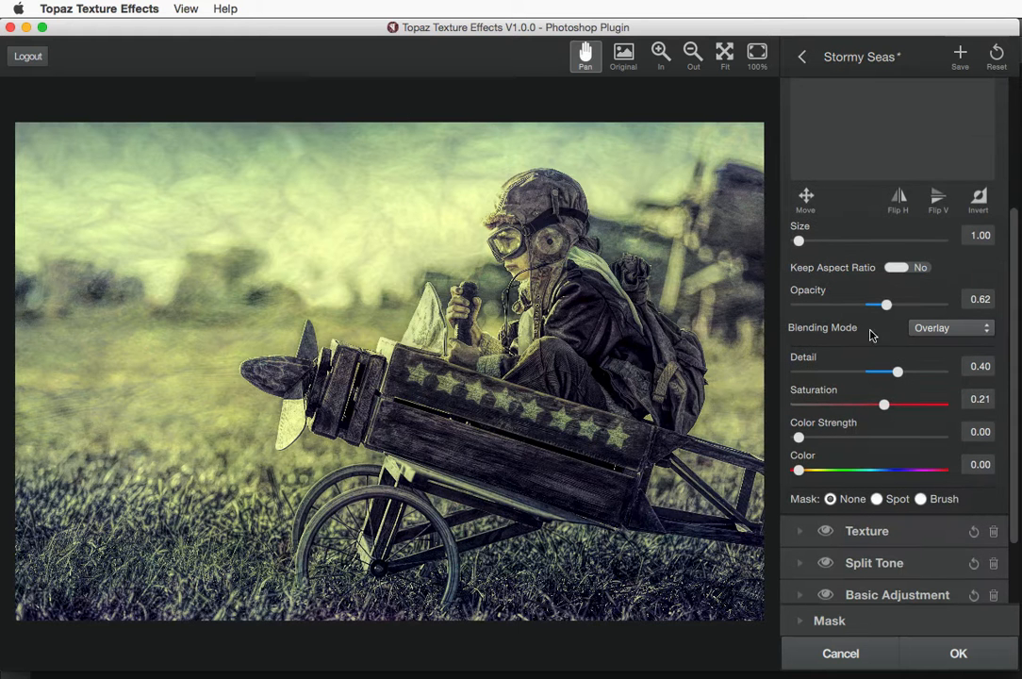
{"action": "mouse_move", "coordinate": [886, 304]}
{"action": "left_mouse_down"}
{"action": "mouse_move", "coordinate": [912, 307]}
{"action": "mouse_move", "coordinate": [904, 304]}
{"action": "left_mouse_up"}
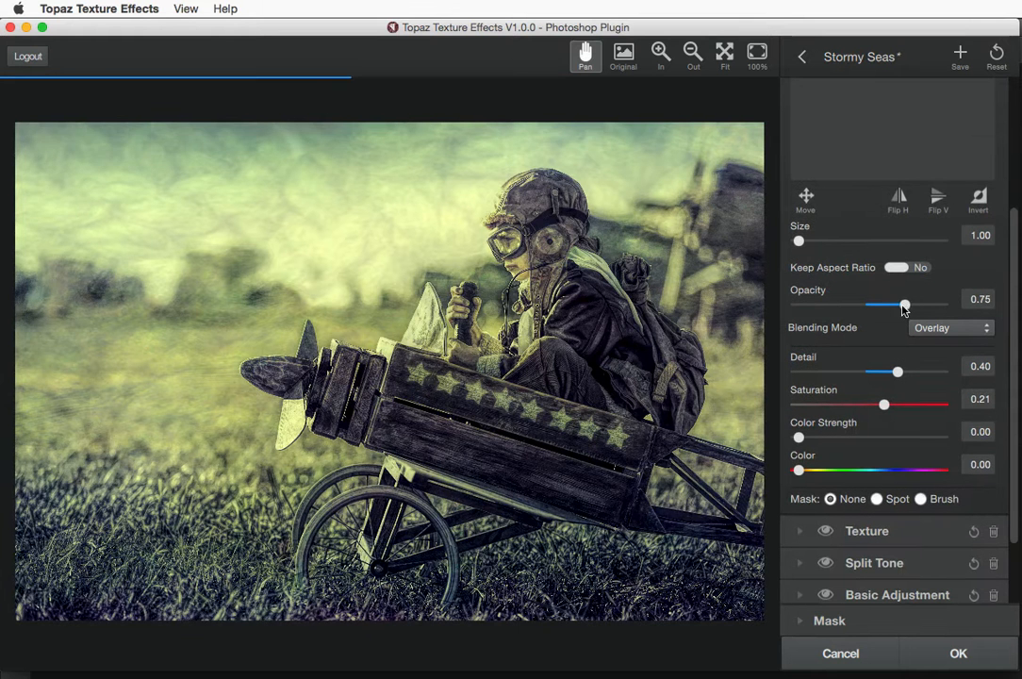
{"action": "left_click", "coordinate": [942, 329]}
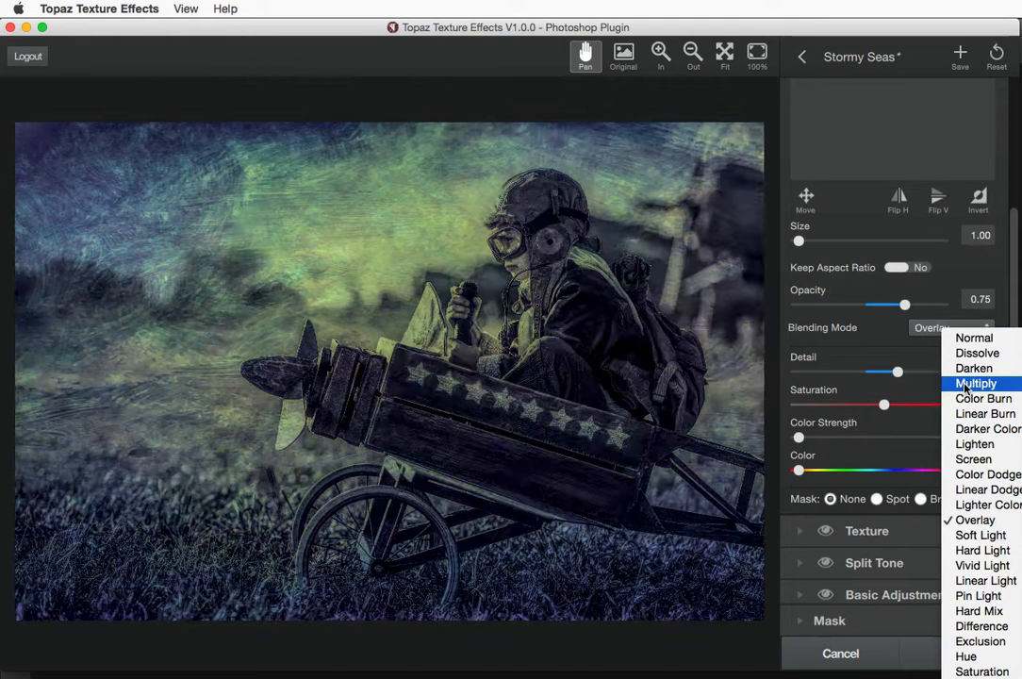
{"action": "left_click", "coordinate": [965, 385]}
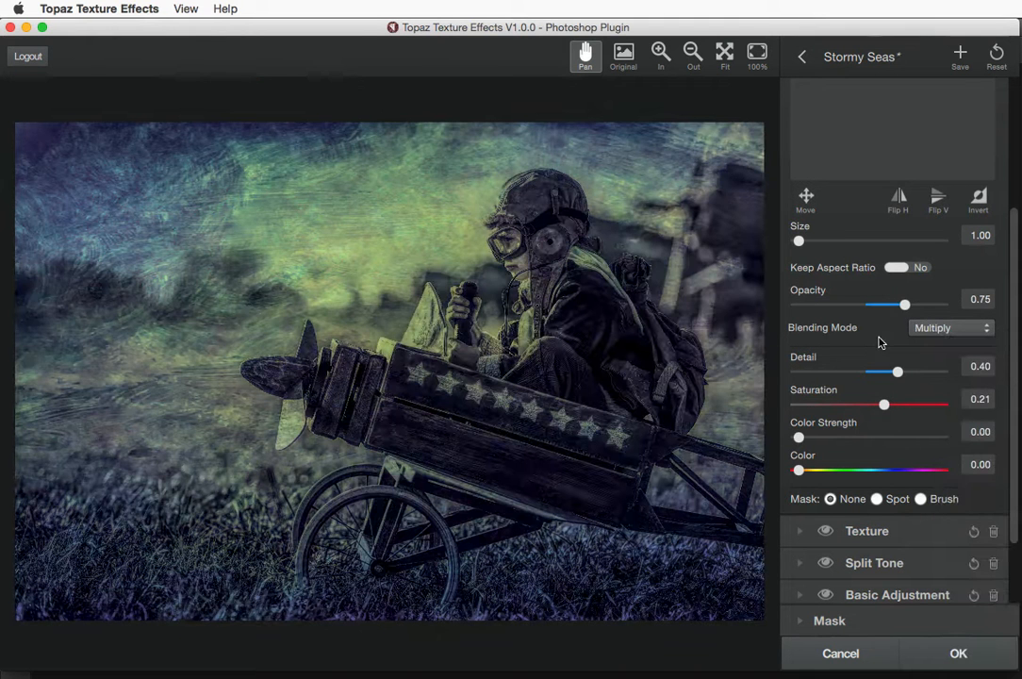
{"action": "left_click_drag", "start_coordinate": [897, 373], "coordinate": [925, 371]}
{"action": "scroll", "coordinate": [1014, 309], "scroll_direction": "up", "scroll_amount": 5}
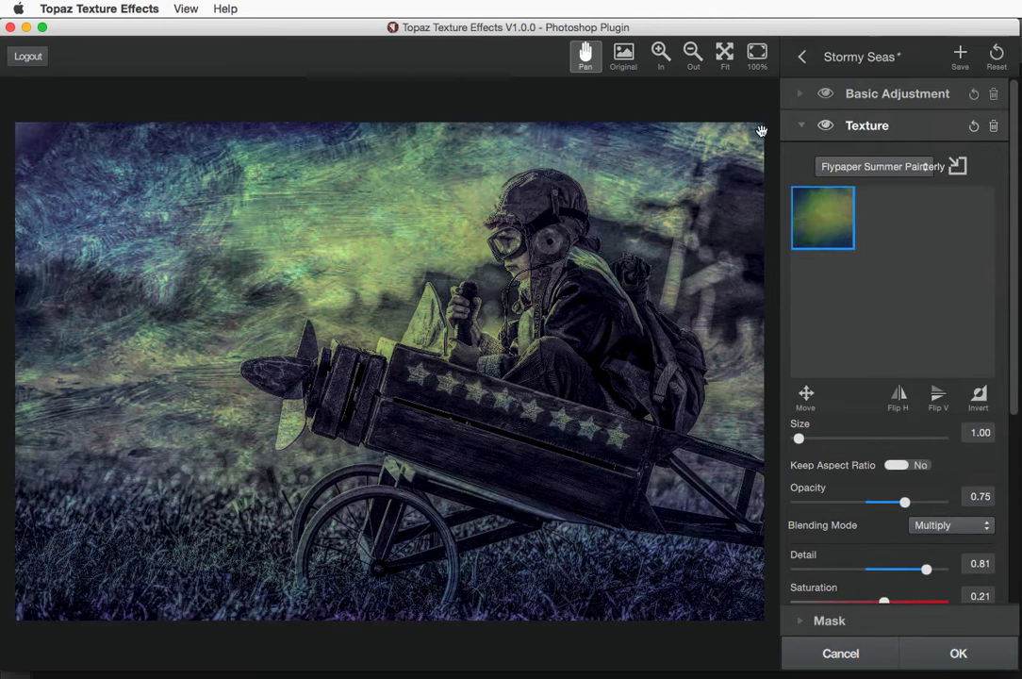
{"action": "left_click", "coordinate": [801, 127]}
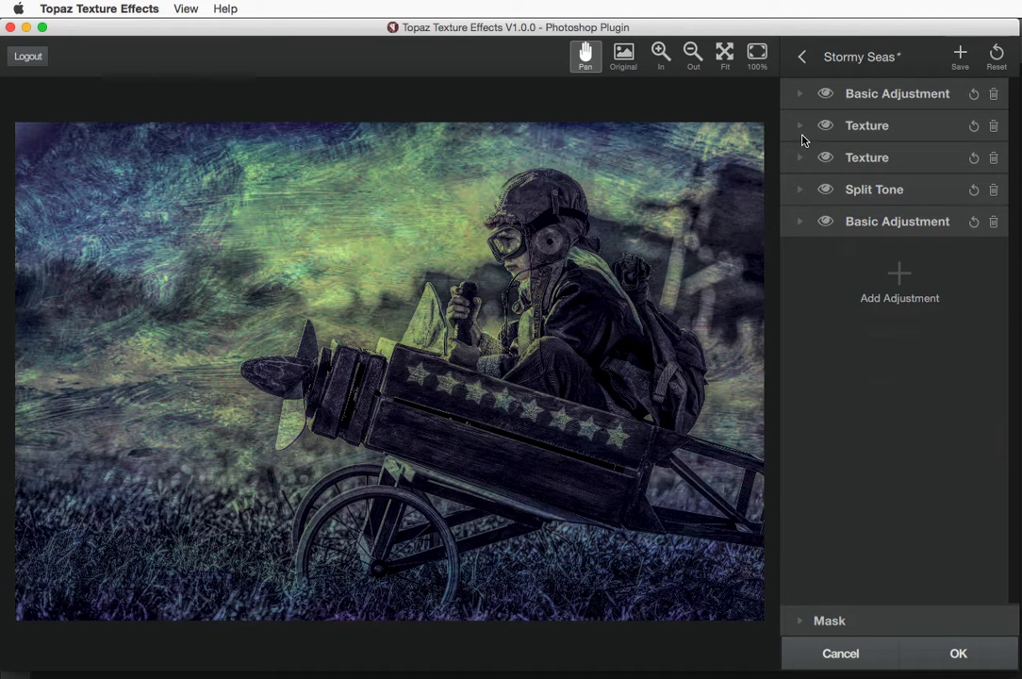
Add a Borders adjustment, browse the border library, and collapse the Borders settings
{"action": "left_click", "coordinate": [895, 274]}
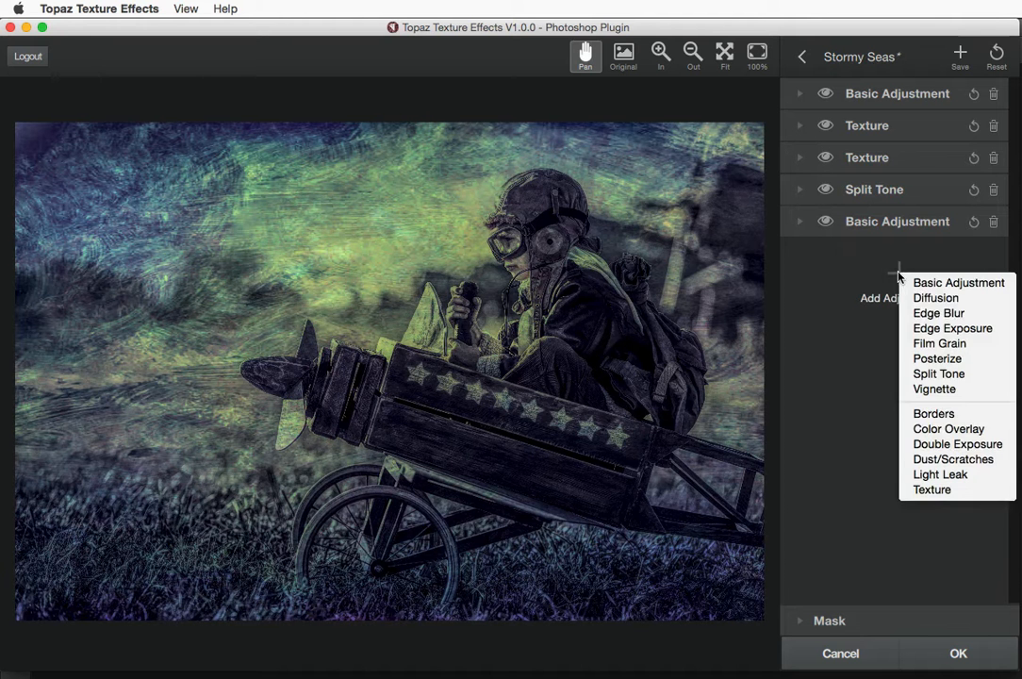
{"action": "left_click", "coordinate": [892, 275]}
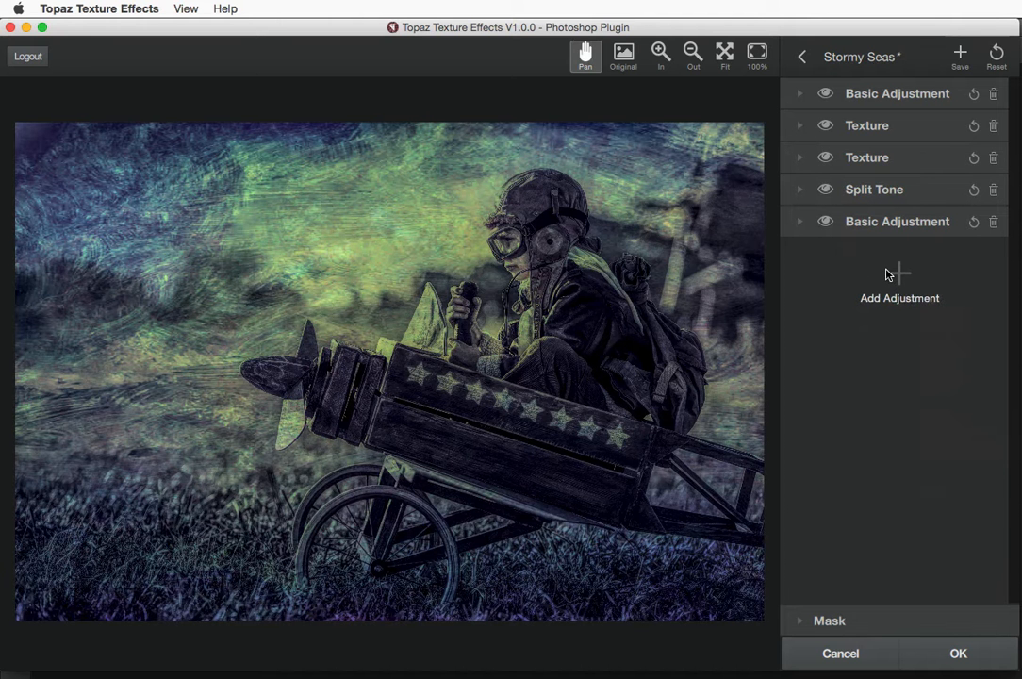
{"action": "left_click", "coordinate": [887, 275]}
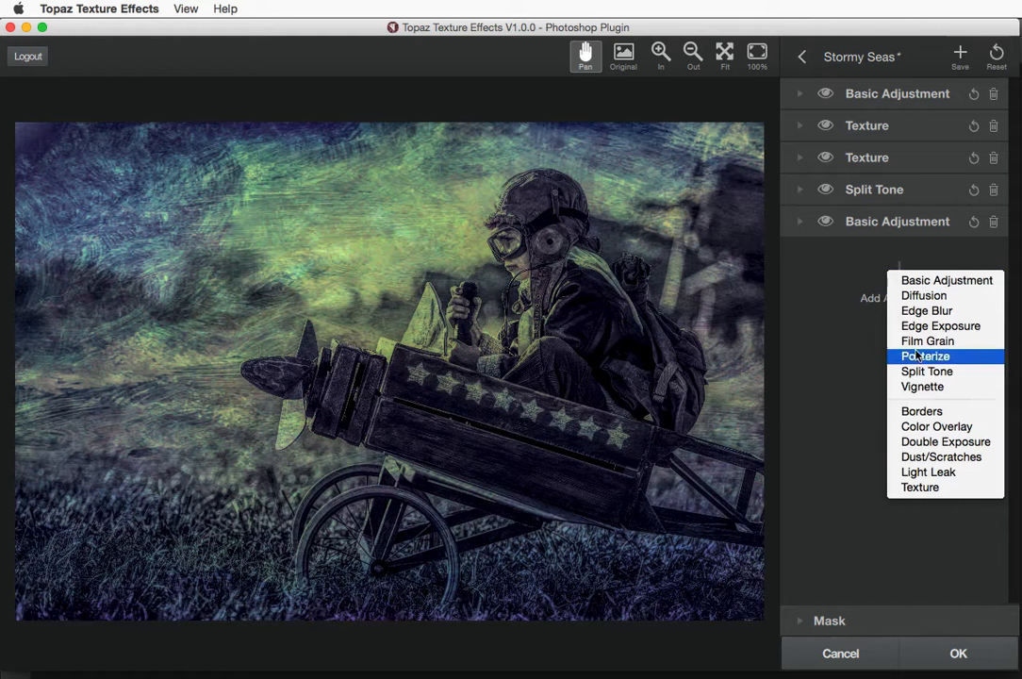
{"action": "left_click", "coordinate": [921, 413]}
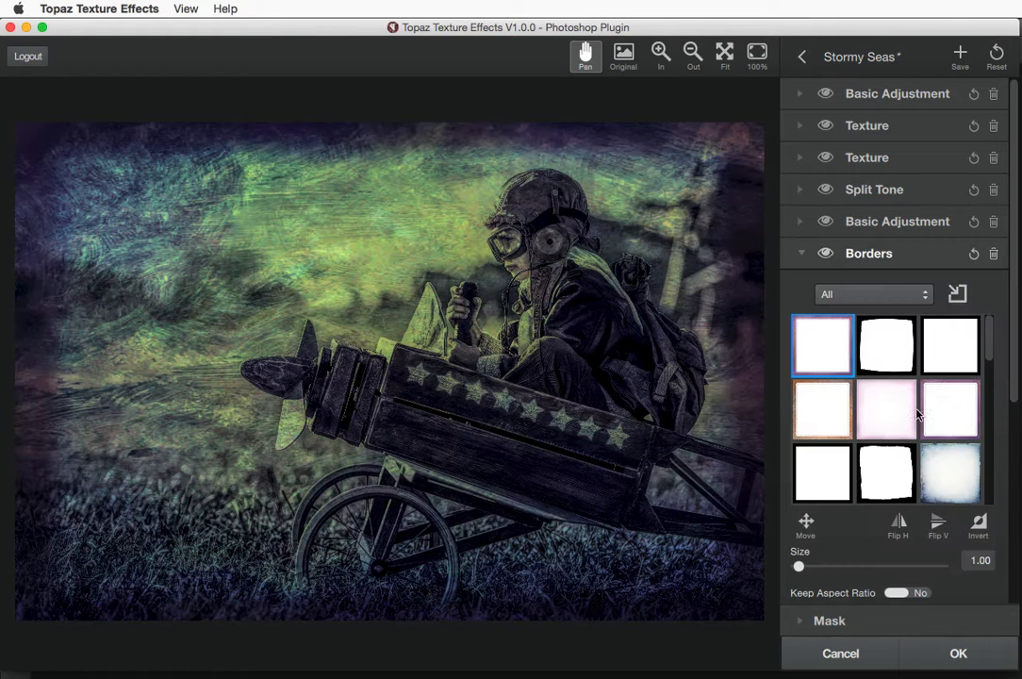
{"action": "left_click", "coordinate": [957, 294]}
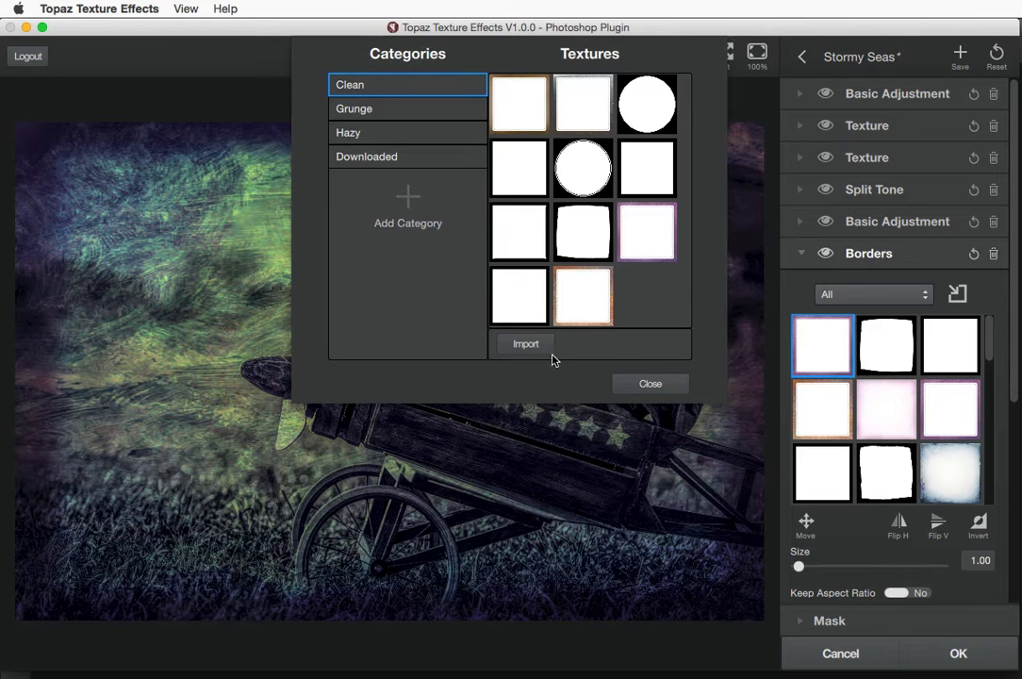
{"action": "left_click", "coordinate": [649, 386]}
{"action": "left_click", "coordinate": [801, 254]}
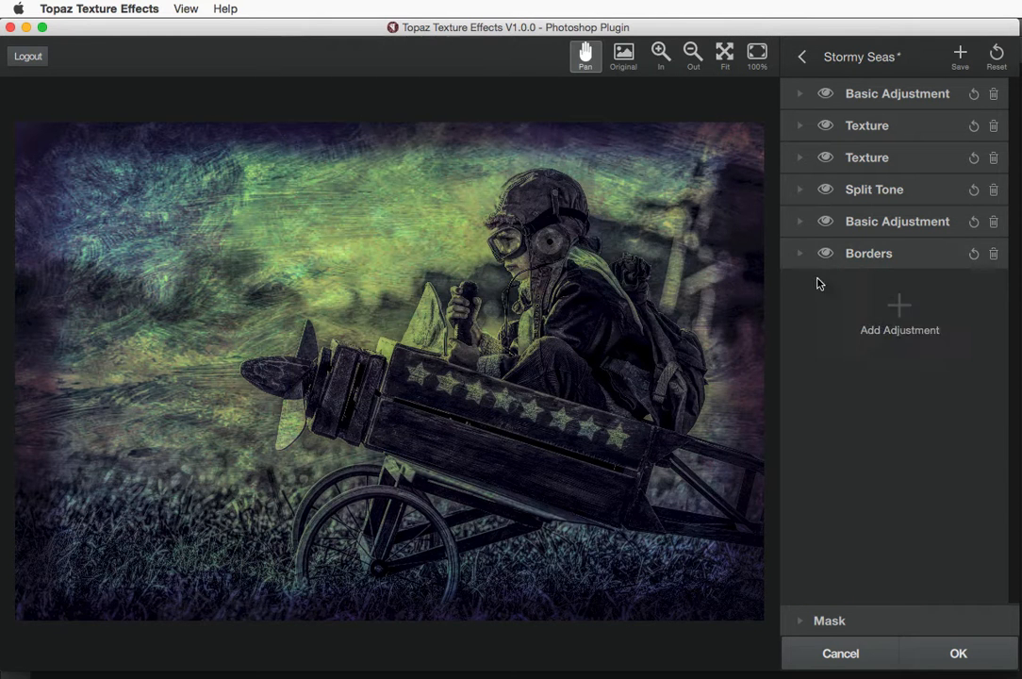
{"action": "left_click", "coordinate": [899, 305]}
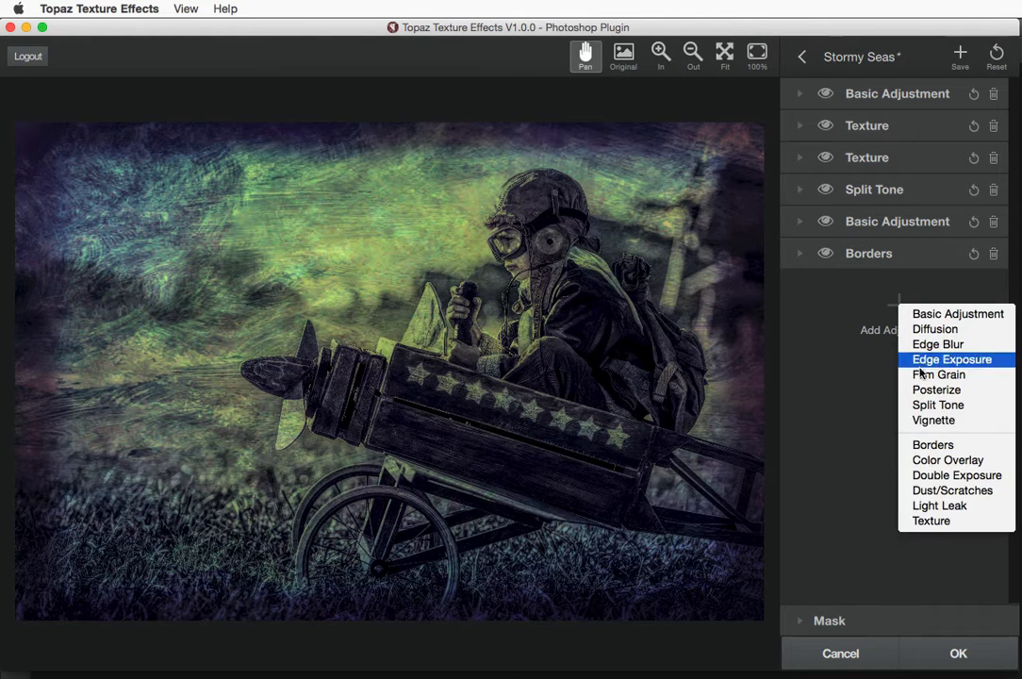
{"action": "left_click", "coordinate": [938, 475]}
{"action": "left_click", "coordinate": [956, 327]}
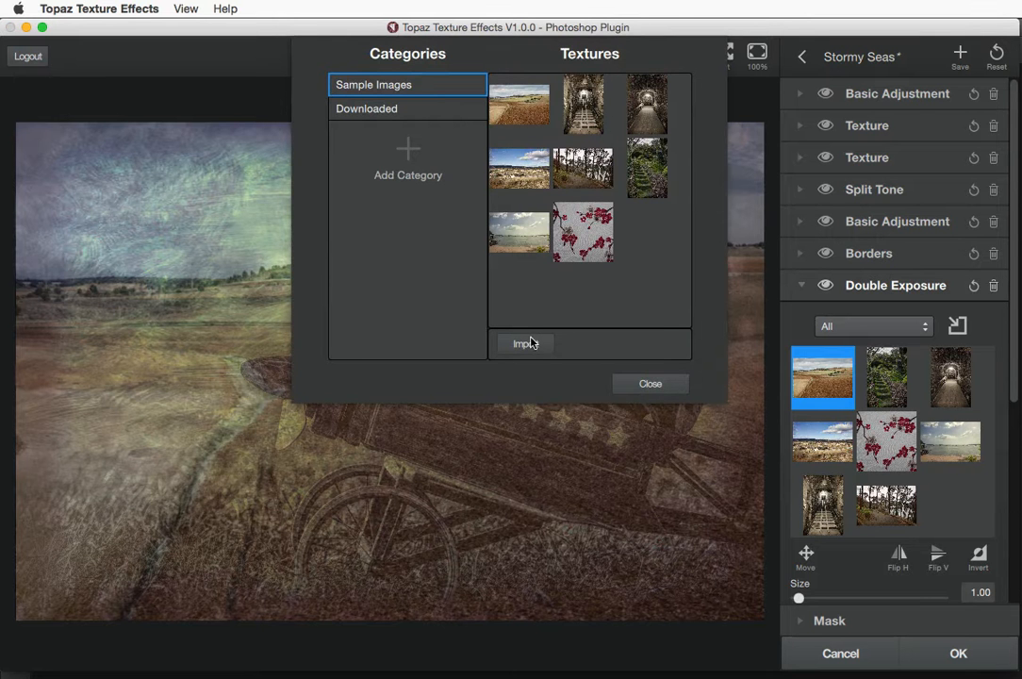
{"action": "left_click", "coordinate": [651, 386]}
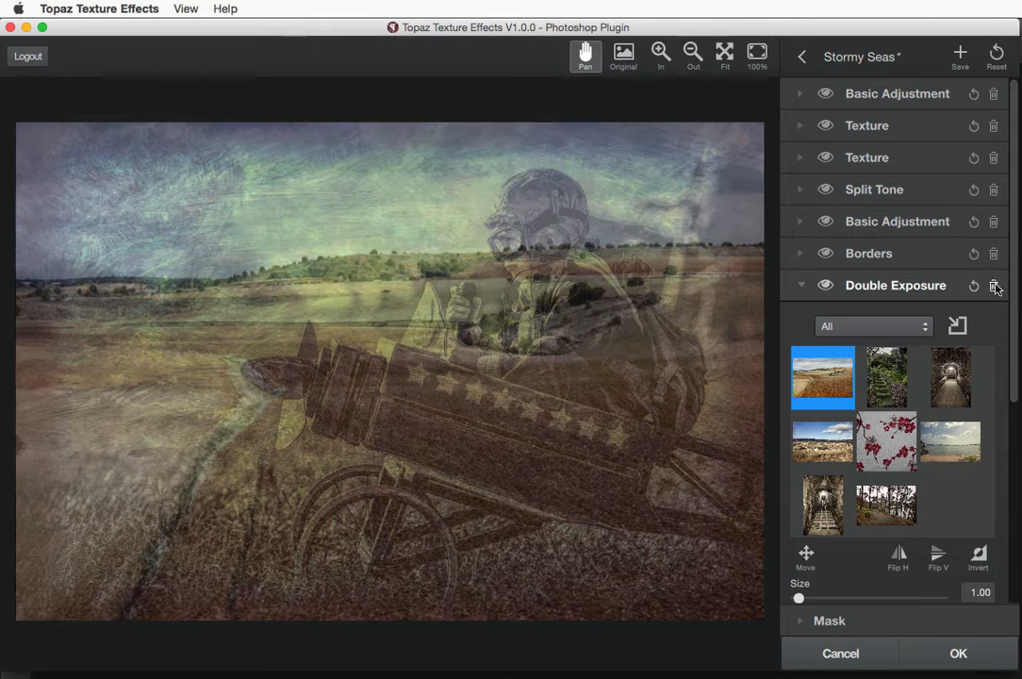
{"action": "left_click", "coordinate": [992, 285]}
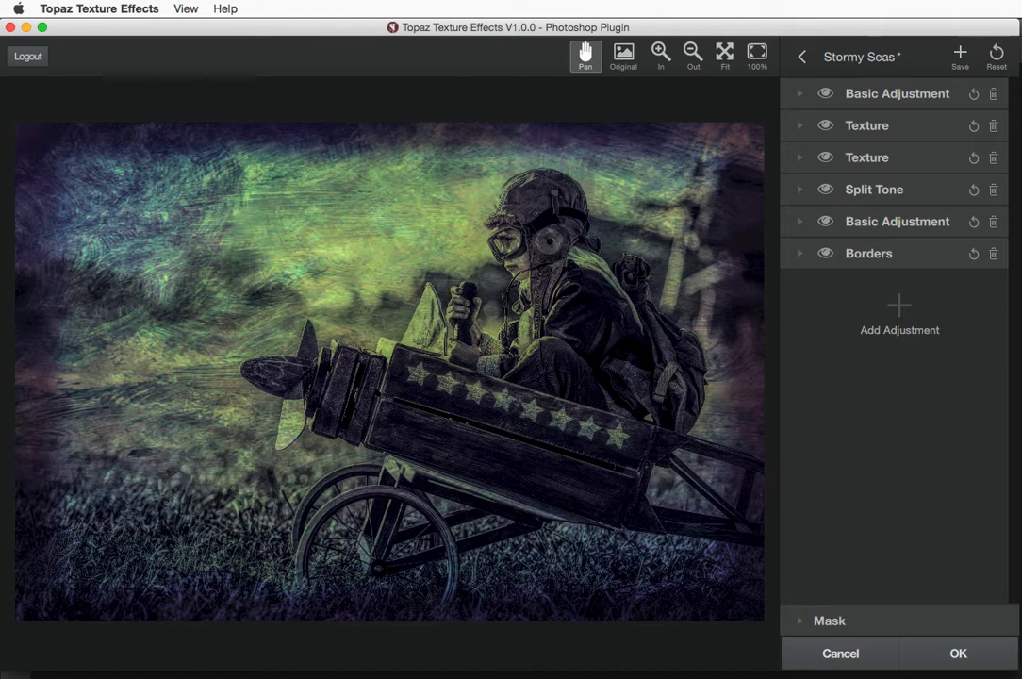
{"action": "left_click", "coordinate": [898, 310]}
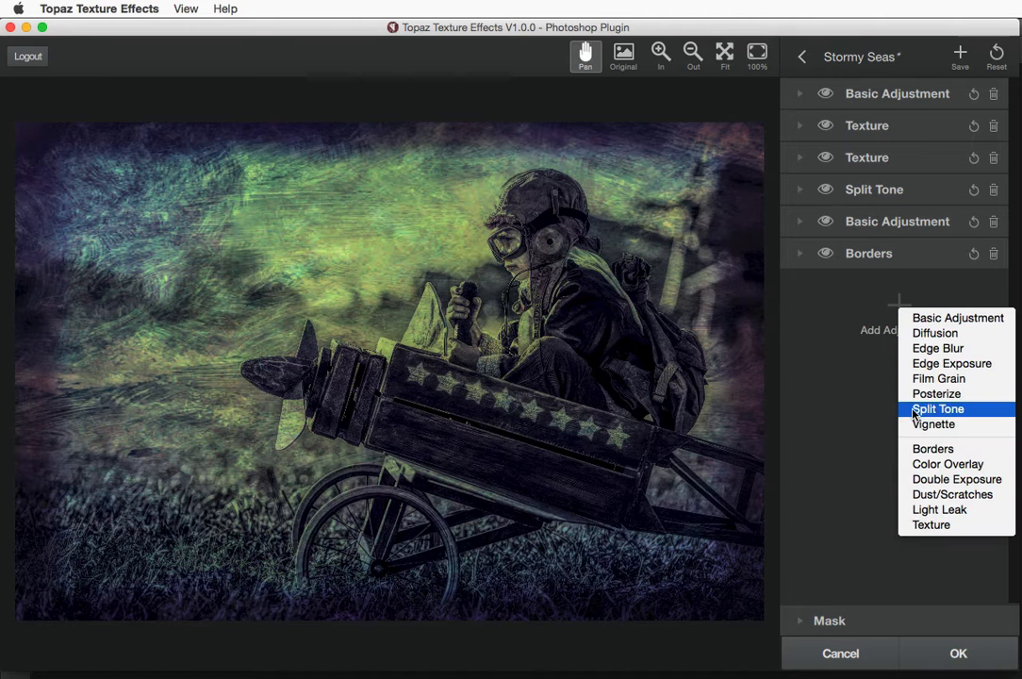
Dismiss the adjustment list without adding anything and leave the editor for the preset browser
{"action": "left_click", "coordinate": [820, 355]}
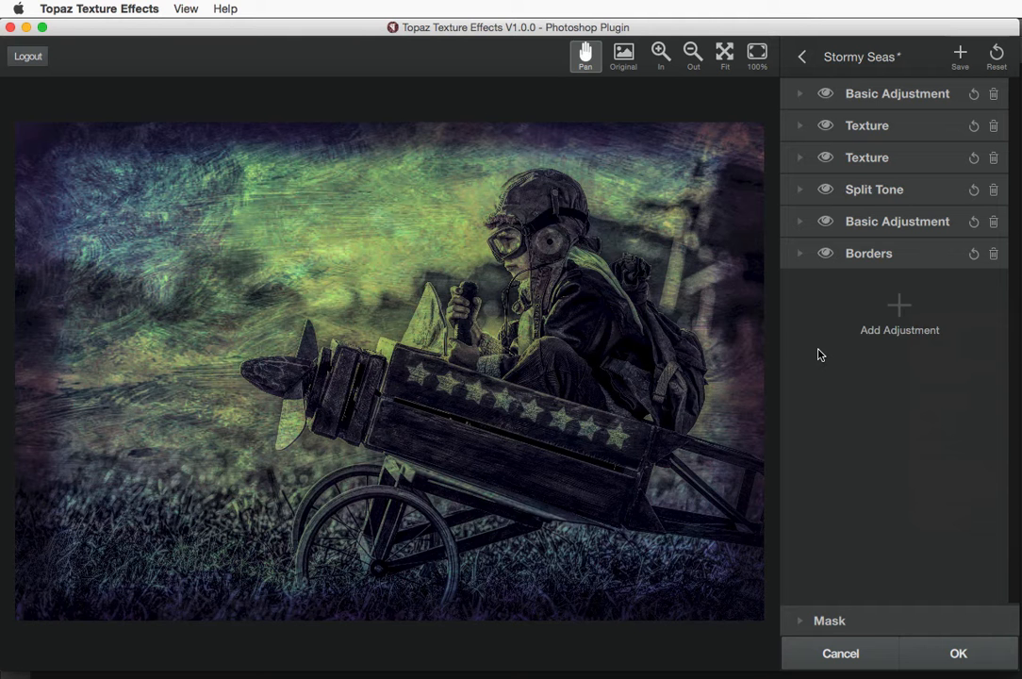
{"action": "left_click", "coordinate": [799, 56]}
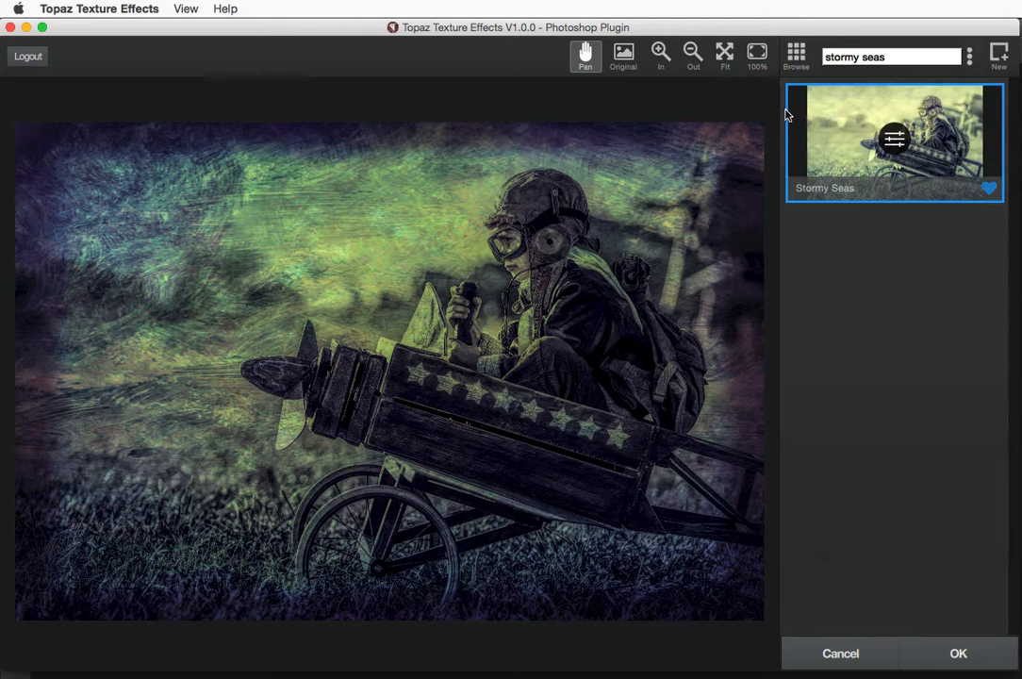
Open the browse view of all effects
{"action": "left_click", "coordinate": [796, 54]}
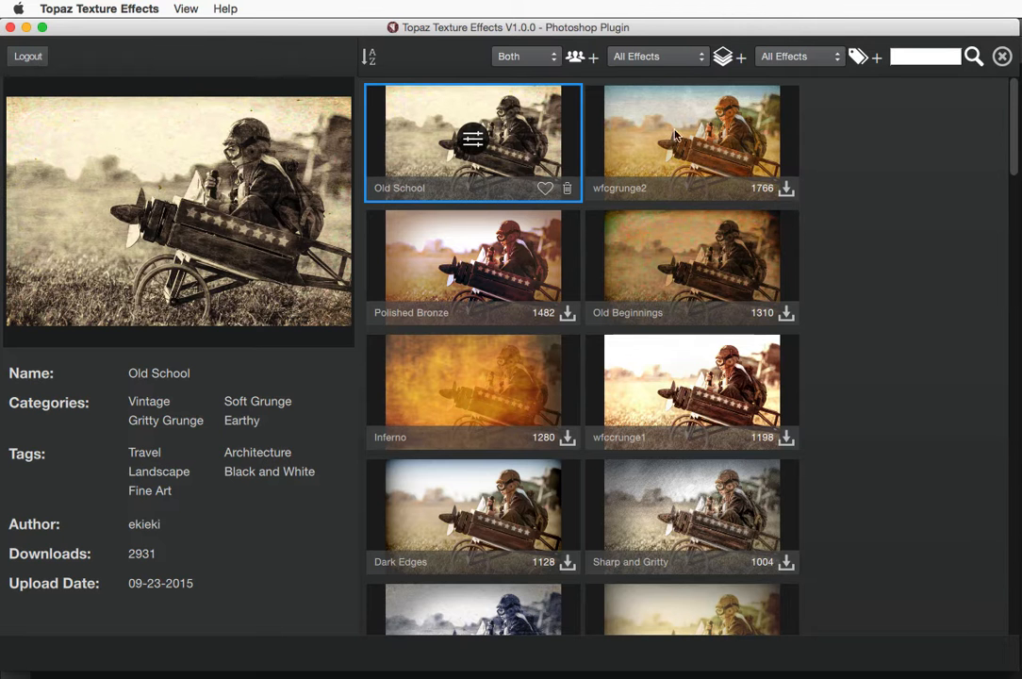
Scroll the effects and view the details of the Sharp and Gritty effect
{"action": "scroll", "coordinate": [591, 309], "scroll_direction": "down", "scroll_amount": 5}
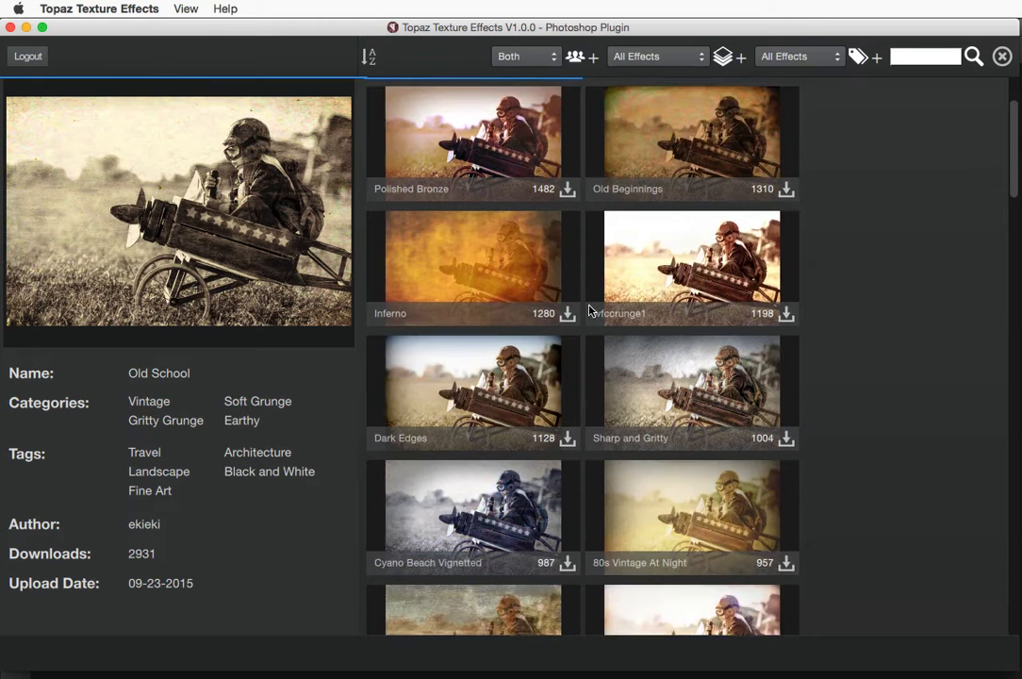
{"action": "scroll", "coordinate": [591, 310], "scroll_direction": "down", "scroll_amount": 2}
{"action": "left_click", "coordinate": [677, 243]}
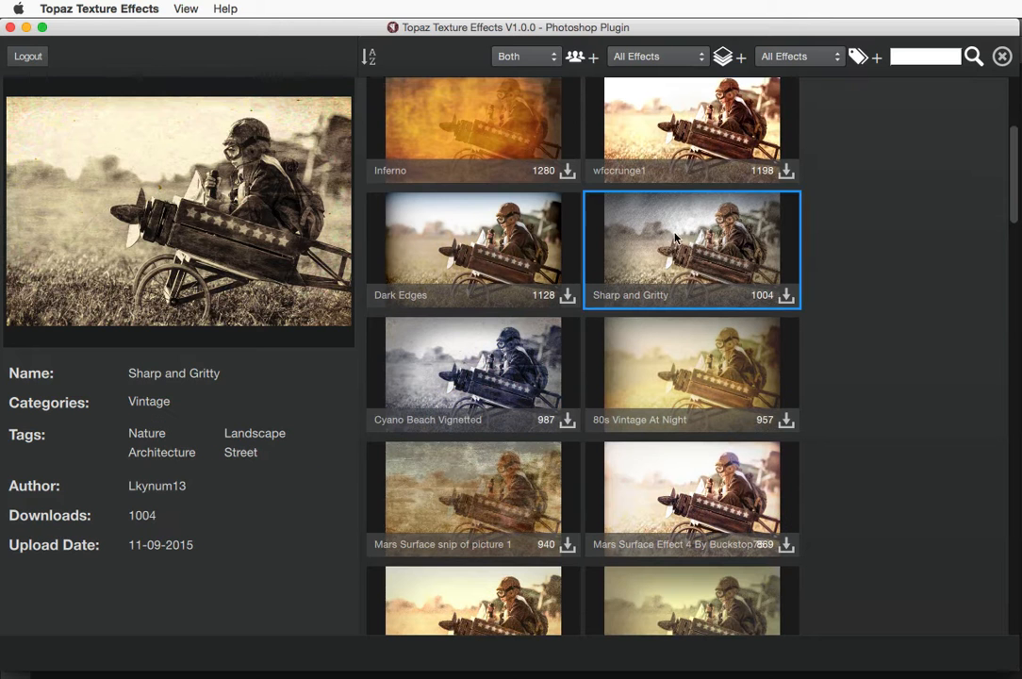
{"action": "scroll", "coordinate": [548, 280], "scroll_direction": "down", "scroll_amount": 2}
{"action": "scroll", "coordinate": [549, 280], "scroll_direction": "down", "scroll_amount": 9}
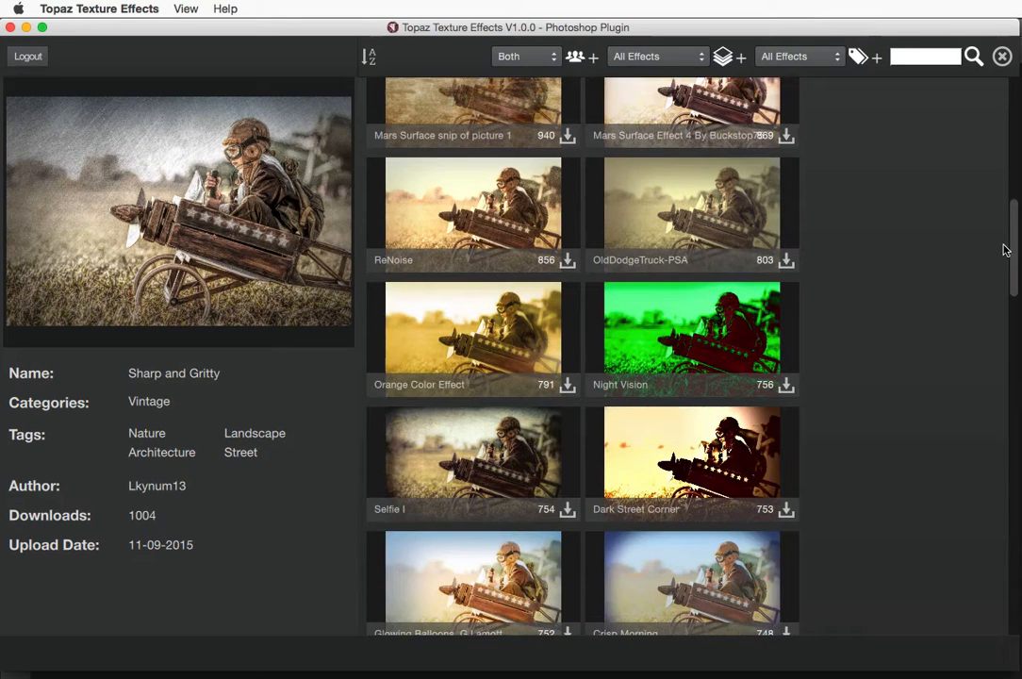
{"action": "left_click_drag", "start_coordinate": [1010, 250], "coordinate": [1013, 93]}
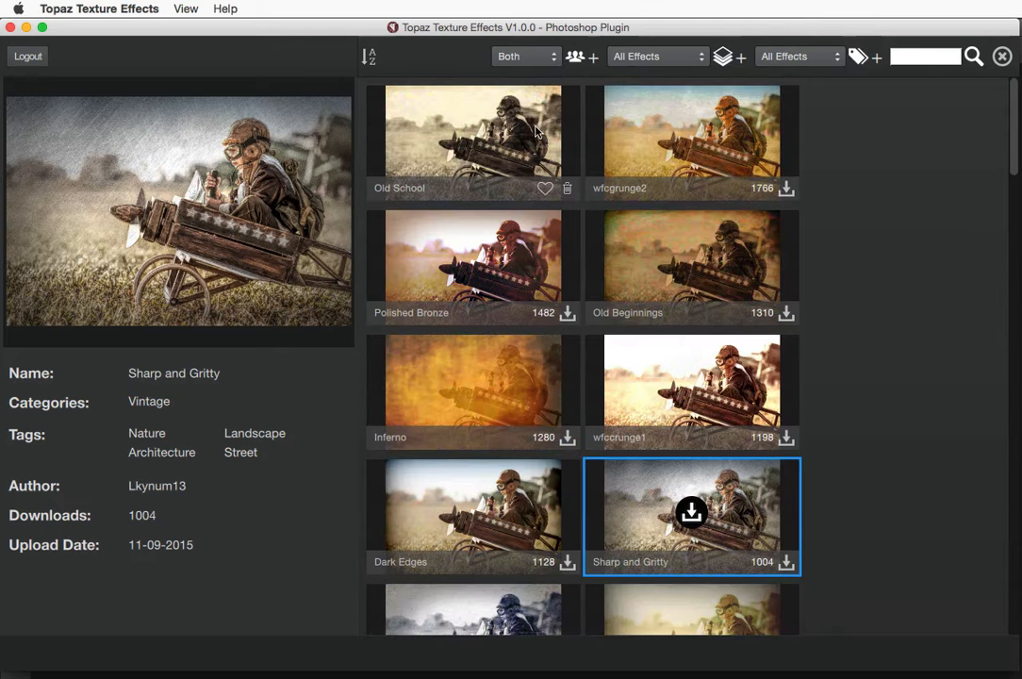
Switch the preset source from Local to Community and check the sort order options
{"action": "left_click", "coordinate": [526, 58]}
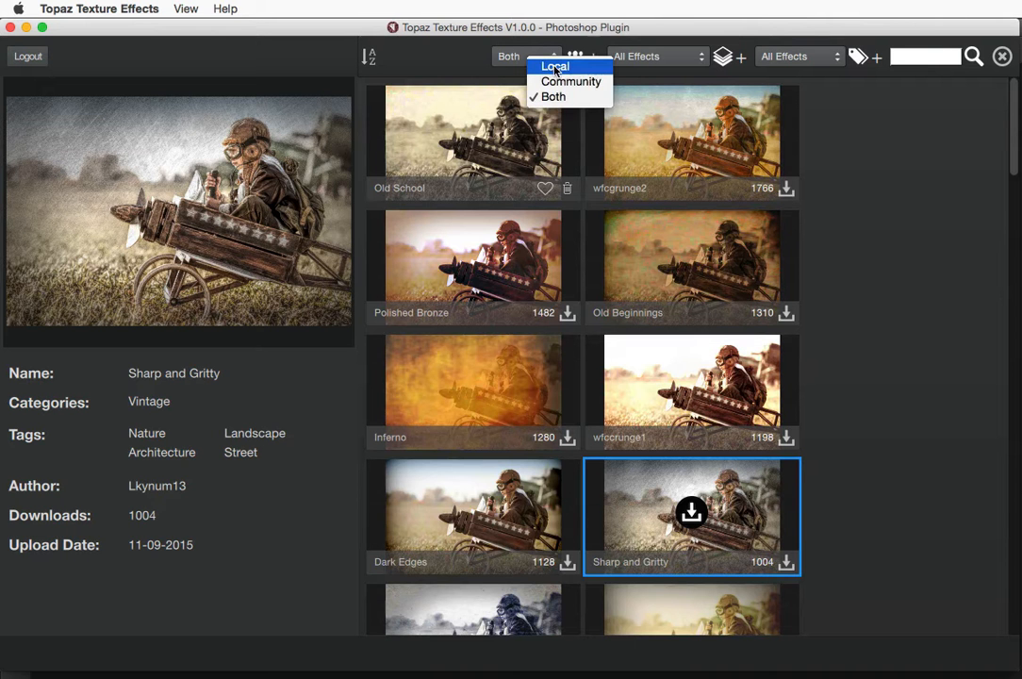
{"action": "left_click", "coordinate": [555, 68]}
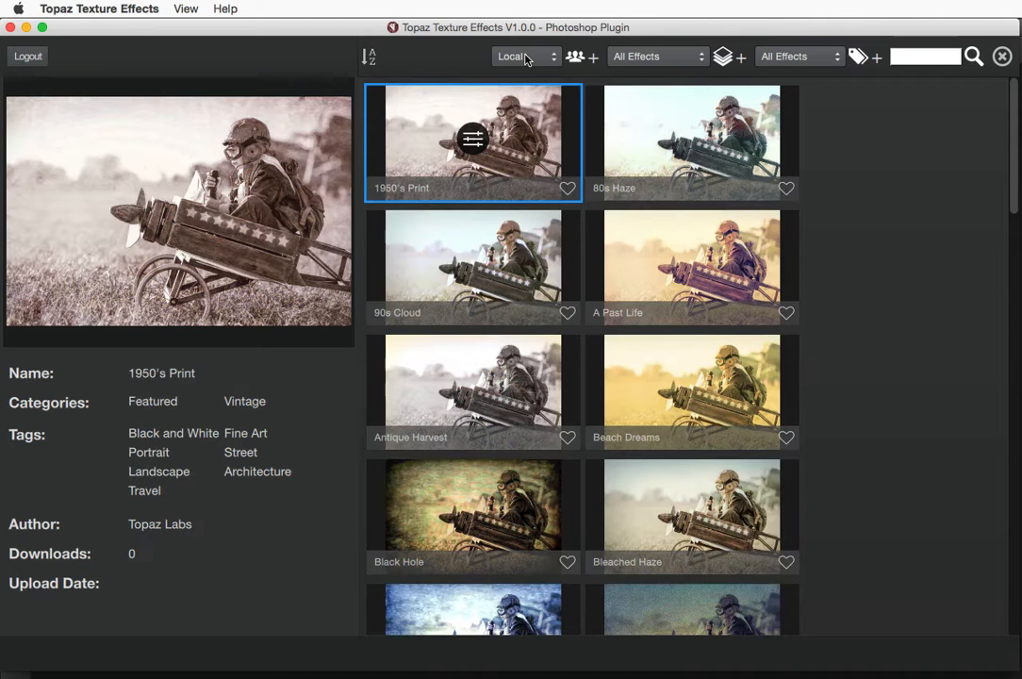
{"action": "left_click", "coordinate": [526, 59]}
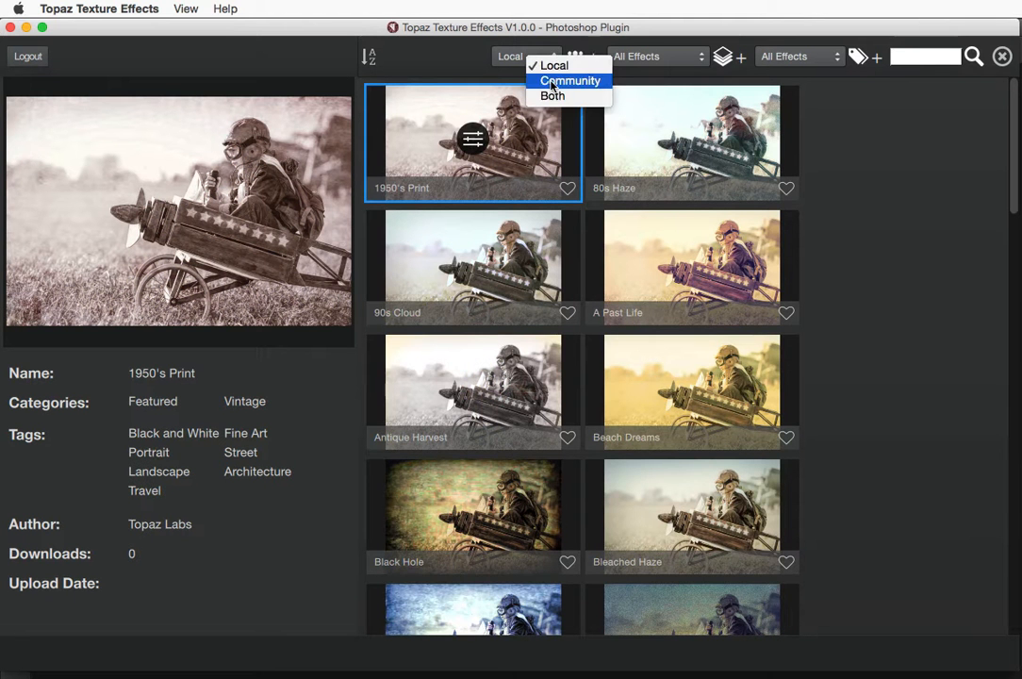
{"action": "left_click", "coordinate": [553, 83]}
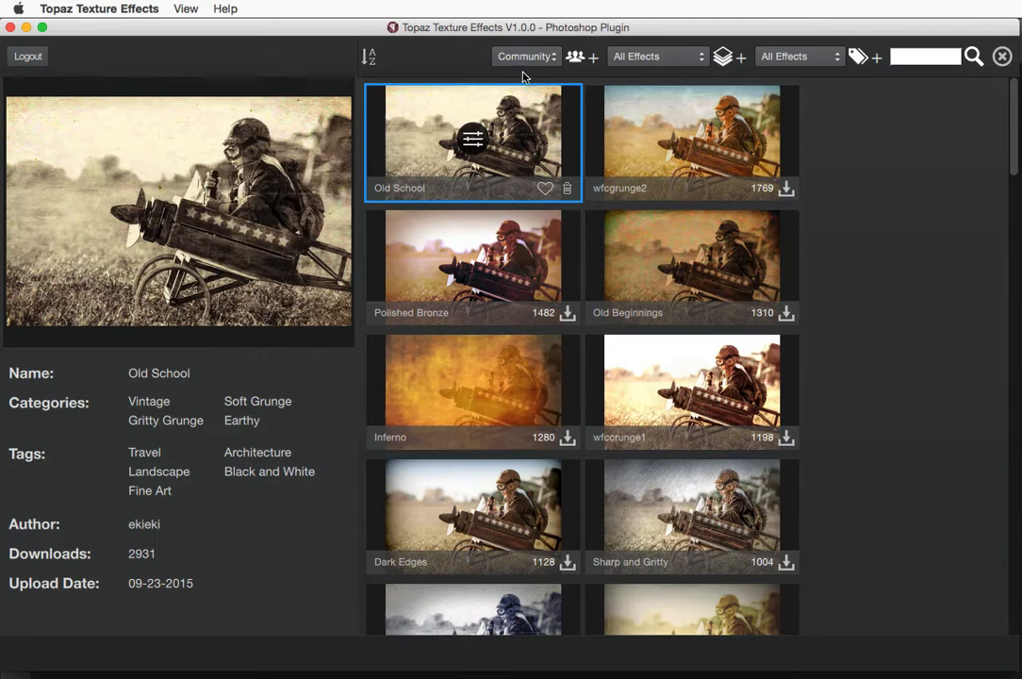
{"action": "left_click", "coordinate": [516, 59]}
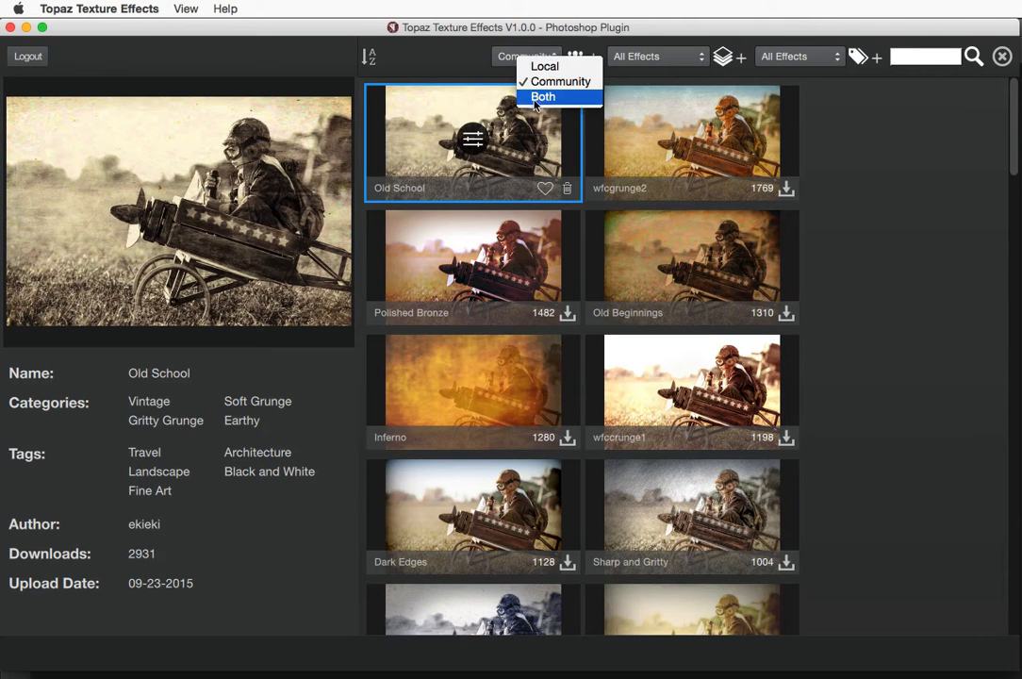
{"action": "left_click", "coordinate": [456, 59]}
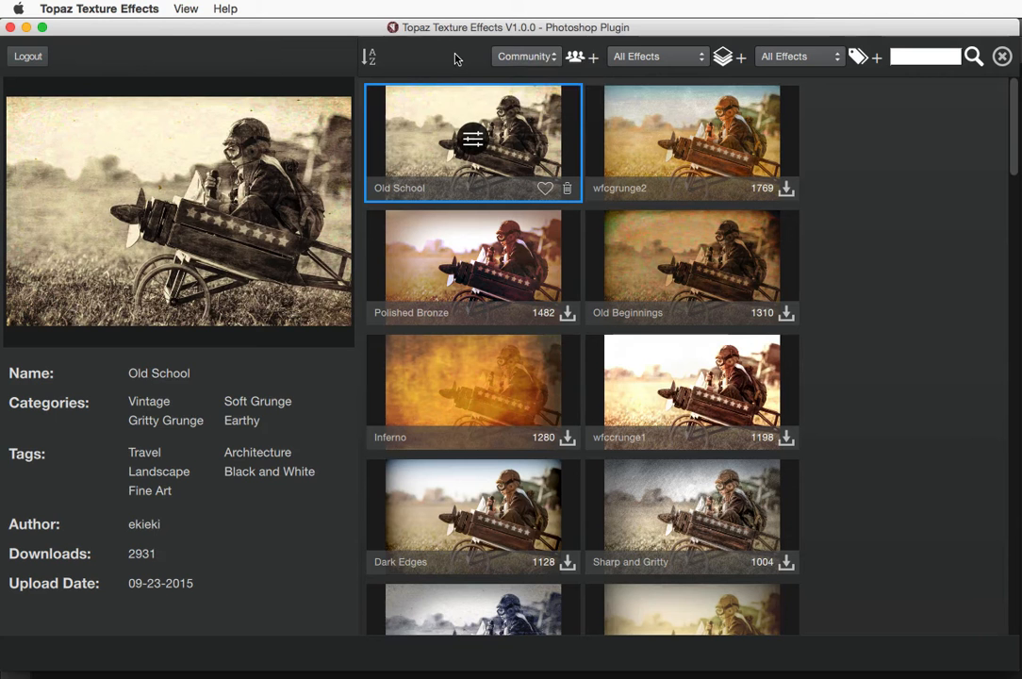
{"action": "left_click", "coordinate": [367, 56]}
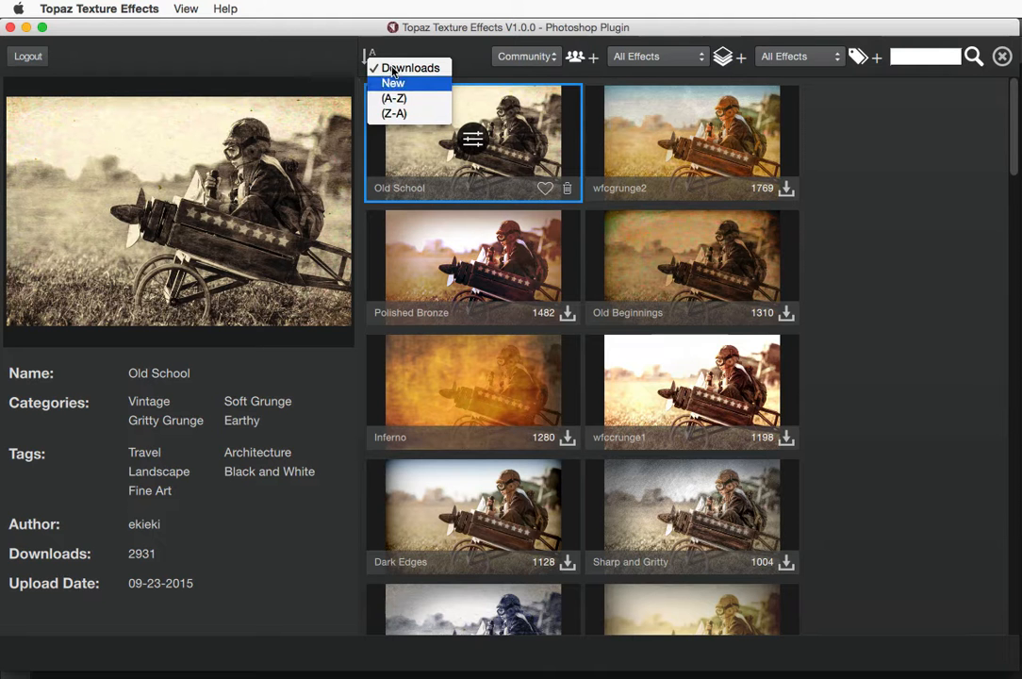
Keep sorting by Downloads, filter to Earthy, and preview 80s Vintage At Night
{"action": "left_click", "coordinate": [688, 56]}
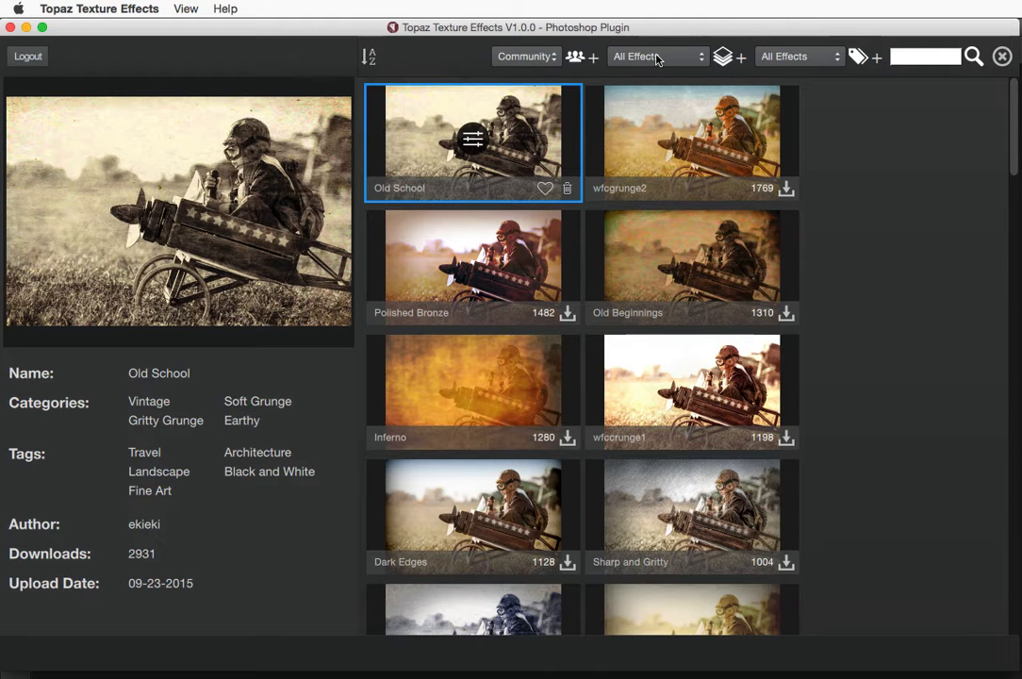
{"action": "left_click", "coordinate": [657, 59]}
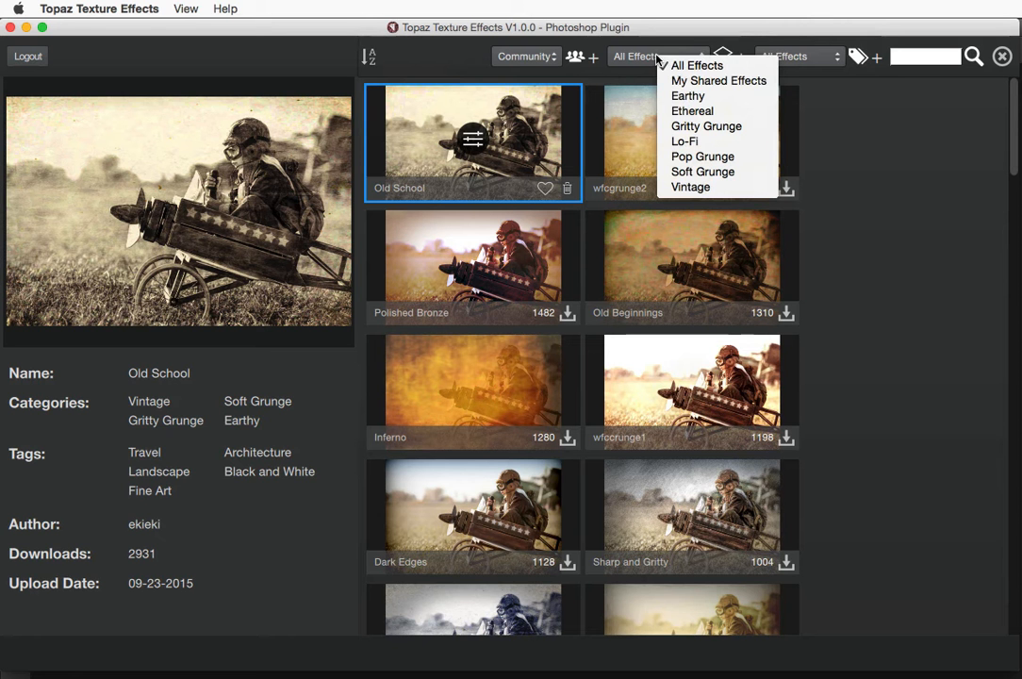
{"action": "left_click", "coordinate": [686, 97]}
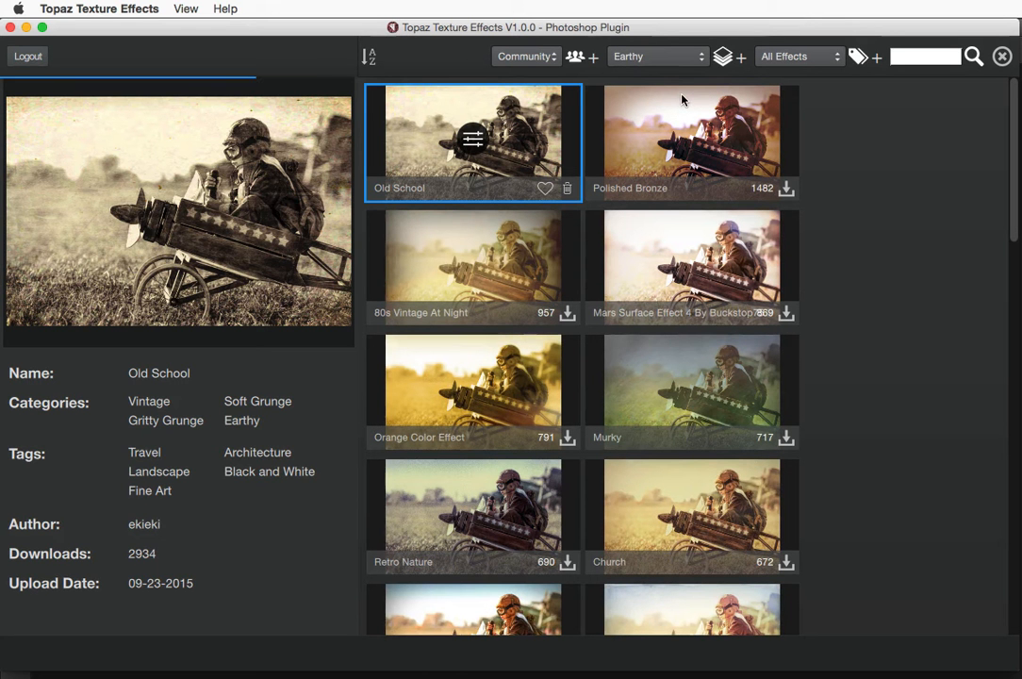
{"action": "left_click", "coordinate": [440, 245]}
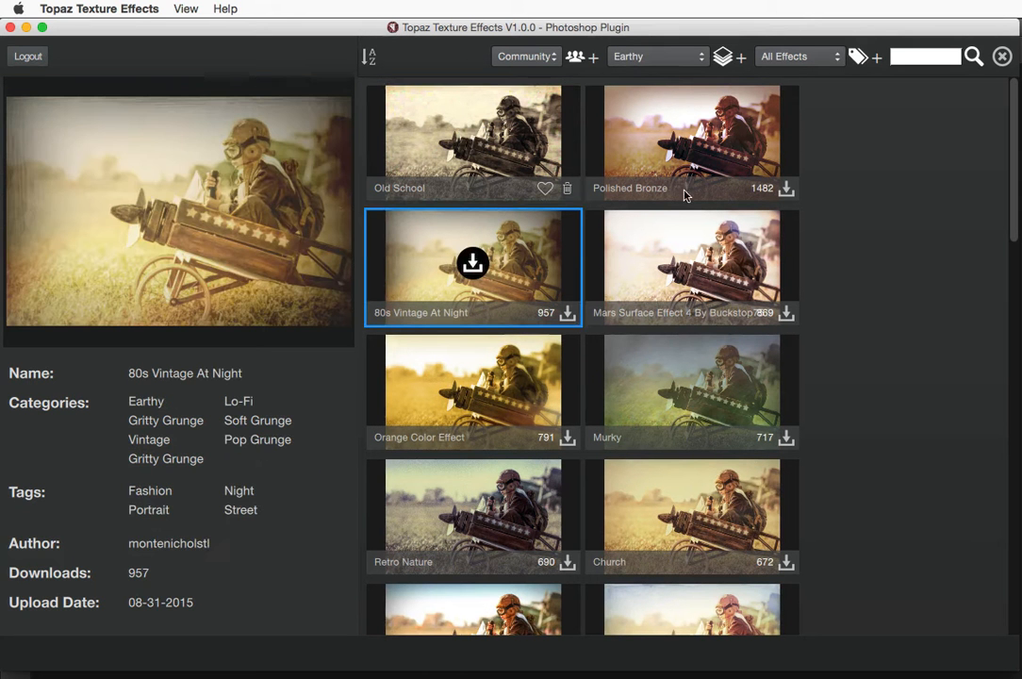
{"action": "left_click", "coordinate": [785, 57]}
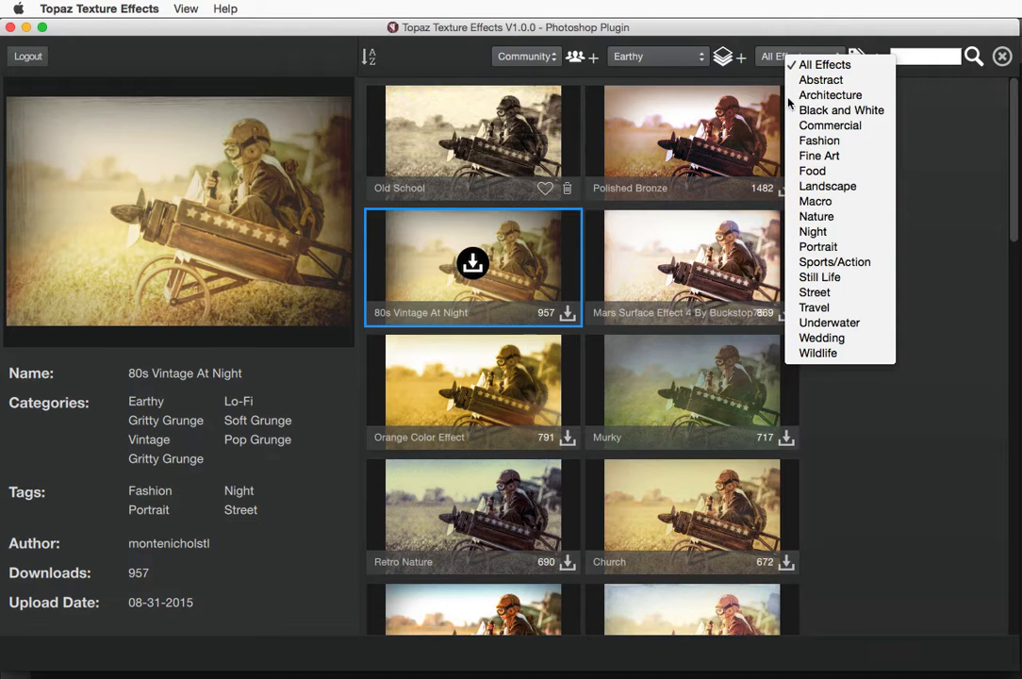
Filter the presets by tag, trying Commercial and Abstract before settling on Nature
{"action": "left_click", "coordinate": [823, 128]}
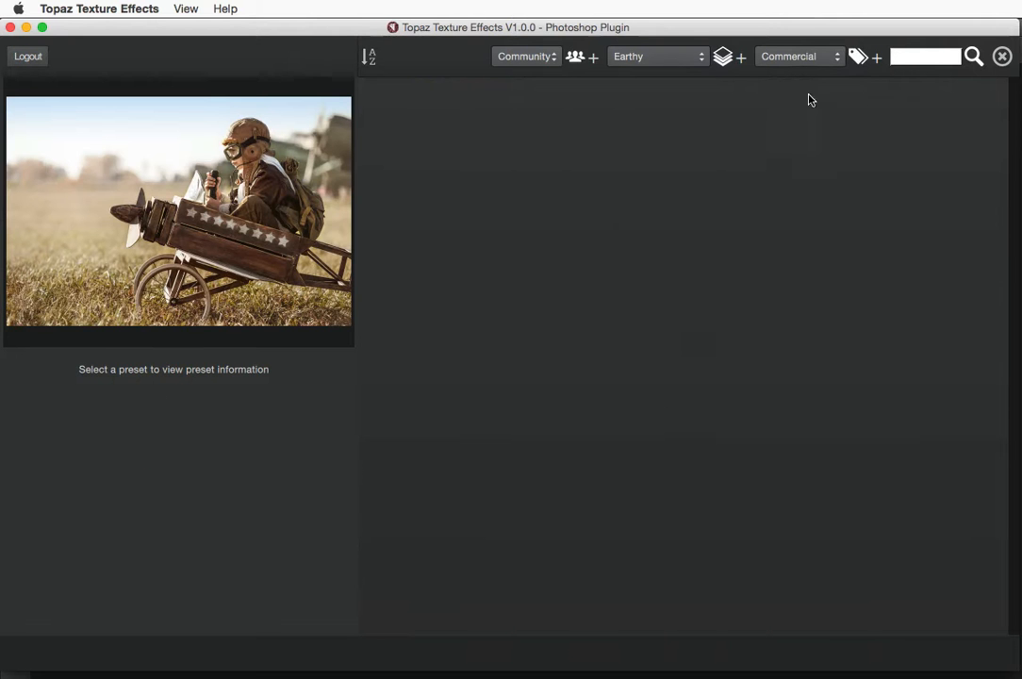
{"action": "left_click", "coordinate": [796, 57]}
{"action": "left_click", "coordinate": [813, 80]}
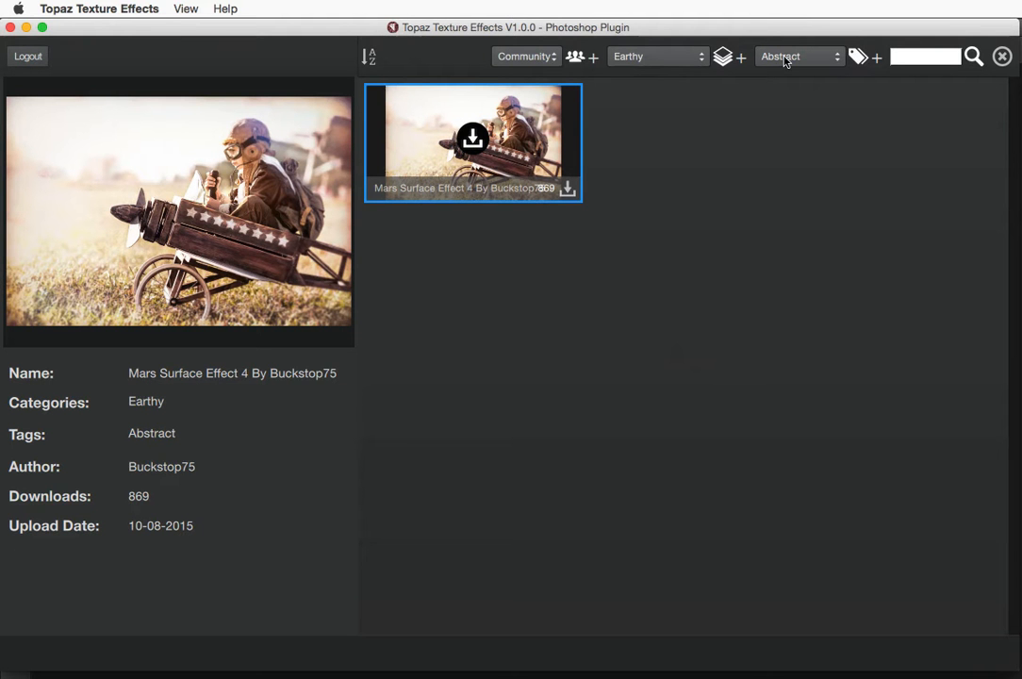
{"action": "left_click", "coordinate": [815, 57]}
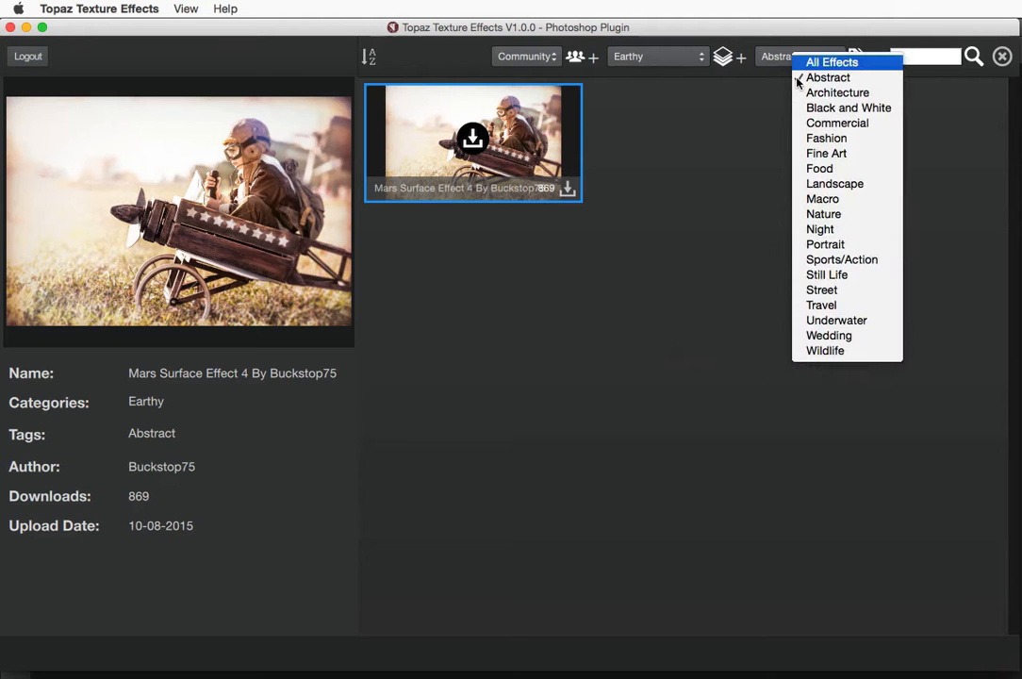
{"action": "left_click", "coordinate": [818, 215]}
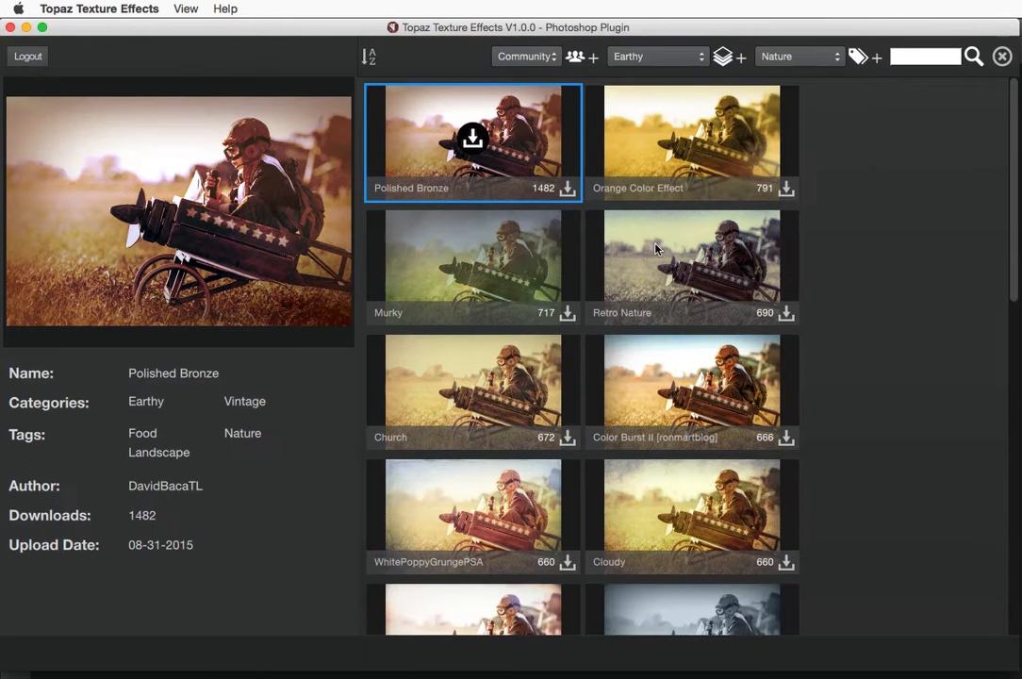
Preview the Retro Nature, Citronella Lily and Desert Morning- PSA presets
{"action": "left_click", "coordinate": [641, 301]}
{"action": "scroll", "coordinate": [664, 339], "scroll_direction": "down", "scroll_amount": 1}
{"action": "scroll", "coordinate": [662, 332], "scroll_direction": "down", "scroll_amount": 5}
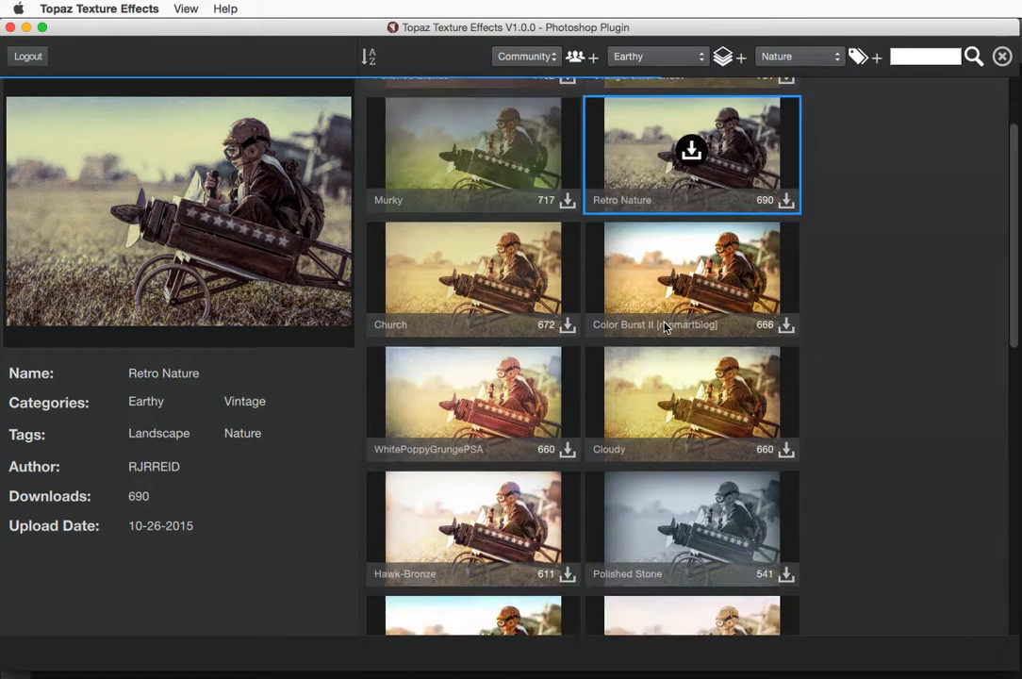
{"action": "left_click", "coordinate": [648, 500]}
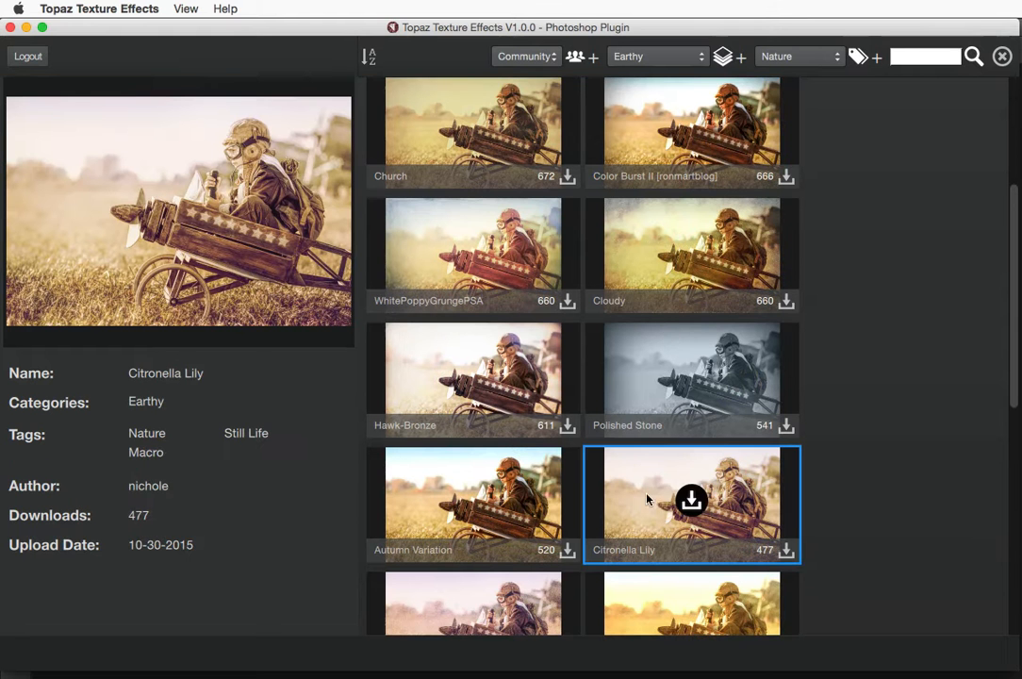
{"action": "scroll", "coordinate": [662, 476], "scroll_direction": "down", "scroll_amount": 1}
{"action": "scroll", "coordinate": [585, 442], "scroll_direction": "down", "scroll_amount": 2}
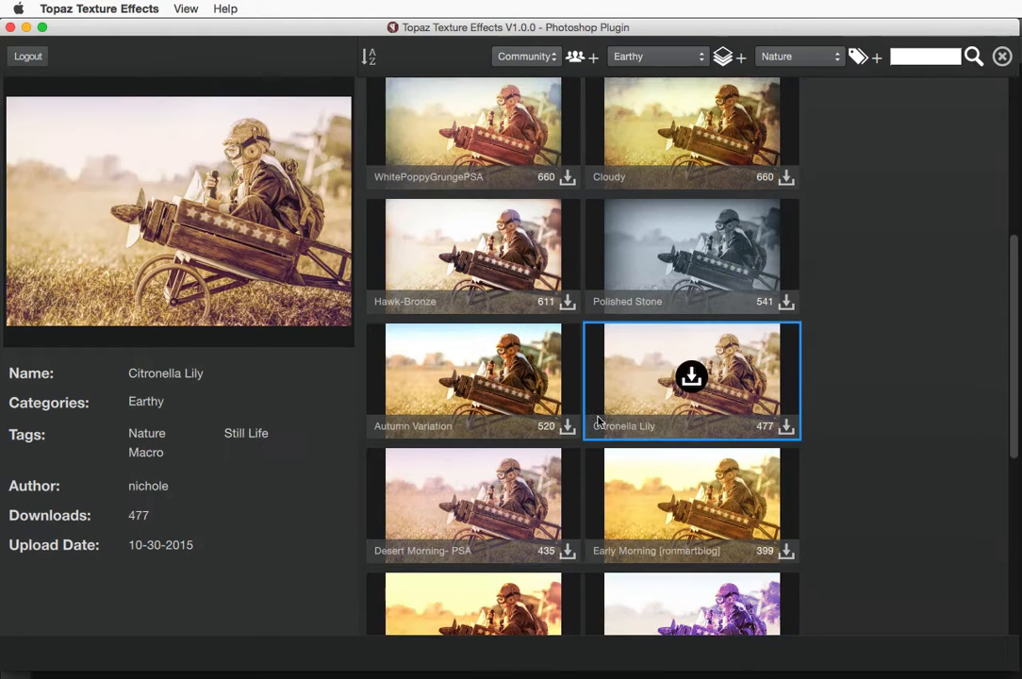
{"action": "left_click", "coordinate": [475, 467]}
Preview and download the fall dark sky preset
{"action": "scroll", "coordinate": [499, 472], "scroll_direction": "down", "scroll_amount": 3}
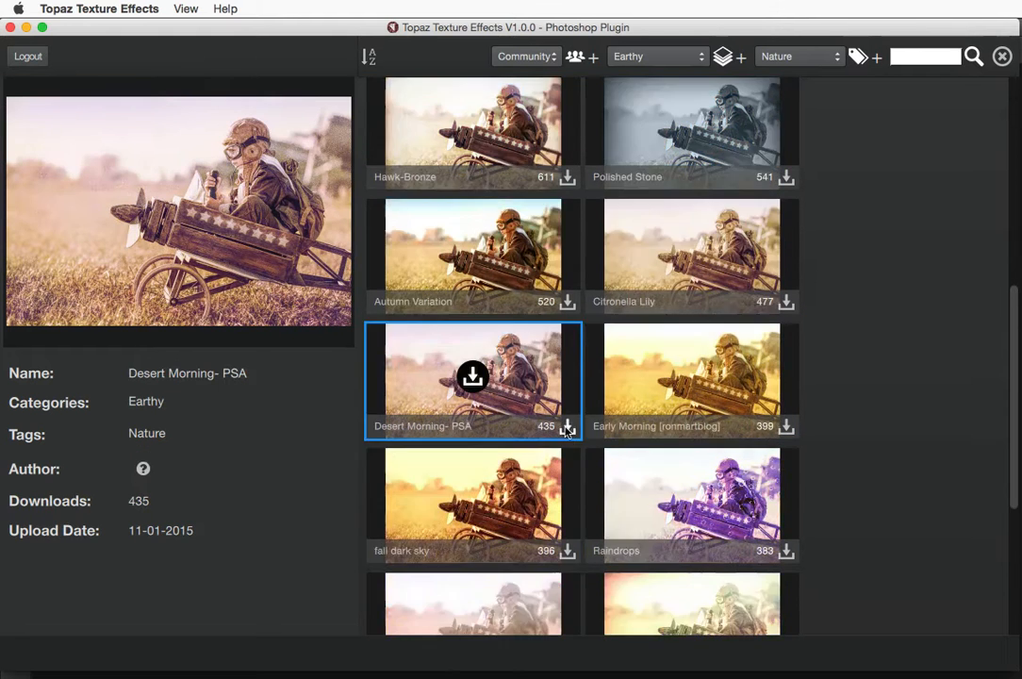
{"action": "left_click", "coordinate": [488, 482]}
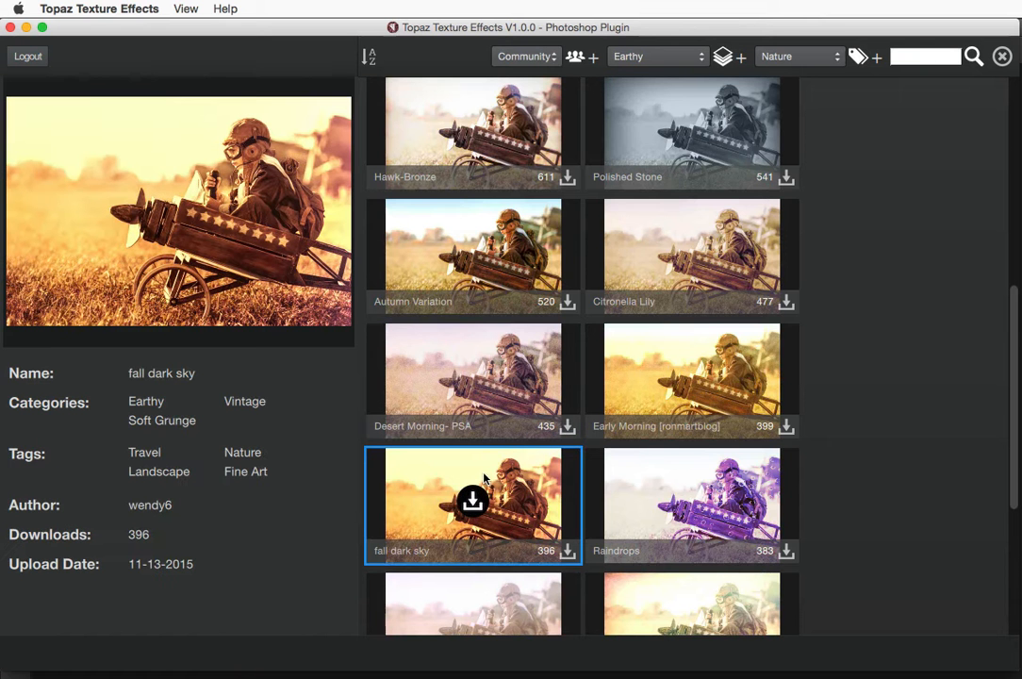
{"action": "scroll", "coordinate": [453, 479], "scroll_direction": "down", "scroll_amount": 1}
{"action": "scroll", "coordinate": [454, 475], "scroll_direction": "down", "scroll_amount": 3}
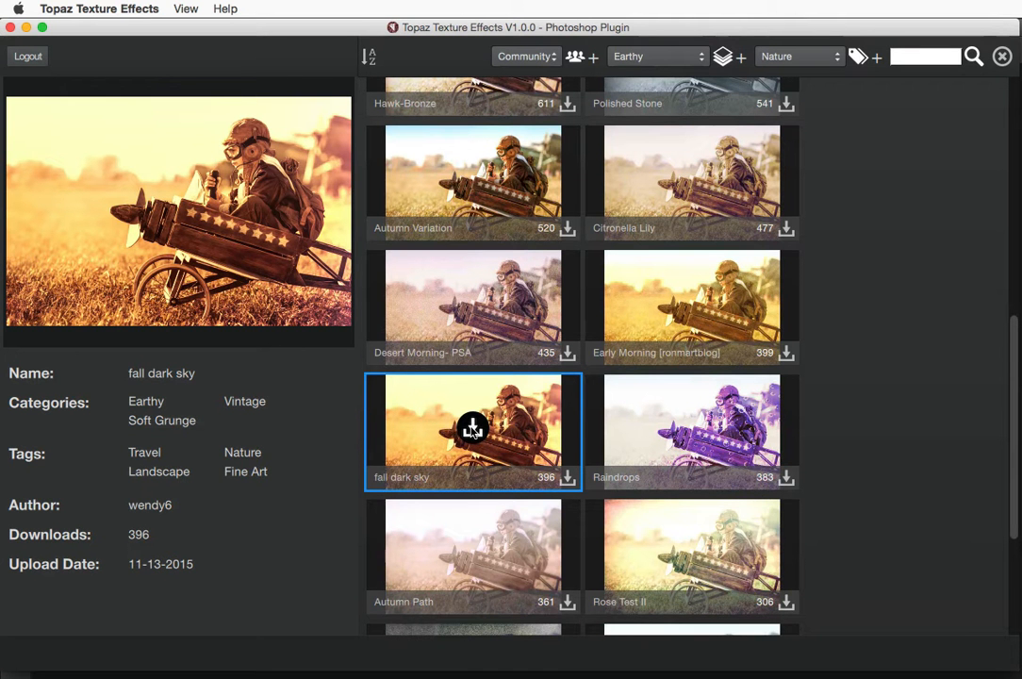
{"action": "left_click", "coordinate": [473, 429]}
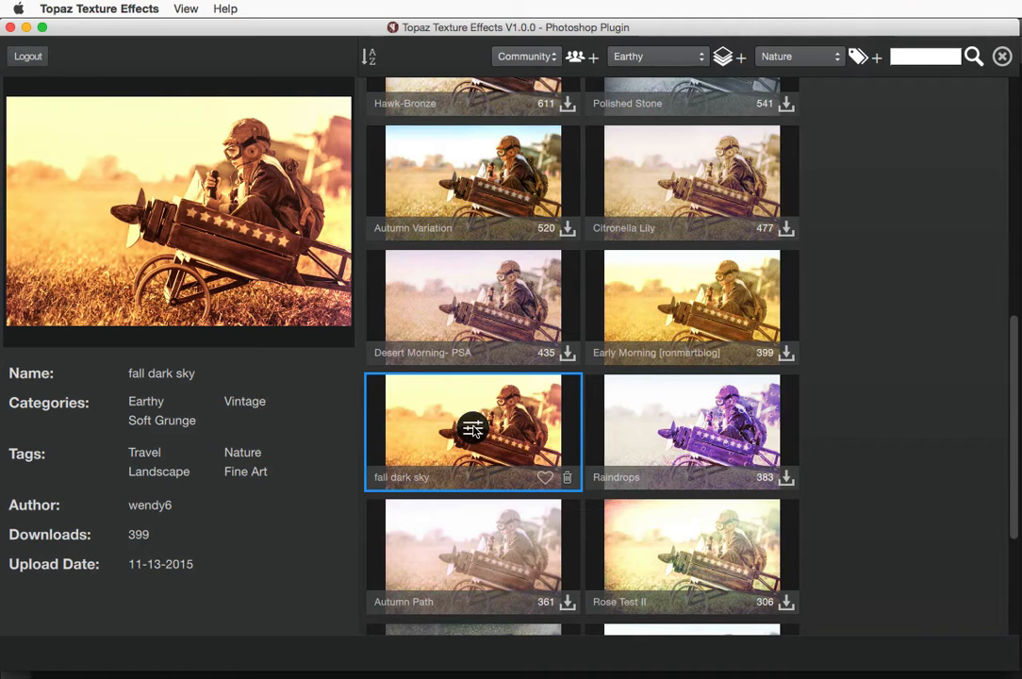
{"action": "left_click", "coordinate": [472, 429]}
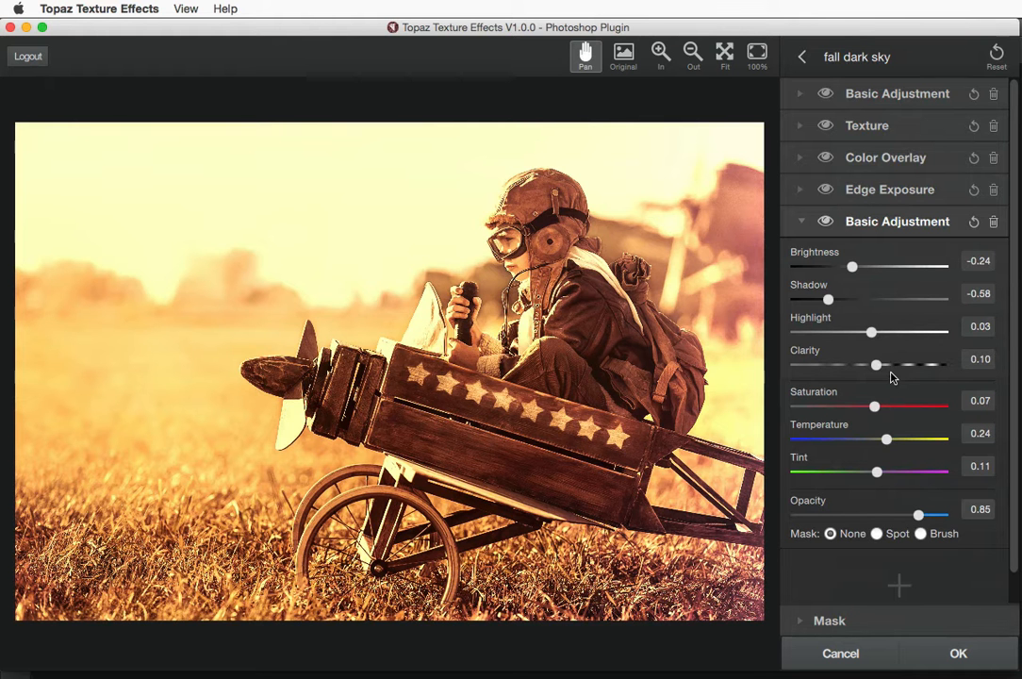
{"action": "left_click", "coordinate": [801, 58]}
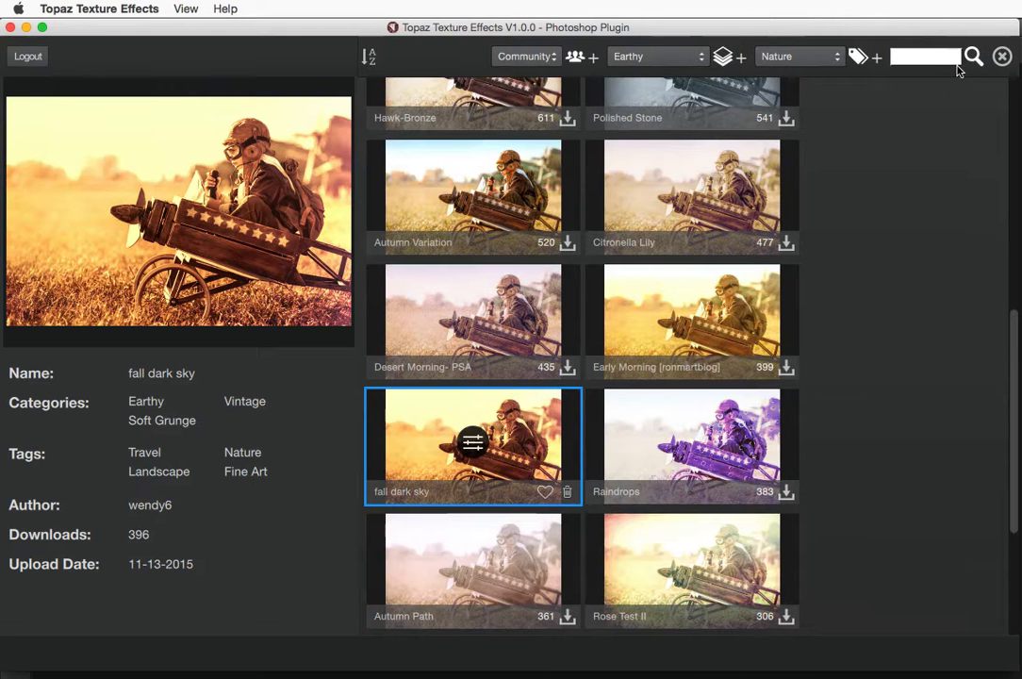
Search the community presets for 'fall dark sky' and return to the editor with the result
{"action": "left_click", "coordinate": [974, 58]}
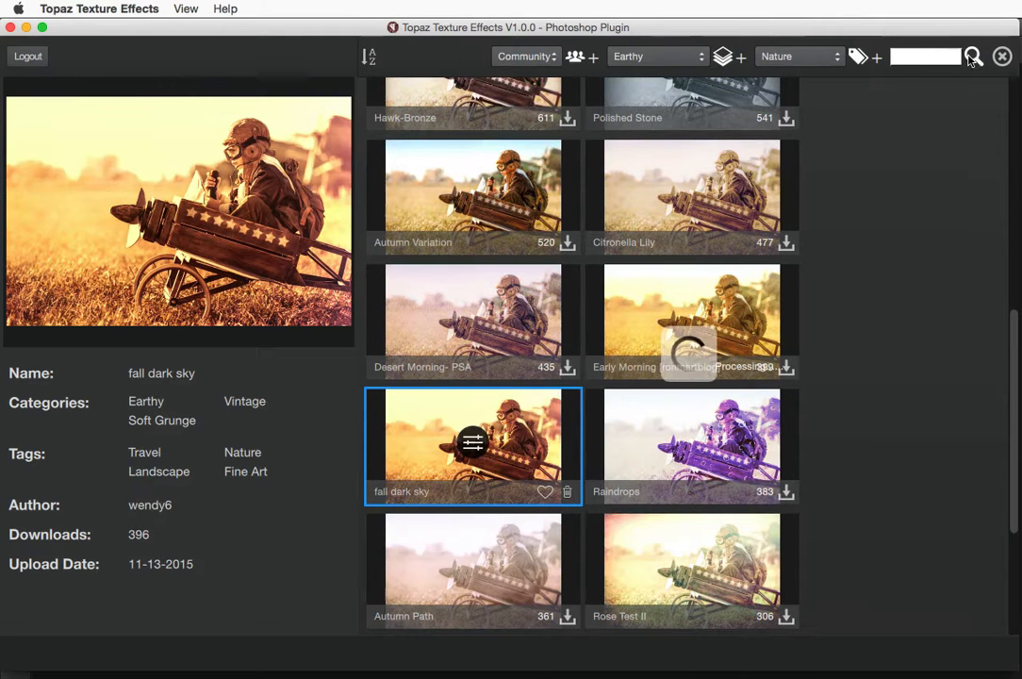
{"action": "left_click", "coordinate": [908, 55]}
{"action": "type", "text": "fa"}
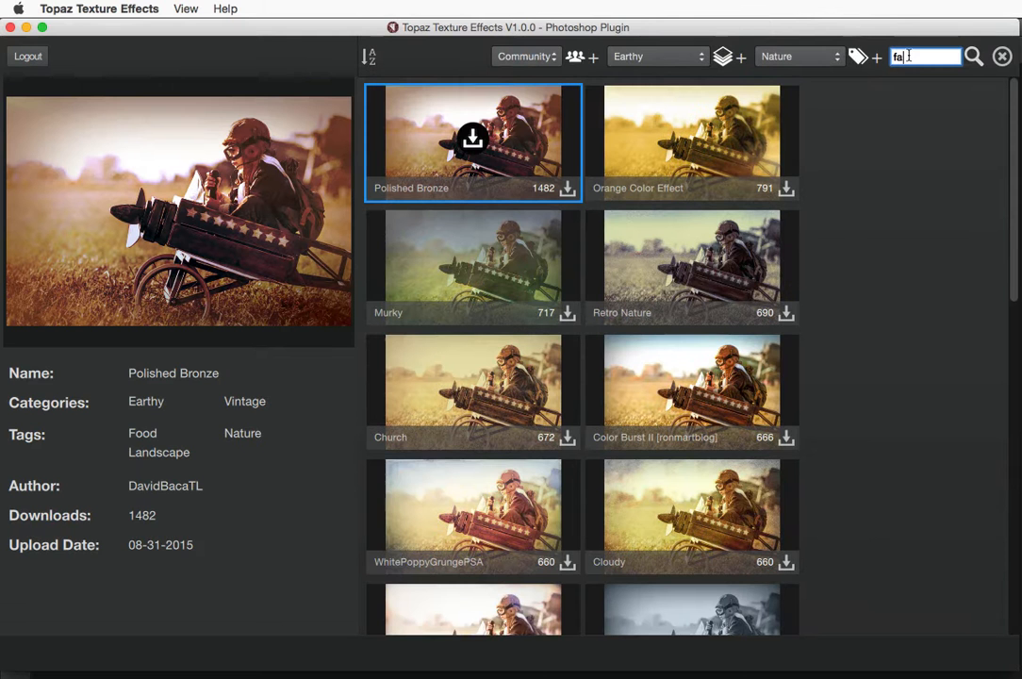
{"action": "type", "text": "ll dark sky"}
{"action": "key", "text": "Return"}
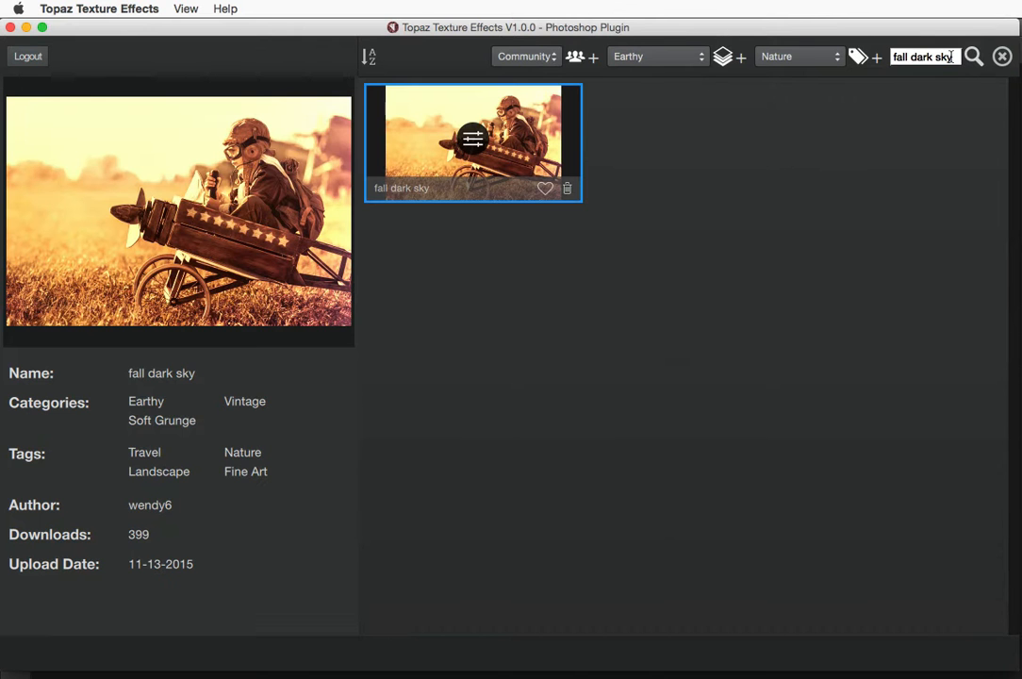
{"action": "left_click", "coordinate": [1003, 57]}
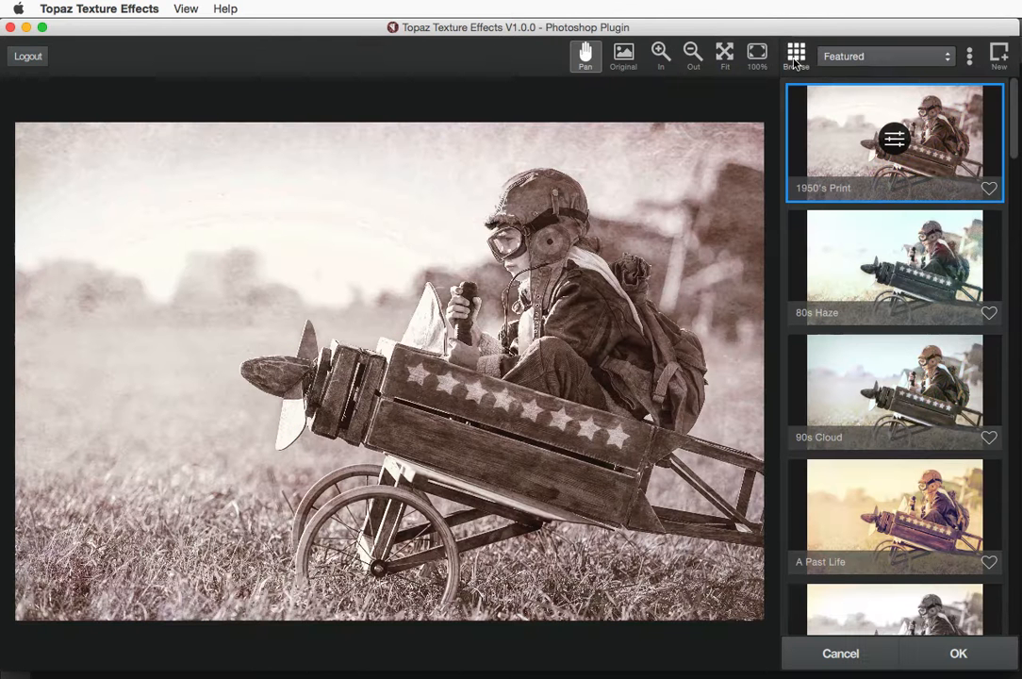
Find 'fall dark sky' by name in the effects list and apply it with its adjustment layers shown
{"action": "left_click", "coordinate": [970, 56]}
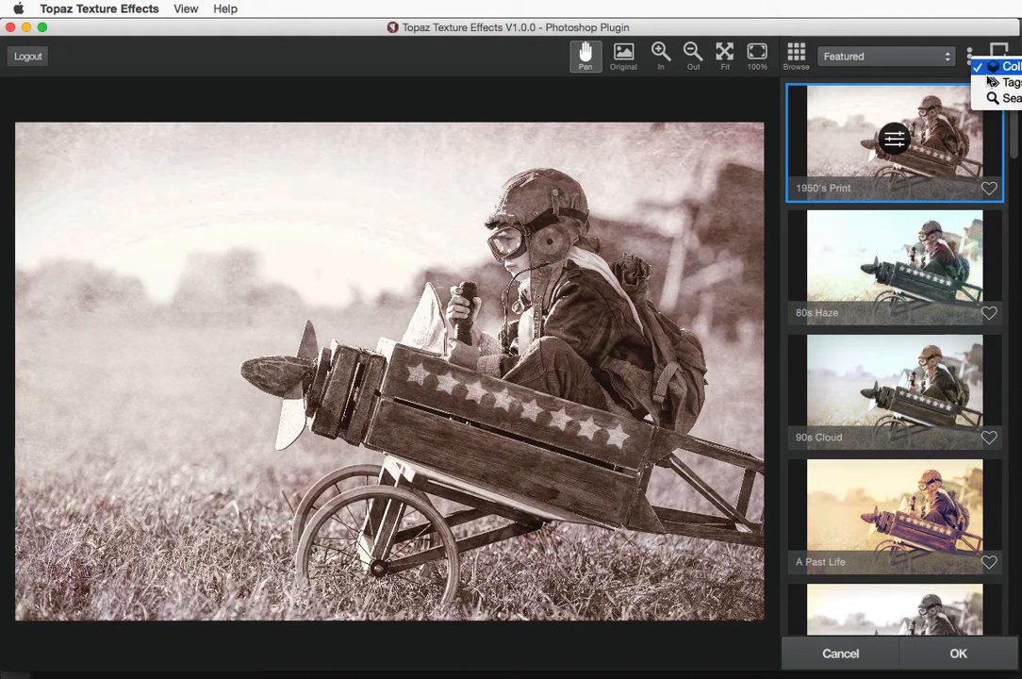
{"action": "left_click", "coordinate": [996, 97]}
{"action": "type", "text": "fall "}
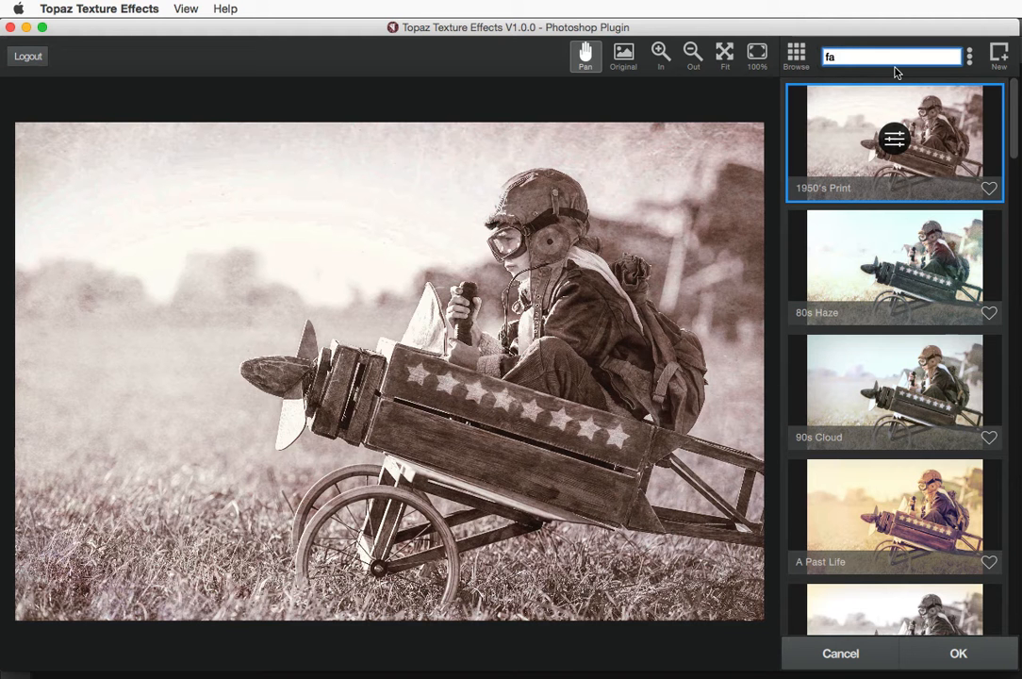
{"action": "type", "text": "dark sky"}
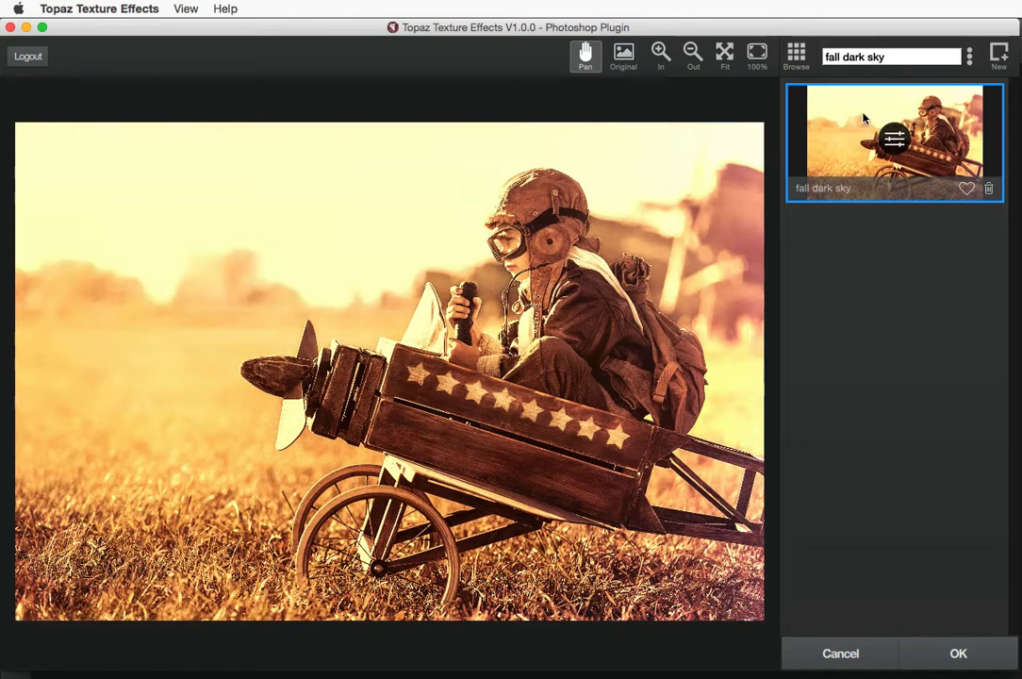
{"action": "left_click", "coordinate": [892, 139]}
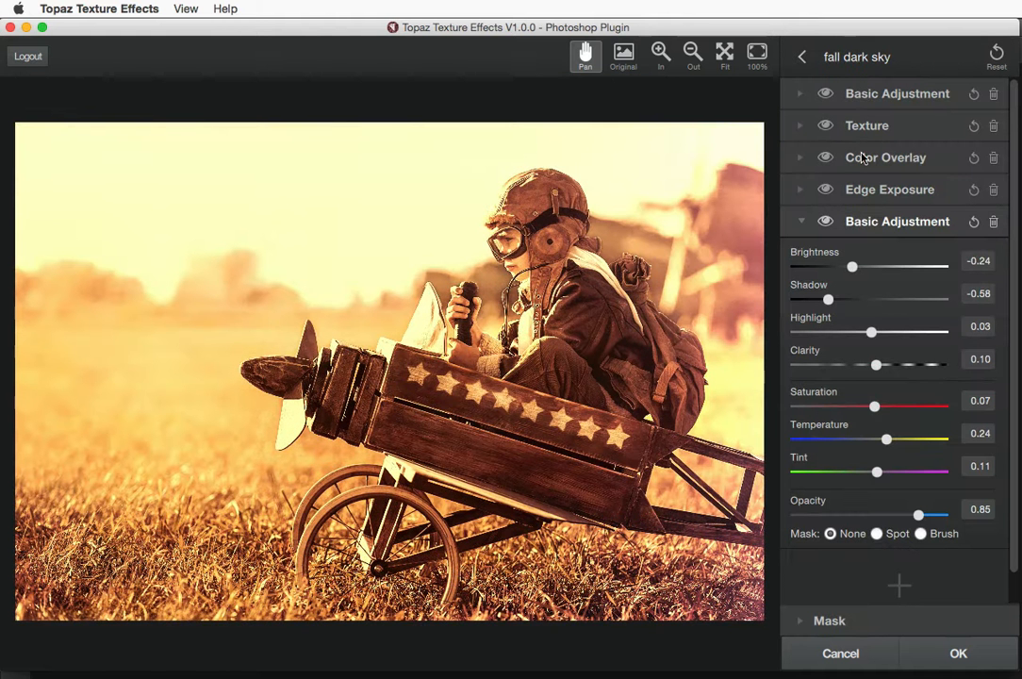
Collapse the last Basic Adjustment, leave Add Adjustment unused, and return to the fall dark sky results
{"action": "left_click", "coordinate": [801, 222]}
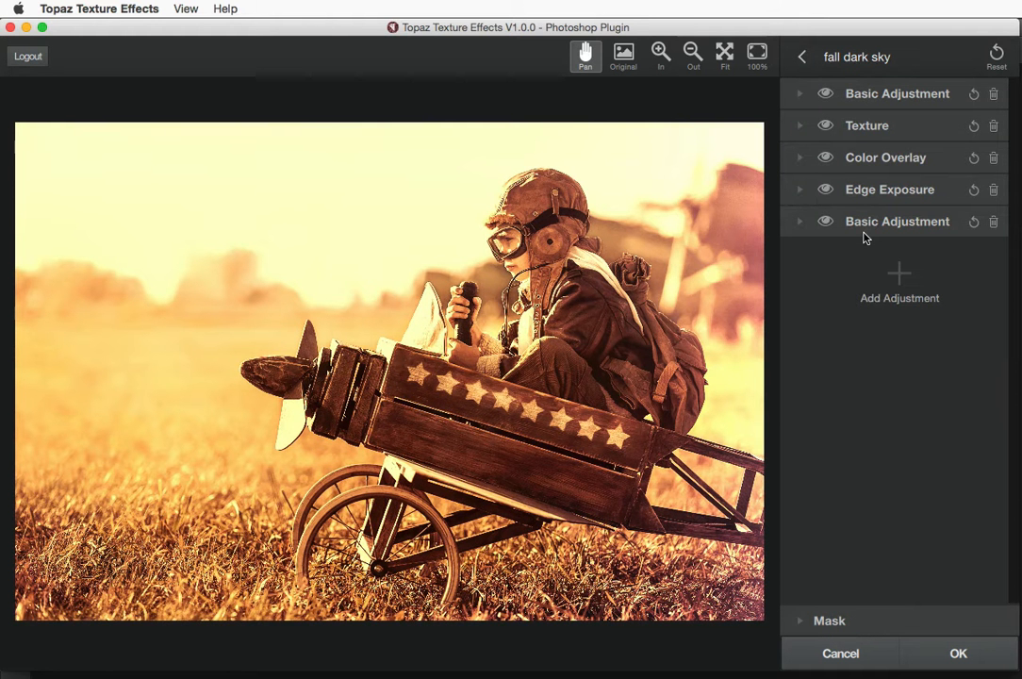
{"action": "left_click", "coordinate": [899, 273]}
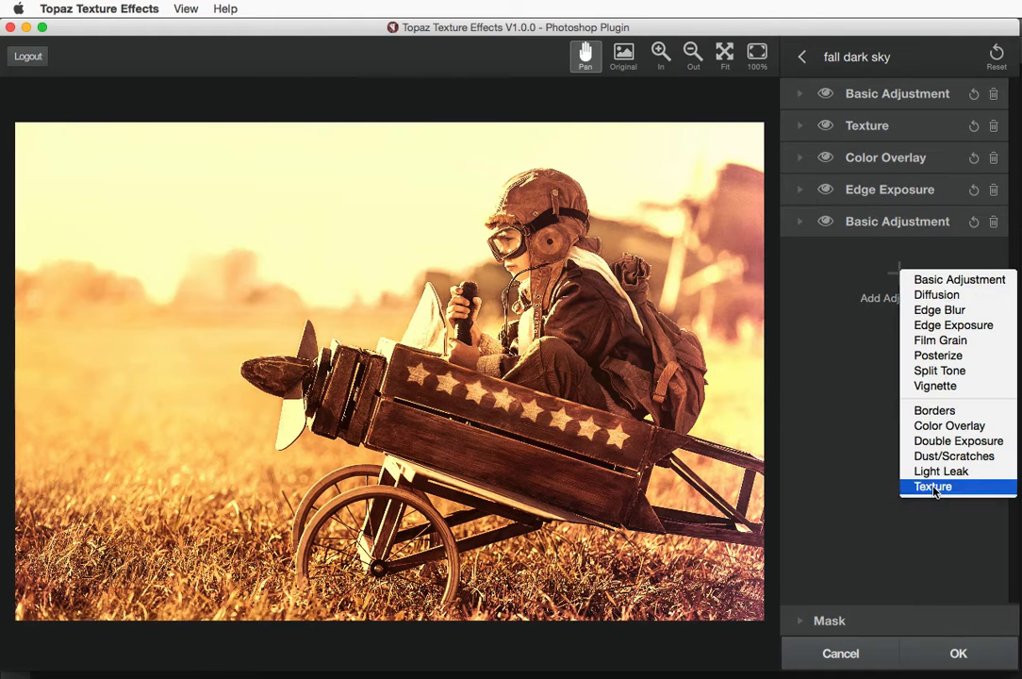
{"action": "left_click", "coordinate": [854, 281]}
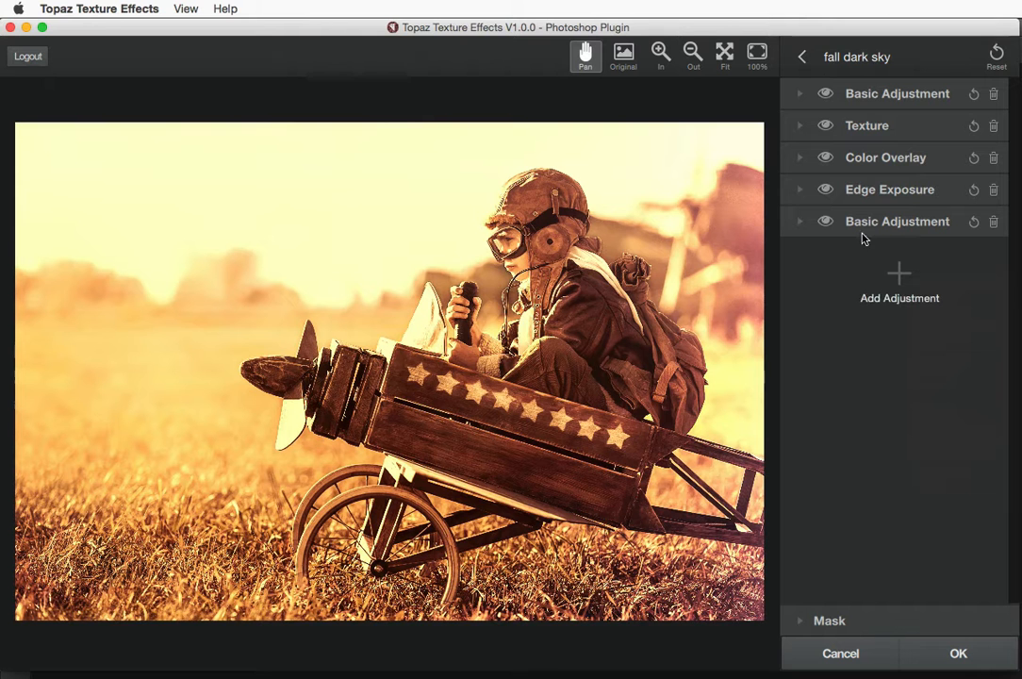
{"action": "left_click", "coordinate": [802, 59]}
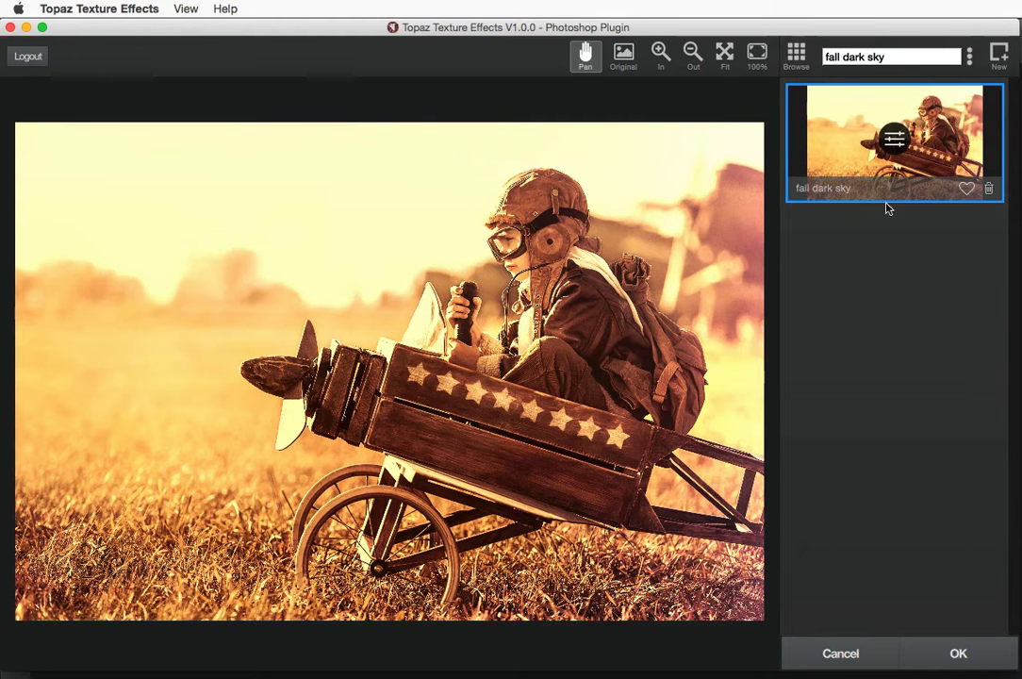
Switch the effects list back to Collections and create a blank Custom effect with no adjustments
{"action": "left_click", "coordinate": [970, 57]}
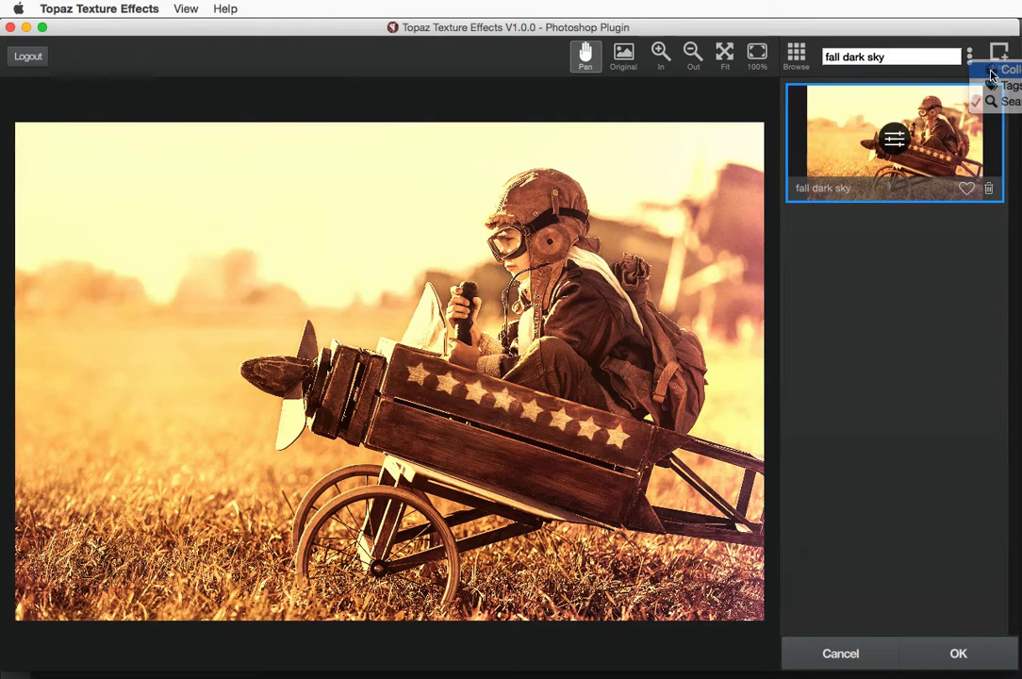
{"action": "left_click", "coordinate": [986, 85]}
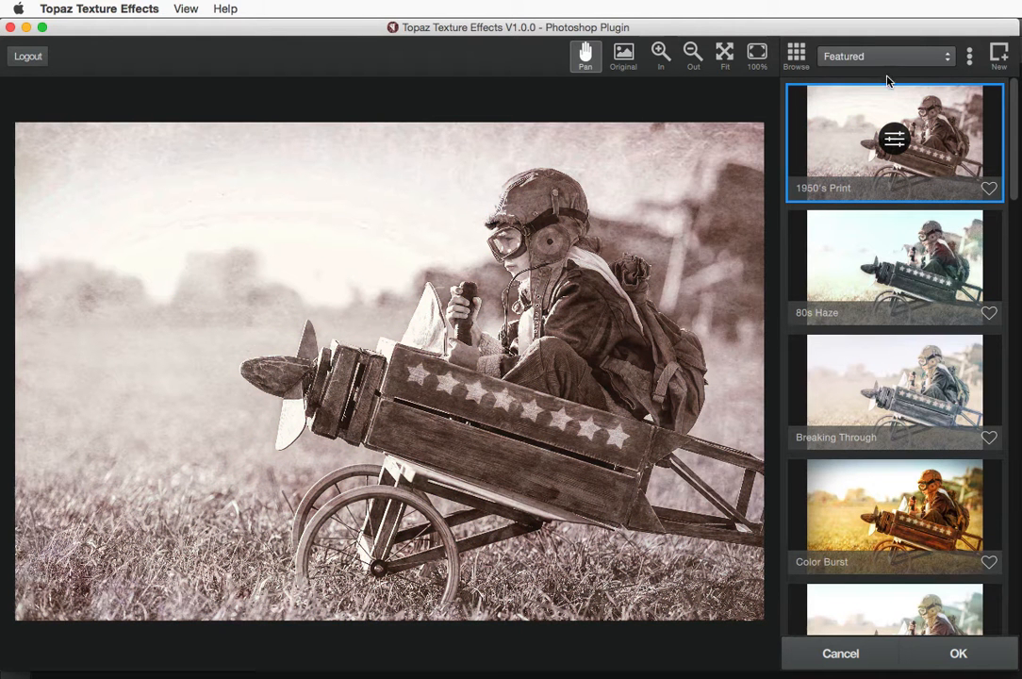
{"action": "left_click", "coordinate": [999, 55]}
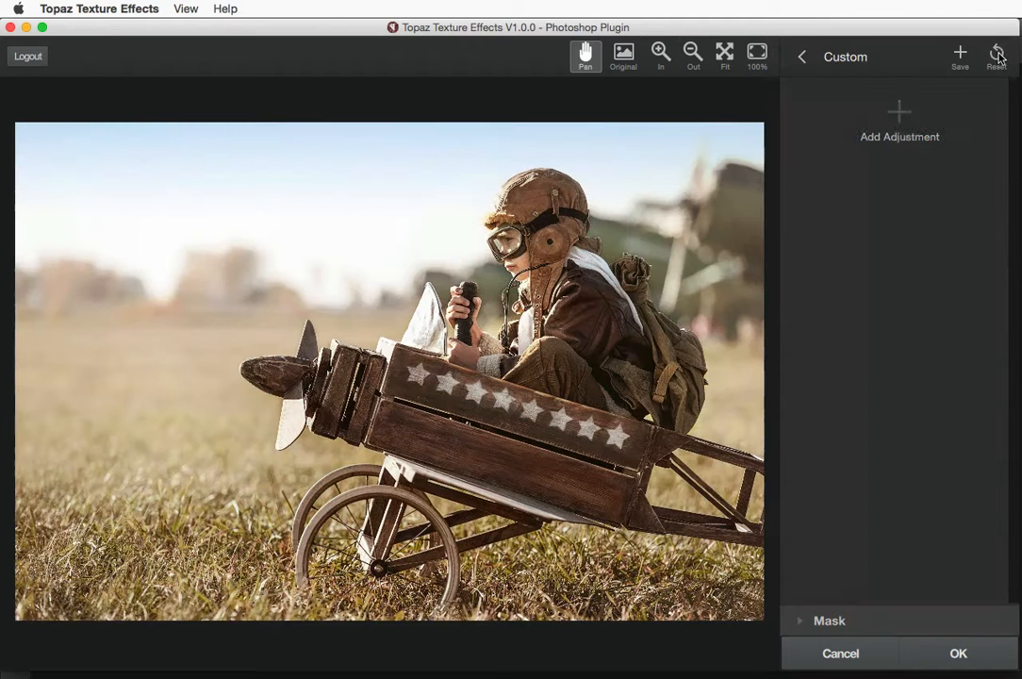
{"action": "left_click", "coordinate": [897, 114]}
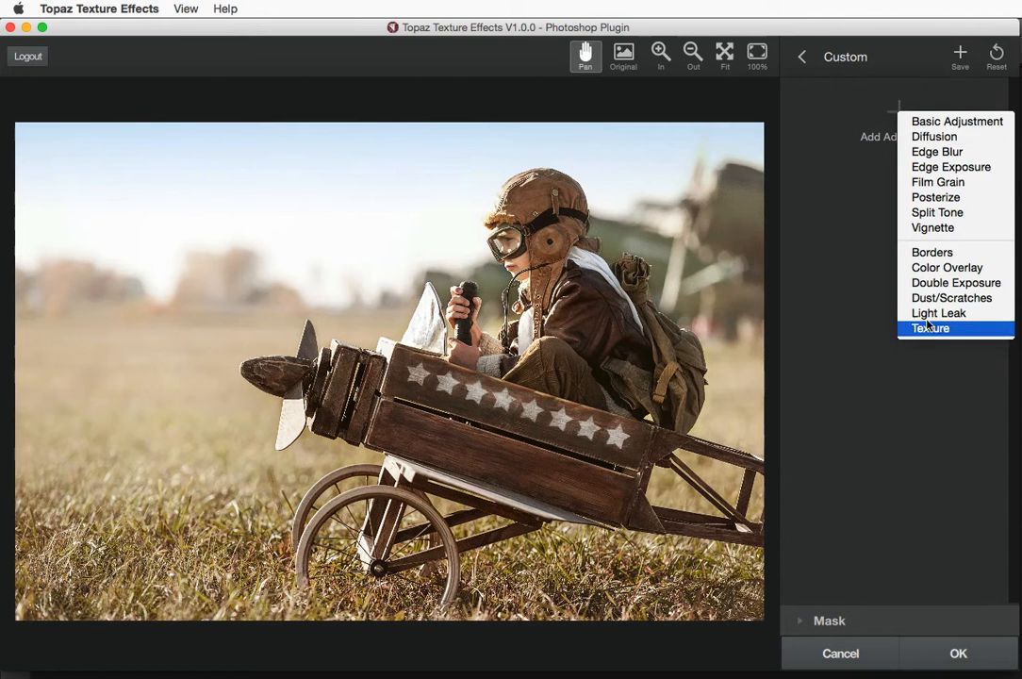
{"action": "left_click", "coordinate": [844, 112]}
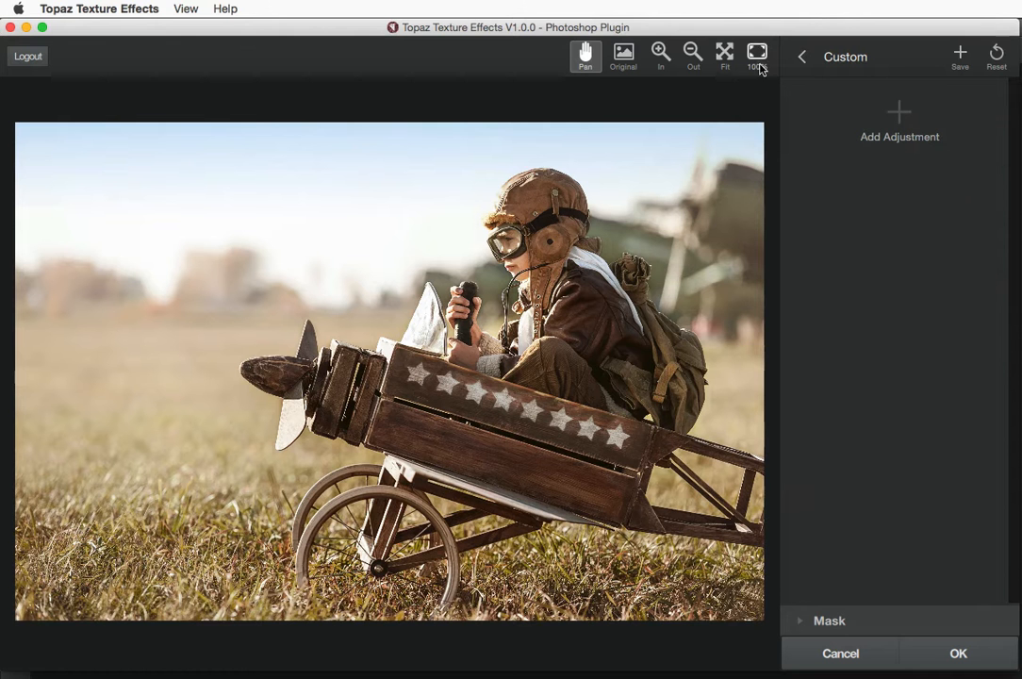
Apply Black Hole from the Gritty Grunge collection and show its adjustment layers
{"action": "left_click", "coordinate": [802, 57]}
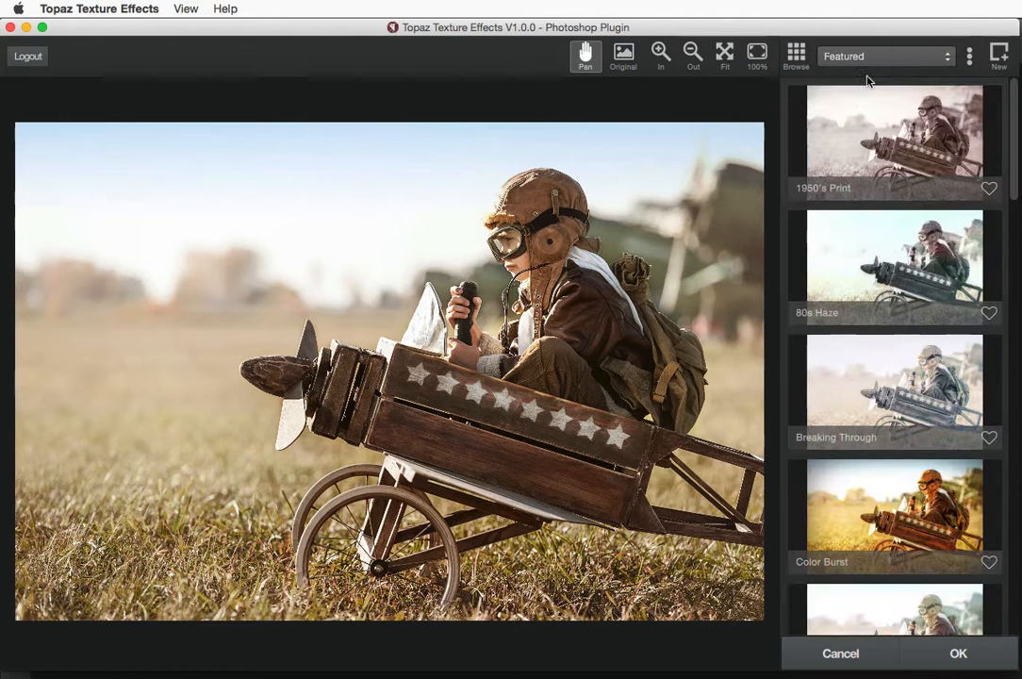
{"action": "left_click", "coordinate": [891, 59]}
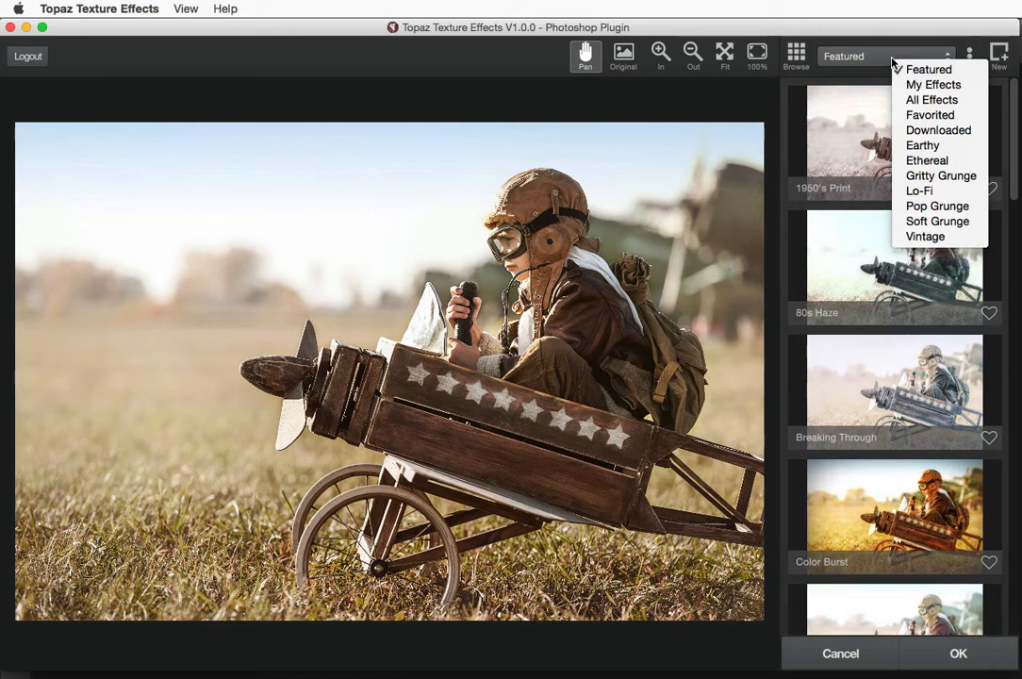
{"action": "left_click", "coordinate": [926, 178]}
{"action": "left_click", "coordinate": [873, 185]}
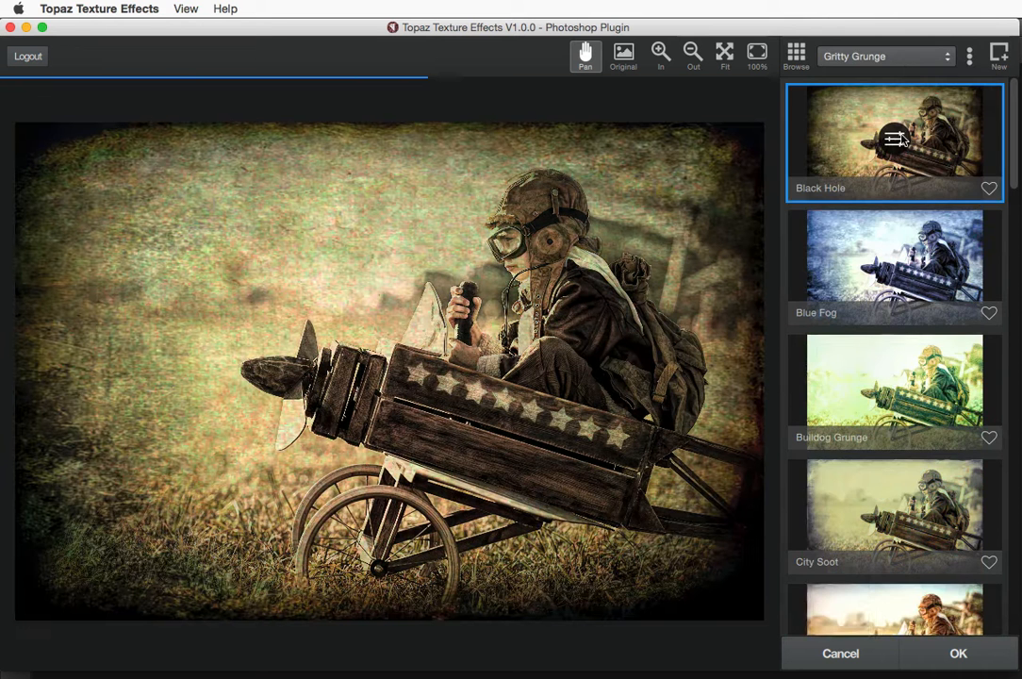
{"action": "left_click", "coordinate": [896, 139]}
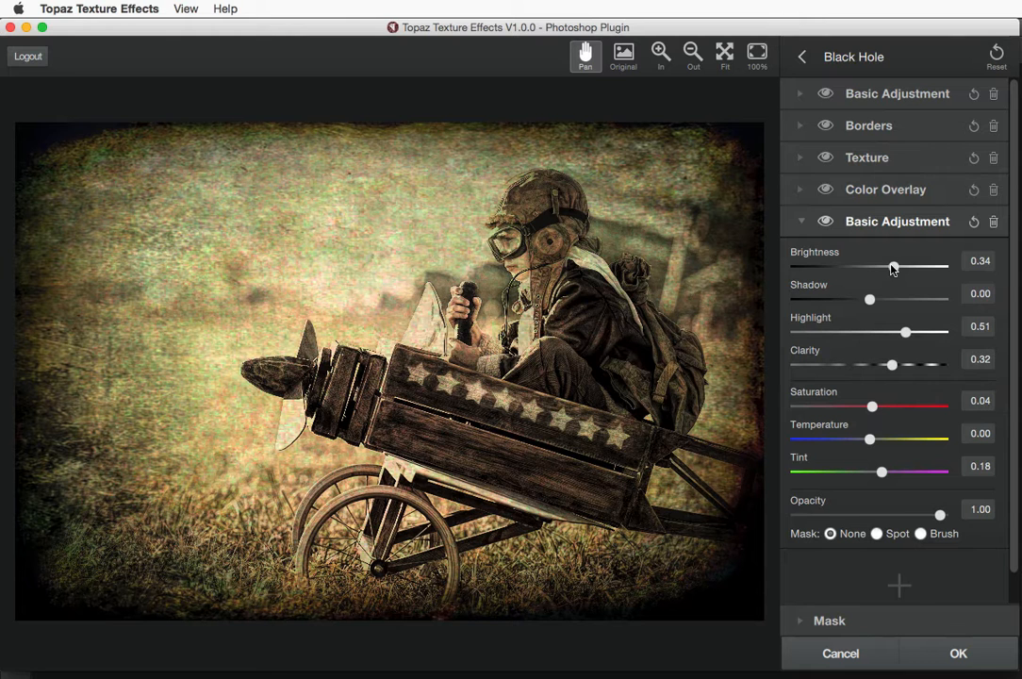
Try Brightness 0.89, Shadow -0.79 and Highlight 0.90, then reset and set Brightness to 0.62
{"action": "left_click_drag", "start_coordinate": [893, 268], "coordinate": [932, 267]}
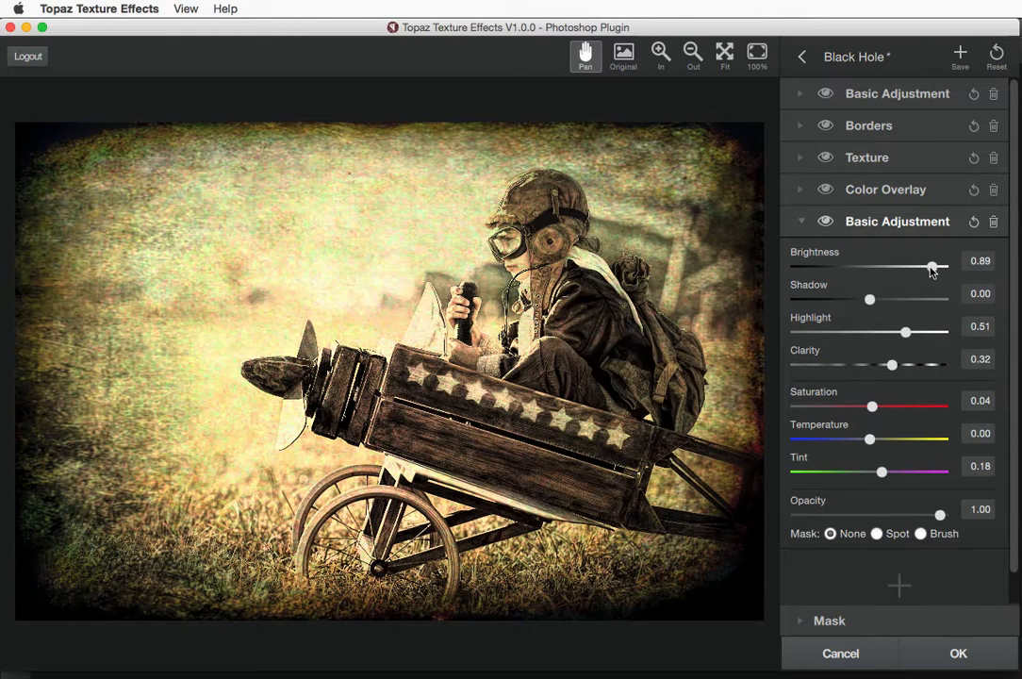
{"action": "left_click_drag", "start_coordinate": [869, 300], "coordinate": [815, 299]}
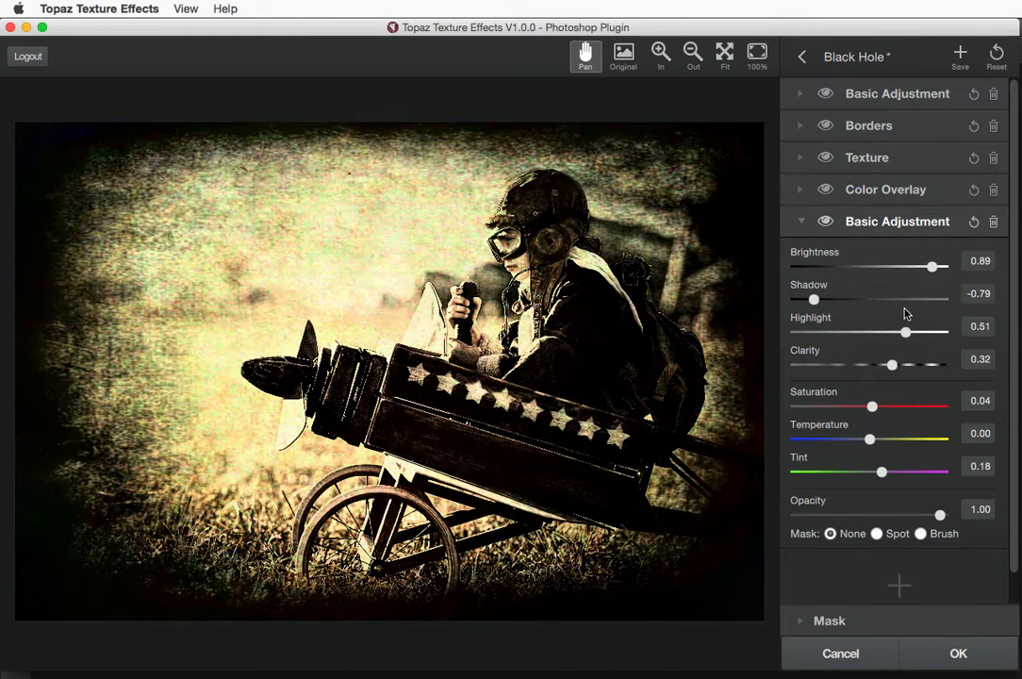
{"action": "left_click_drag", "start_coordinate": [906, 333], "coordinate": [934, 332]}
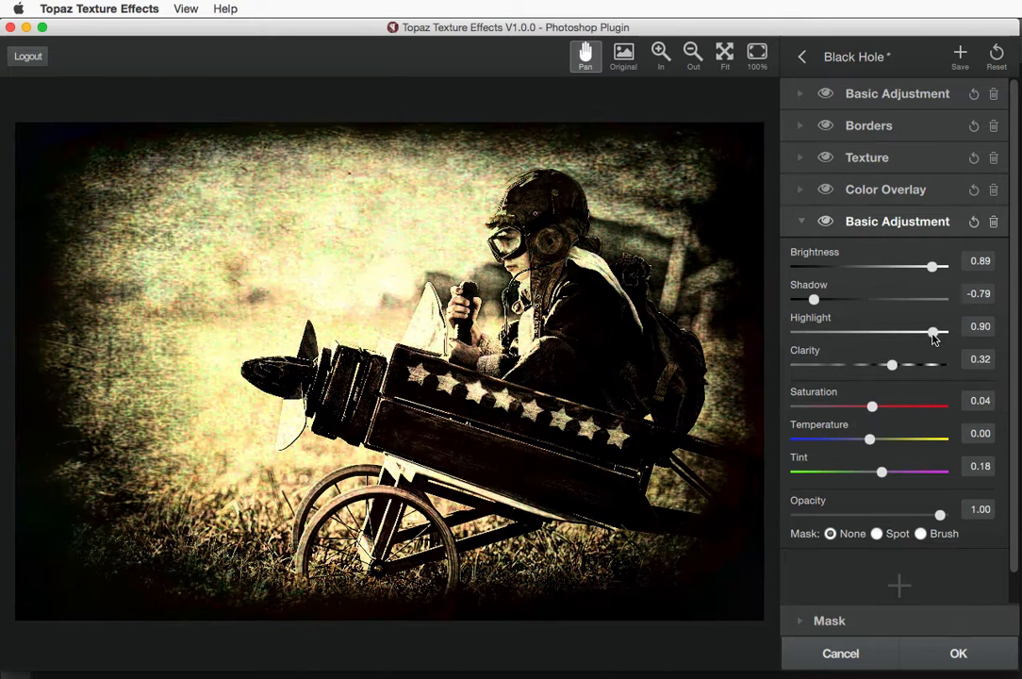
{"action": "left_click", "coordinate": [974, 223]}
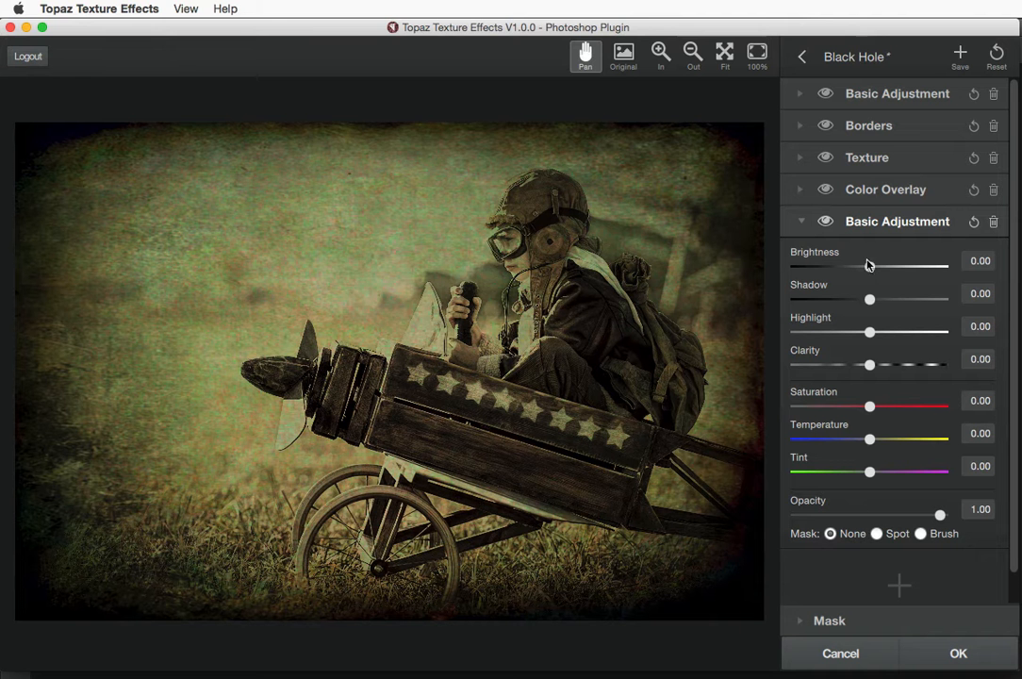
{"action": "left_click_drag", "start_coordinate": [870, 267], "coordinate": [914, 269]}
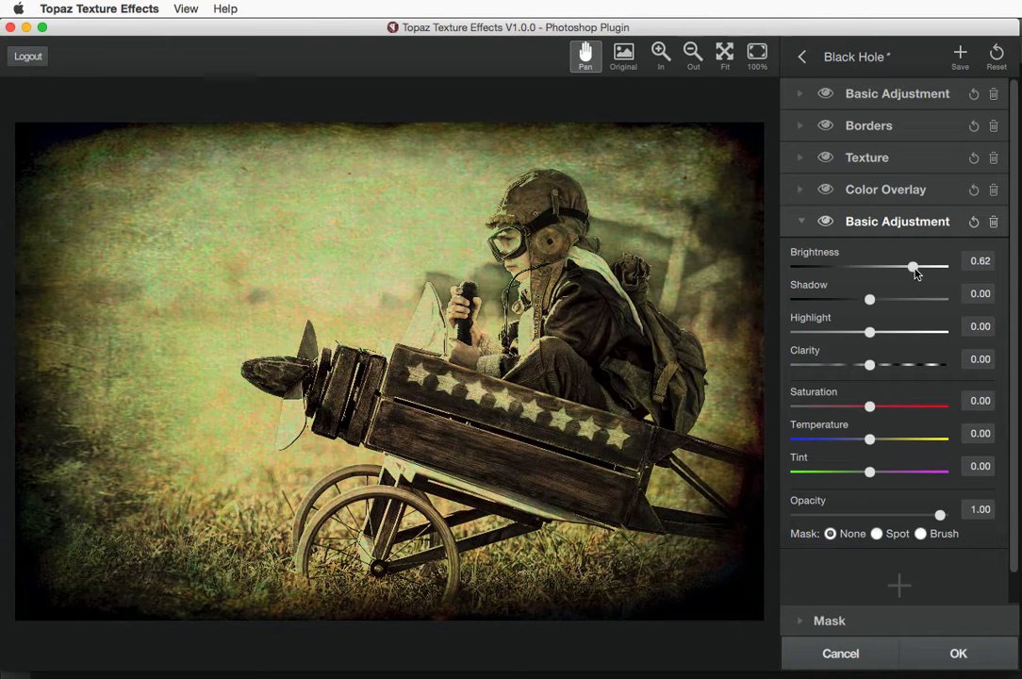